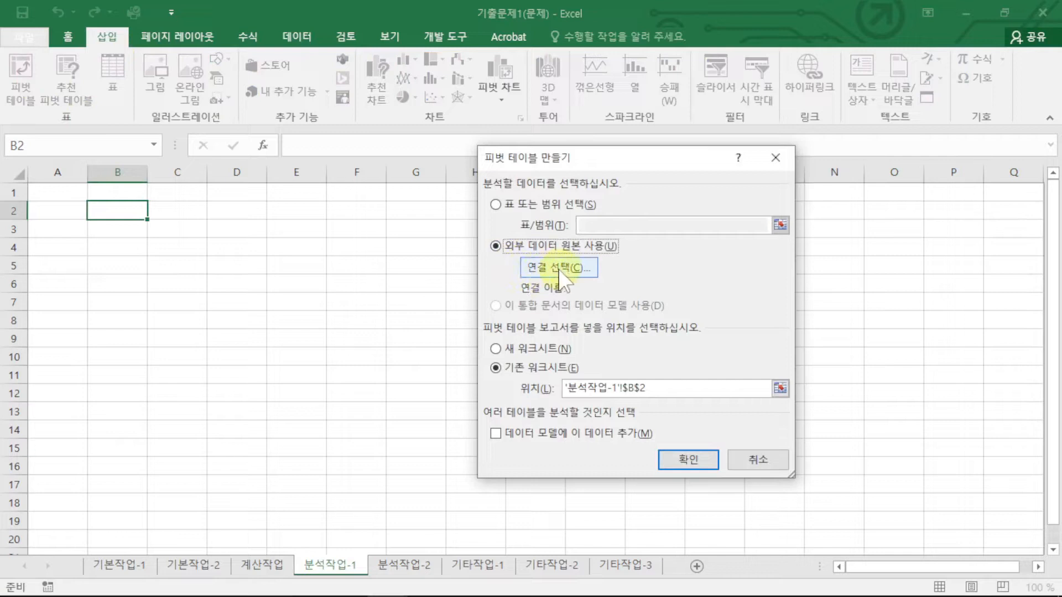
Step: Browse for an external data source connection and open the 컴활1급(2016) folder on the C: drive
{"action": "left_click", "coordinate": [559, 268]}
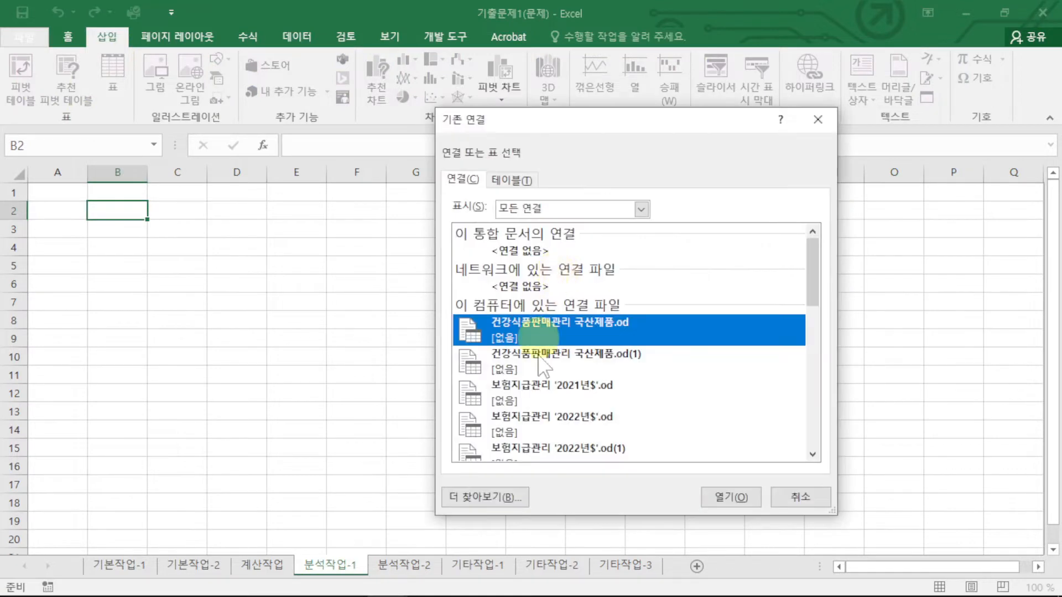
{"action": "left_click", "coordinate": [502, 496]}
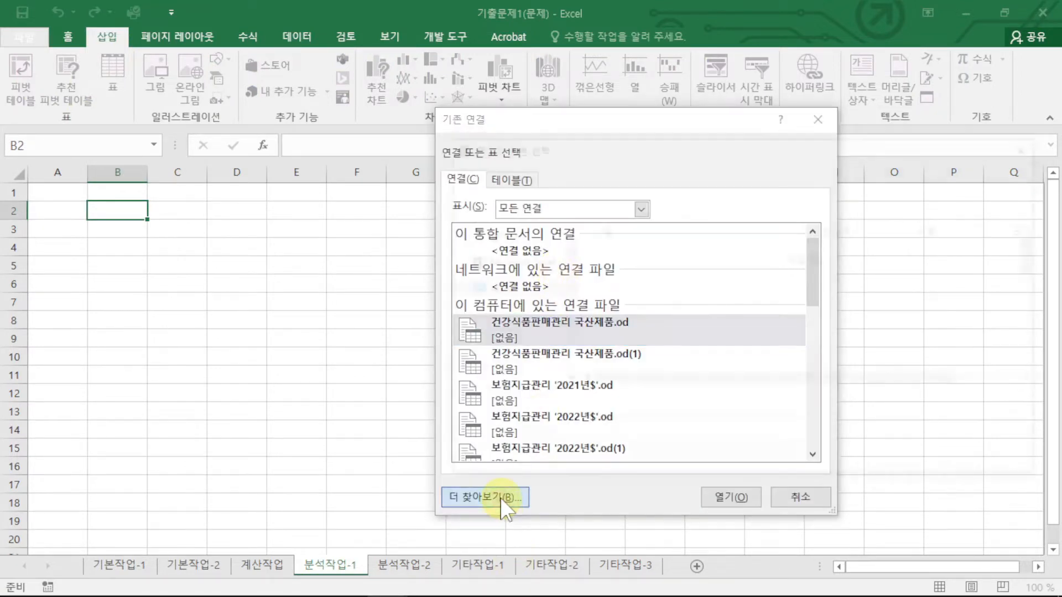
{"action": "left_click", "coordinate": [535, 291]}
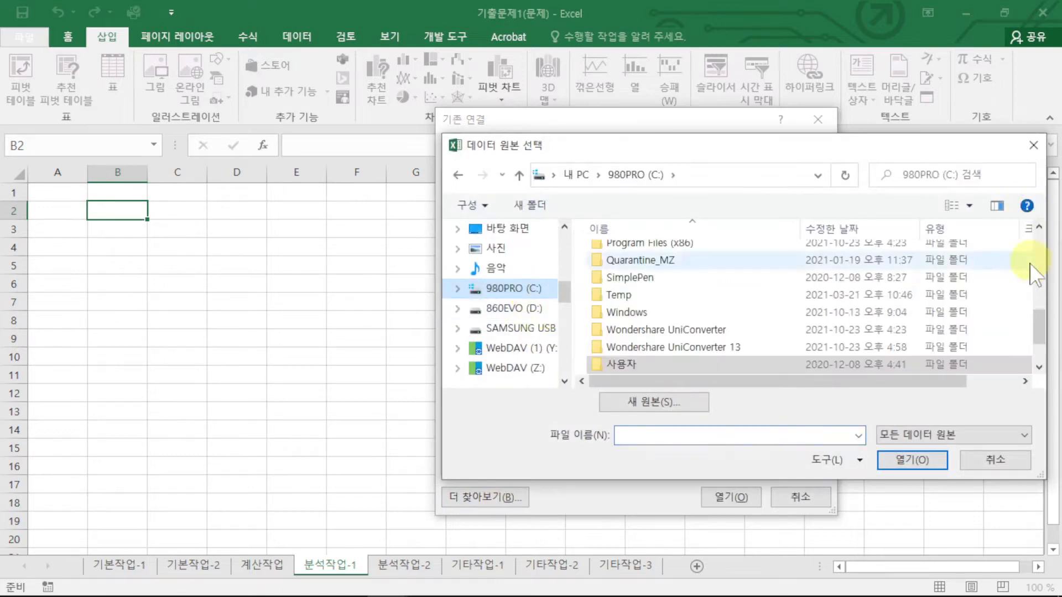
{"action": "scroll", "coordinate": [1029, 332], "scroll_direction": "down", "scroll_amount": 1}
{"action": "double_click", "coordinate": [839, 349]}
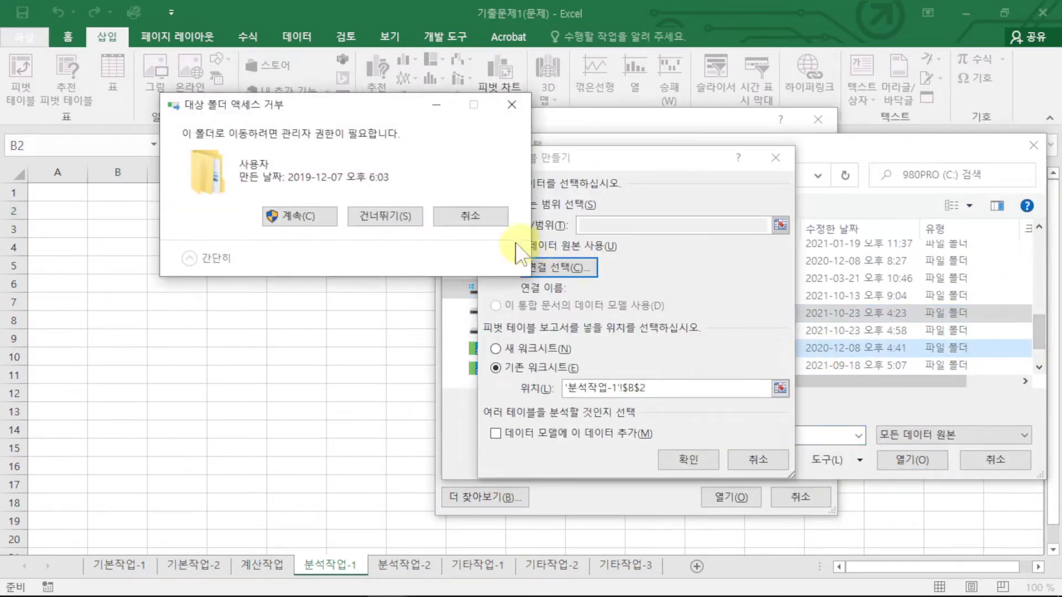
{"action": "left_click", "coordinate": [480, 220]}
{"action": "left_click", "coordinate": [637, 365]}
{"action": "double_click", "coordinate": [638, 365]}
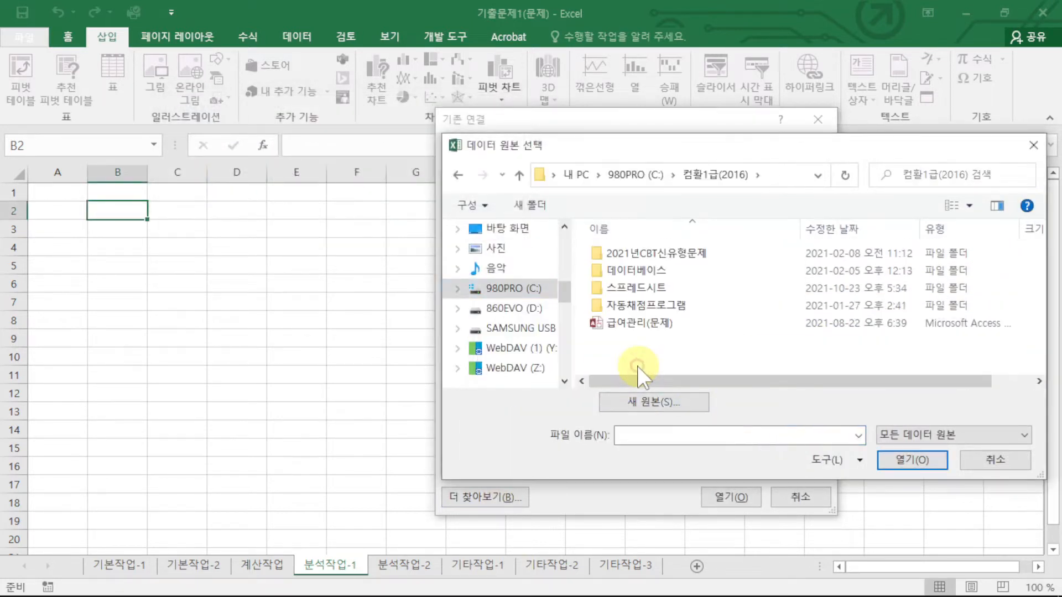
Step: Open 대출현황.prn from the 스프레드시트\6.기출문제 folder as the pivot table's data source
{"action": "double_click", "coordinate": [655, 281]}
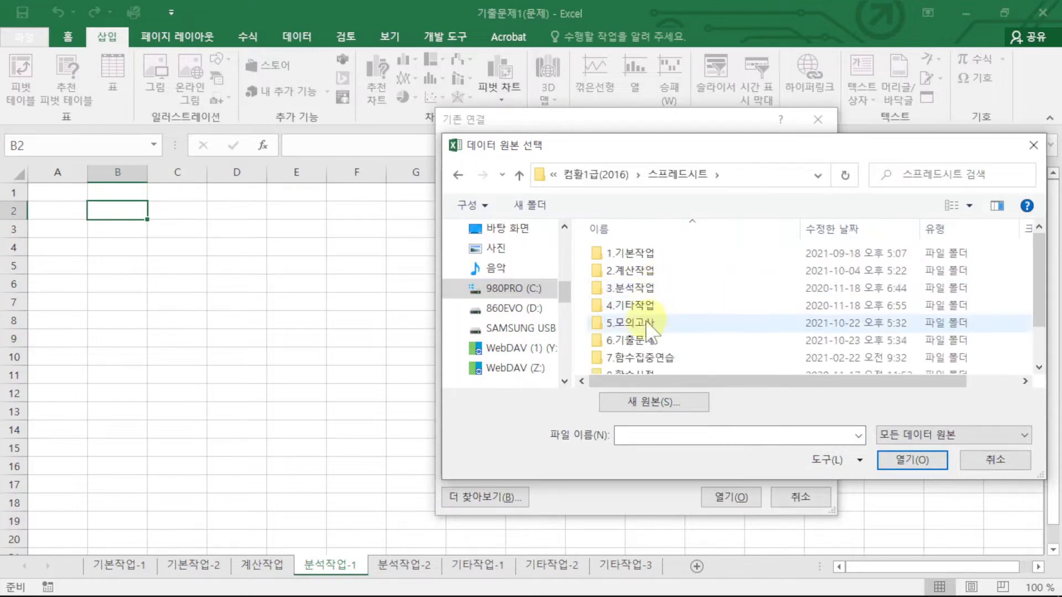
{"action": "double_click", "coordinate": [644, 339]}
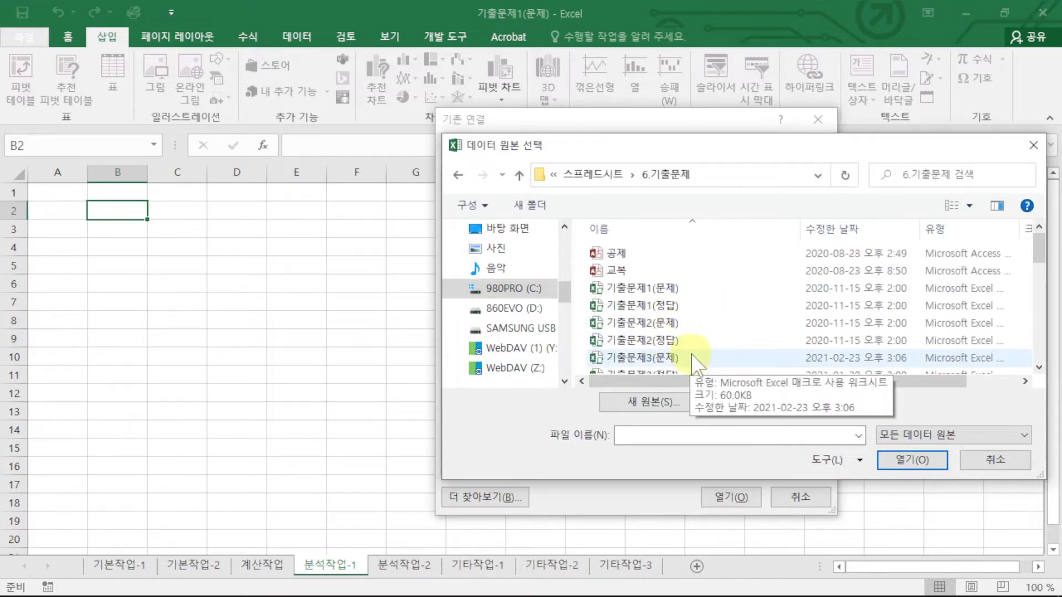
{"action": "scroll", "coordinate": [689, 371], "scroll_direction": "down", "scroll_amount": 5}
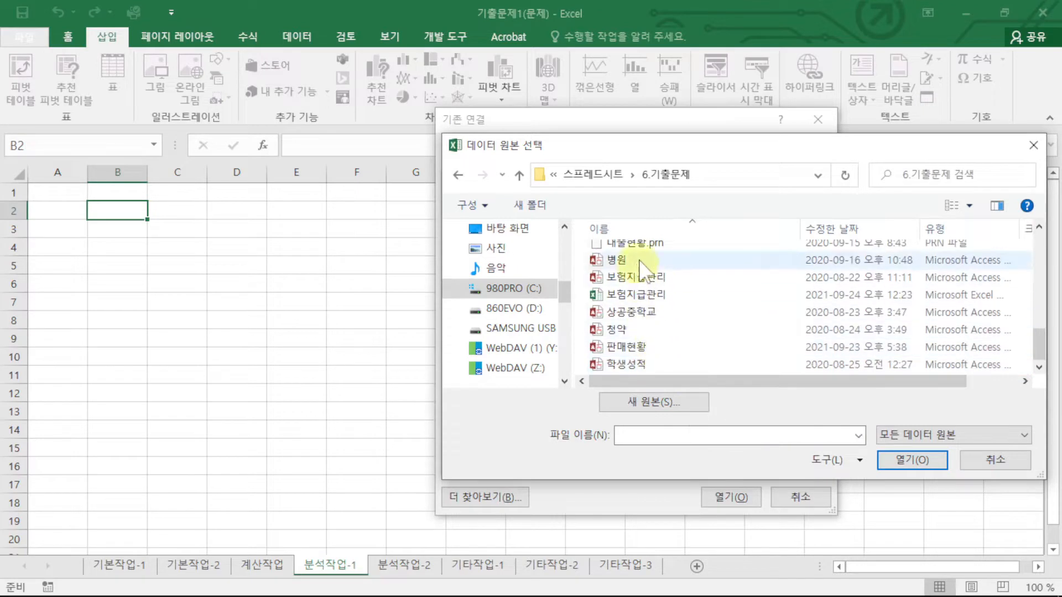
{"action": "left_click", "coordinate": [628, 248]}
{"action": "left_click", "coordinate": [913, 460]}
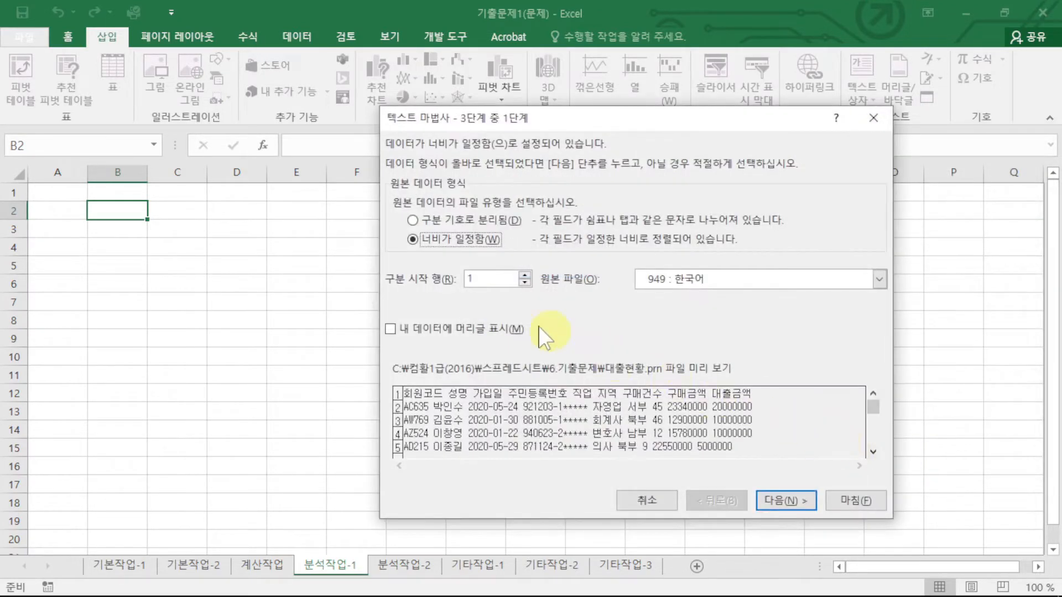
Step: Set the source file type to delimited (구분 기호로 분리됨) and mark the data as having headers
{"action": "left_click", "coordinate": [439, 222]}
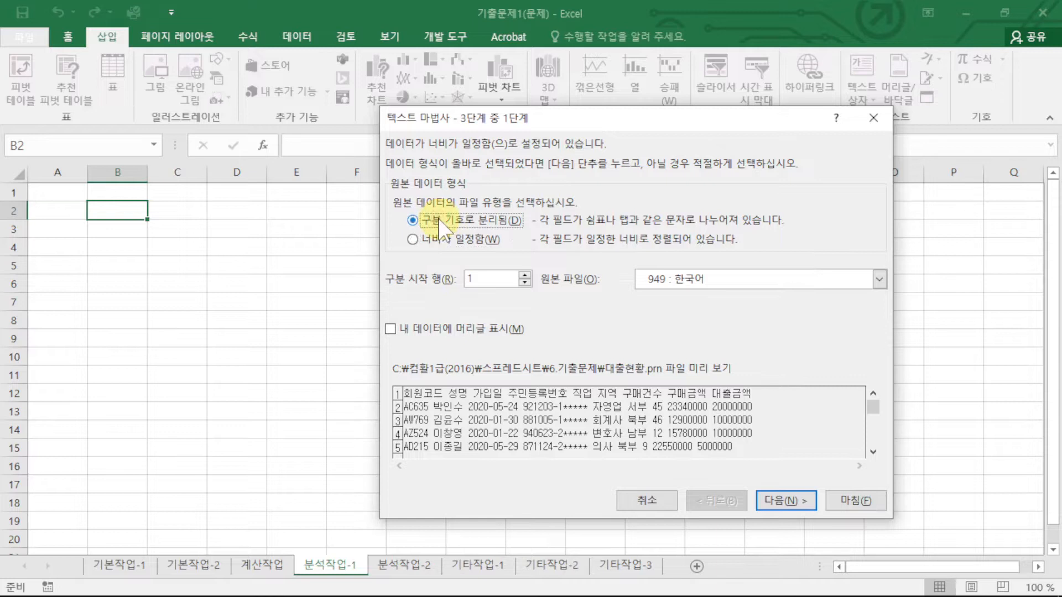
{"action": "left_click", "coordinate": [391, 330]}
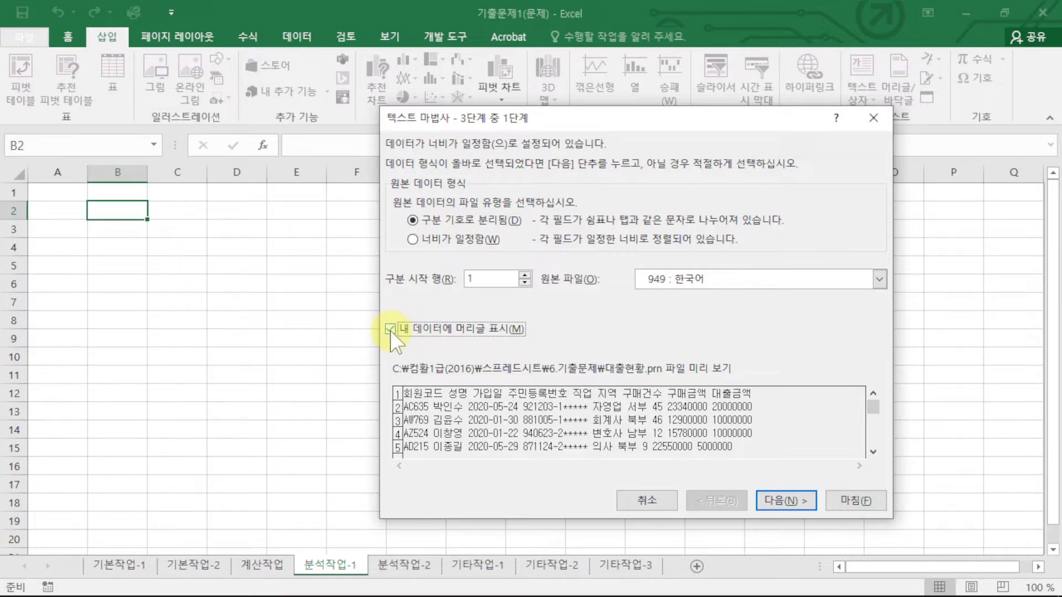
{"action": "left_click", "coordinate": [780, 501]}
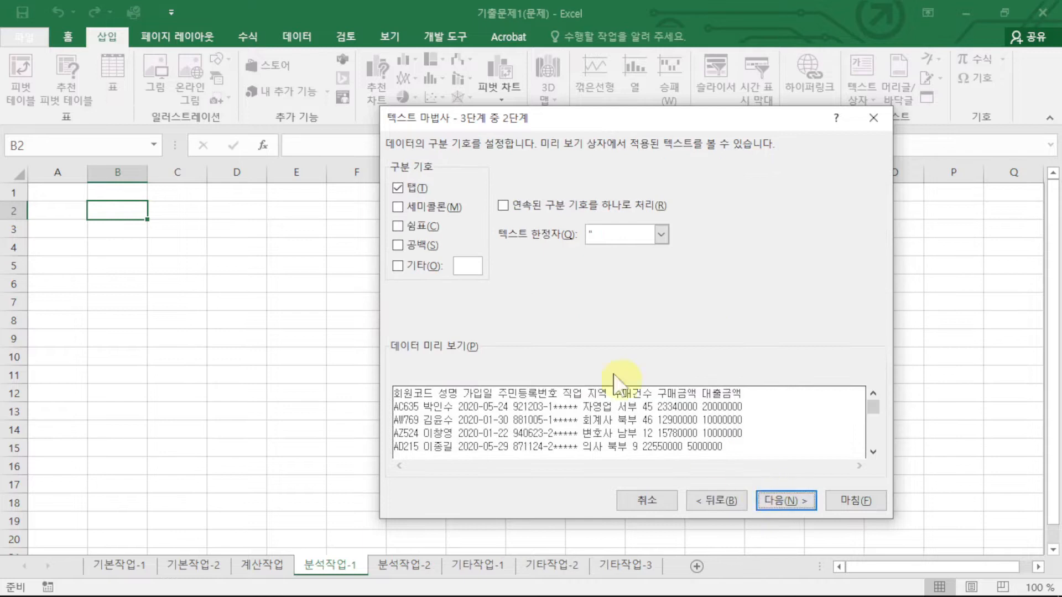
Step: Split the text columns by space (공백) only, with the tab (탭) delimiter turned off
{"action": "left_click", "coordinate": [412, 247]}
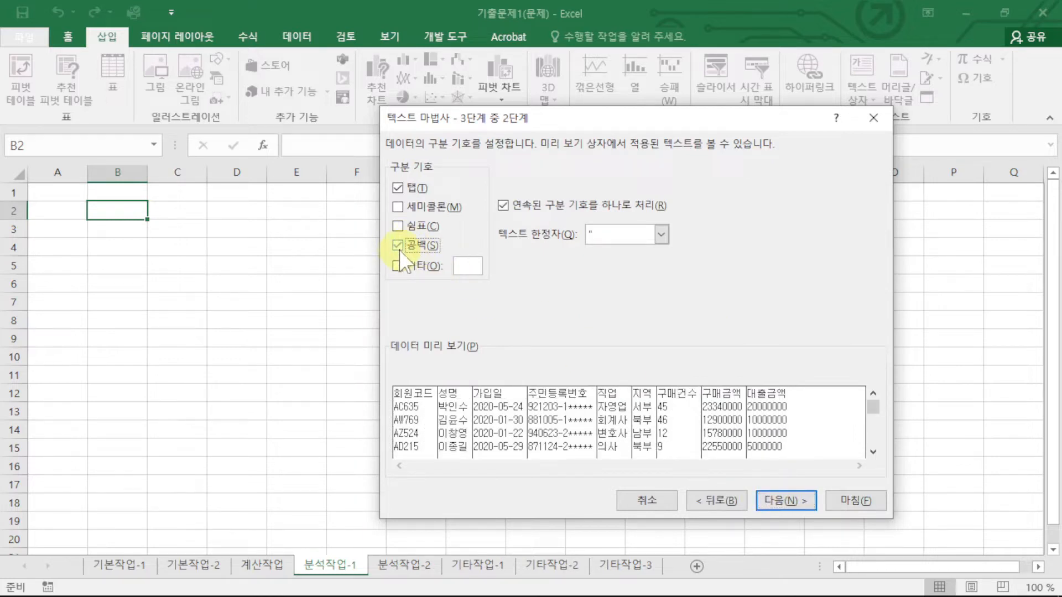
{"action": "left_click", "coordinate": [400, 190]}
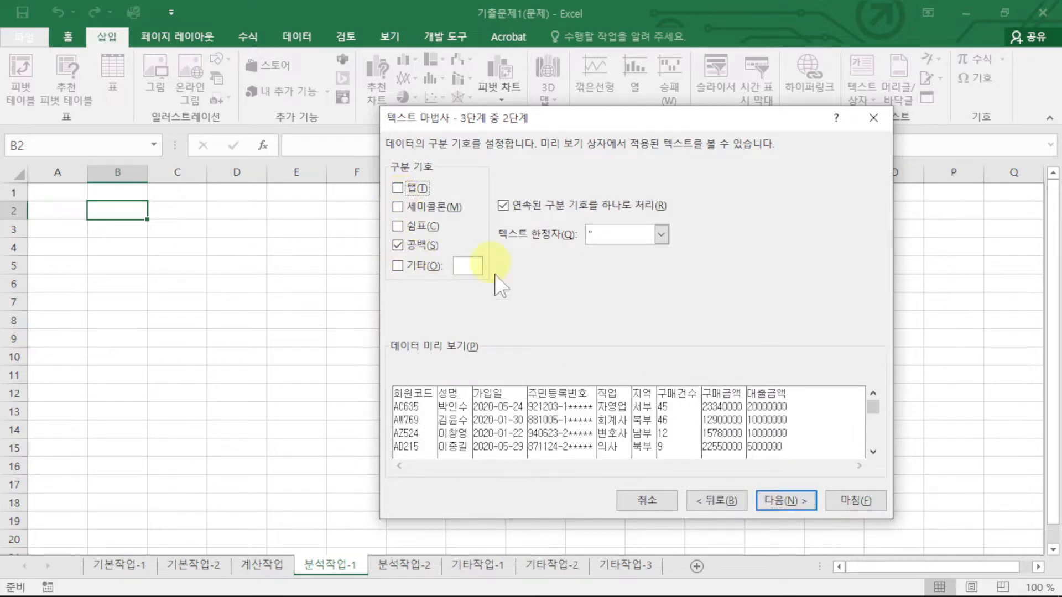
{"action": "left_click", "coordinate": [785, 501]}
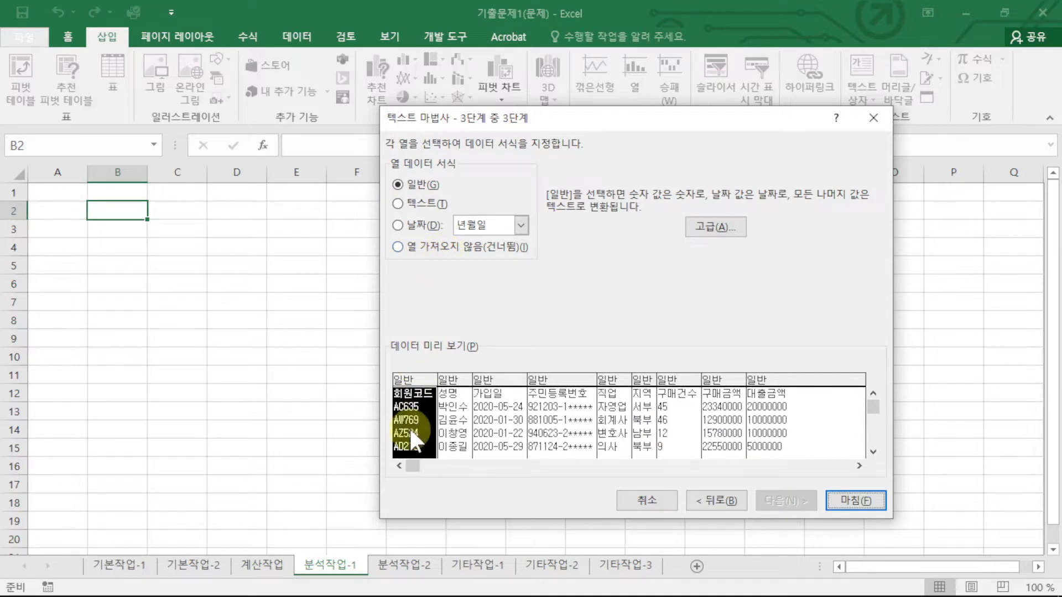
Step: Exclude the columns from 회원코드 through 주민등록번호 and the 구매건수 column from the import
{"action": "left_click", "coordinate": [565, 418], "text": "shift"}
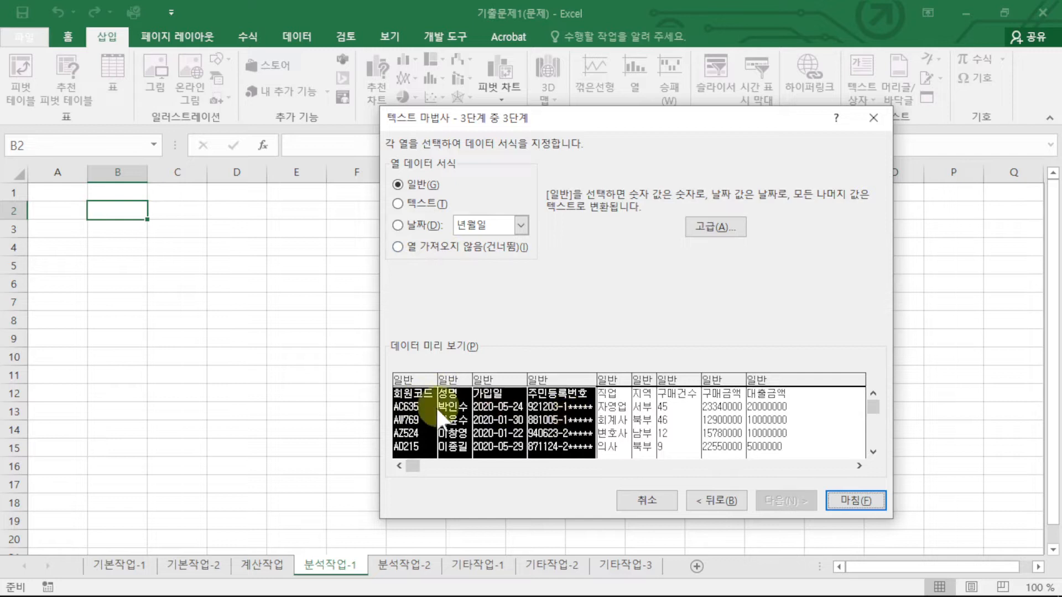
{"action": "left_click", "coordinate": [433, 247]}
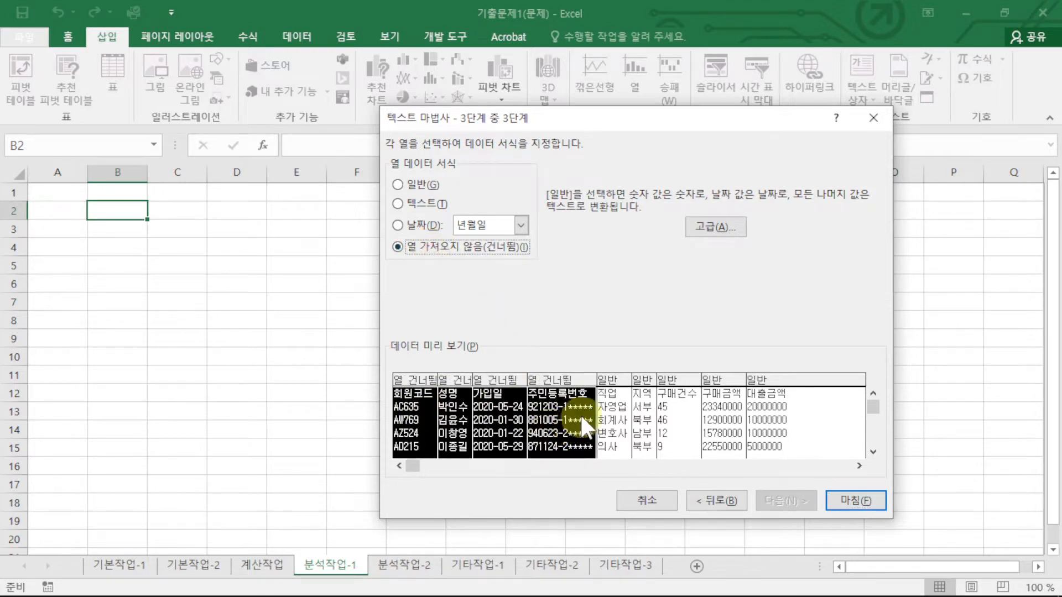
{"action": "left_click", "coordinate": [642, 421]}
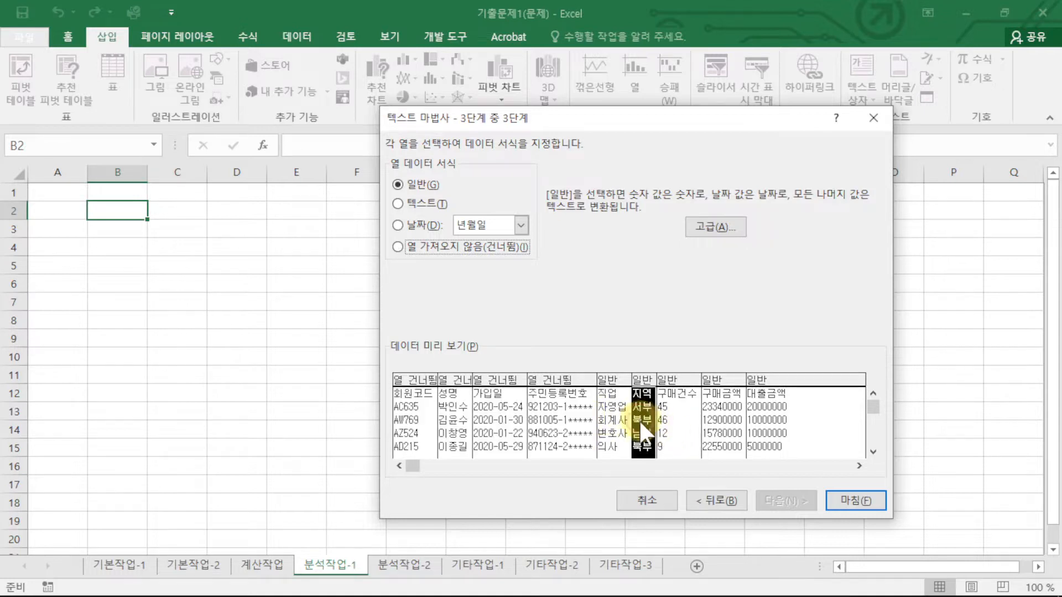
{"action": "left_click", "coordinate": [621, 430]}
{"action": "left_click", "coordinate": [643, 434]}
{"action": "left_click", "coordinate": [725, 434]}
{"action": "left_click", "coordinate": [767, 428]}
{"action": "left_click", "coordinate": [678, 422]}
{"action": "left_click", "coordinate": [410, 247]}
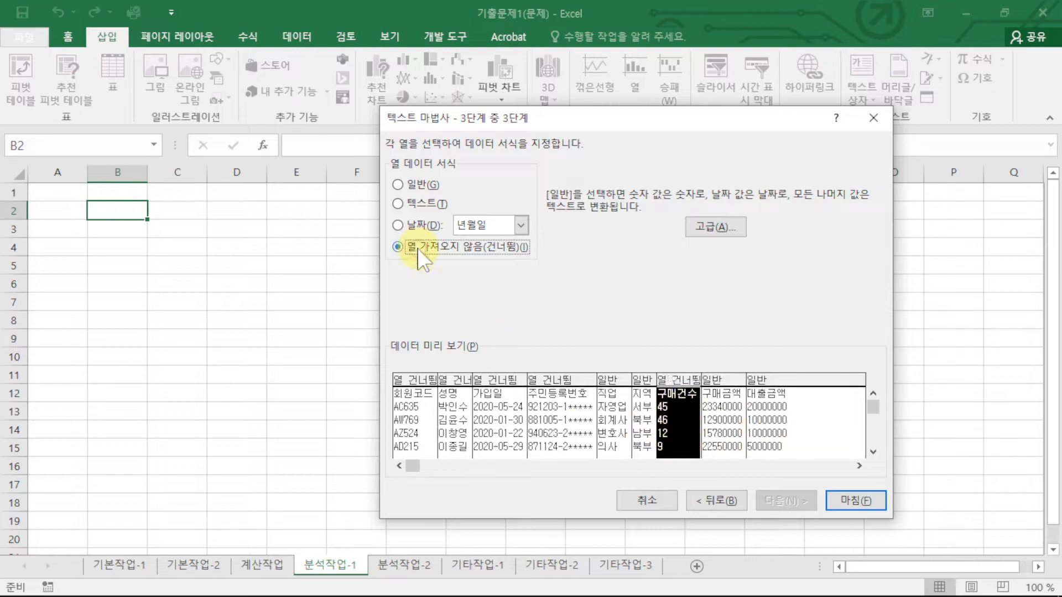
Step: Finish the text import and create the pivot table at B2 of 분석작업-1, adding the data to the data model
{"action": "left_click", "coordinate": [614, 434]}
{"action": "left_click", "coordinate": [643, 434]}
{"action": "left_click", "coordinate": [732, 443]}
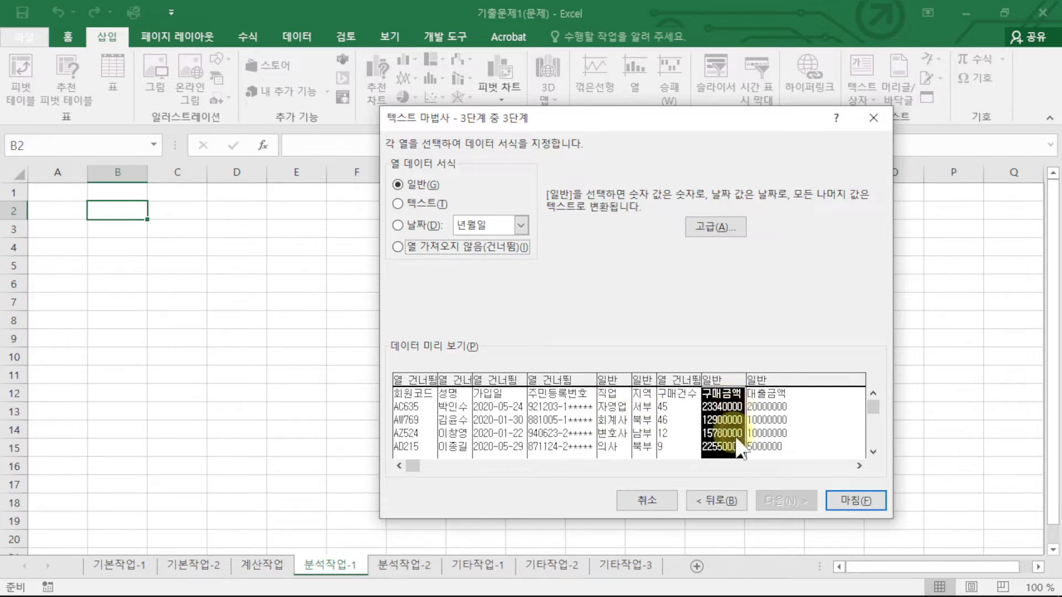
{"action": "left_click", "coordinate": [766, 415]}
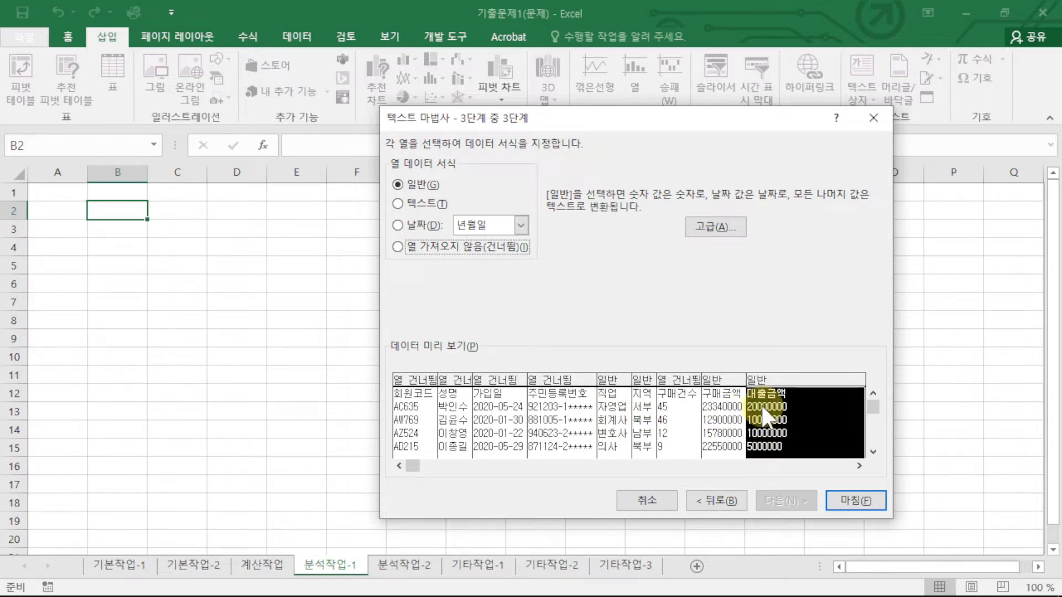
{"action": "left_click", "coordinate": [856, 501]}
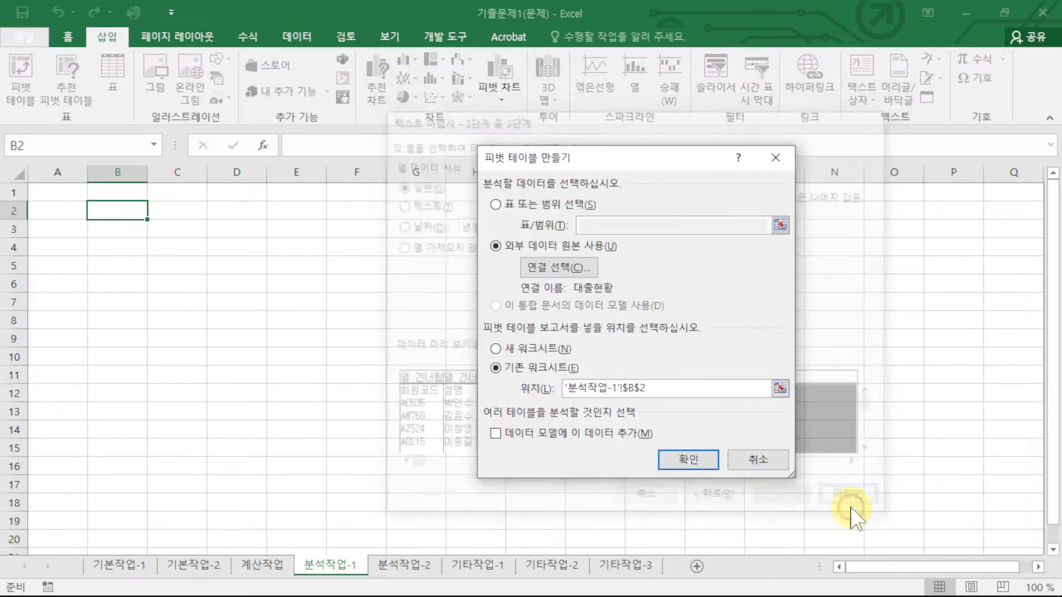
{"action": "left_click", "coordinate": [496, 434]}
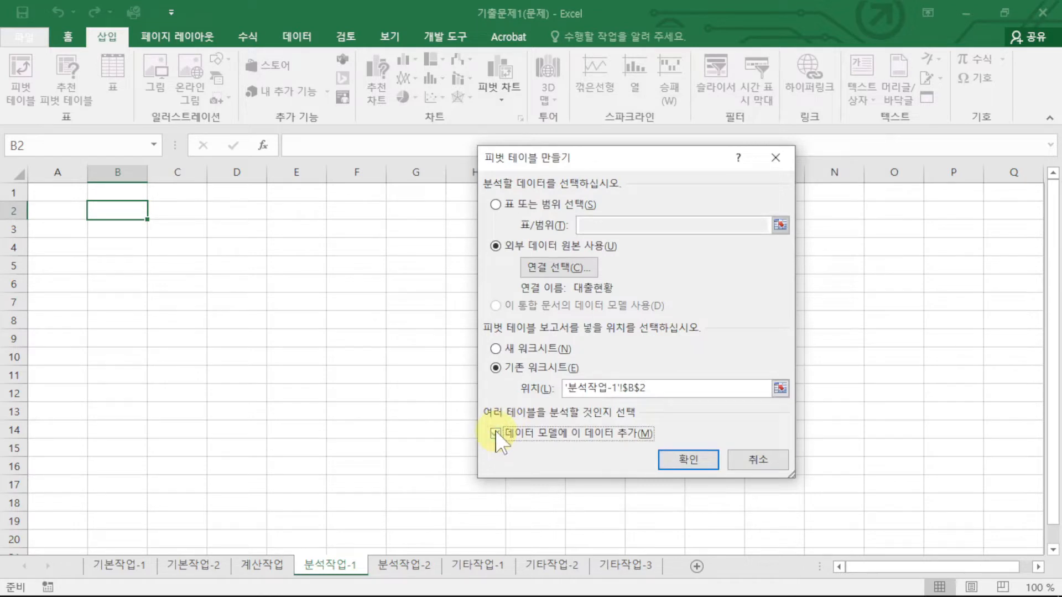
{"action": "left_click", "coordinate": [690, 461]}
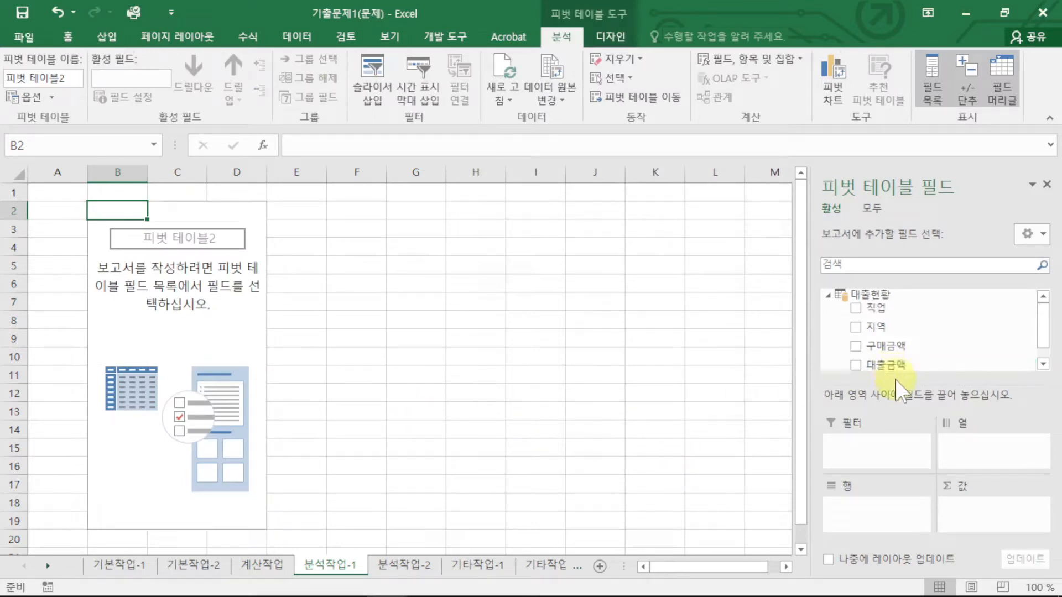
Step: Place 직업 in rows, 지역 in columns, 구매금액 and 대출금액 in values, and move the Σ 값 field to rows
{"action": "left_click_drag", "start_coordinate": [876, 308], "coordinate": [877, 525]}
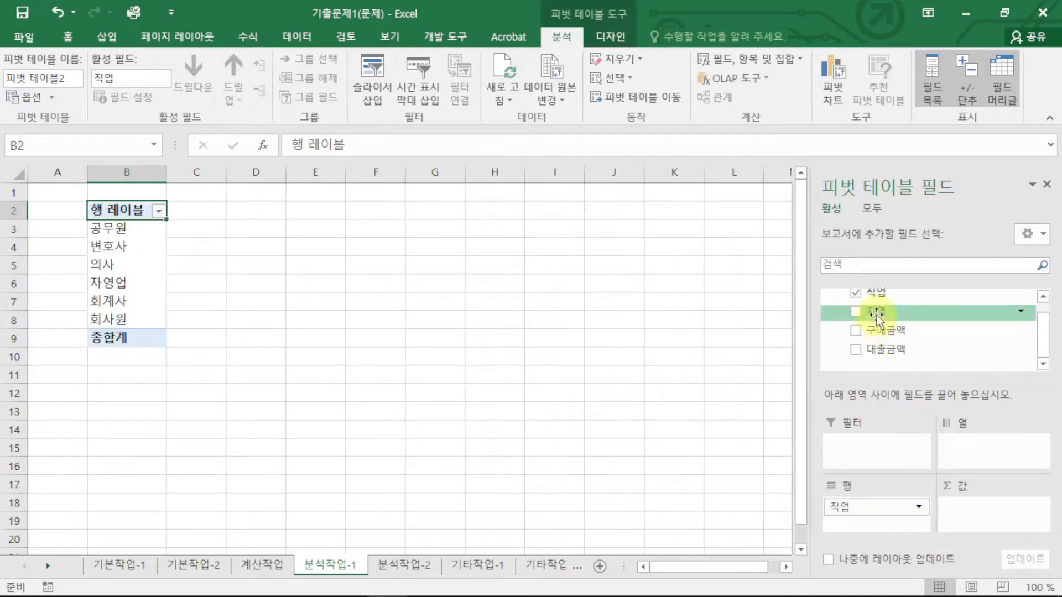
{"action": "left_click_drag", "start_coordinate": [877, 313], "coordinate": [1000, 457]}
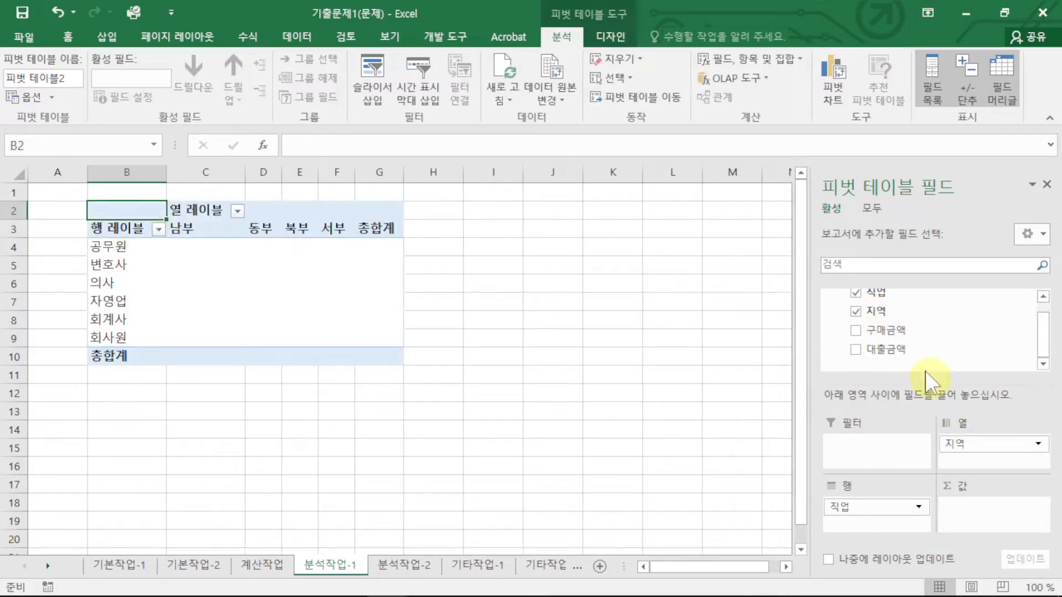
{"action": "left_click_drag", "start_coordinate": [896, 335], "coordinate": [995, 507]}
{"action": "left_click_drag", "start_coordinate": [901, 348], "coordinate": [973, 526]}
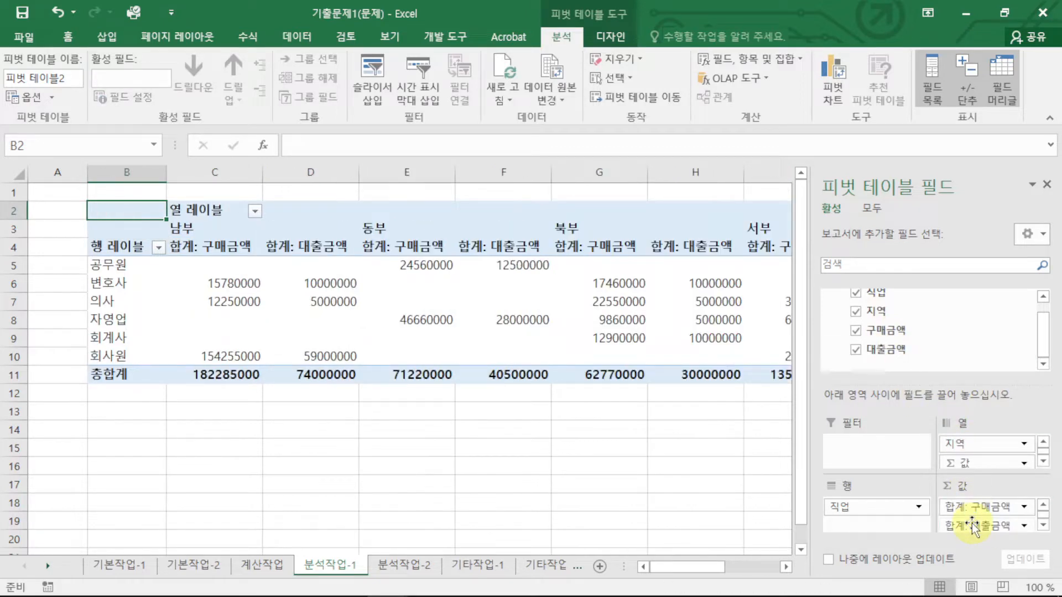
{"action": "left_click_drag", "start_coordinate": [965, 463], "coordinate": [861, 514]}
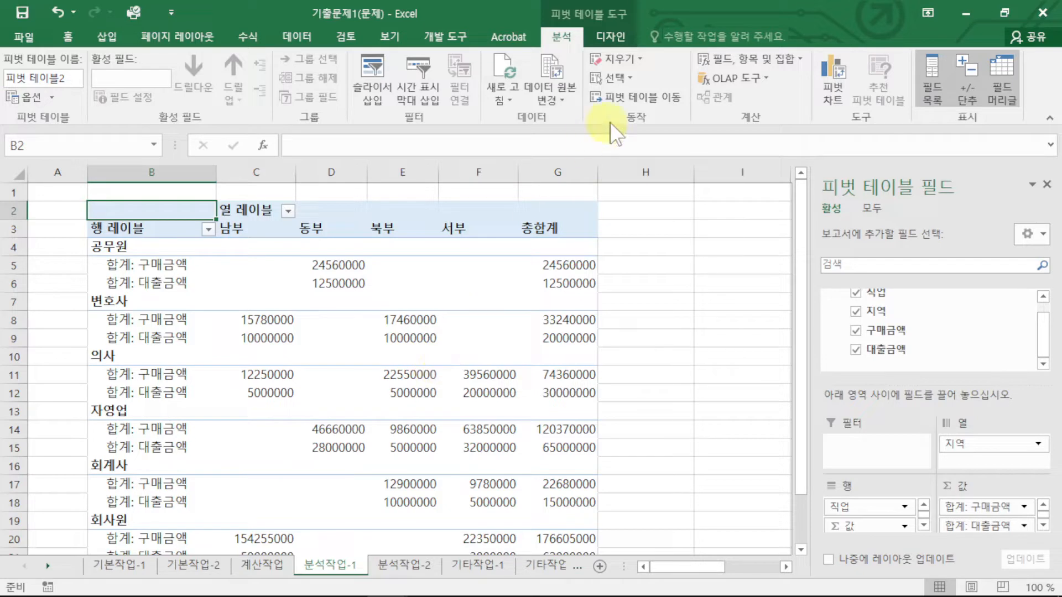
Step: Change the pivot table's report layout to tabular form (테이블 형식으로 표시)
{"action": "left_click", "coordinate": [611, 36]}
{"action": "left_click", "coordinate": [103, 91]}
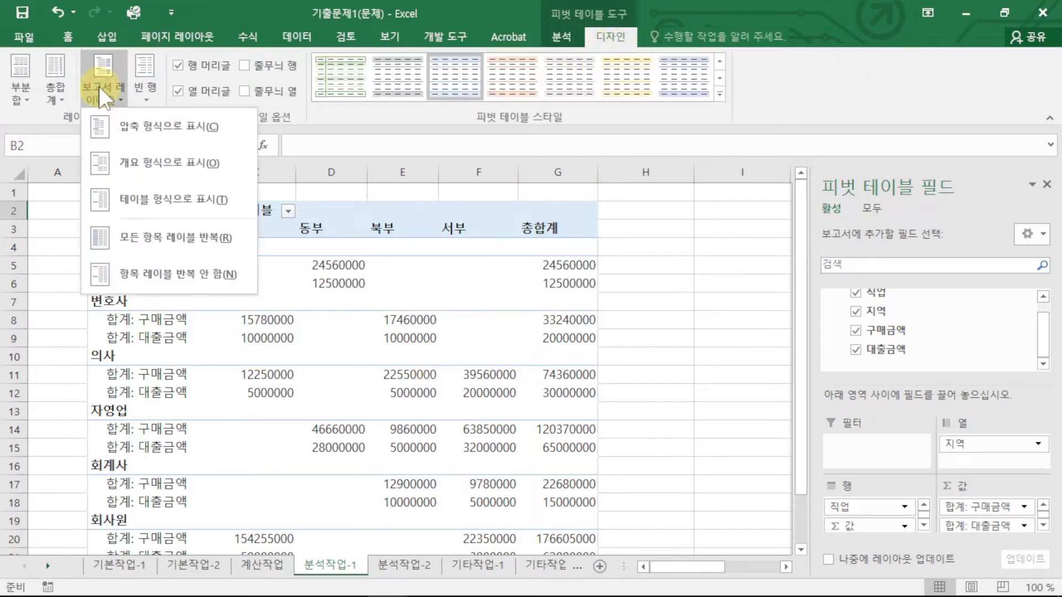
{"action": "left_click", "coordinate": [111, 199]}
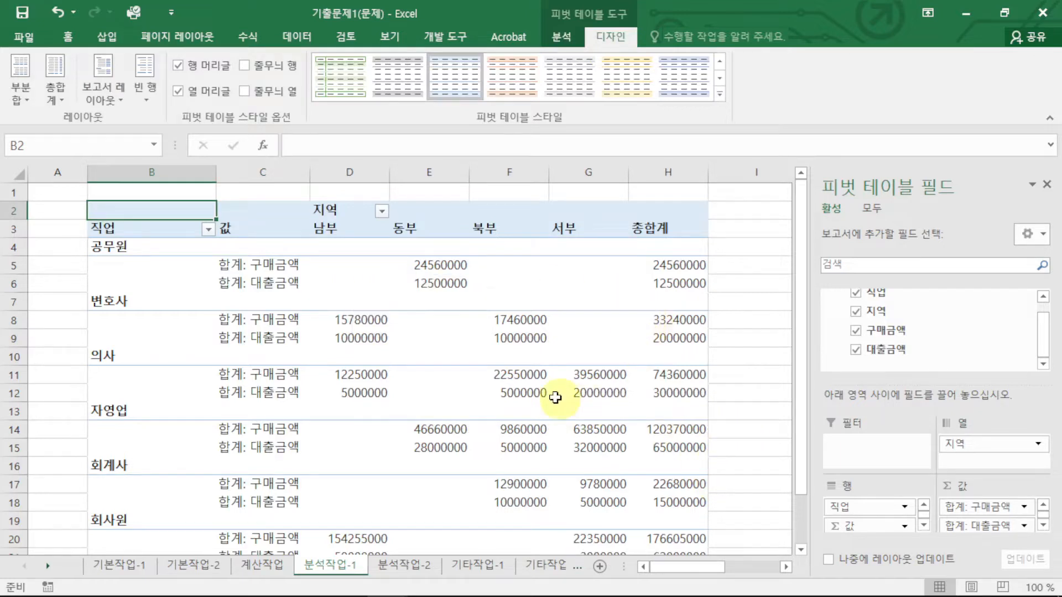
Step: Summarize the 대출금액 value field by average (평균) instead of sum
{"action": "left_click", "coordinate": [267, 288]}
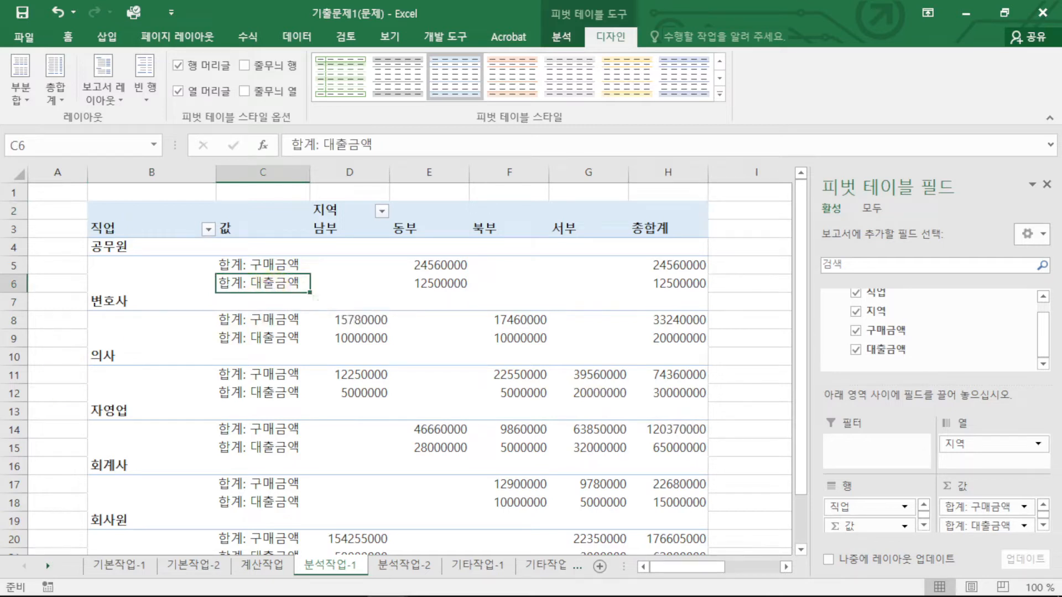
{"action": "double_click", "coordinate": [271, 282]}
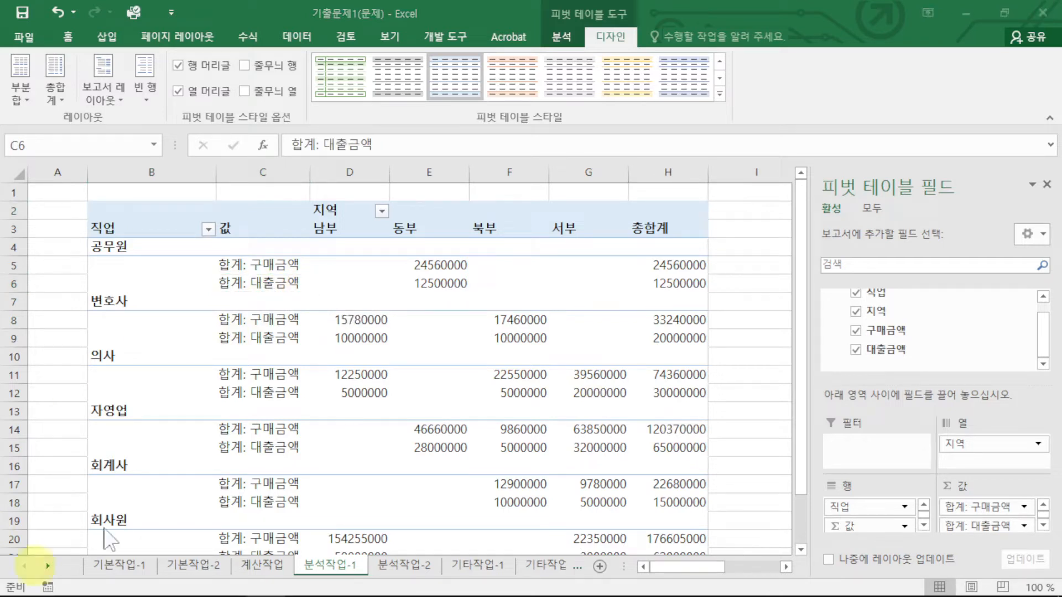
{"action": "left_click", "coordinate": [258, 282]}
{"action": "double_click", "coordinate": [275, 277]}
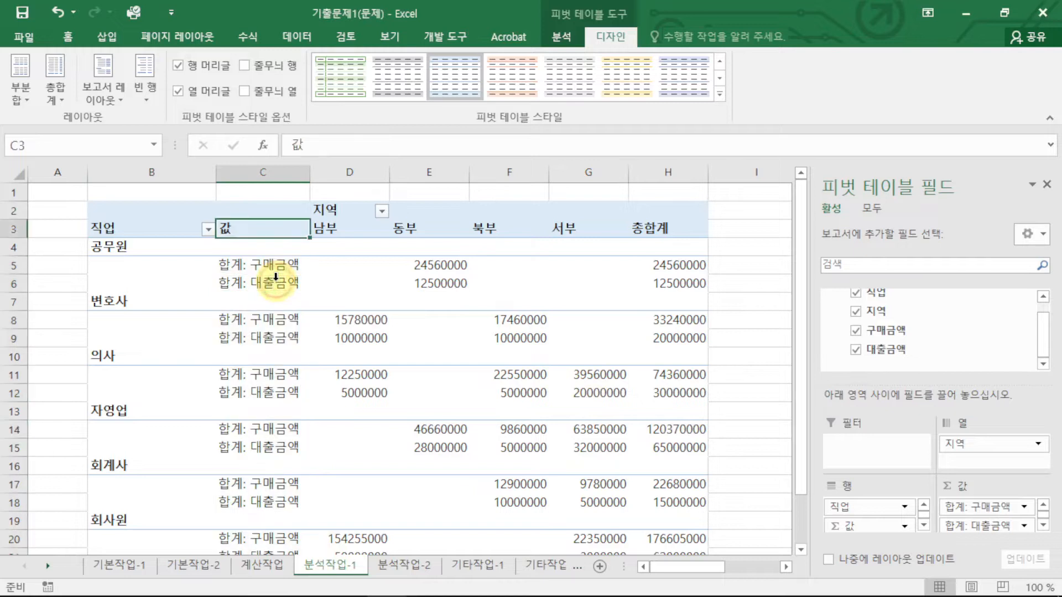
{"action": "double_click", "coordinate": [271, 285]}
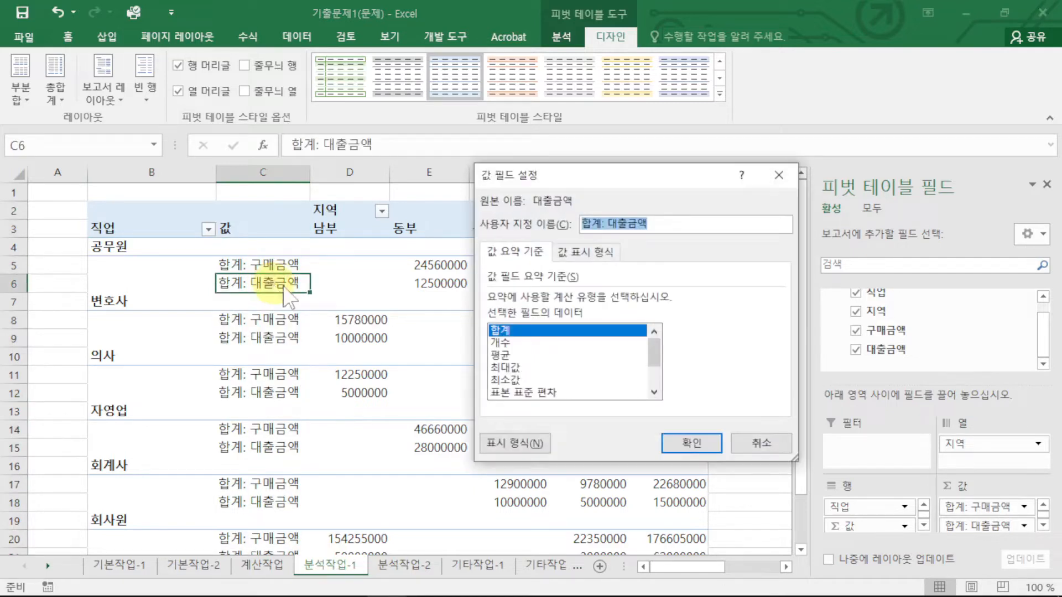
{"action": "left_click", "coordinate": [503, 355]}
{"action": "left_click", "coordinate": [691, 443]}
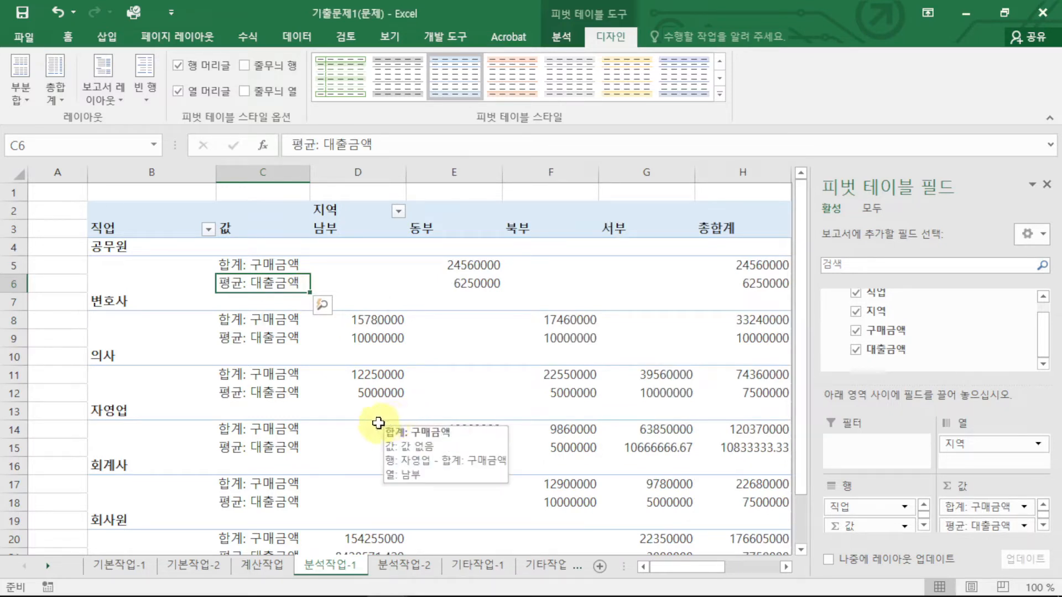
Step: Format the 구매금액 value field as 숫자 with the 1000 단위 구분 기호 (thousands separator)
{"action": "left_click", "coordinate": [479, 264]}
{"action": "left_click", "coordinate": [475, 283]}
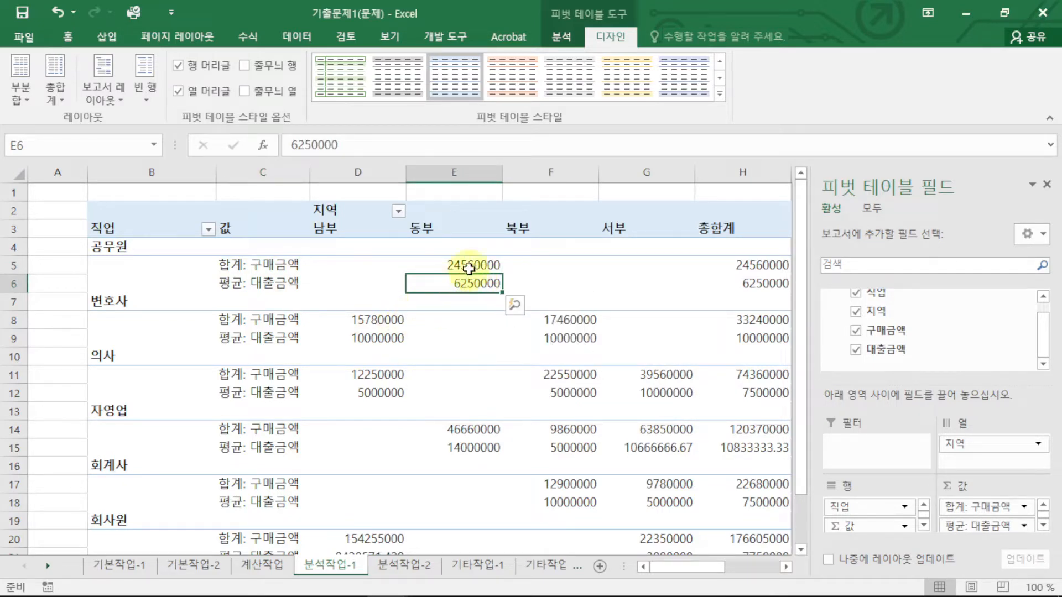
{"action": "left_click", "coordinate": [268, 264]}
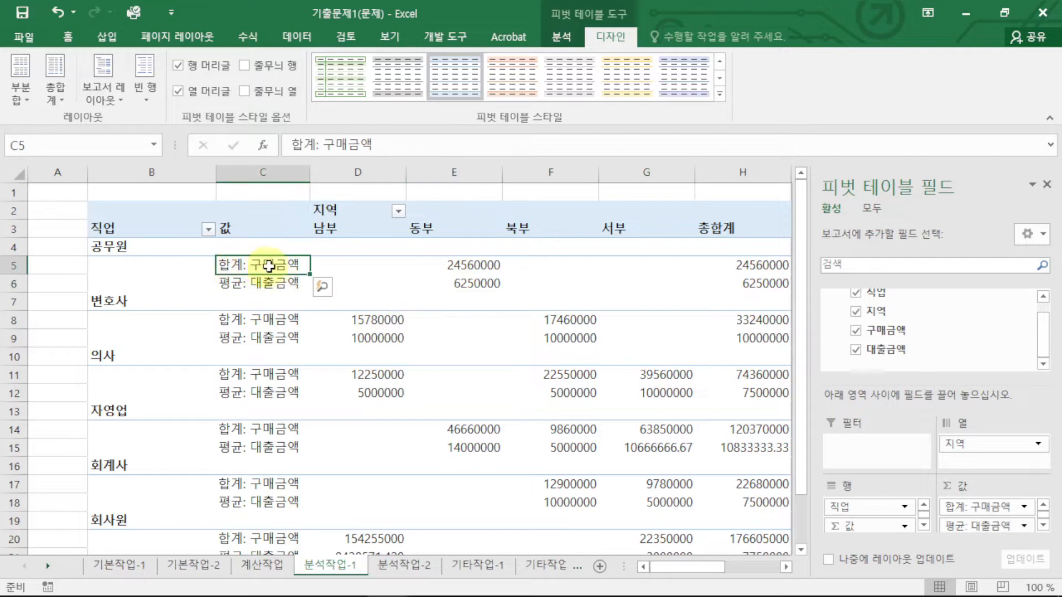
{"action": "double_click", "coordinate": [273, 266]}
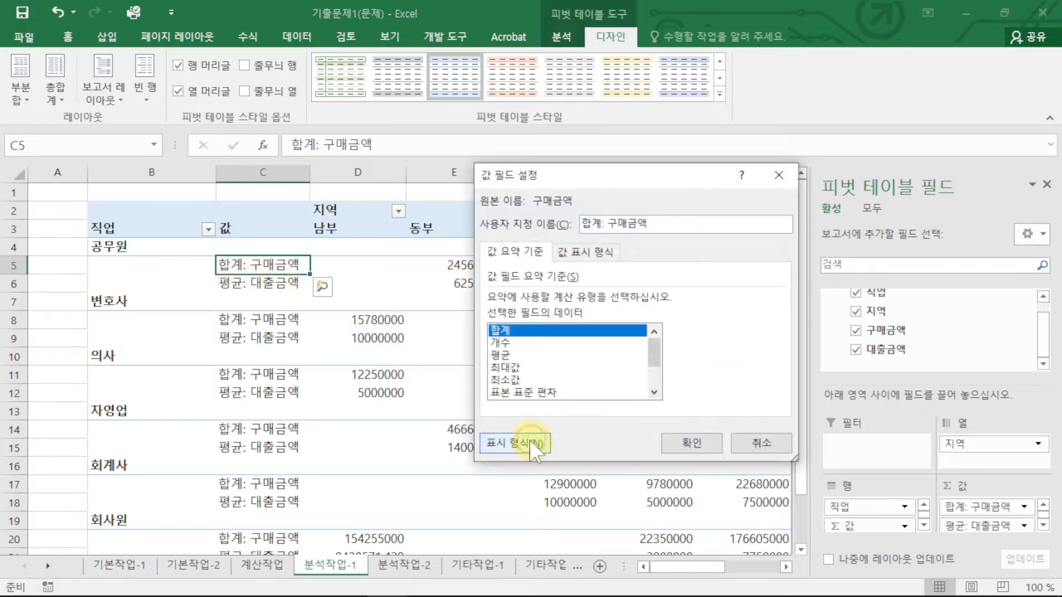
{"action": "left_click", "coordinate": [534, 441]}
{"action": "left_click", "coordinate": [439, 188]}
{"action": "left_click", "coordinate": [538, 242]}
{"action": "left_click", "coordinate": [751, 513]}
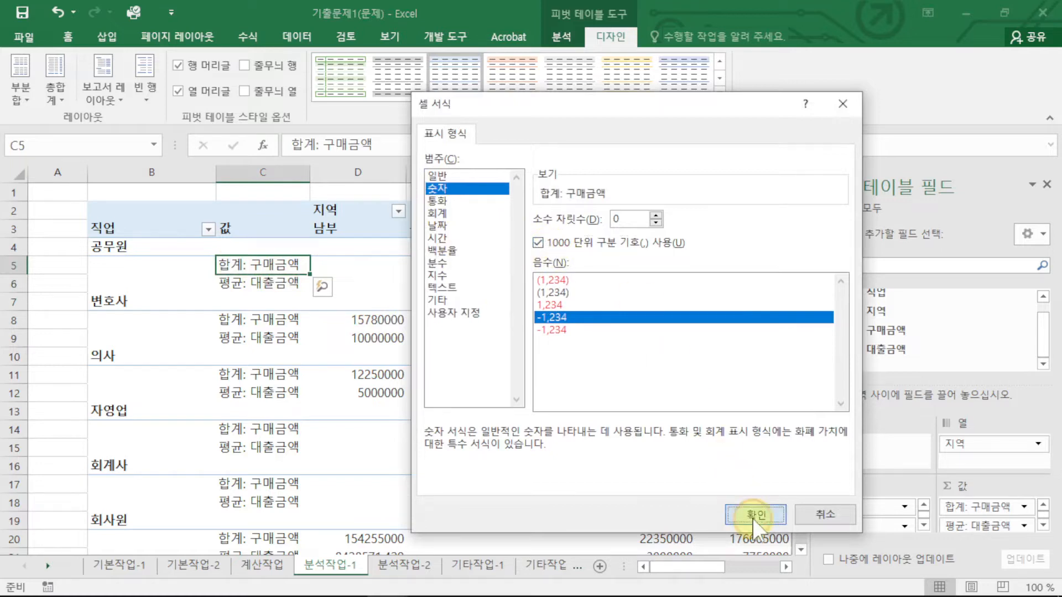
{"action": "left_click", "coordinate": [690, 442]}
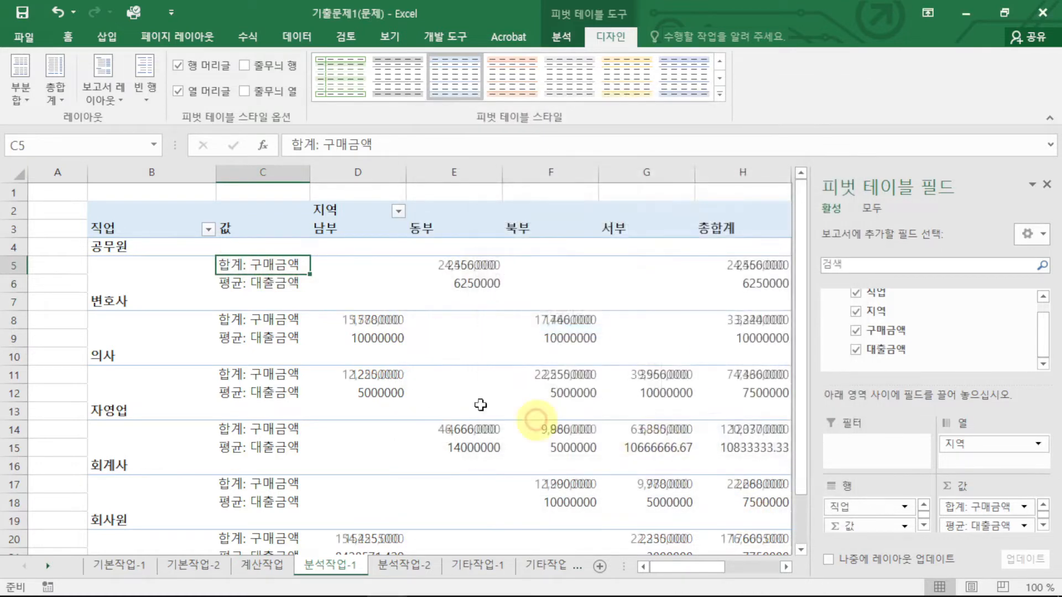
Step: Format the 대출금액 value field as 숫자 with the 1000 단위 구분 기호 (thousands separator)
{"action": "left_click", "coordinate": [273, 285]}
{"action": "double_click", "coordinate": [275, 285]}
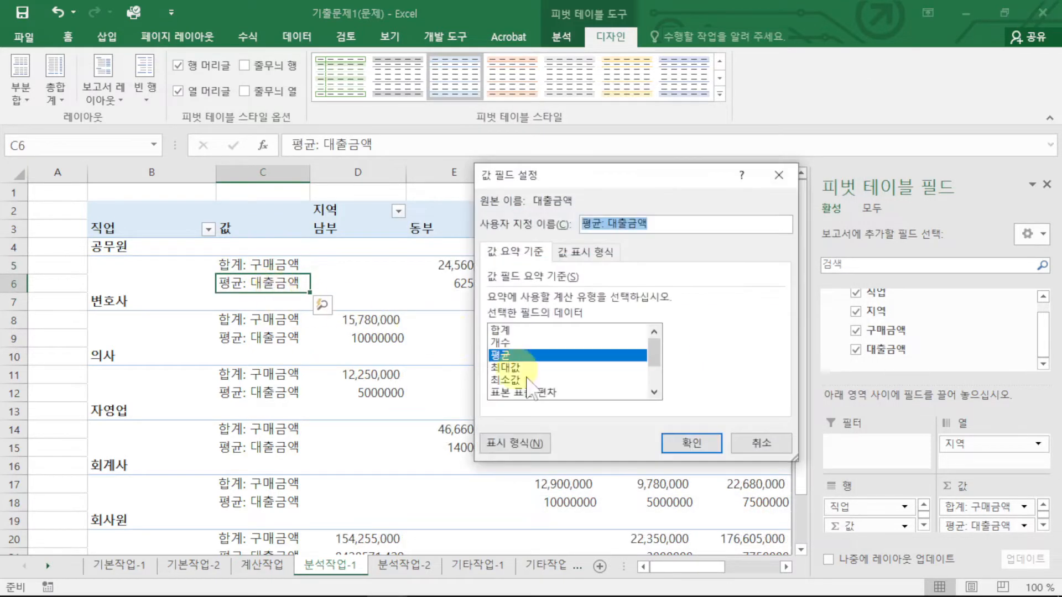
{"action": "left_click", "coordinate": [518, 444]}
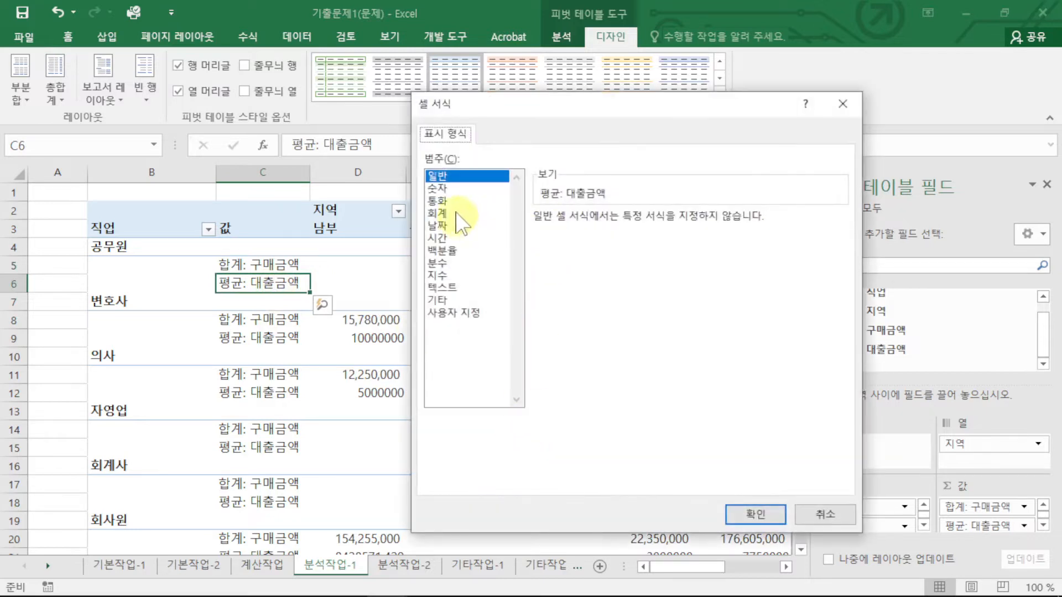
{"action": "left_click", "coordinate": [445, 189]}
{"action": "left_click", "coordinate": [561, 243]}
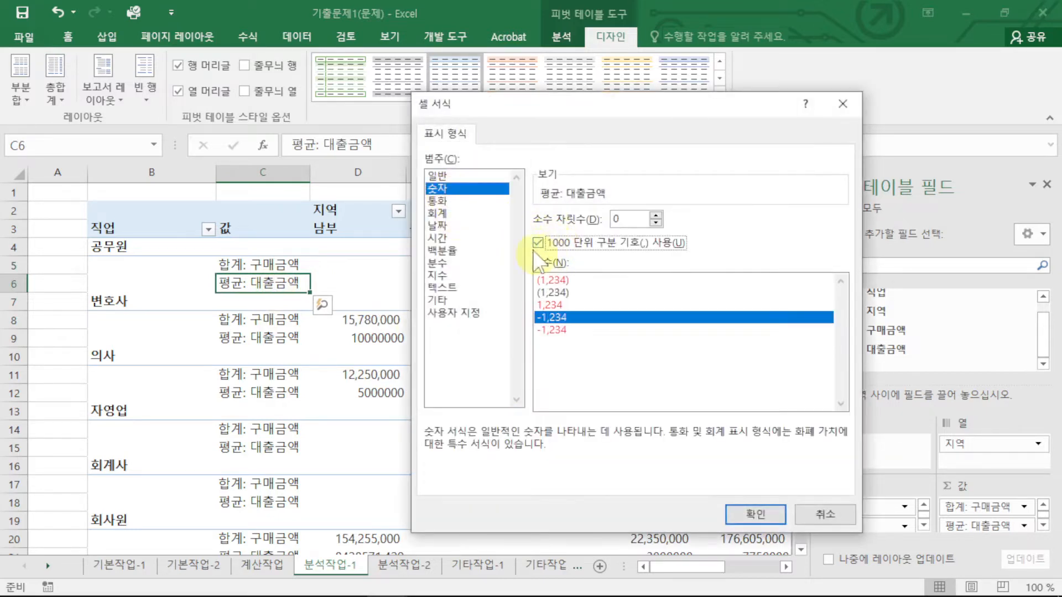
{"action": "left_click", "coordinate": [753, 516]}
{"action": "left_click", "coordinate": [690, 445]}
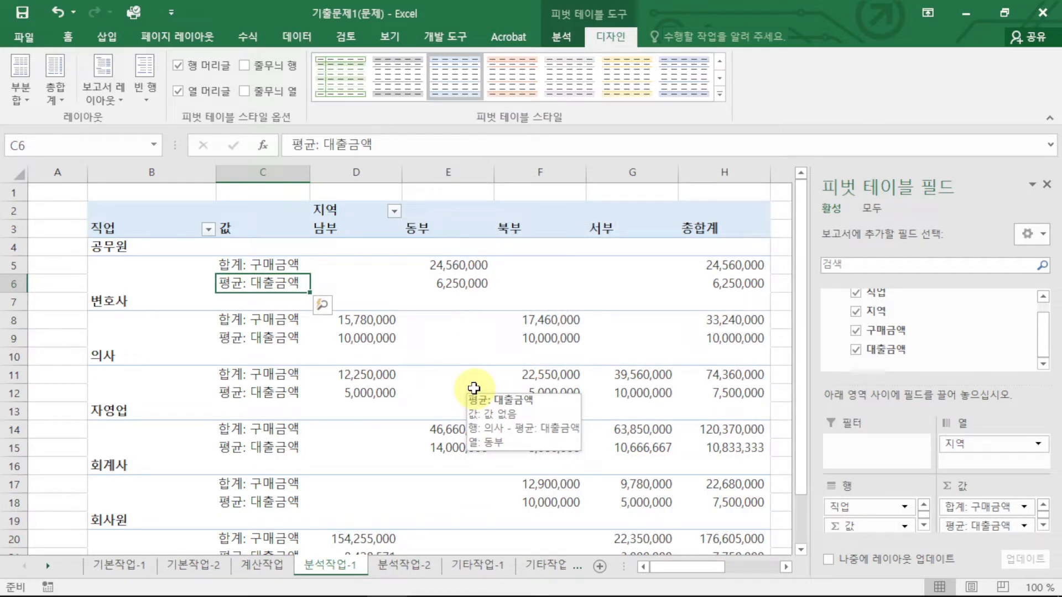
Step: Turn off the pivot table's row grand totals (행 총합계 표시) and display * in empty cells
{"action": "right_click", "coordinate": [295, 282]}
{"action": "left_click", "coordinate": [357, 521]}
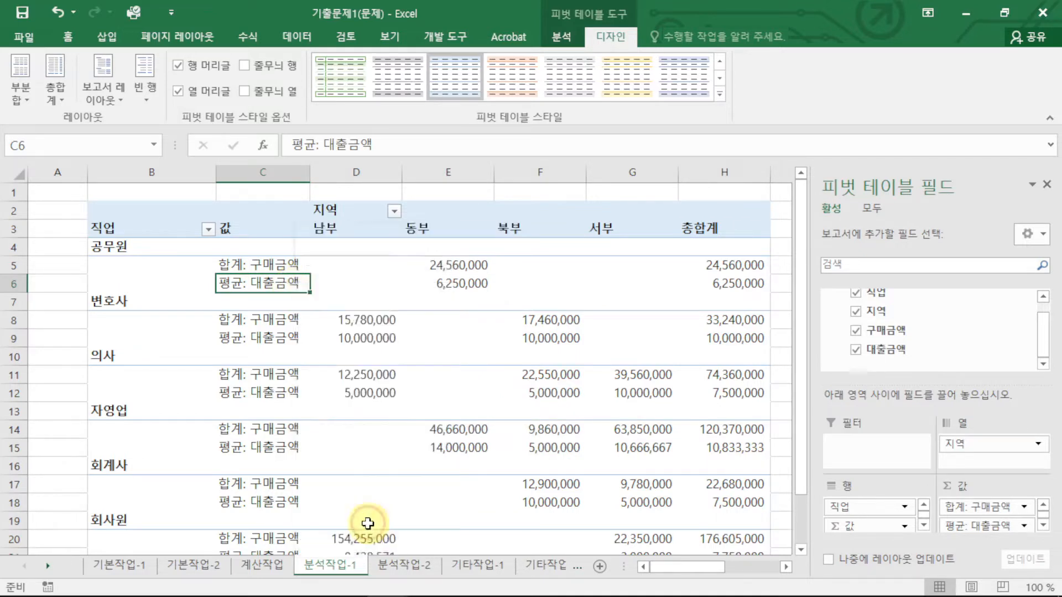
{"action": "left_click", "coordinate": [306, 203]}
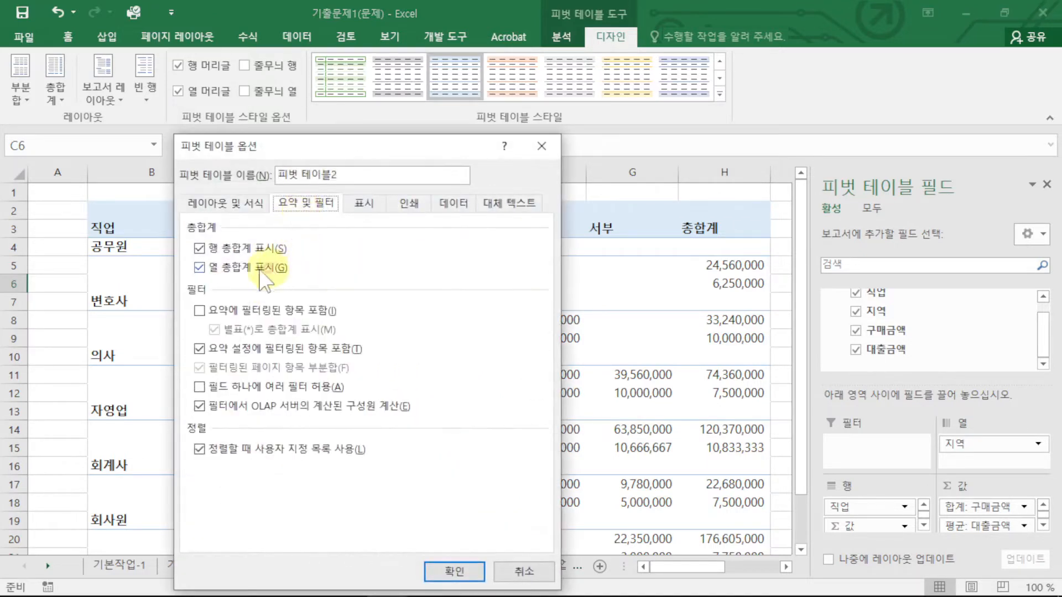
{"action": "left_click", "coordinate": [201, 249]}
{"action": "left_click", "coordinate": [241, 204]}
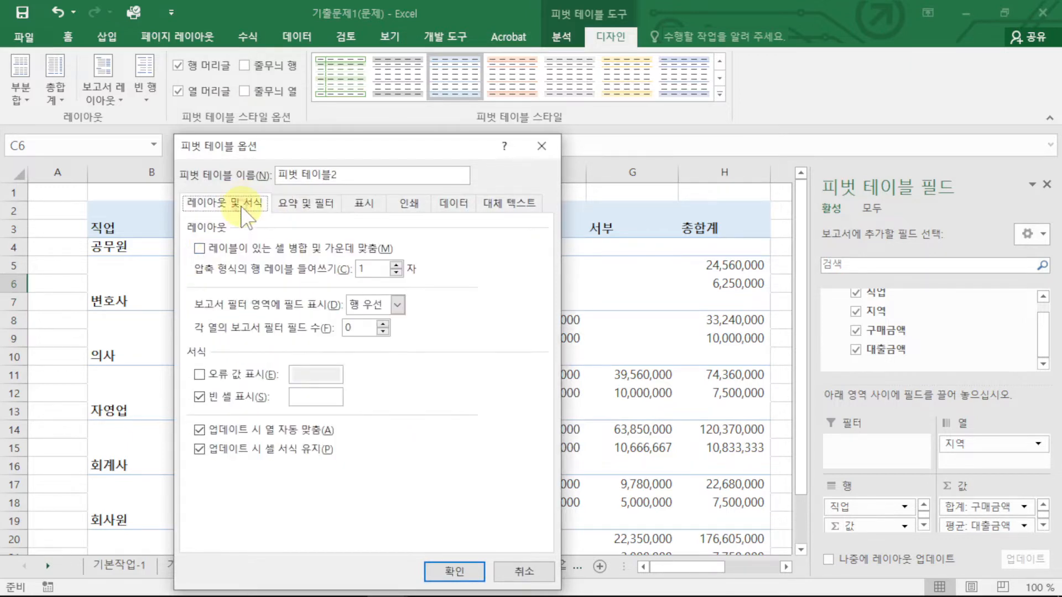
{"action": "left_click", "coordinate": [319, 398]}
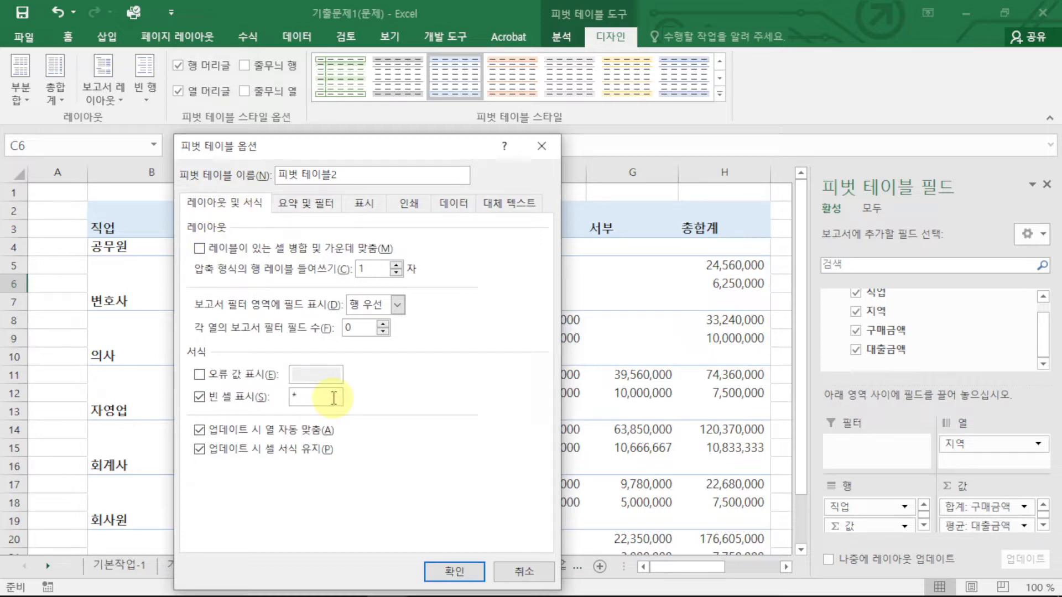
{"action": "left_click", "coordinate": [453, 570]}
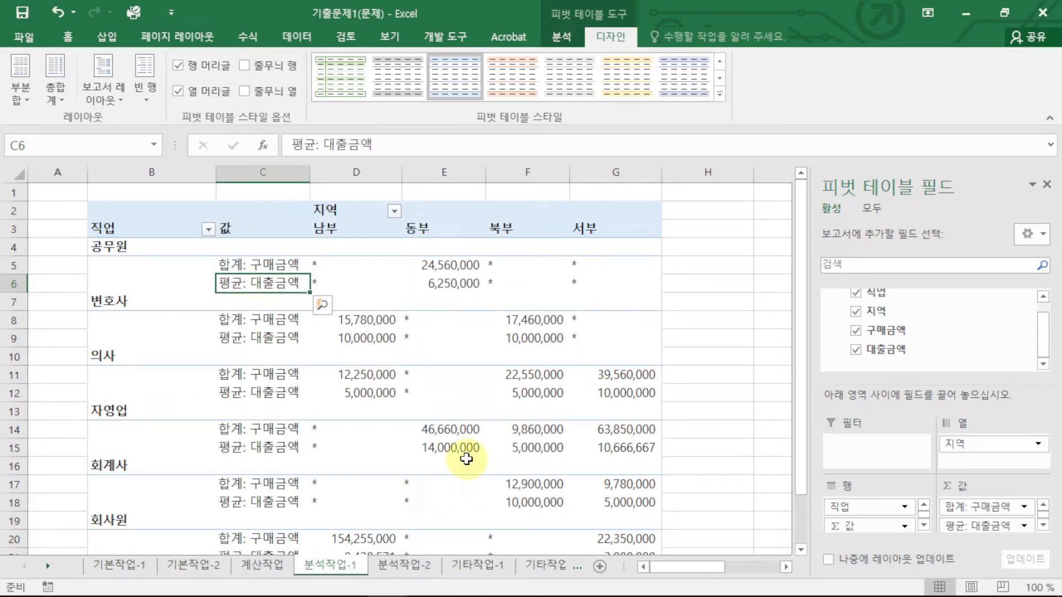
Step: Apply the dark blue pivot style from the first row of the 보통 group and sort 직업 in descending order
{"action": "left_click", "coordinate": [719, 94]}
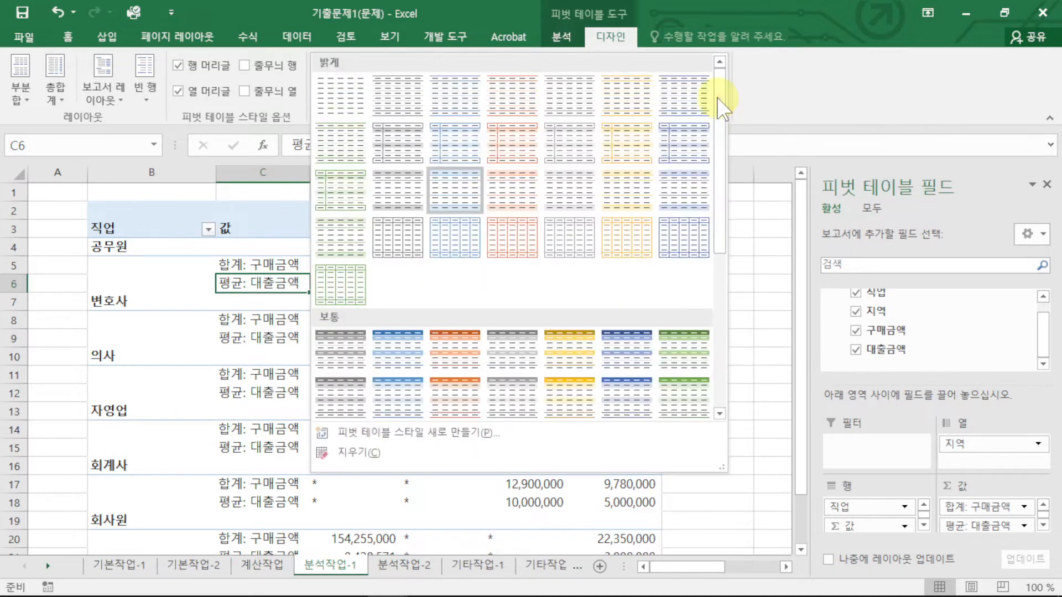
{"action": "left_click", "coordinate": [614, 341]}
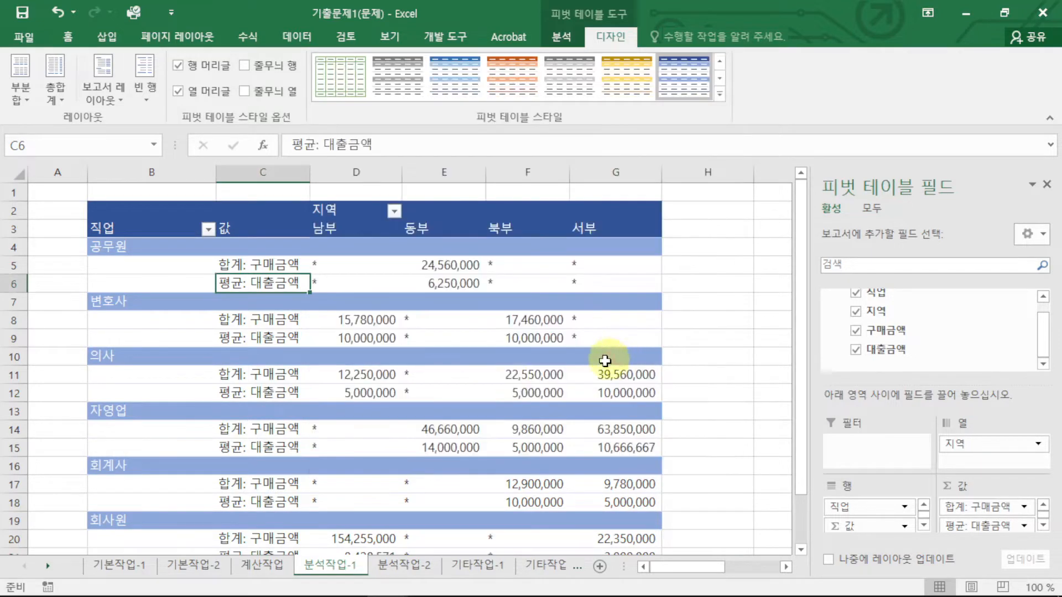
{"action": "left_click", "coordinate": [207, 229]}
{"action": "left_click", "coordinate": [171, 267]}
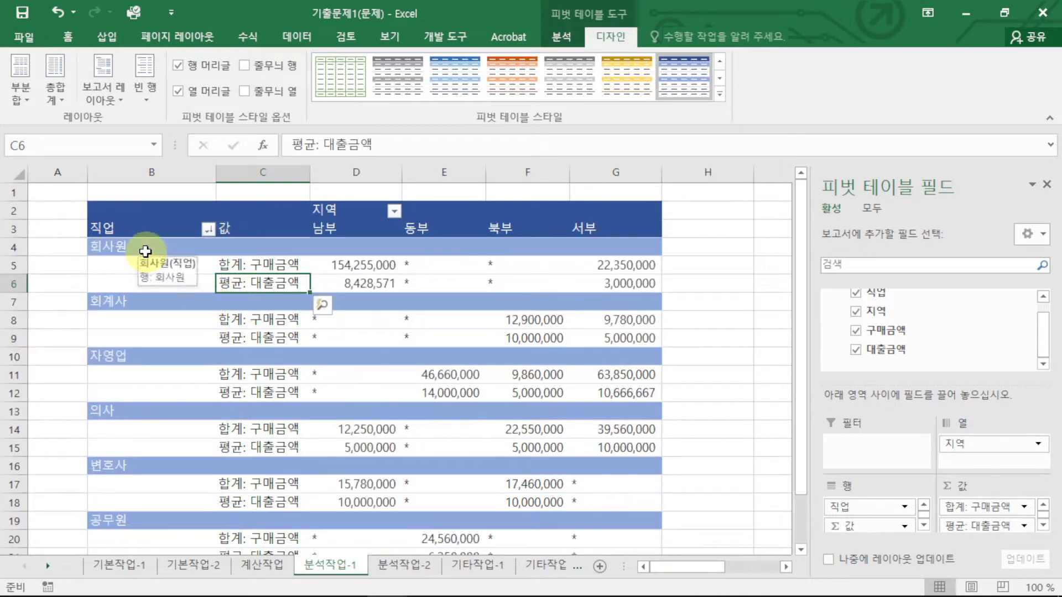
{"action": "left_click", "coordinate": [197, 334]}
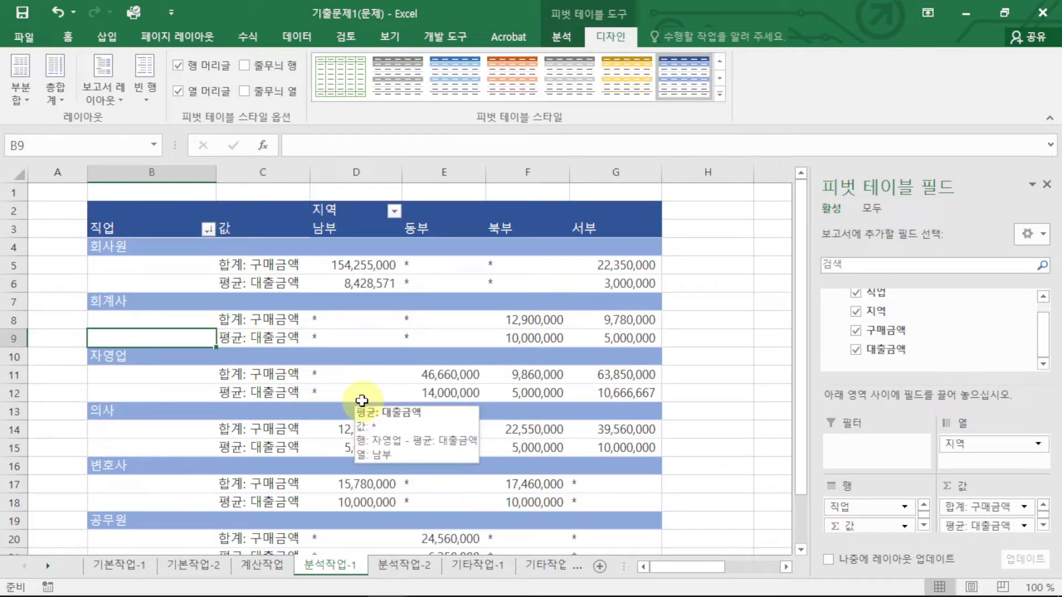
{"action": "scroll", "coordinate": [357, 413], "scroll_direction": "down", "scroll_amount": 3}
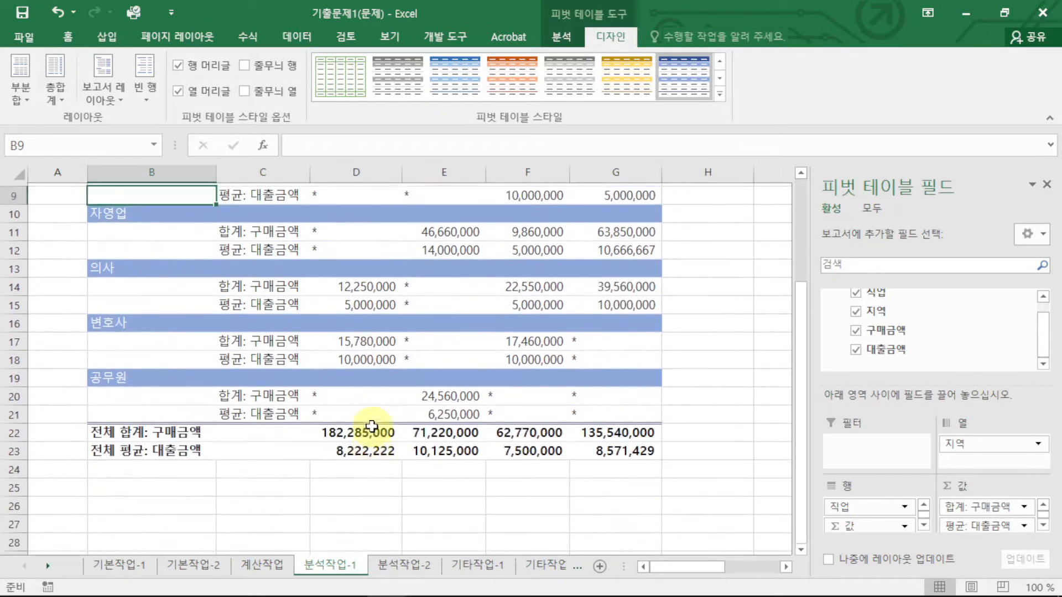
{"action": "scroll", "coordinate": [380, 427], "scroll_direction": "up", "scroll_amount": 3}
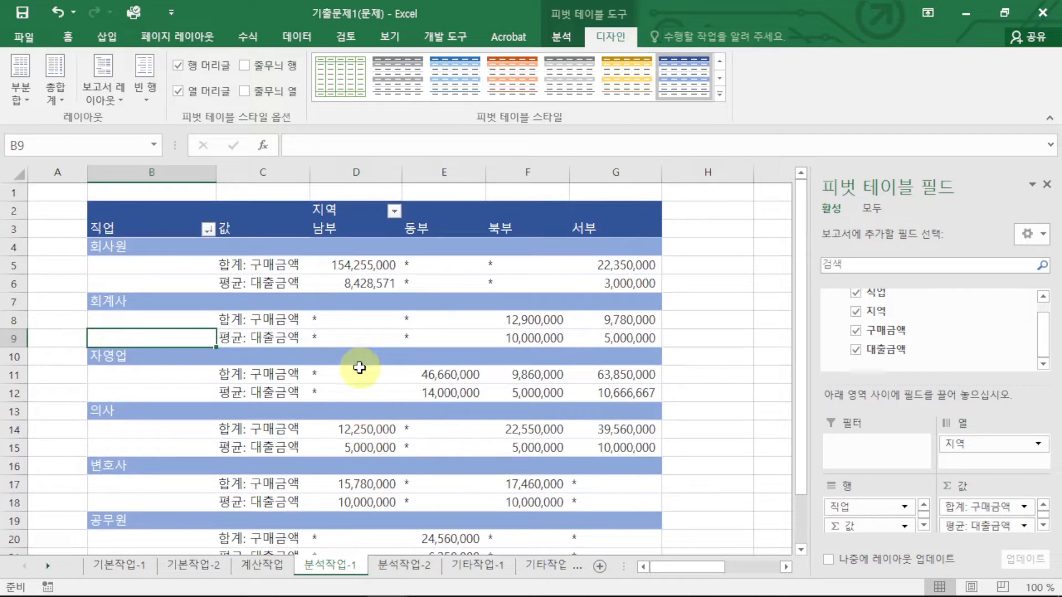
{"action": "mouse_move", "coordinate": [358, 368]}
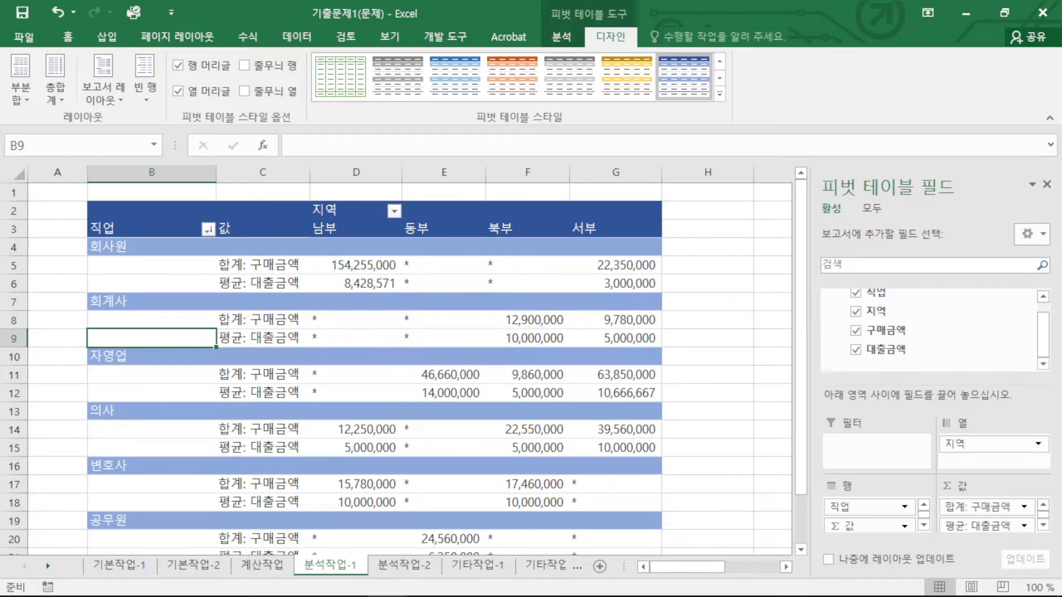
Step: On sheet 분석작업-2, start data validation for the 주민등록번호 cells D3:D17 with 사용자 지정 as the restriction type
{"action": "key", "text": "ctrl+Page_Down"}
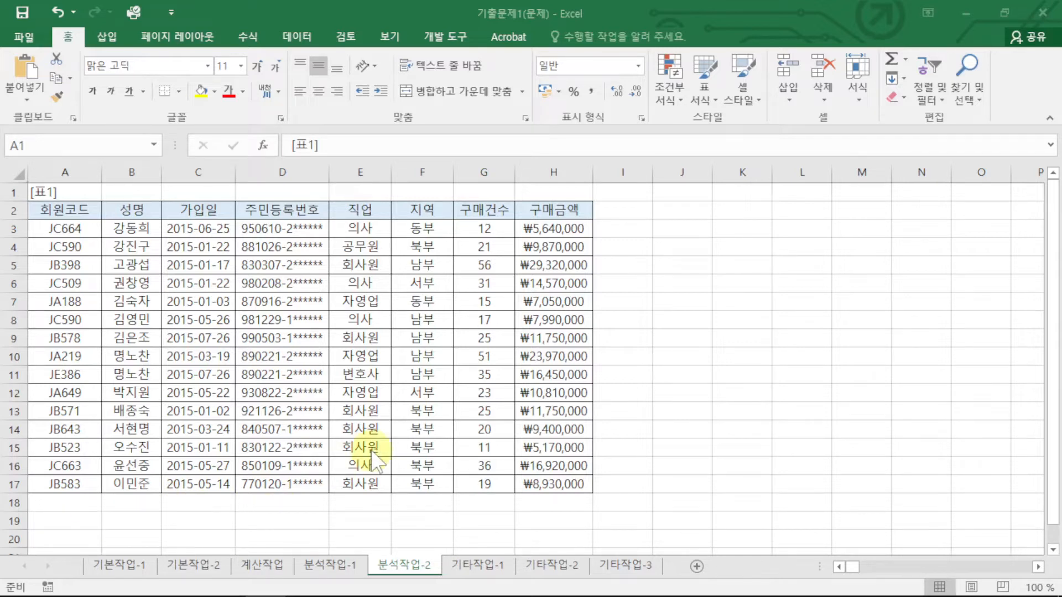
{"action": "left_click", "coordinate": [205, 246]}
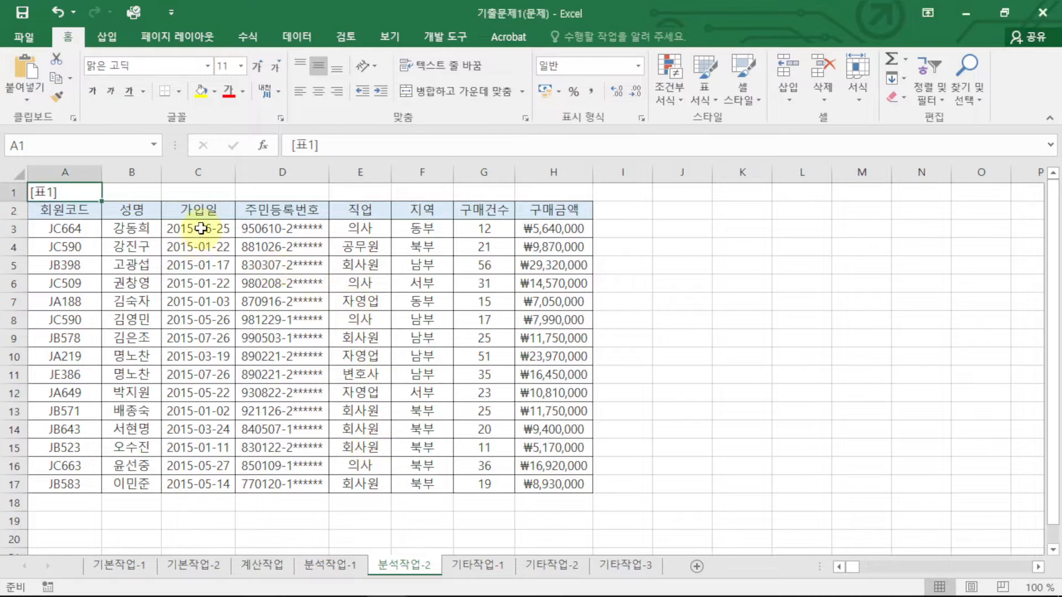
{"action": "left_click_drag", "start_coordinate": [290, 233], "coordinate": [303, 478]}
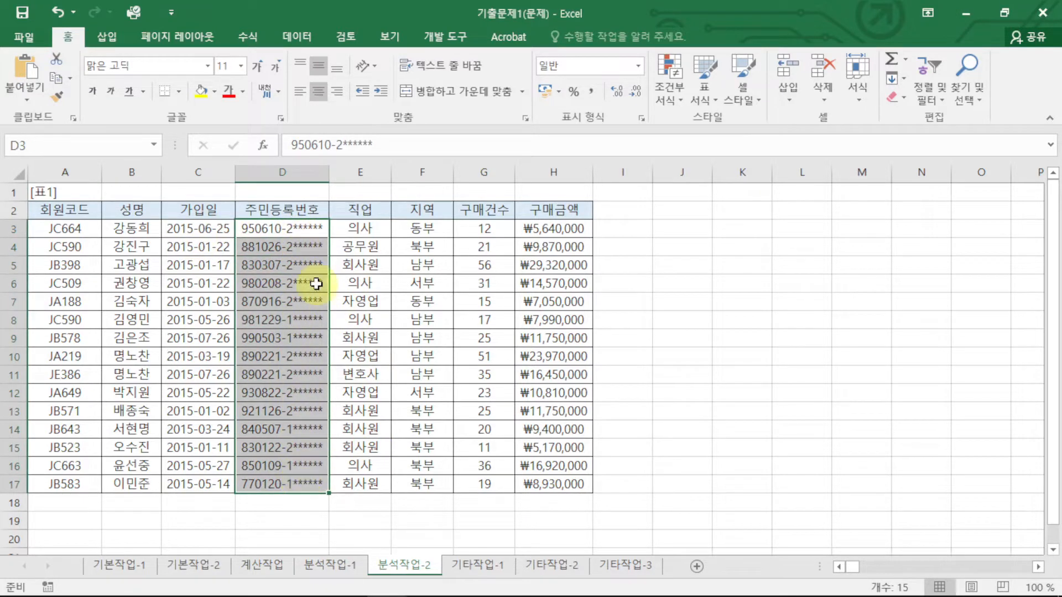
{"action": "left_click", "coordinate": [296, 37]}
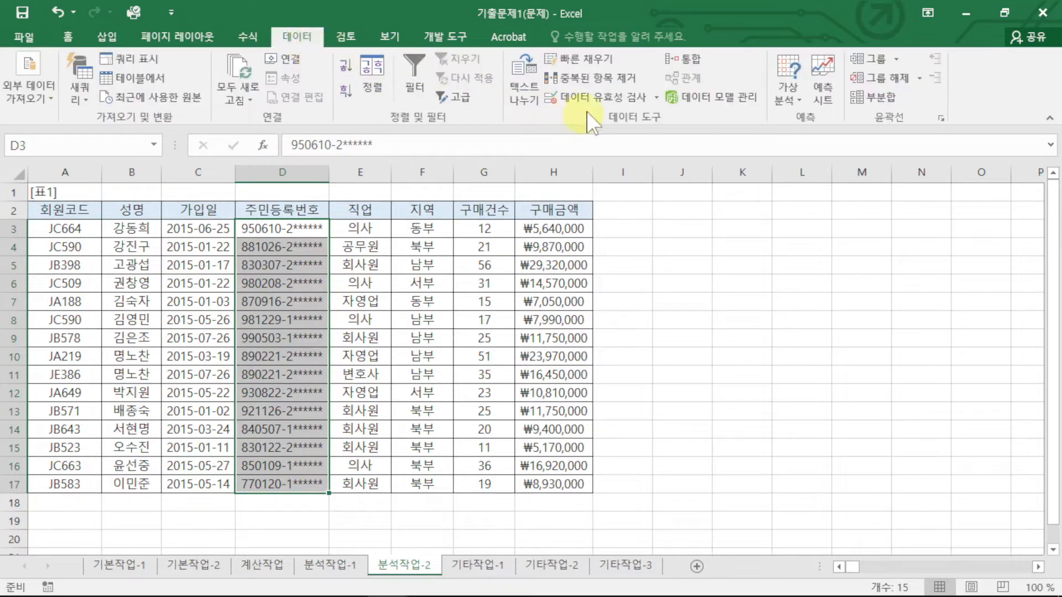
{"action": "left_click", "coordinate": [605, 103]}
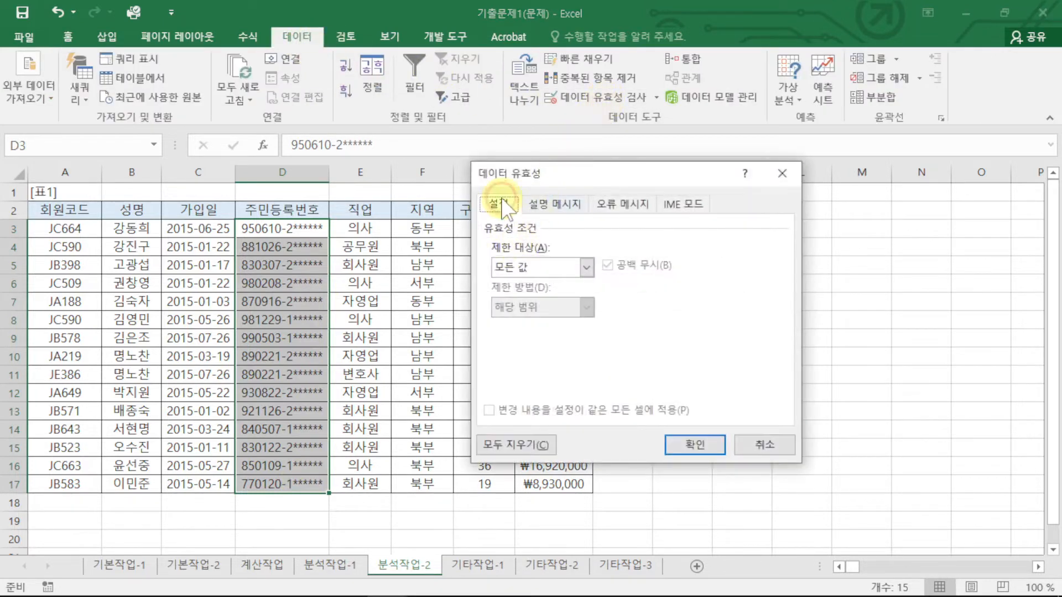
{"action": "left_click", "coordinate": [511, 271]}
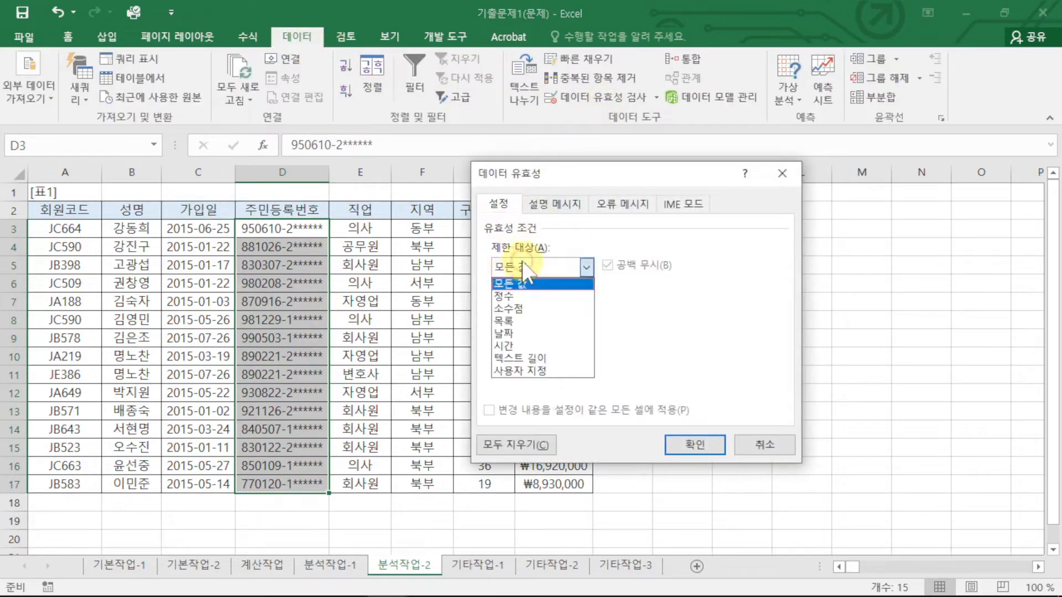
{"action": "left_click", "coordinate": [533, 372]}
Step: Enter the custom validation formula =FIND("-",D3)=7
{"action": "left_click", "coordinate": [526, 347]}
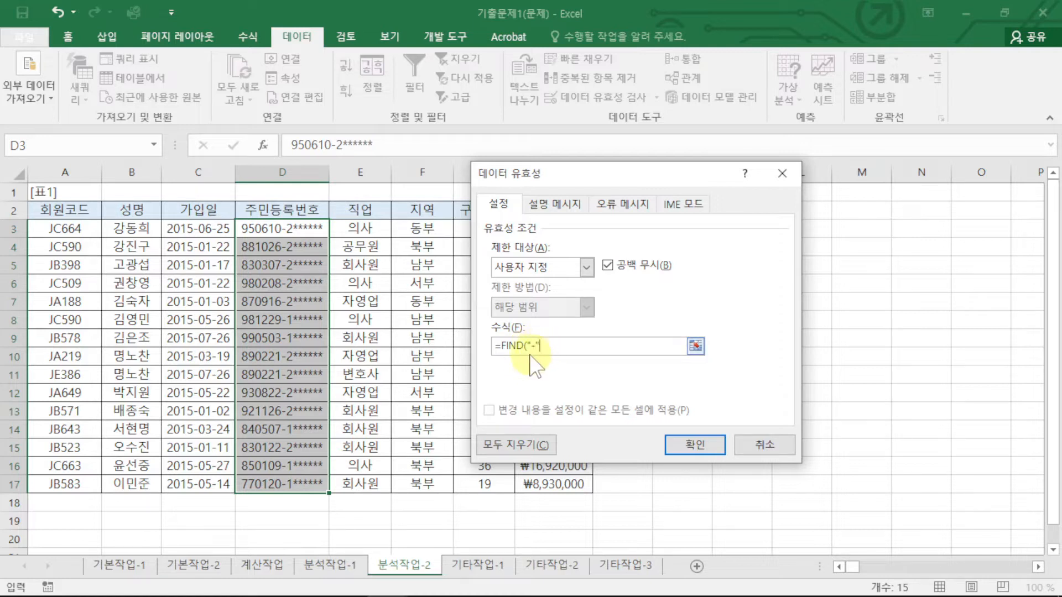
{"action": "type", "text": ","}
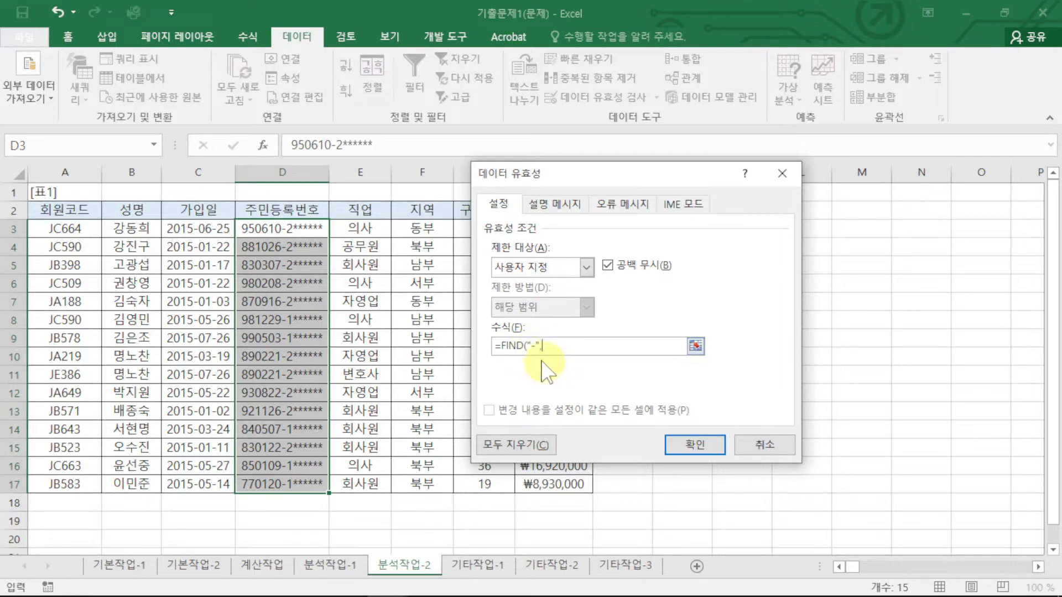
{"action": "left_click", "coordinate": [279, 231]}
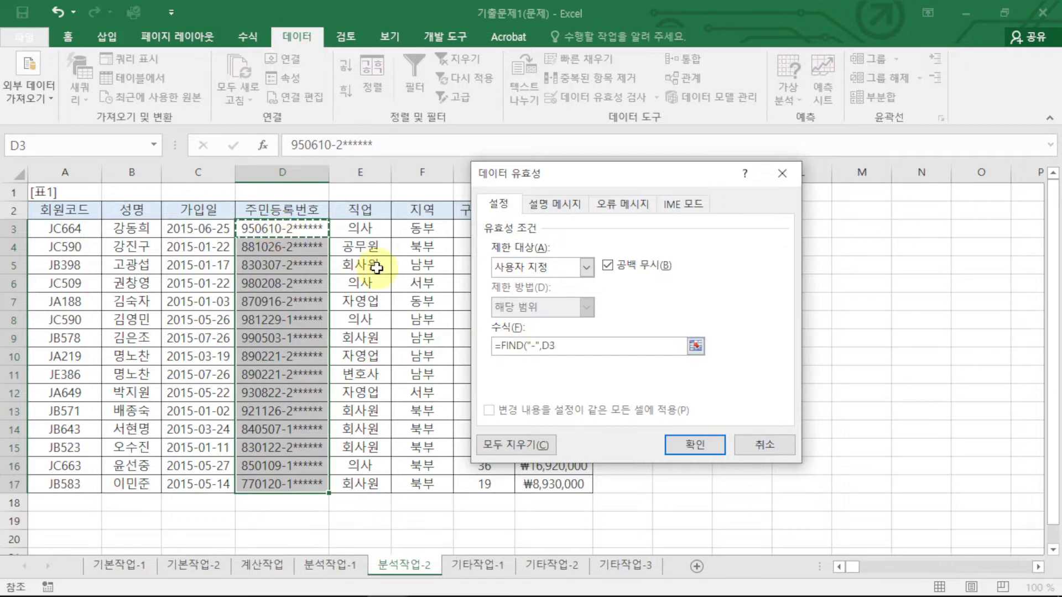
{"action": "type", "text": ")=7"}
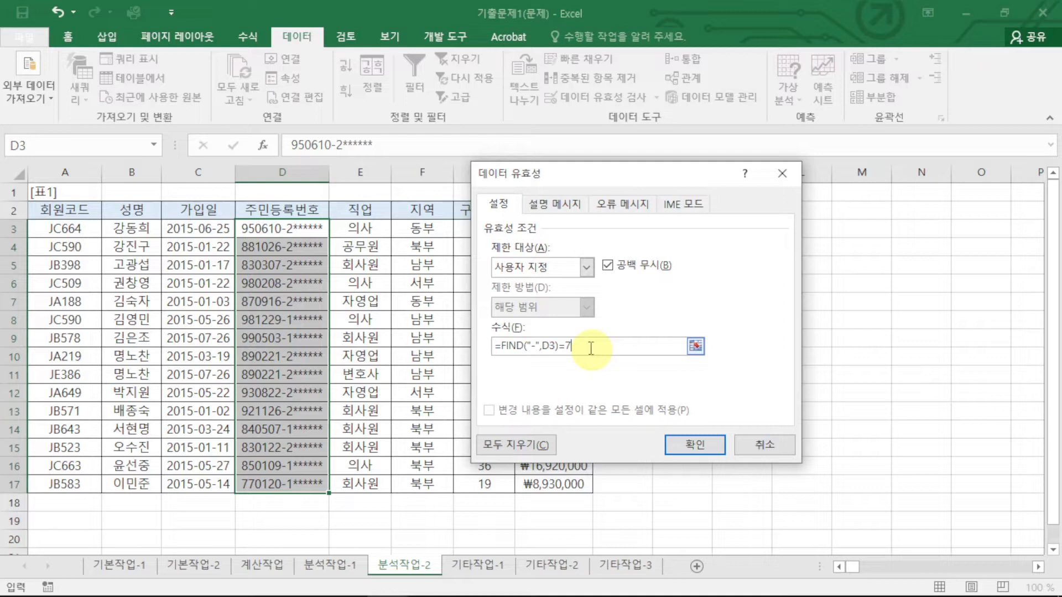
Step: Set the validation input message with title 주민등록번호 and text "주민등록번호 형식에 맞게 입력하세요."
{"action": "left_click", "coordinate": [553, 204]}
{"action": "left_click", "coordinate": [529, 294]}
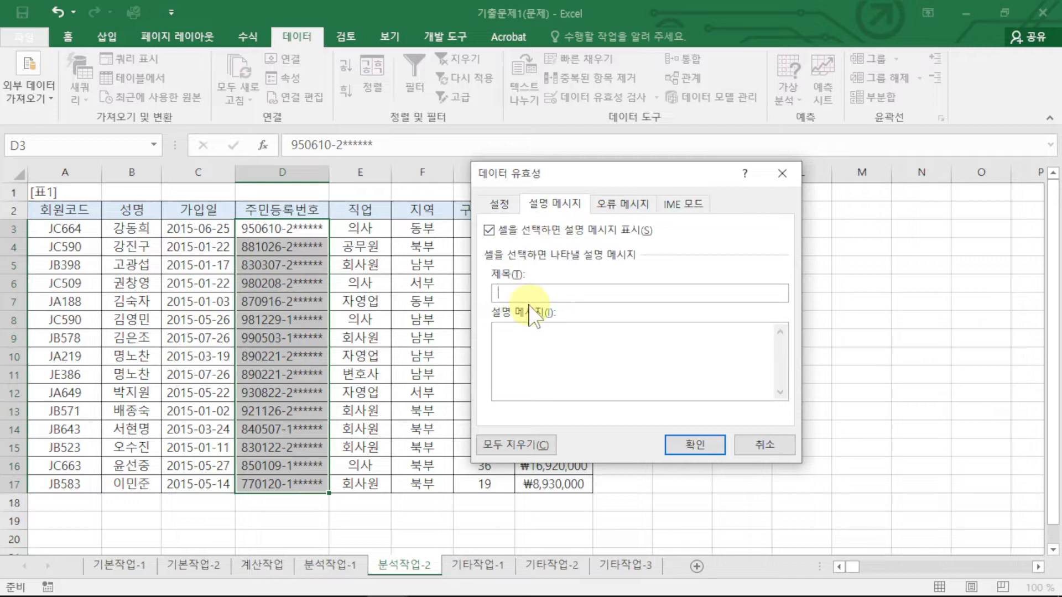
{"action": "type", "text": "주민등록번호"}
{"action": "key", "text": "Tab"}
{"action": "type", "text": "주민등록번호"}
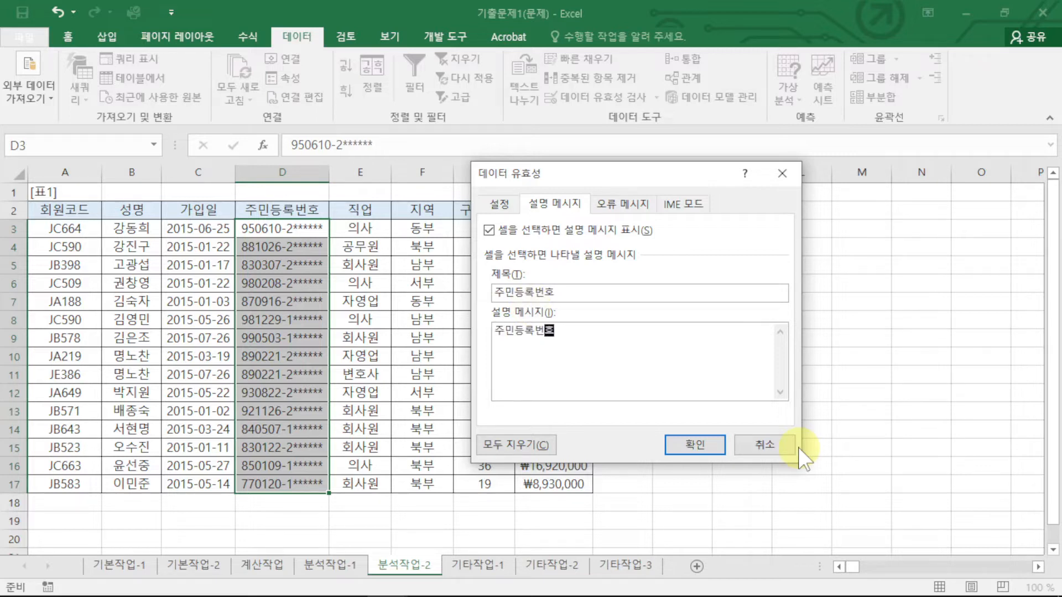
{"action": "type", "text": " 형식에 맞게 입력하세요."}
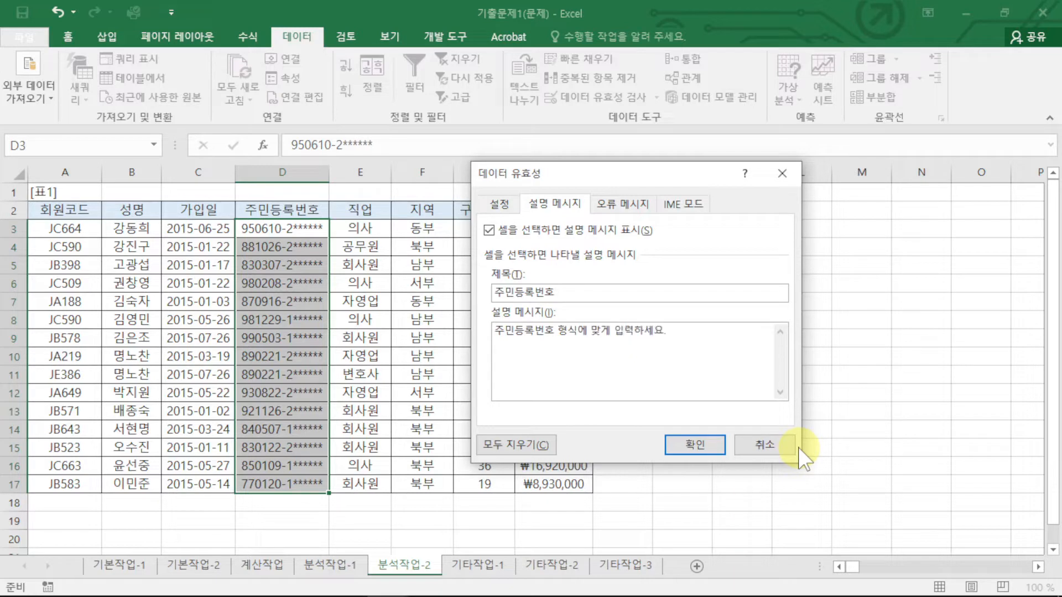
Step: Set the validation's 중지 error alert with title 오류 and message "다시 입력해 주세요.", and apply the validation rule
{"action": "left_click", "coordinate": [627, 219]}
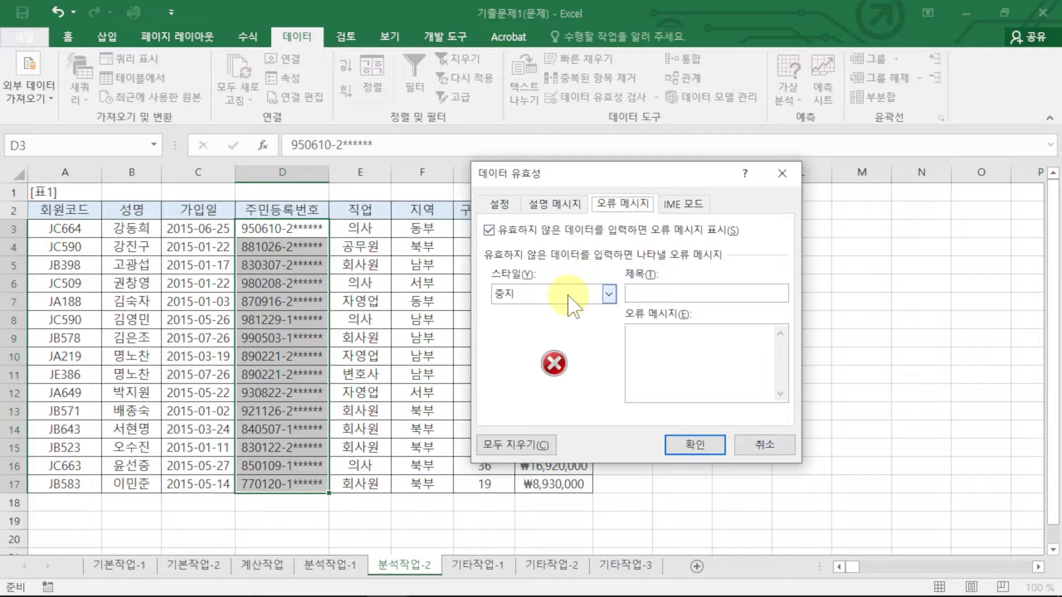
{"action": "left_click", "coordinate": [672, 298]}
{"action": "type", "text": "오류"}
{"action": "key", "text": "Tab"}
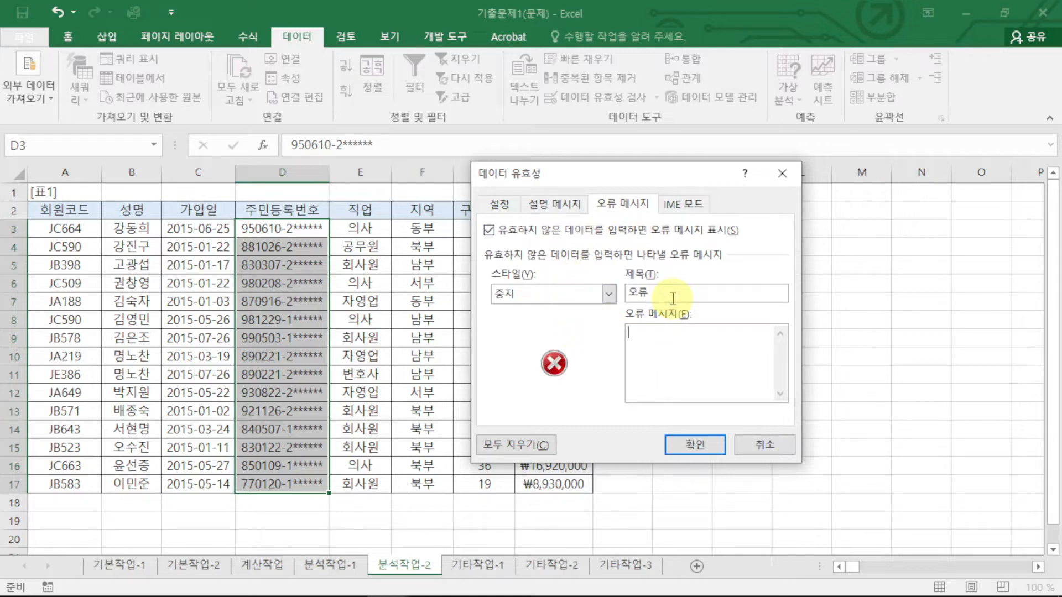
{"action": "type", "text": "다시 입력ㅎ"}
{"action": "type", "text": " 주세요."}
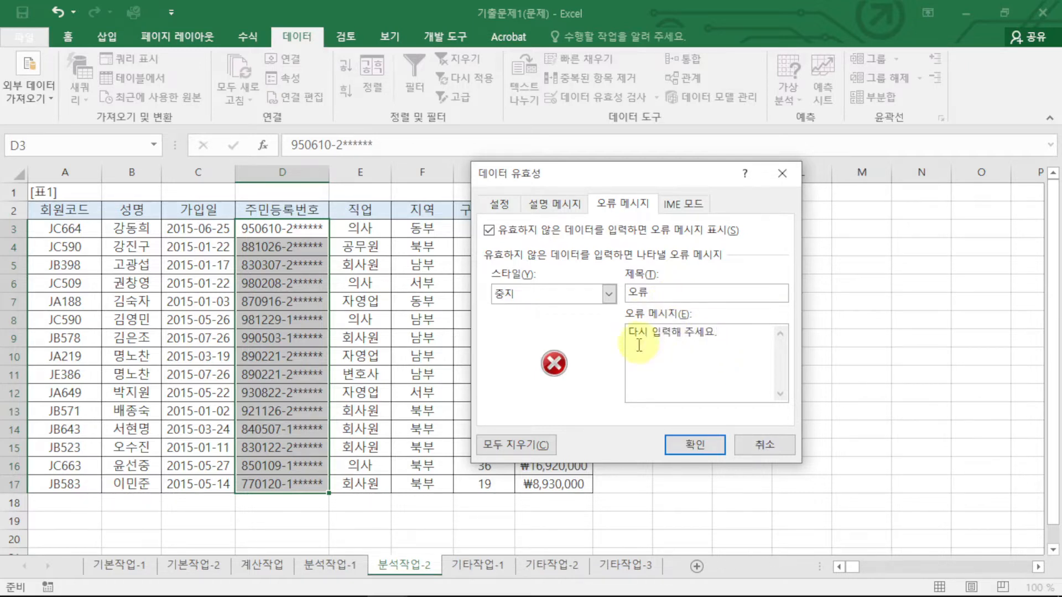
{"action": "left_click", "coordinate": [715, 454]}
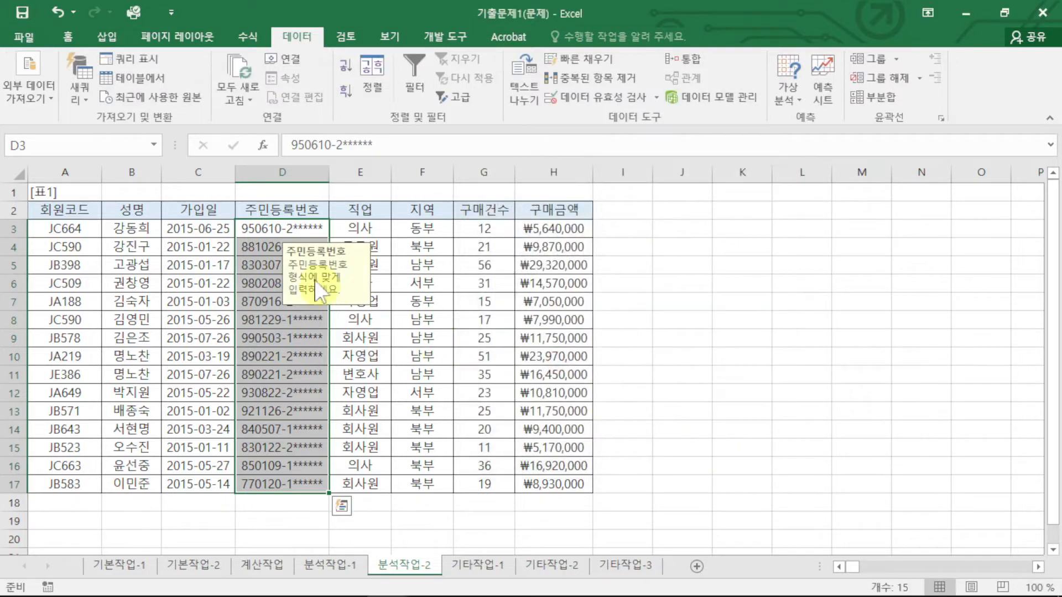
Step: Test the validation by entering the 주민등록번호 in D3 without its hyphen, and cancel the entry
{"action": "double_click", "coordinate": [285, 221]}
{"action": "key", "text": "Delete"}
{"action": "key", "text": "Return"}
{"action": "left_click_drag", "start_coordinate": [466, 287], "coordinate": [513, 263]}
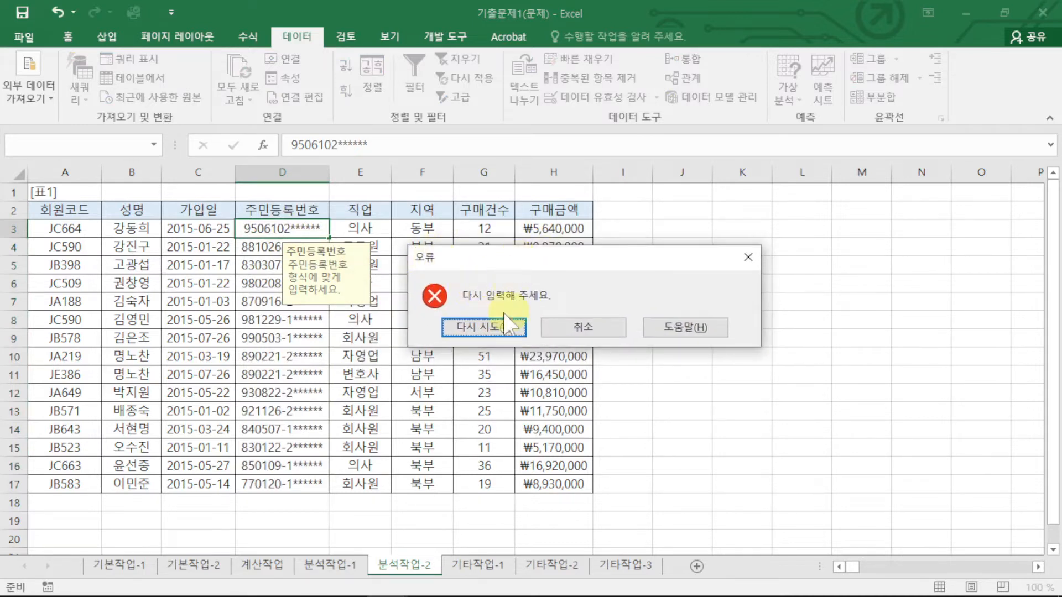
{"action": "left_click", "coordinate": [587, 327]}
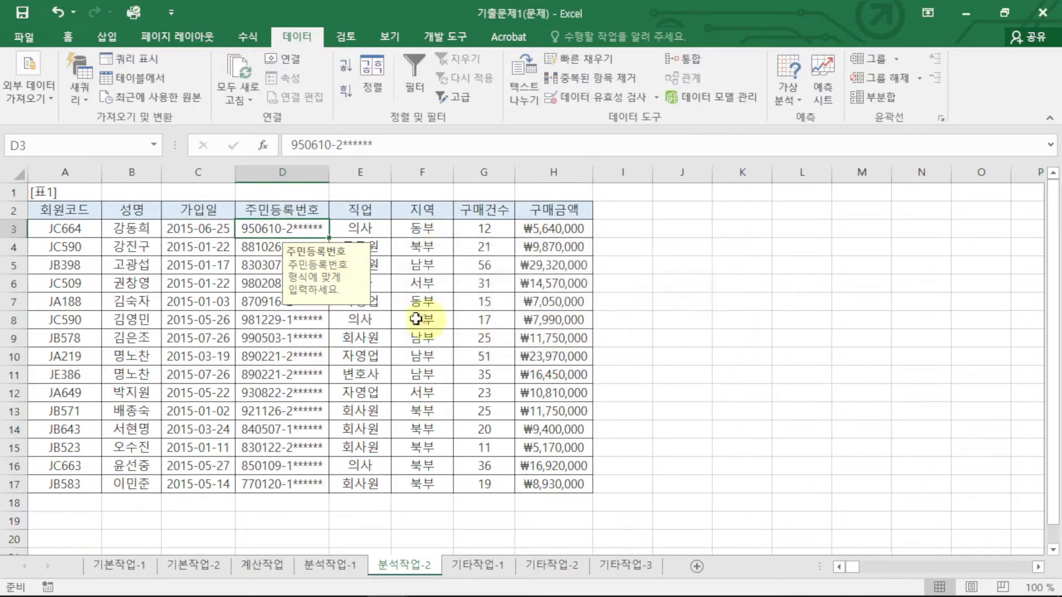
Step: Sort the table A2:H17 by the values of 지역 in ascending order (오름차순)
{"action": "left_click", "coordinate": [66, 209]}
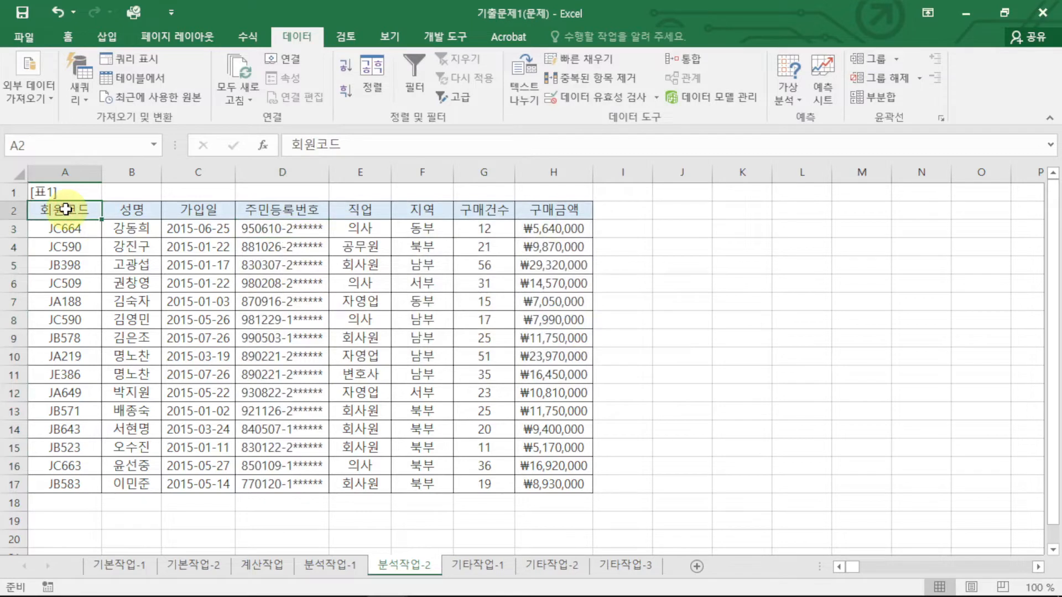
{"action": "left_click_drag", "start_coordinate": [66, 209], "coordinate": [515, 486]}
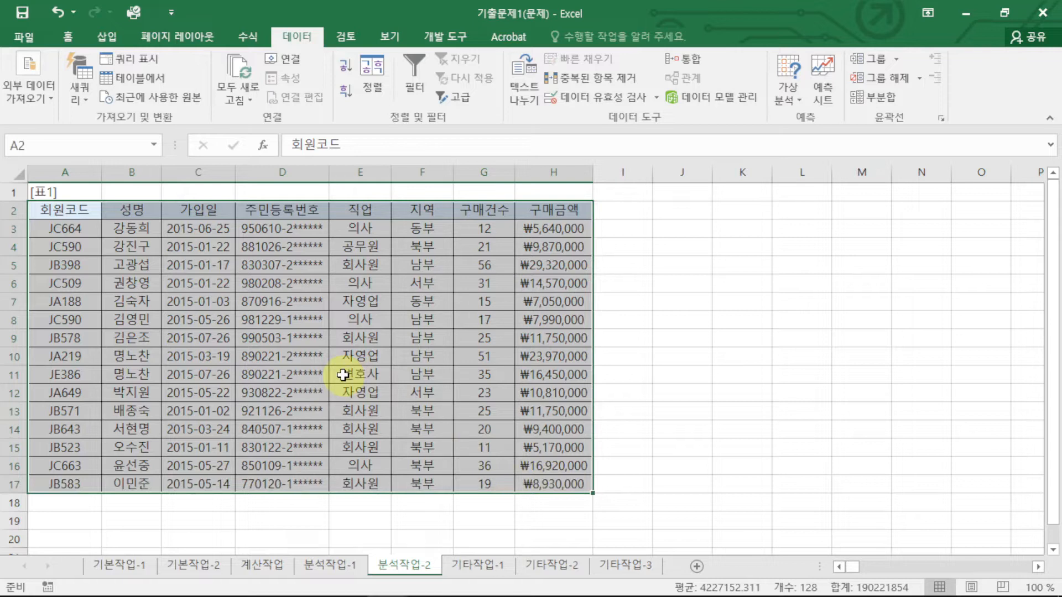
{"action": "left_click", "coordinate": [369, 74]}
{"action": "left_click", "coordinate": [468, 299]}
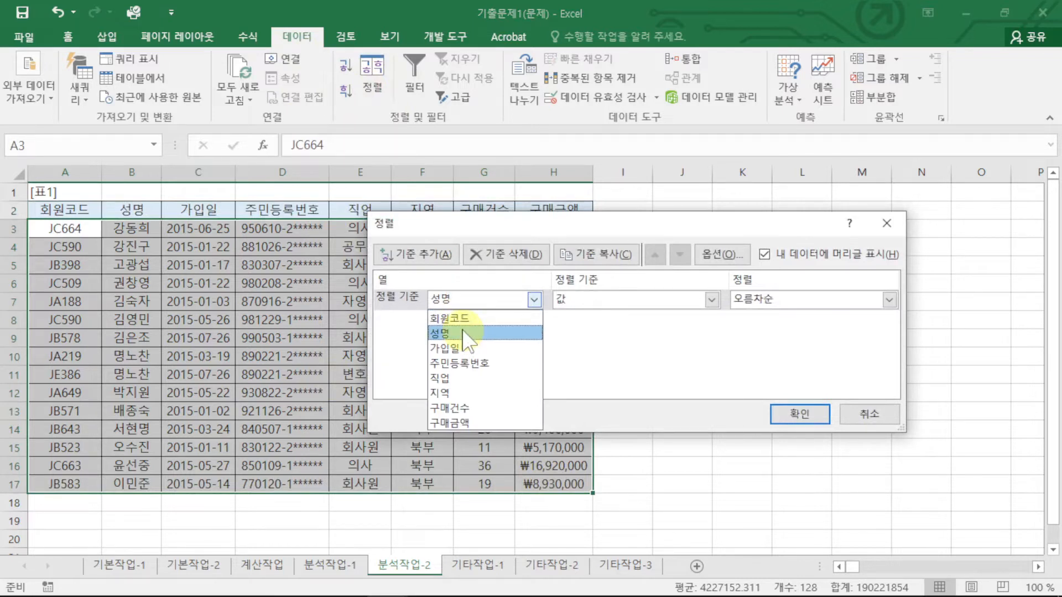
{"action": "left_click", "coordinate": [450, 394]}
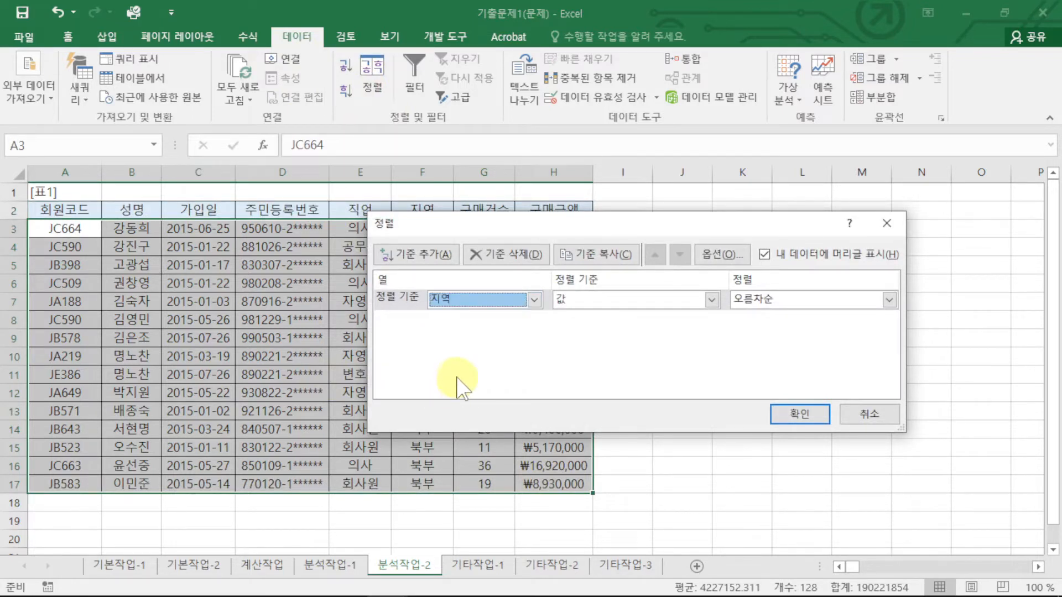
{"action": "left_click", "coordinate": [776, 301]}
{"action": "left_click", "coordinate": [776, 301]}
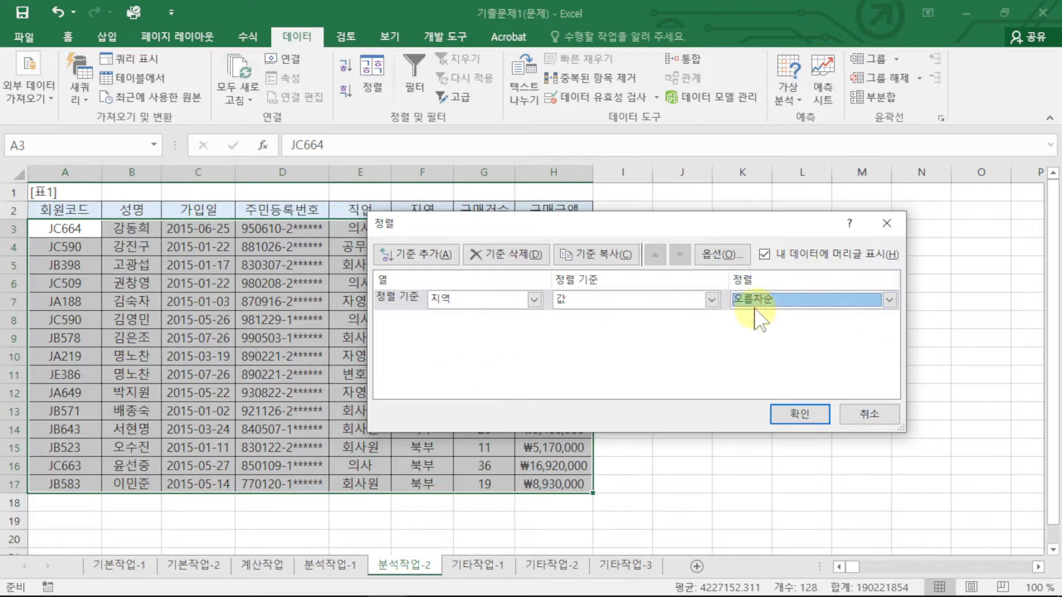
{"action": "left_click", "coordinate": [799, 414]}
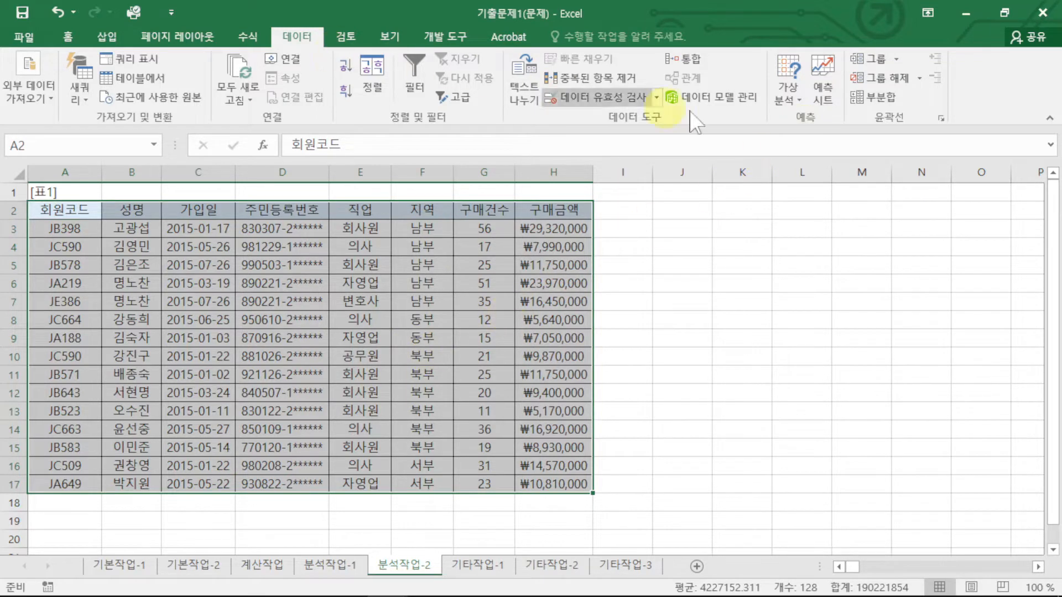
Step: Add subtotals grouped by 지역 using the 평균 function for 구매건수 and 구매금액
{"action": "left_click", "coordinate": [872, 97]}
{"action": "left_click", "coordinate": [564, 217]}
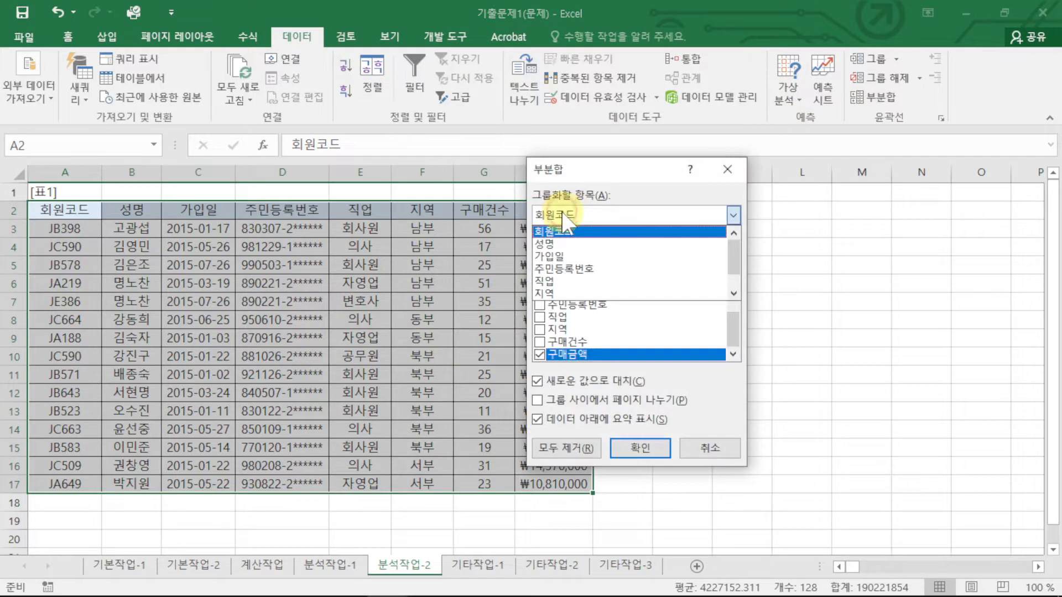
{"action": "left_click", "coordinate": [556, 294]}
{"action": "left_click", "coordinate": [573, 254]}
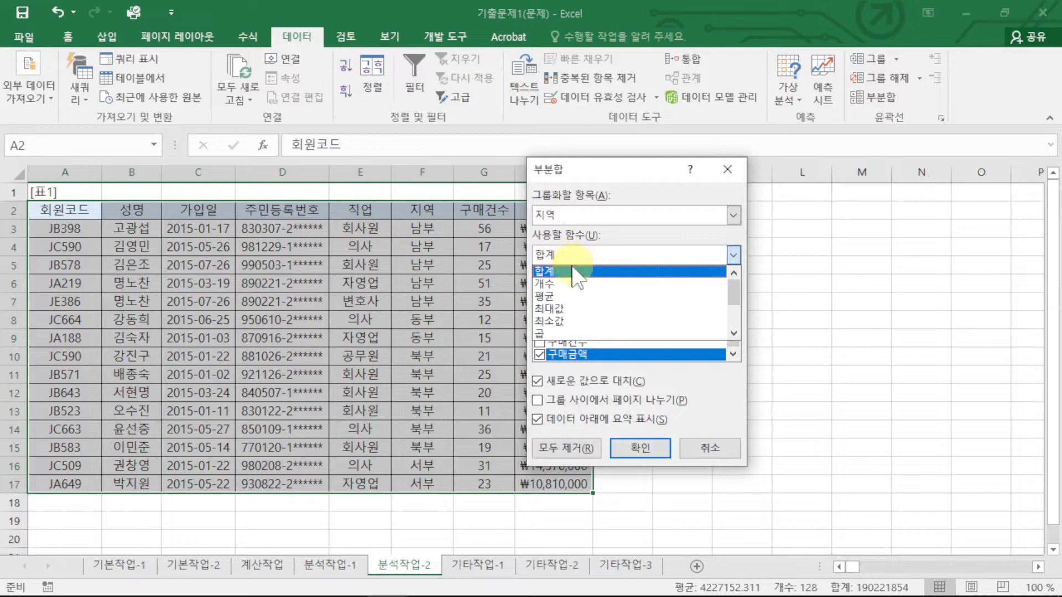
{"action": "left_click", "coordinate": [553, 296]}
{"action": "left_click", "coordinate": [540, 342]}
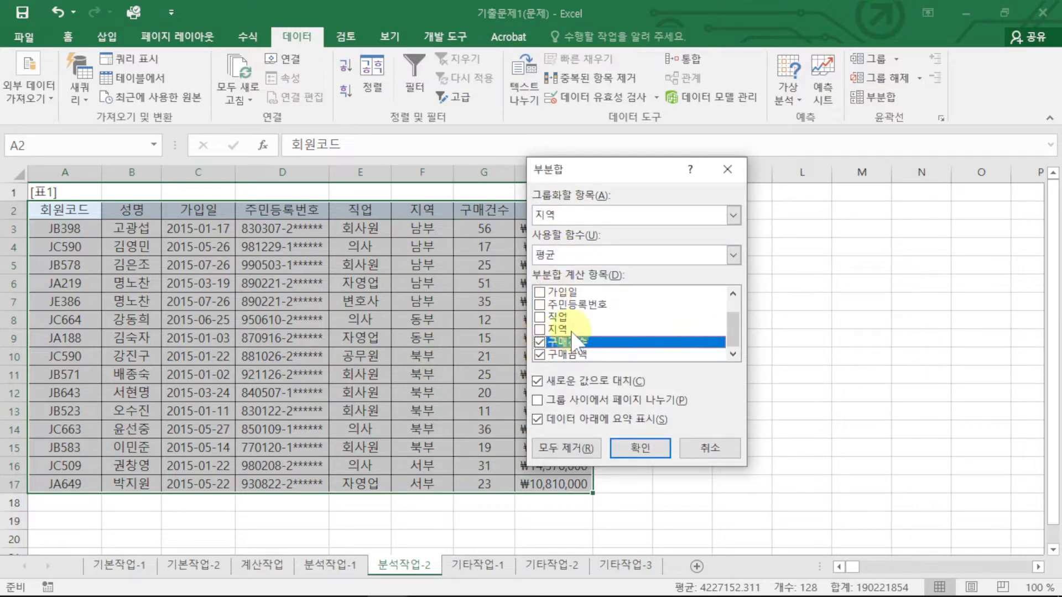
{"action": "left_click", "coordinate": [656, 448]}
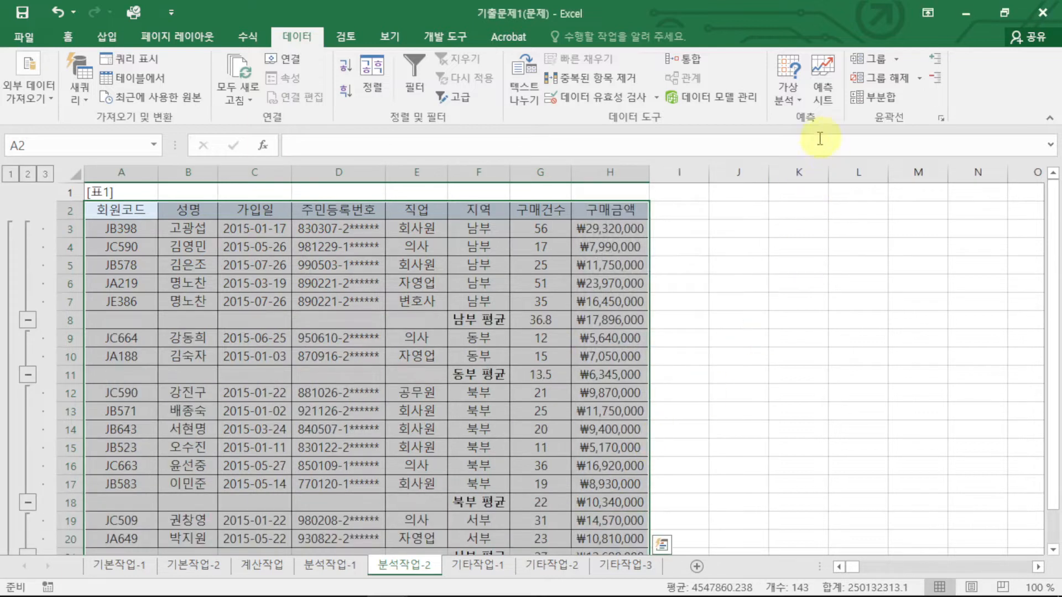
Step: Add a second 지역 subtotal with the 최대값 function for 구매건수 and 구매금액, without replacing the existing subtotals
{"action": "left_click", "coordinate": [883, 101]}
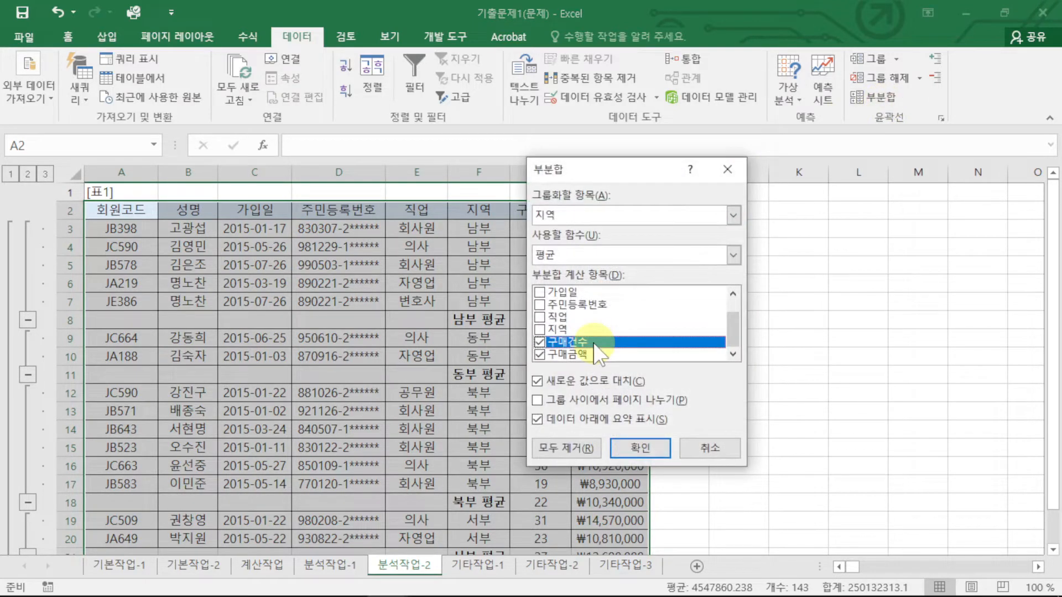
{"action": "left_click", "coordinate": [567, 255]}
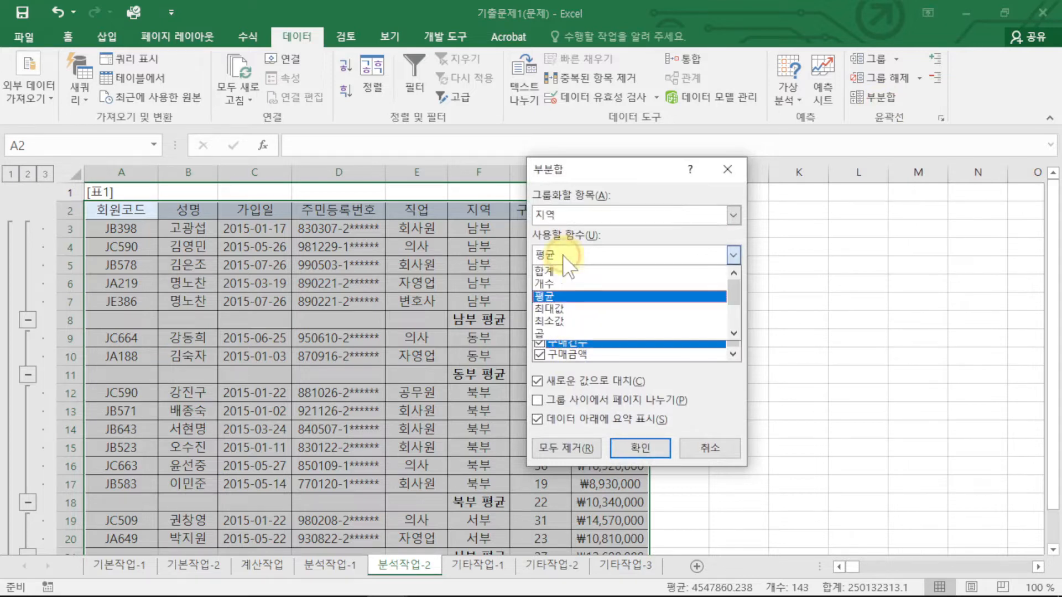
{"action": "left_click", "coordinate": [554, 308]}
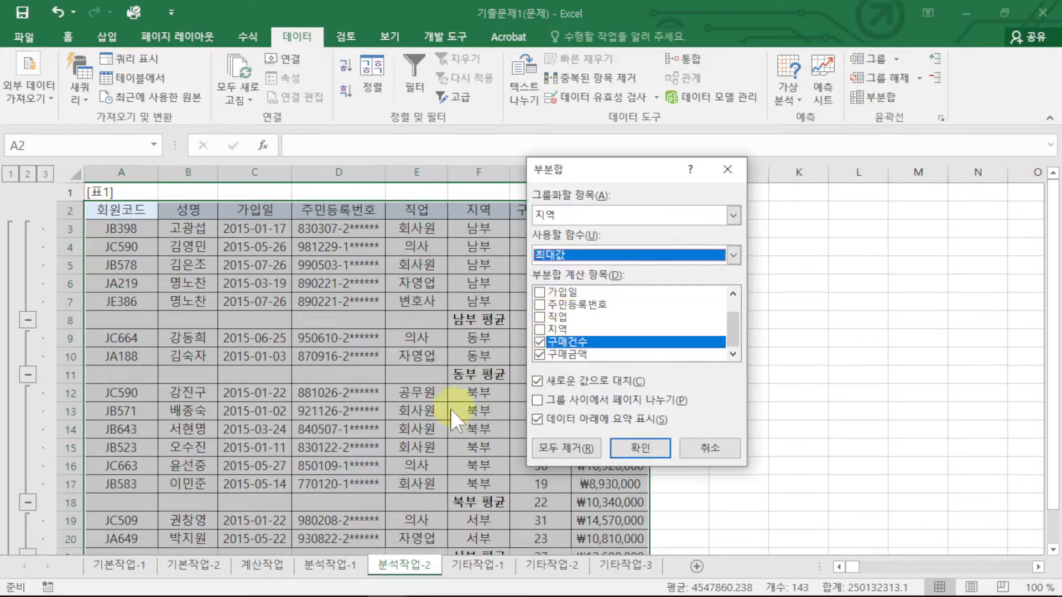
{"action": "left_click", "coordinate": [538, 381]}
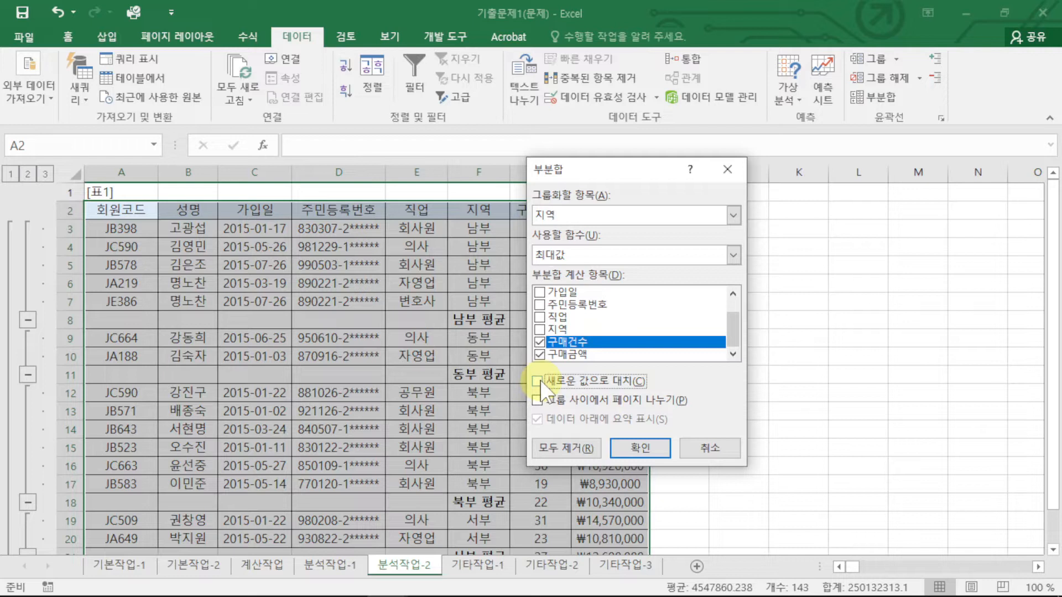
{"action": "left_click", "coordinate": [650, 448]}
{"action": "left_click", "coordinate": [643, 441]}
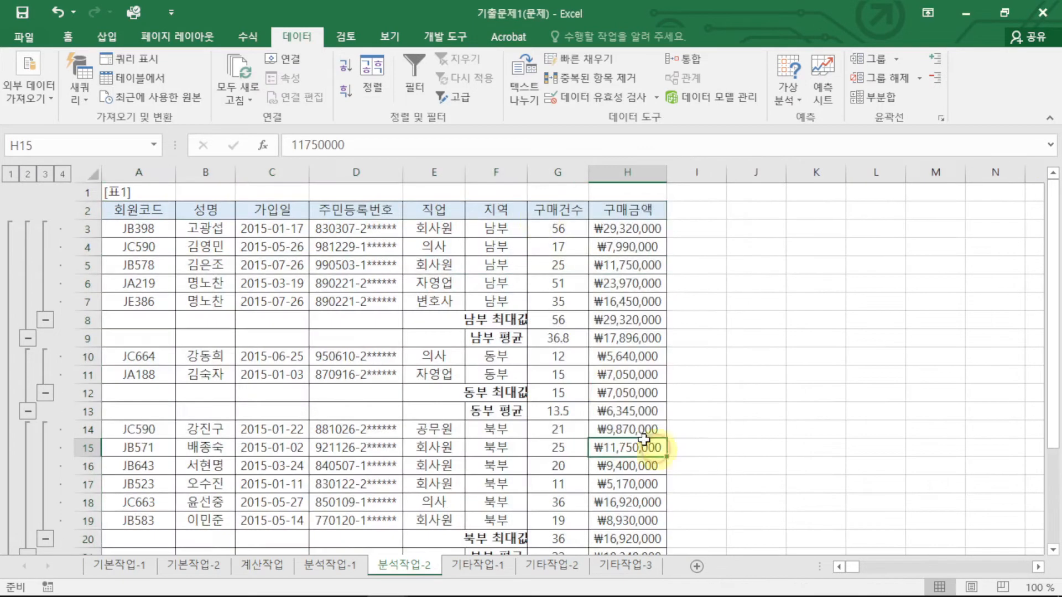
Step: Widen column F to fit the subtotal labels and check the subtotal rows down to the grand totals
{"action": "left_click_drag", "start_coordinate": [527, 172], "coordinate": [544, 173]}
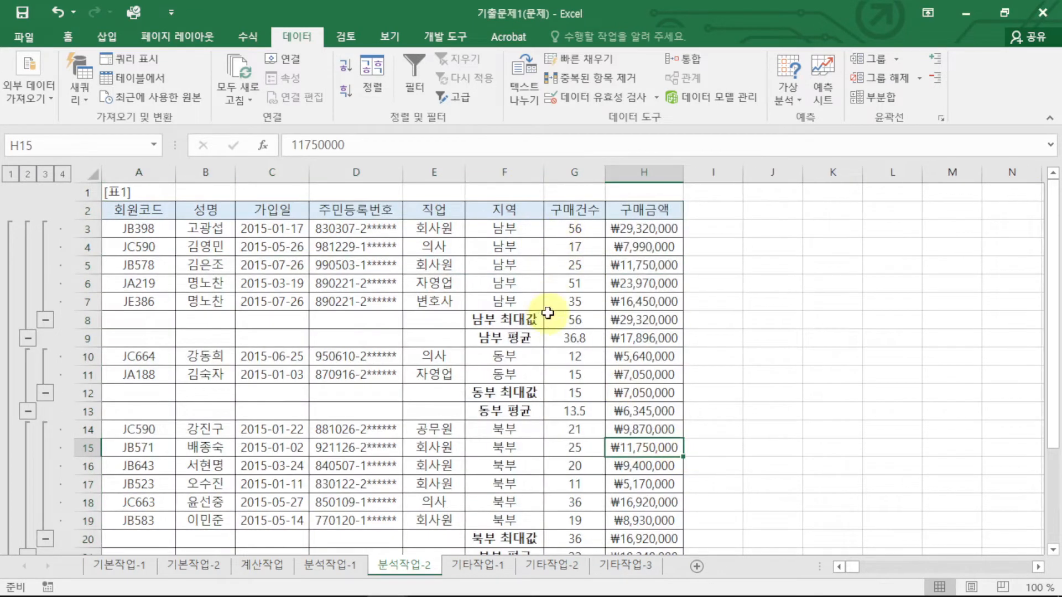
{"action": "left_click", "coordinate": [519, 335]}
{"action": "left_click", "coordinate": [619, 373]}
{"action": "scroll", "coordinate": [555, 430], "scroll_direction": "down", "scroll_amount": 4}
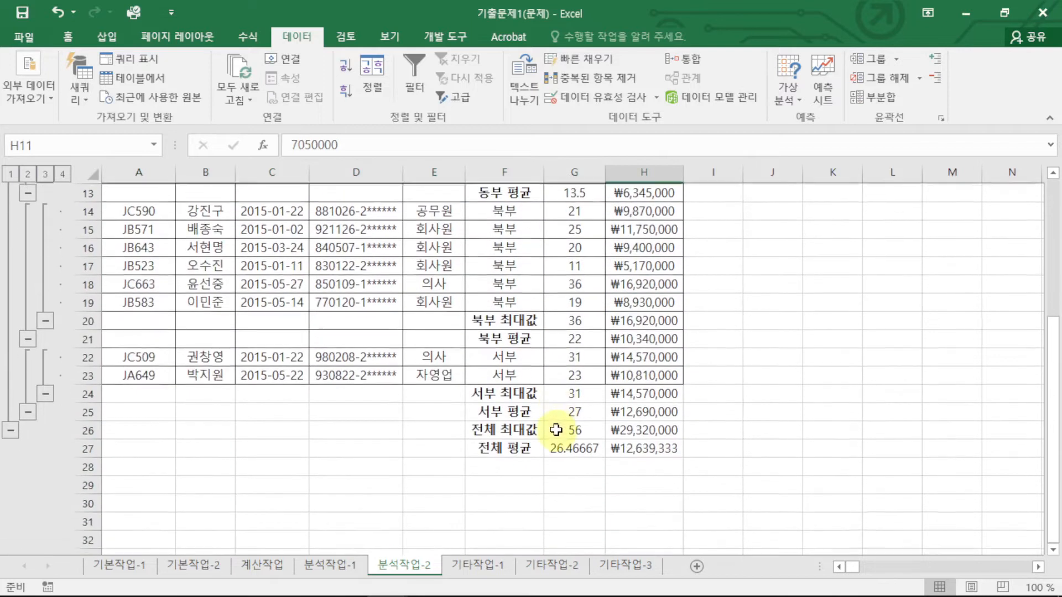
{"action": "scroll", "coordinate": [556, 430], "scroll_direction": "up", "scroll_amount": 4}
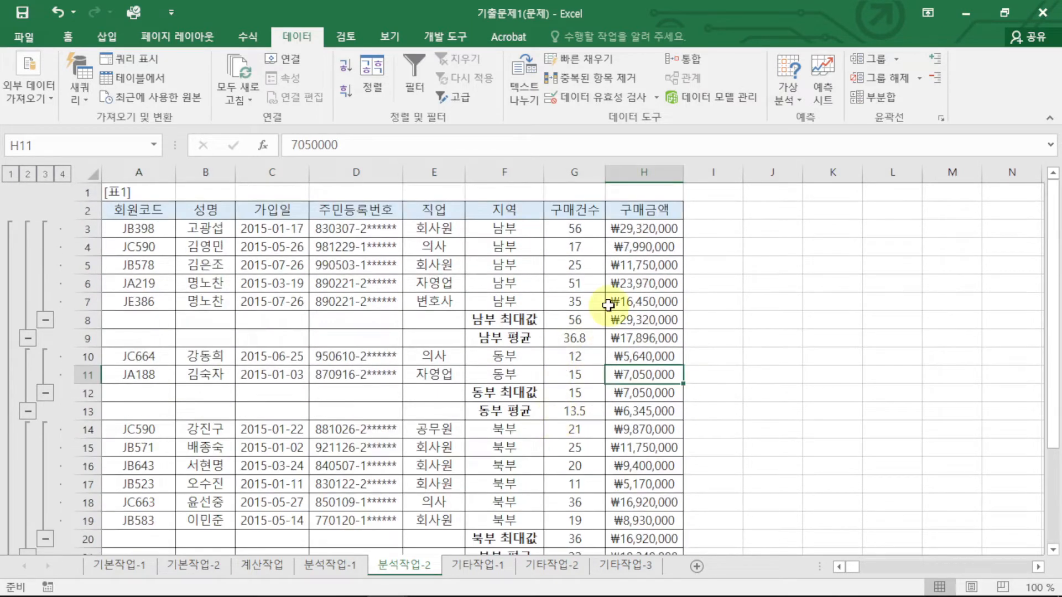
{"action": "left_click", "coordinate": [718, 303]}
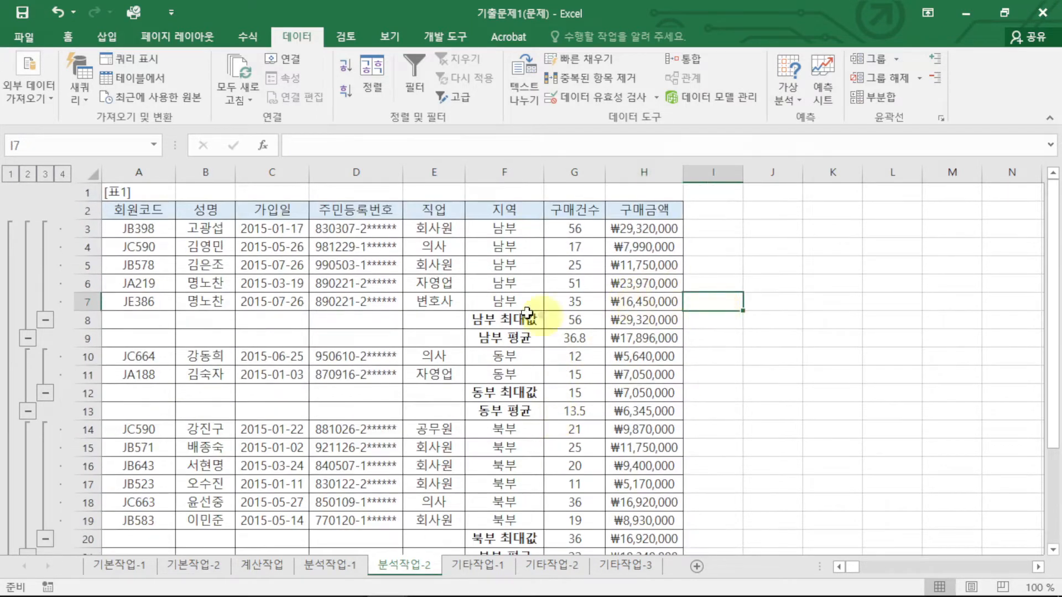
Step: Apply the first quick layout and chart style 스타일 3 to the chart on sheet 기타작업-1
{"action": "key", "text": "ctrl+Page_Down"}
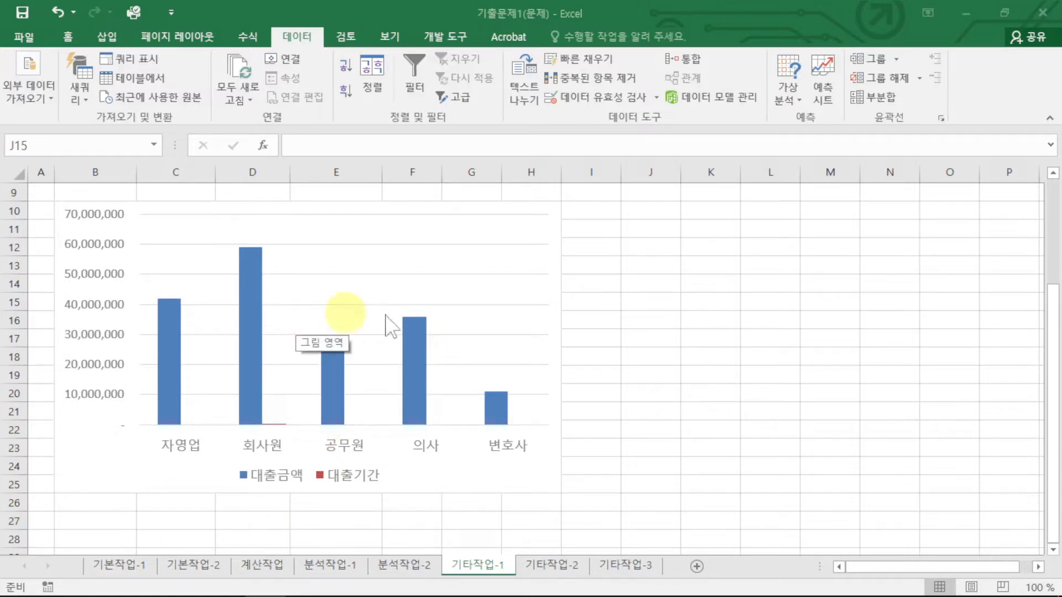
{"action": "double_click", "coordinate": [547, 209]}
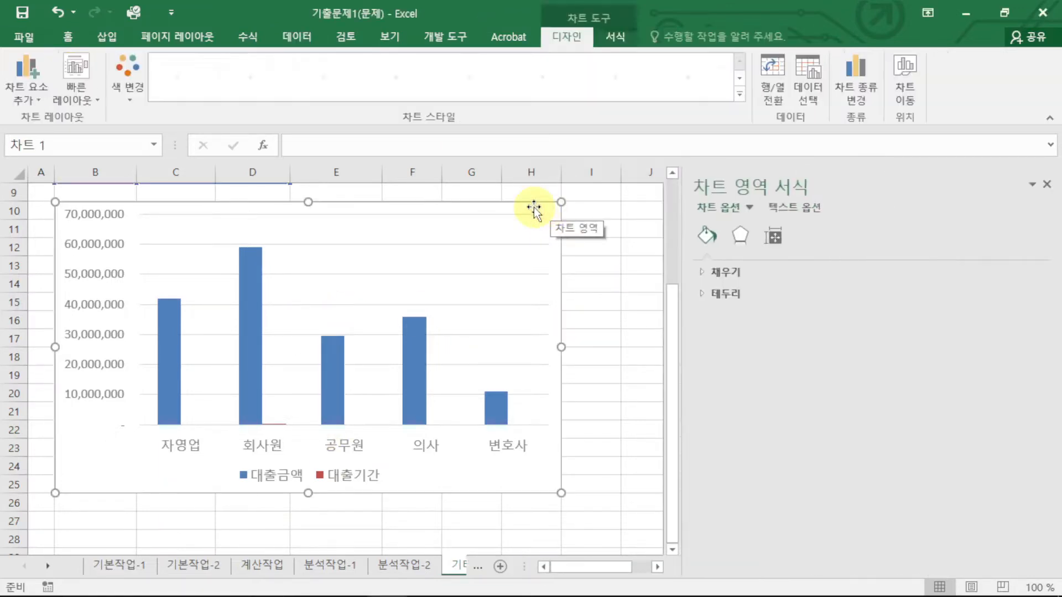
{"action": "left_click", "coordinate": [1046, 184]}
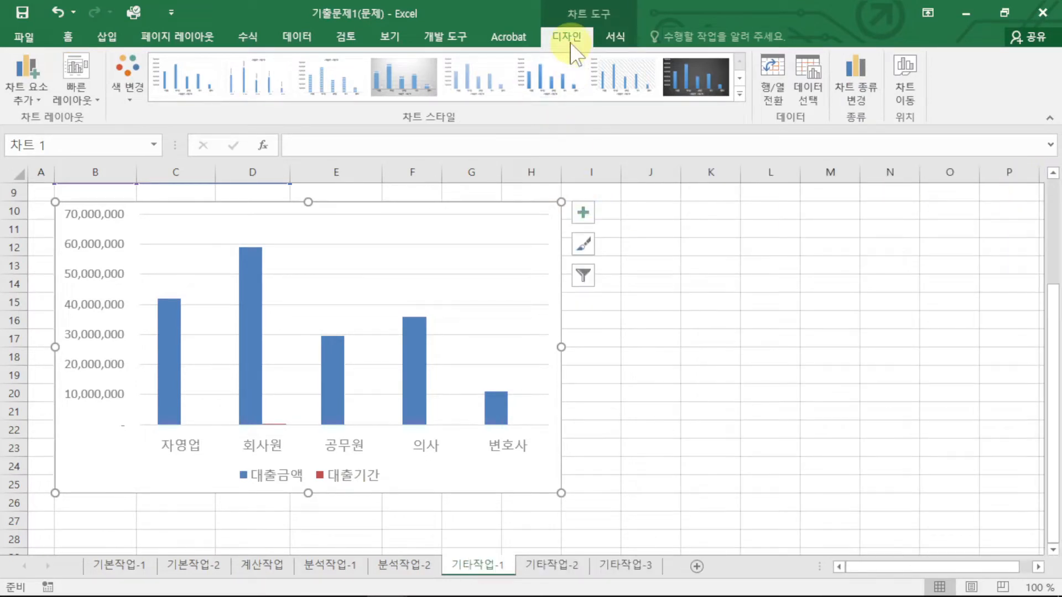
{"action": "left_click", "coordinate": [82, 103]}
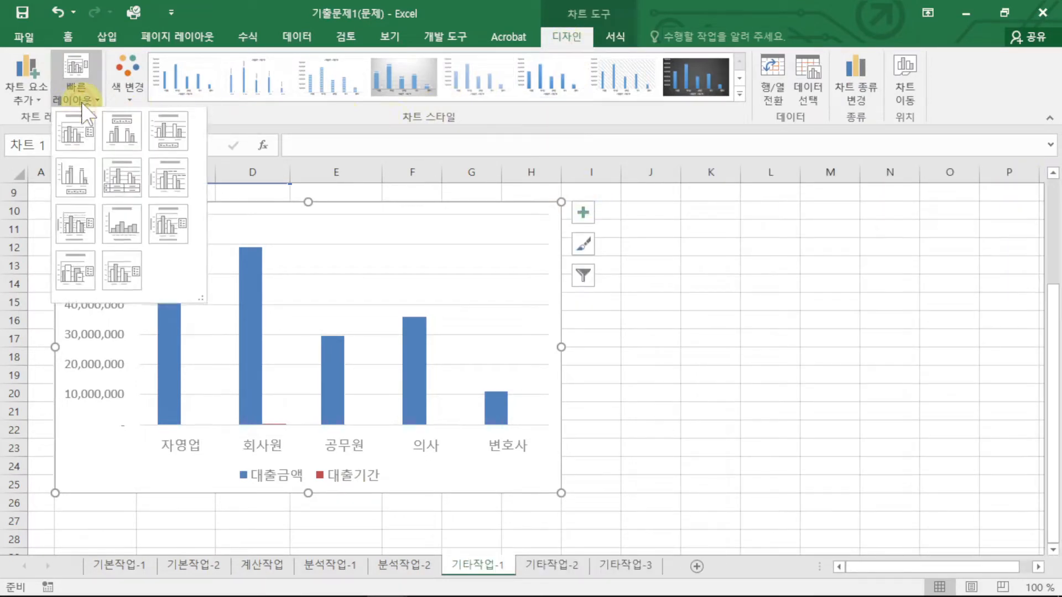
{"action": "left_click", "coordinate": [75, 125]}
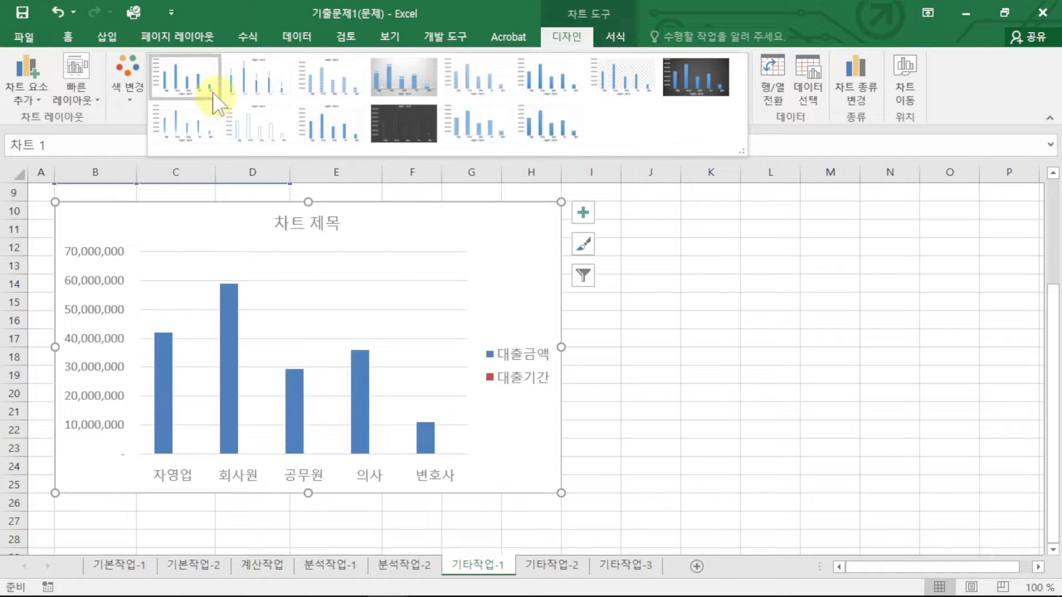
{"action": "left_click", "coordinate": [329, 89]}
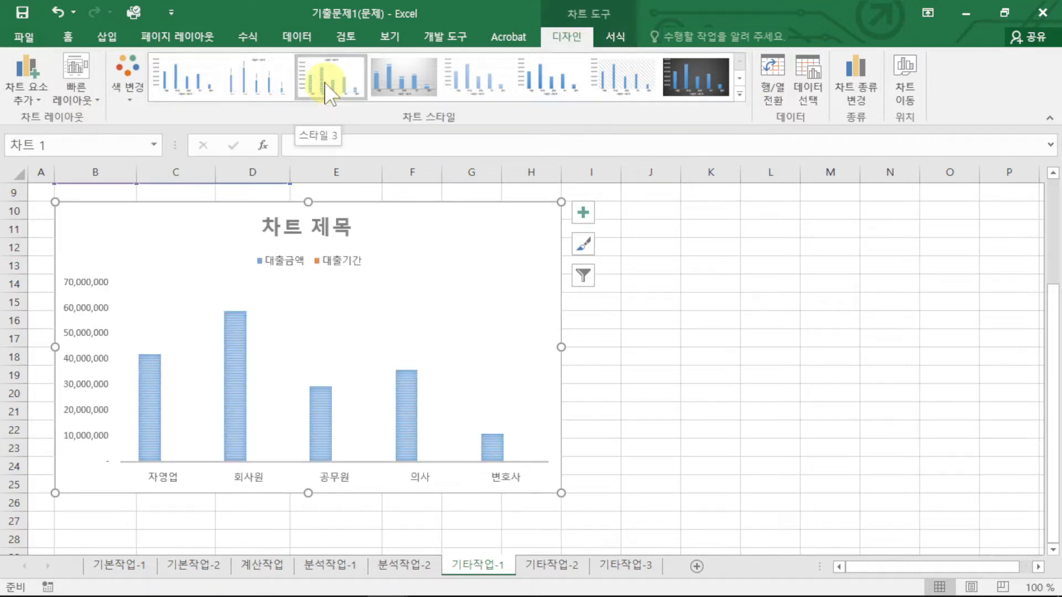
Step: Change the 대출기간 series to a line with markers (표식이 있는 꺾은선형) on the secondary axis
{"action": "left_click", "coordinate": [235, 333]}
{"action": "right_click", "coordinate": [236, 333]}
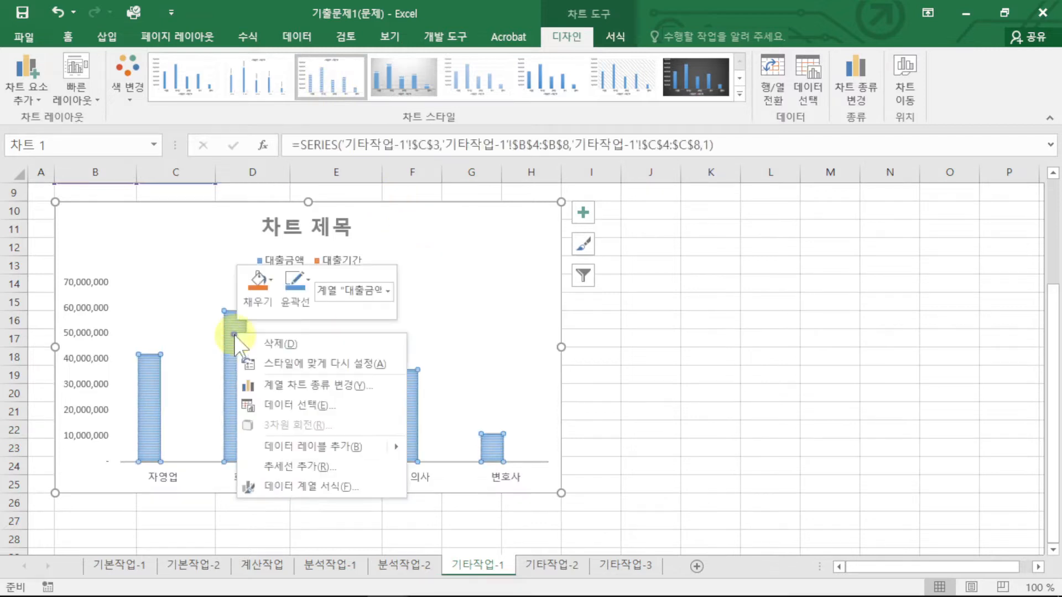
{"action": "left_click", "coordinate": [293, 387]}
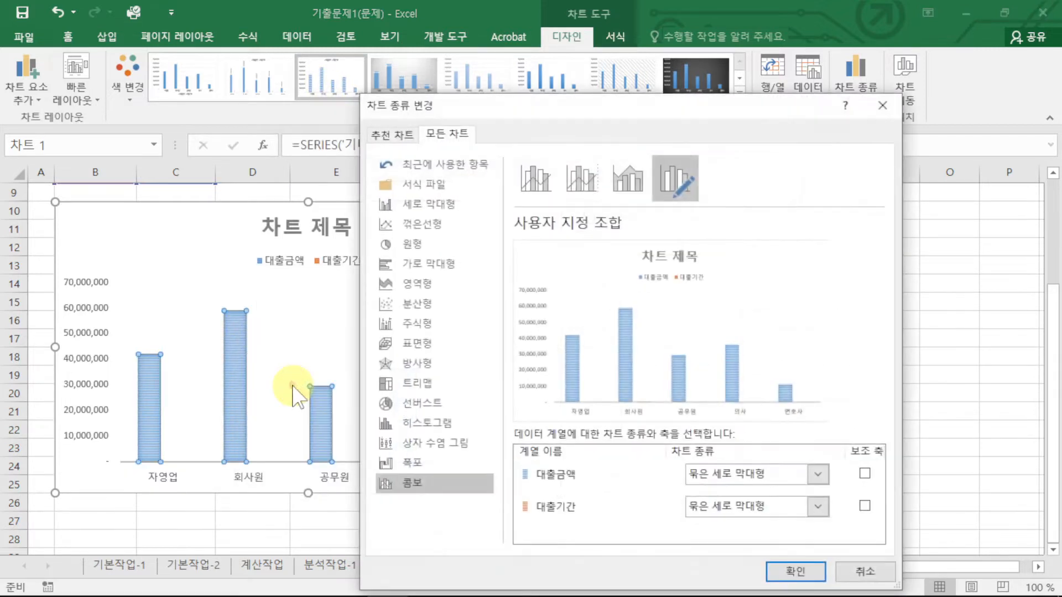
{"action": "left_click", "coordinate": [741, 526]}
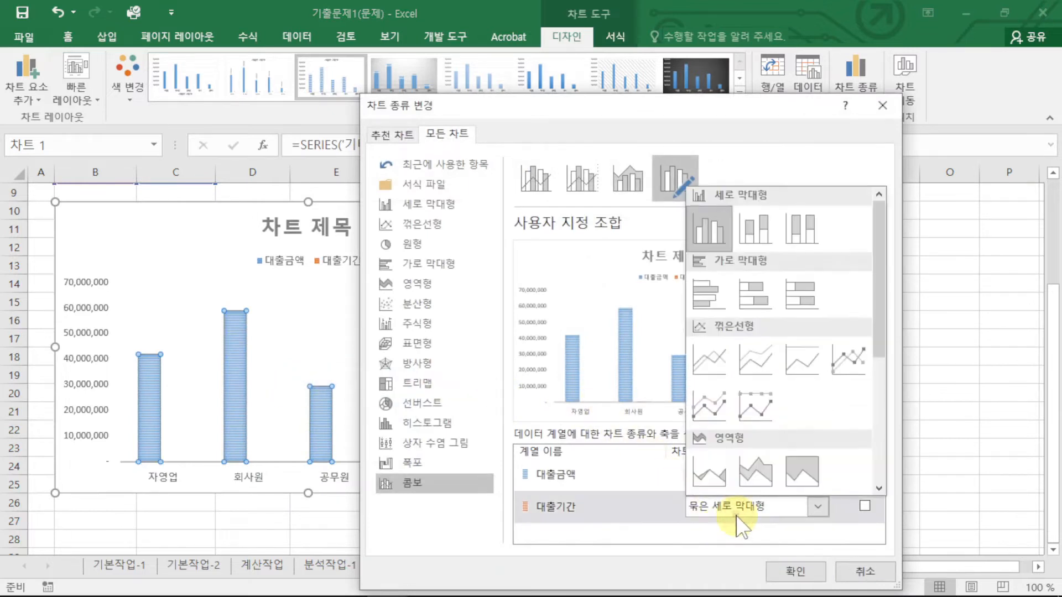
{"action": "left_click", "coordinate": [848, 369]}
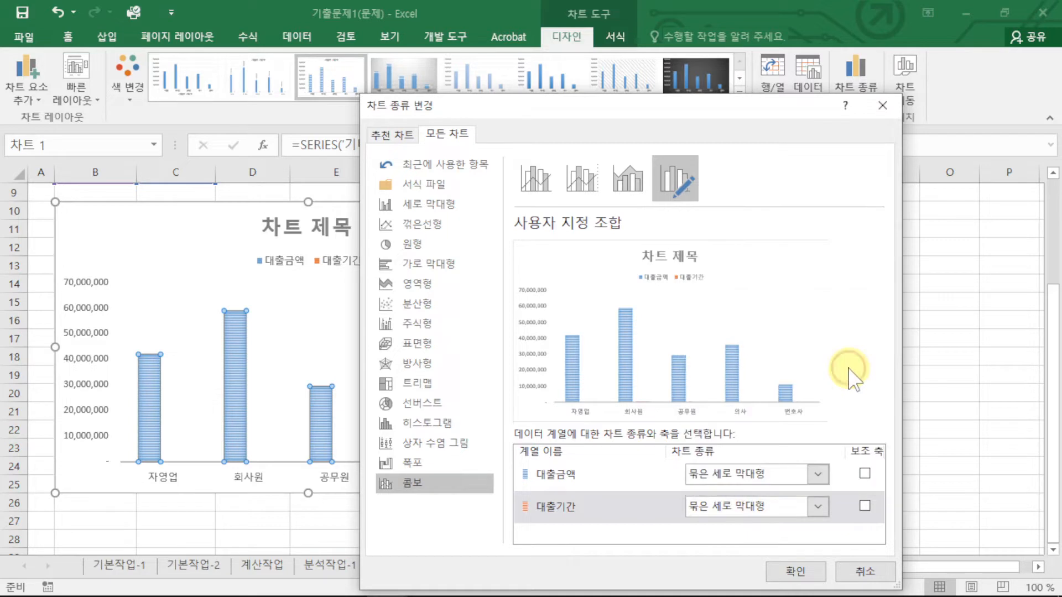
{"action": "left_click", "coordinate": [864, 505]}
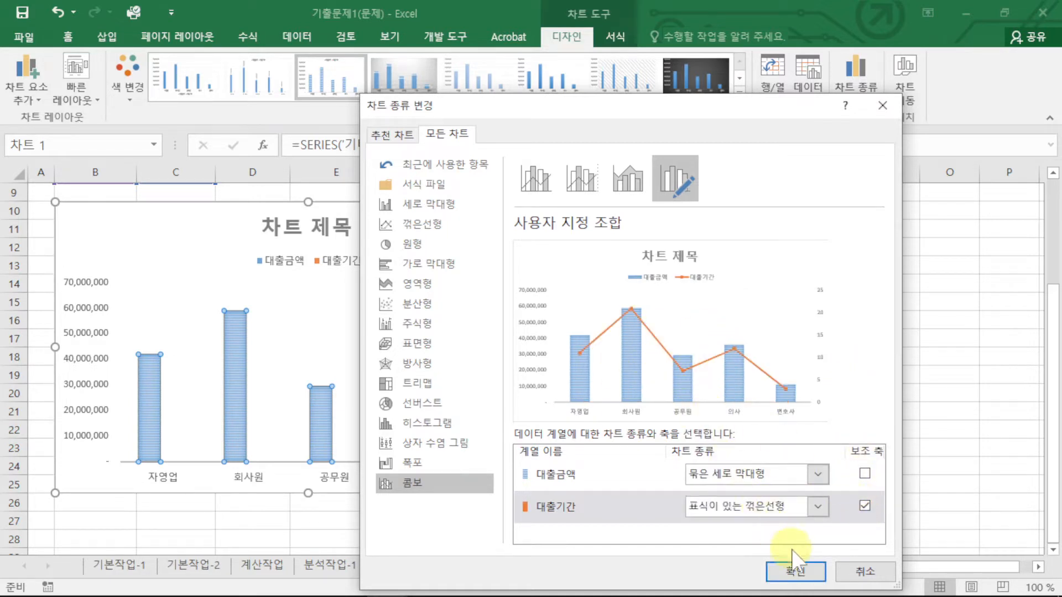
{"action": "left_click", "coordinate": [797, 571]}
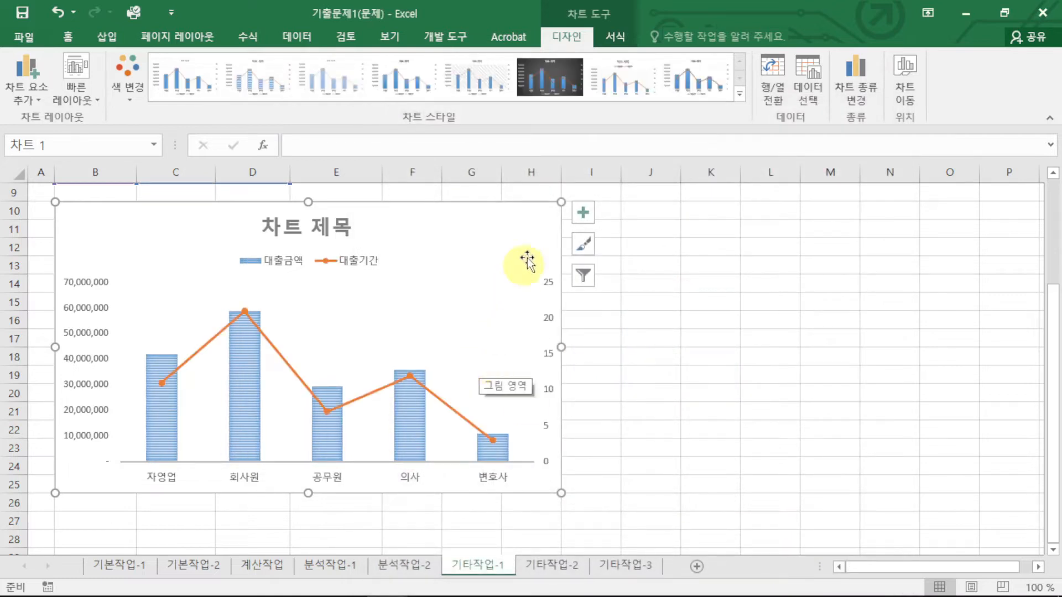
Step: Replace the chart title text with 직업별 대출 현황
{"action": "left_click", "coordinate": [584, 212]}
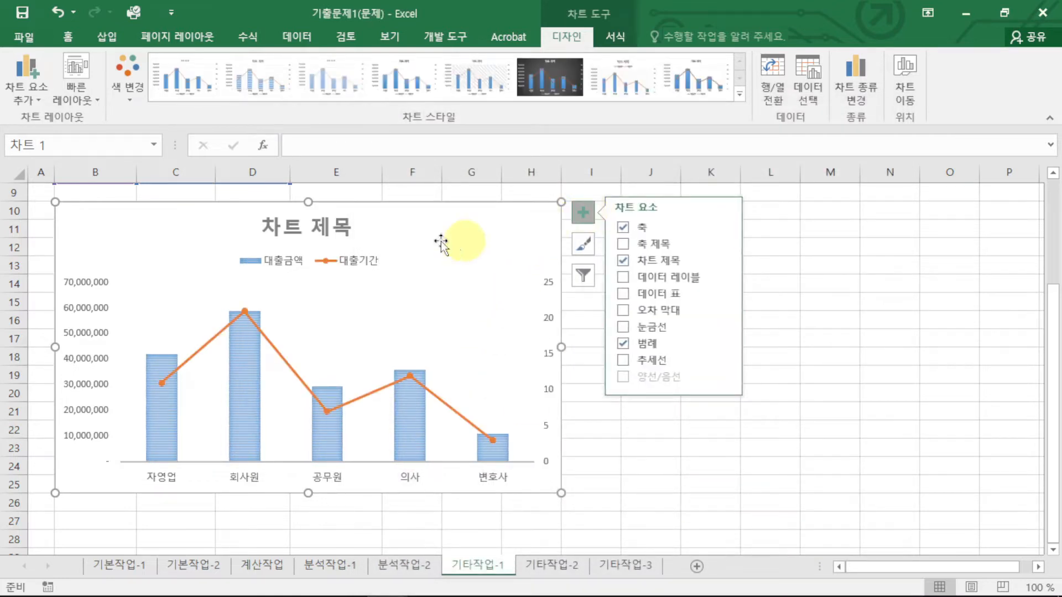
{"action": "left_click", "coordinate": [326, 228]}
{"action": "double_click", "coordinate": [325, 232]}
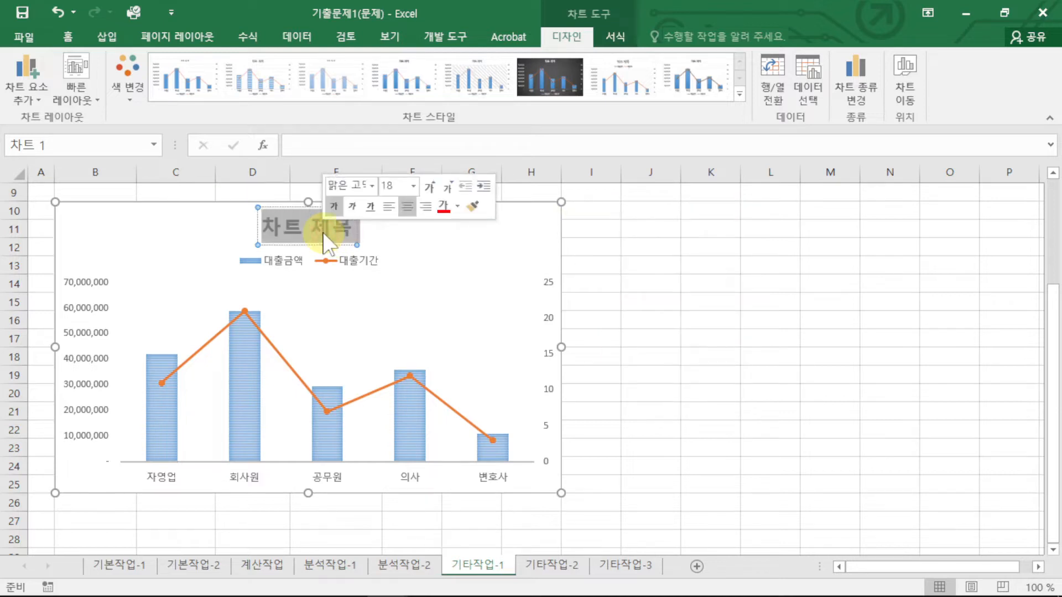
{"action": "key", "text": "ctrl+a"}
{"action": "type", "text": "직ㅇ"}
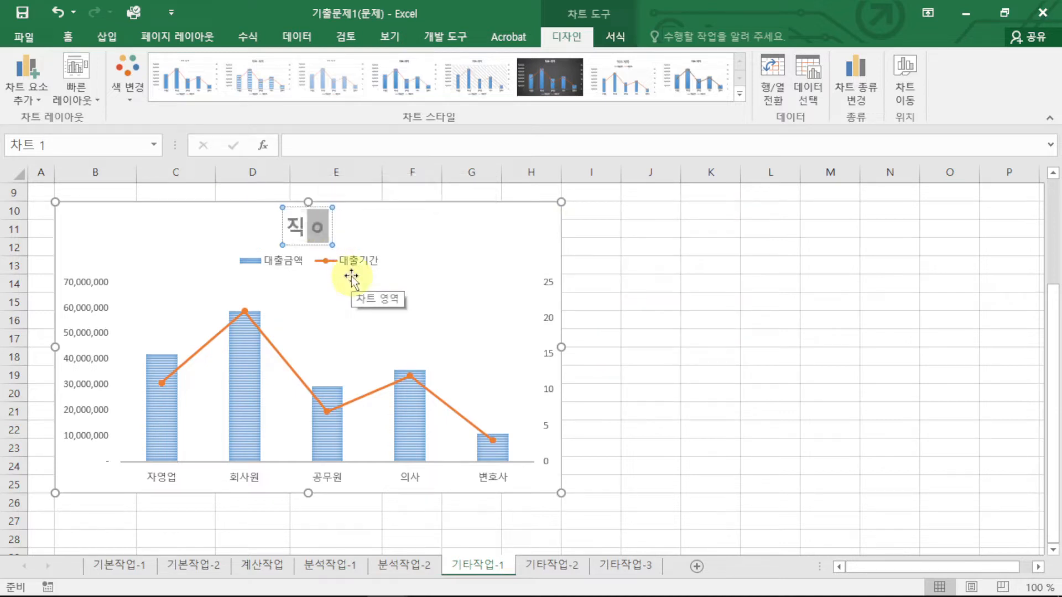
{"action": "type", "text": "별 대"}
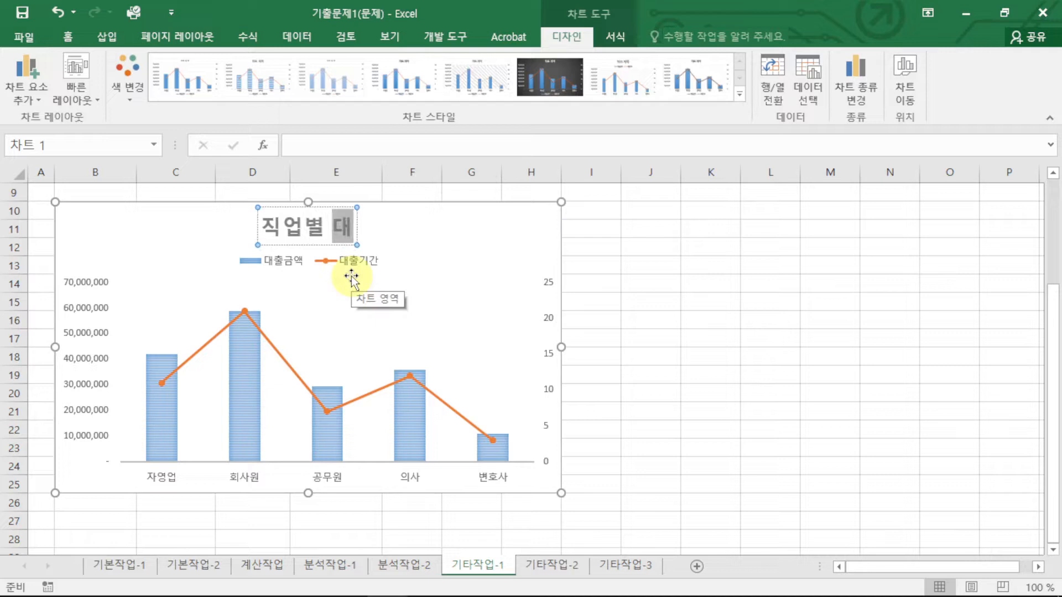
{"action": "type", "text": "출 현화"}
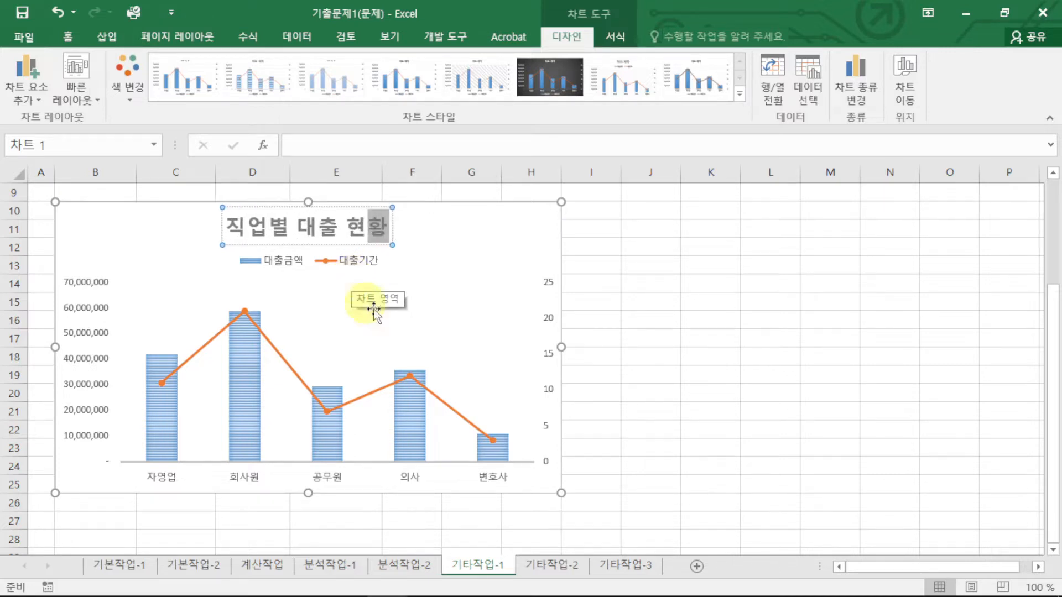
{"action": "left_click", "coordinate": [547, 227]}
Step: Add a primary vertical axis title to the chart with the text 대출금액
{"action": "left_click", "coordinate": [587, 215]}
{"action": "left_click", "coordinate": [564, 221]}
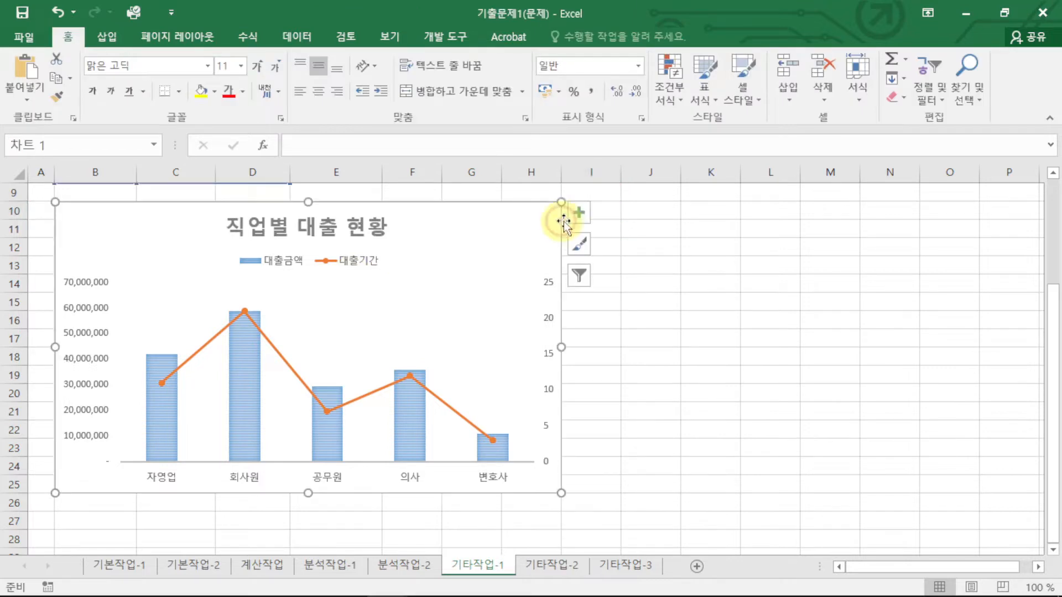
{"action": "left_click", "coordinate": [579, 214]}
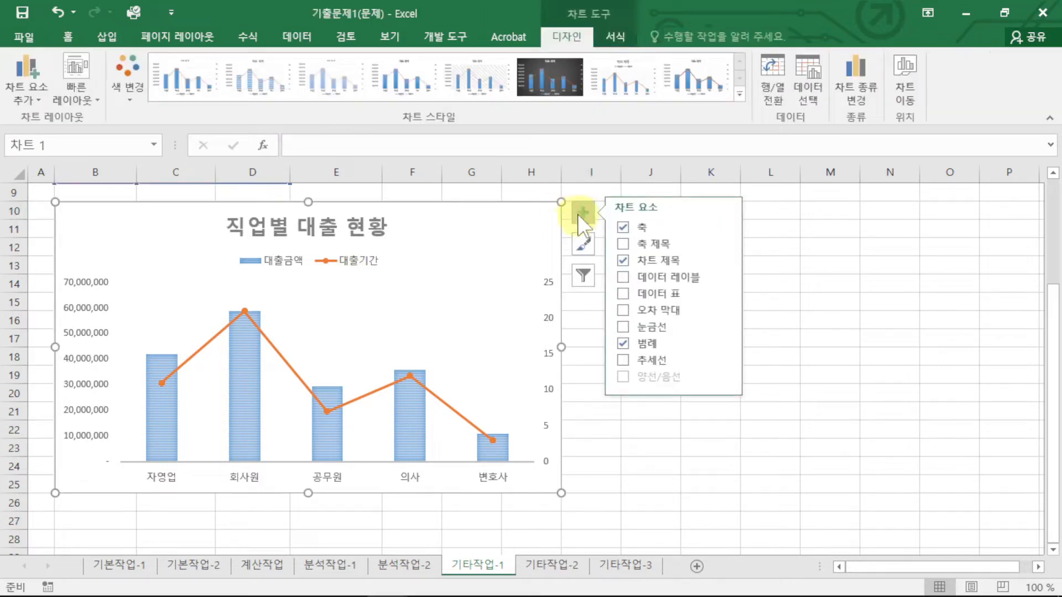
{"action": "left_click", "coordinate": [723, 243]}
{"action": "left_click", "coordinate": [757, 258]}
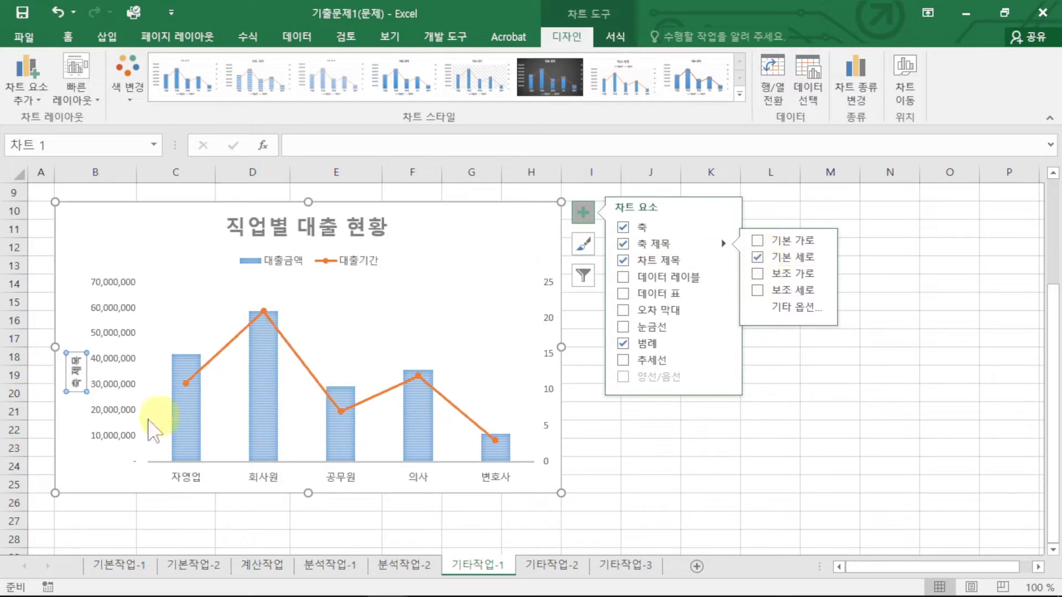
{"action": "left_click", "coordinate": [77, 370]}
{"action": "left_click_drag", "start_coordinate": [78, 357], "coordinate": [83, 394]}
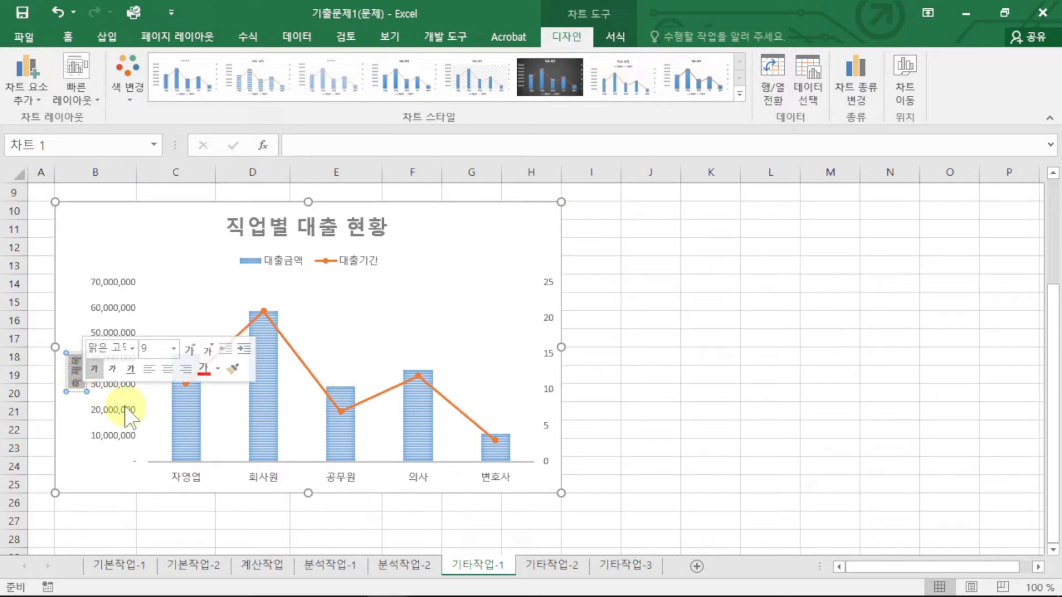
{"action": "type", "text": "대출금액"}
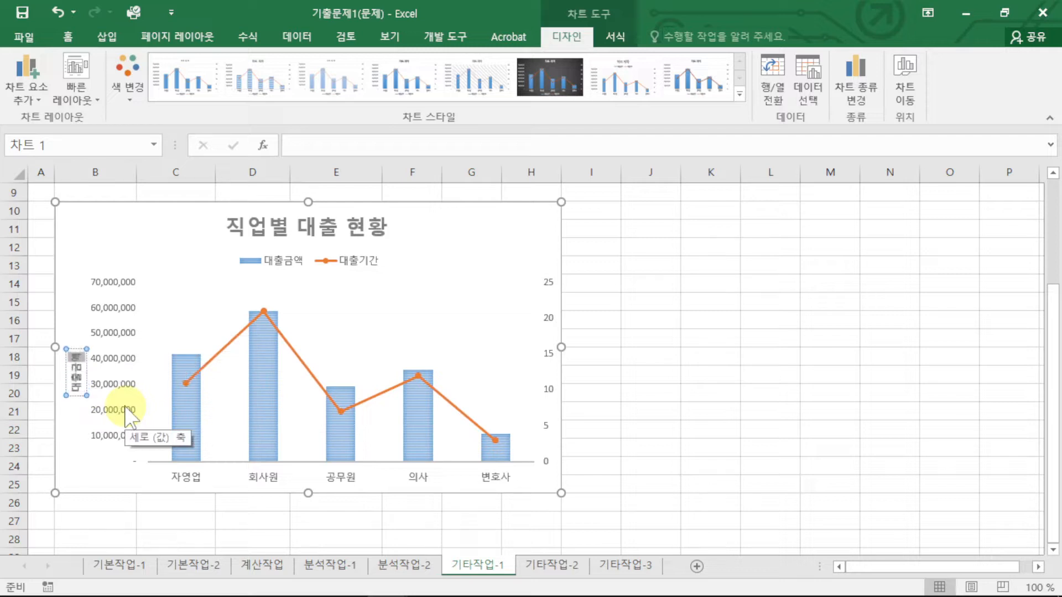
Step: Set the vertical axis title's text direction to 세로
{"action": "right_click", "coordinate": [74, 368]}
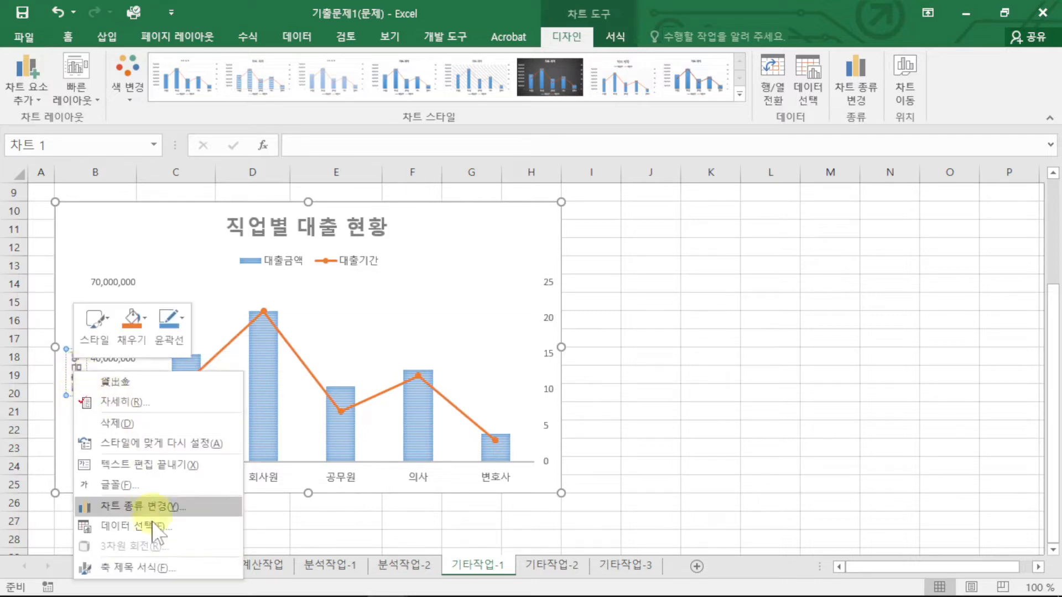
{"action": "left_click", "coordinate": [164, 569]}
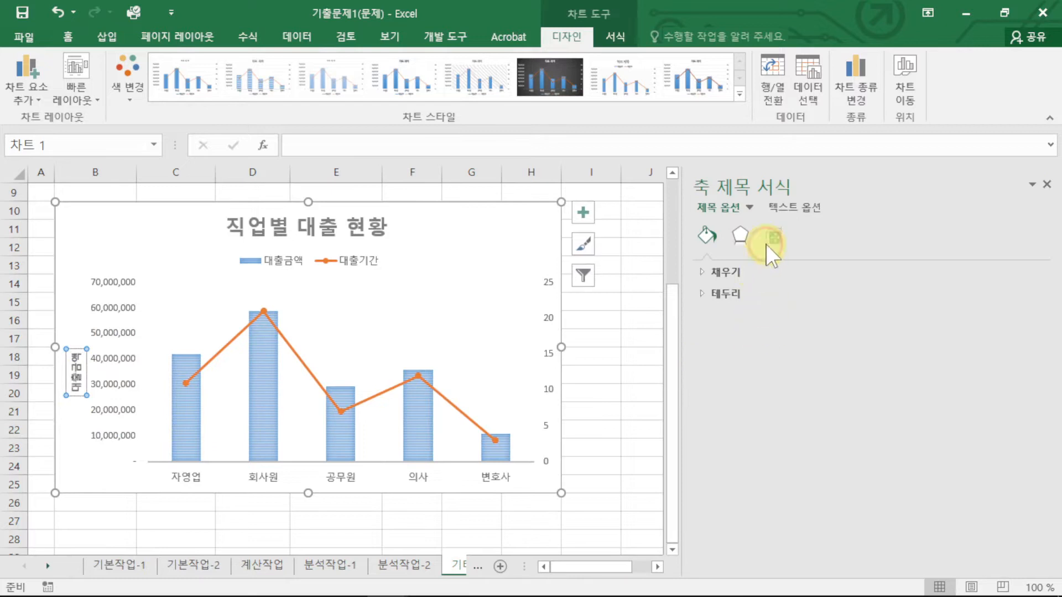
{"action": "left_click", "coordinate": [773, 239]}
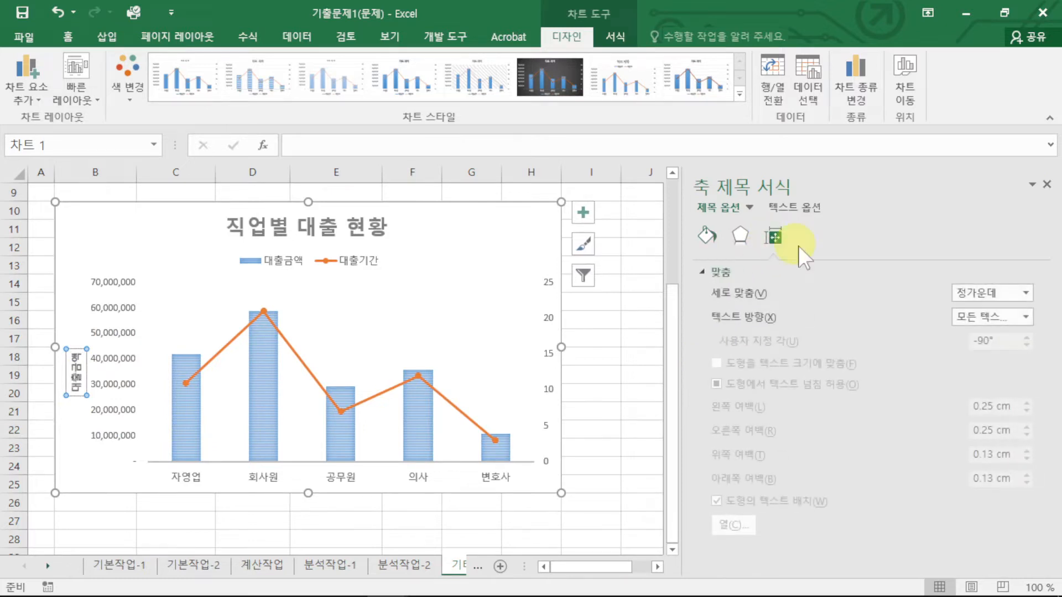
{"action": "left_click", "coordinate": [981, 318]}
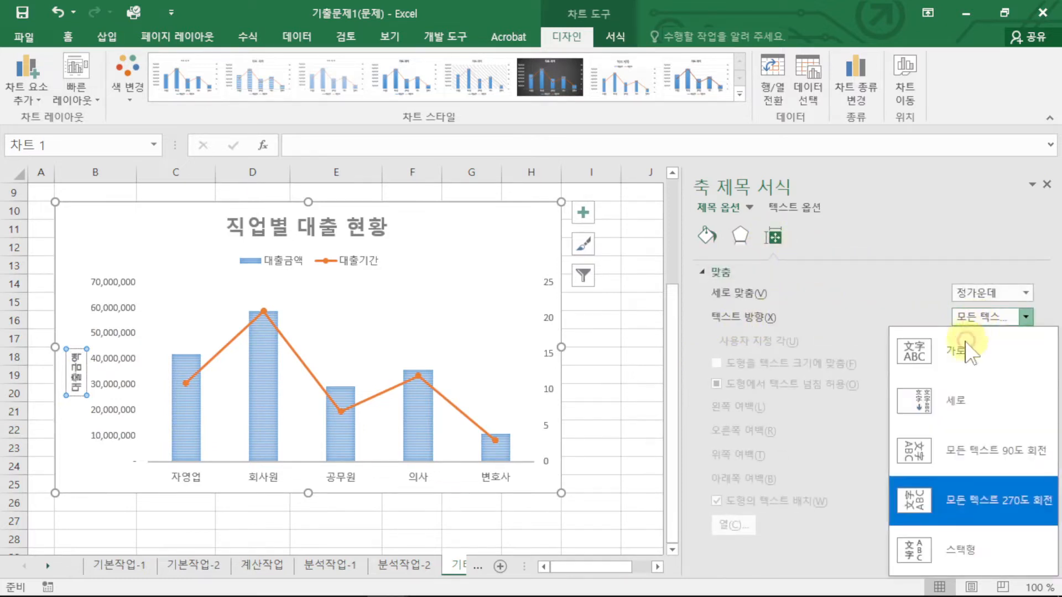
{"action": "left_click", "coordinate": [948, 402]}
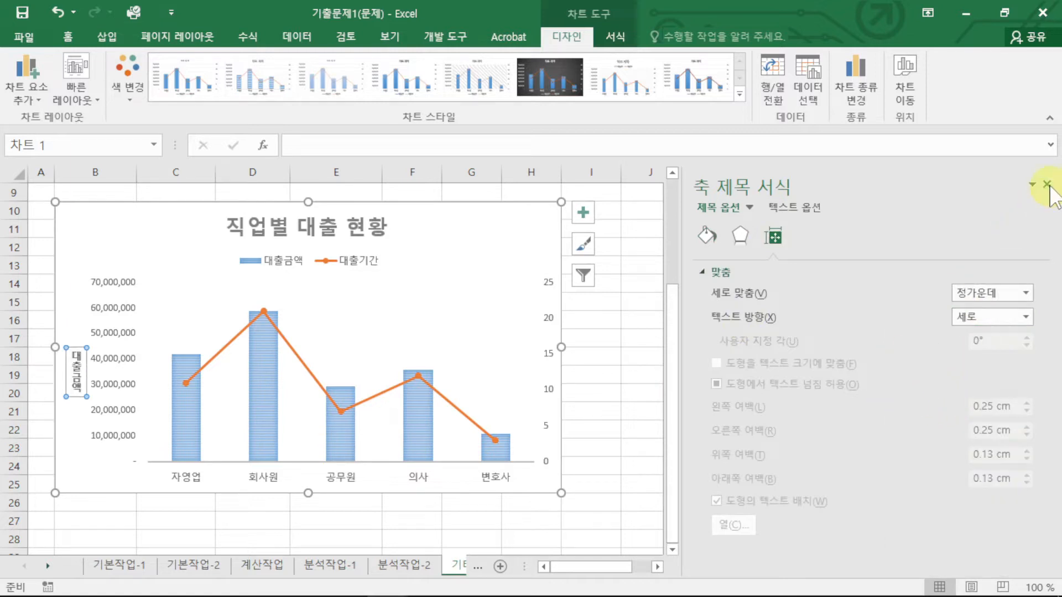
{"action": "left_click", "coordinate": [1047, 185]}
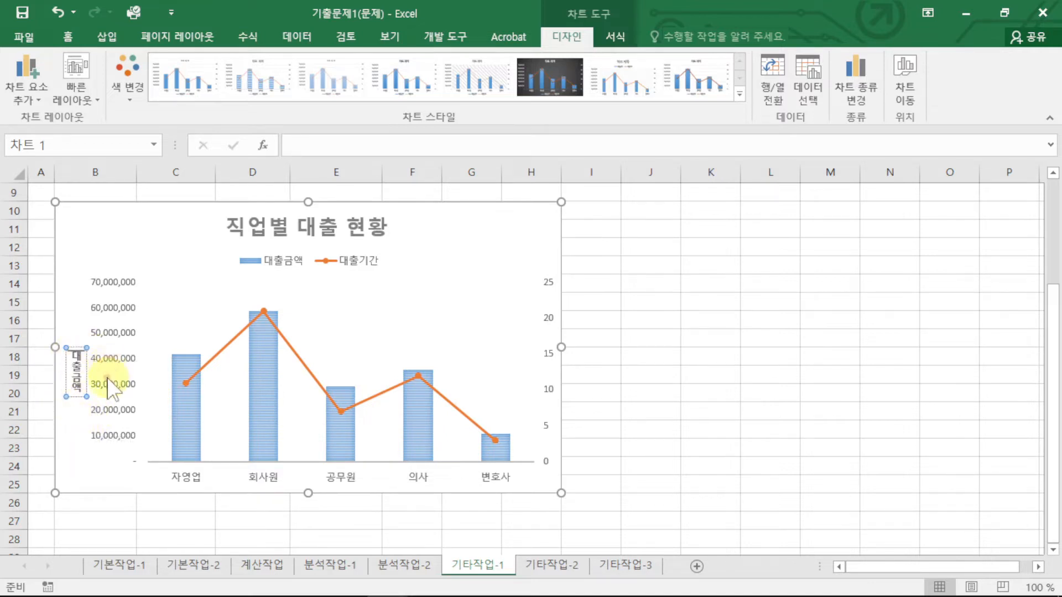
{"action": "scroll", "coordinate": [110, 383], "scroll_direction": "up", "scroll_amount": 2}
{"action": "left_click_drag", "start_coordinate": [75, 458], "coordinate": [77, 515]}
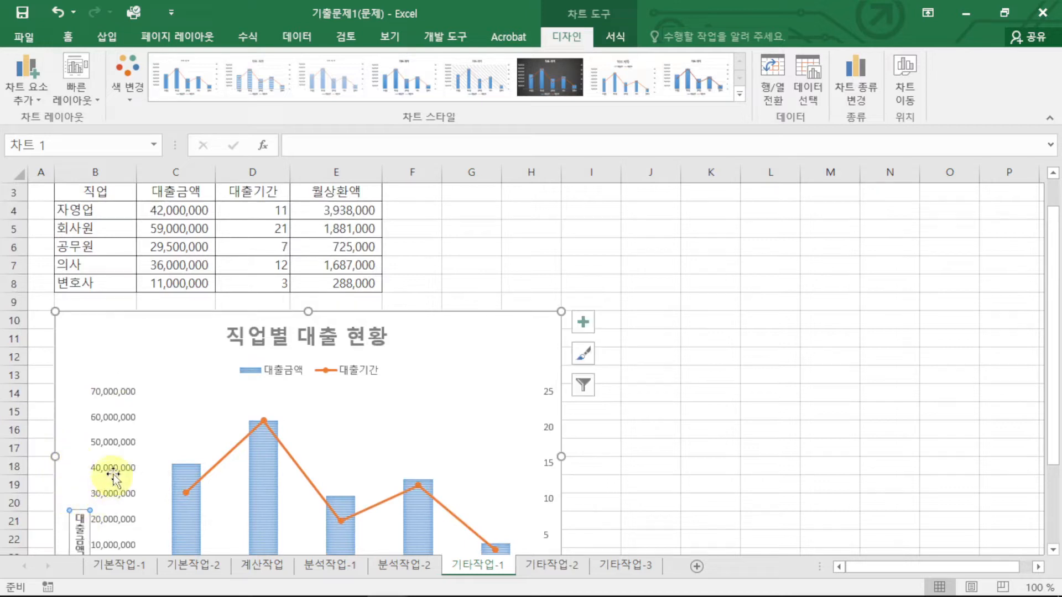
{"action": "key", "text": "ctrl+z"}
Step: Link the vertical axis title to the 대출금액 header in cell C3
{"action": "scroll", "coordinate": [236, 355], "scroll_direction": "up", "scroll_amount": 1}
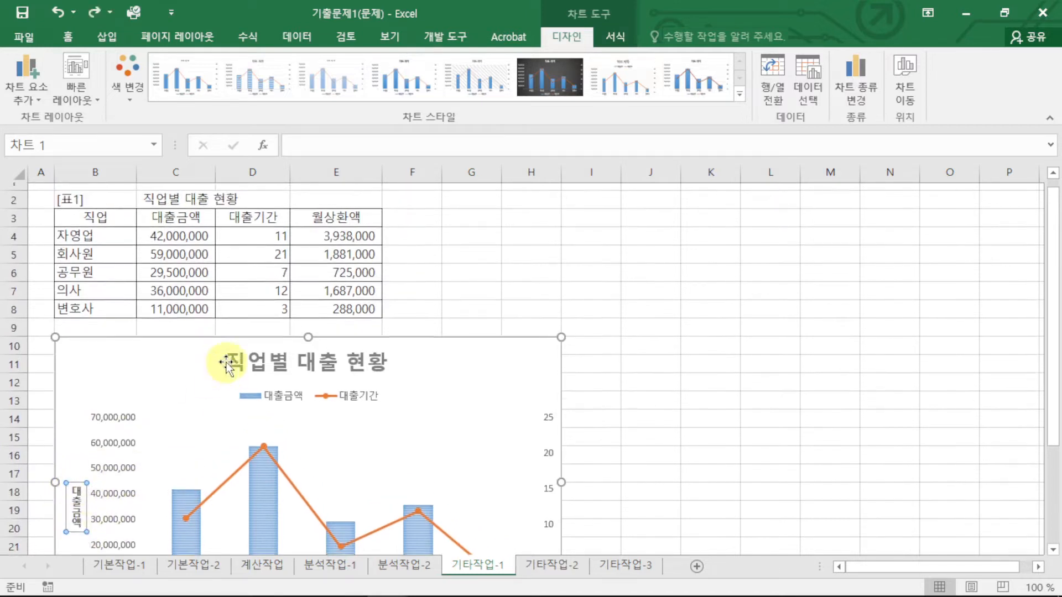
{"action": "left_click", "coordinate": [303, 146]}
{"action": "type", "text": "="}
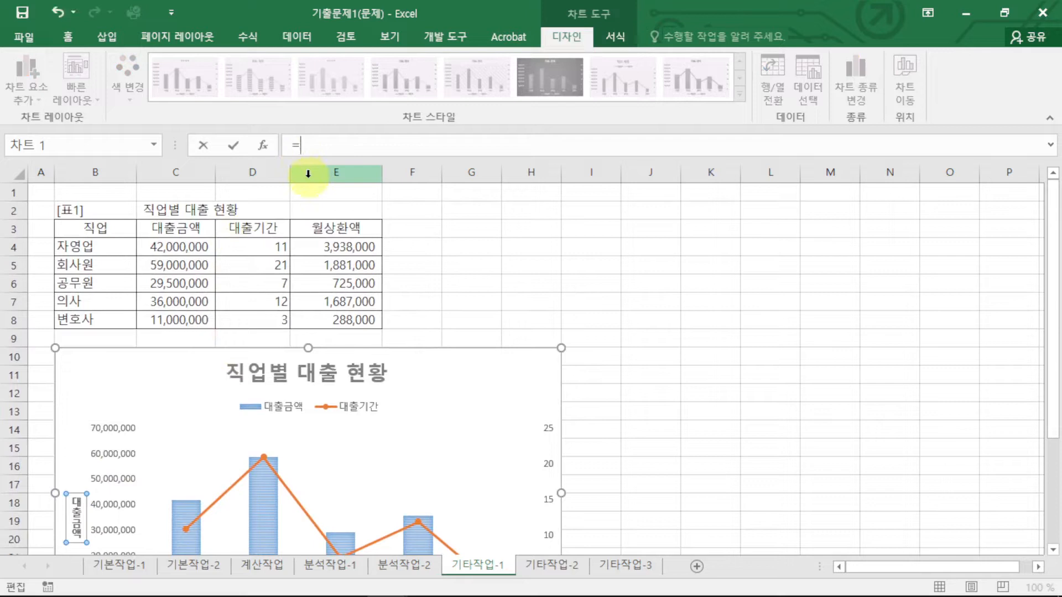
{"action": "left_click", "coordinate": [174, 229]}
{"action": "key", "text": "Return"}
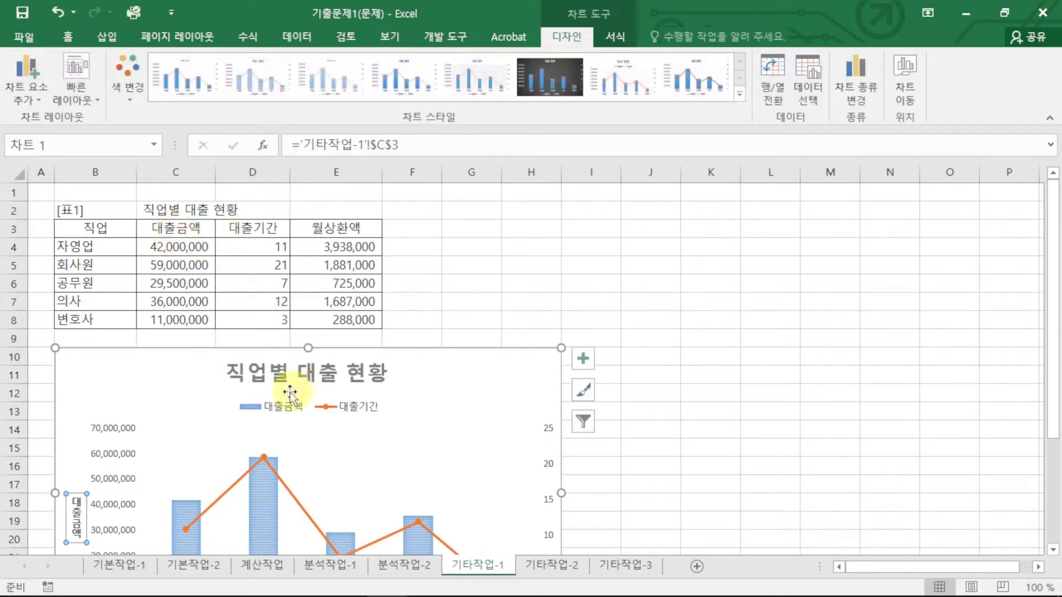
Step: Delete the linked vertical axis title and add a fresh primary vertical axis title
{"action": "scroll", "coordinate": [182, 431], "scroll_direction": "down", "scroll_amount": 1}
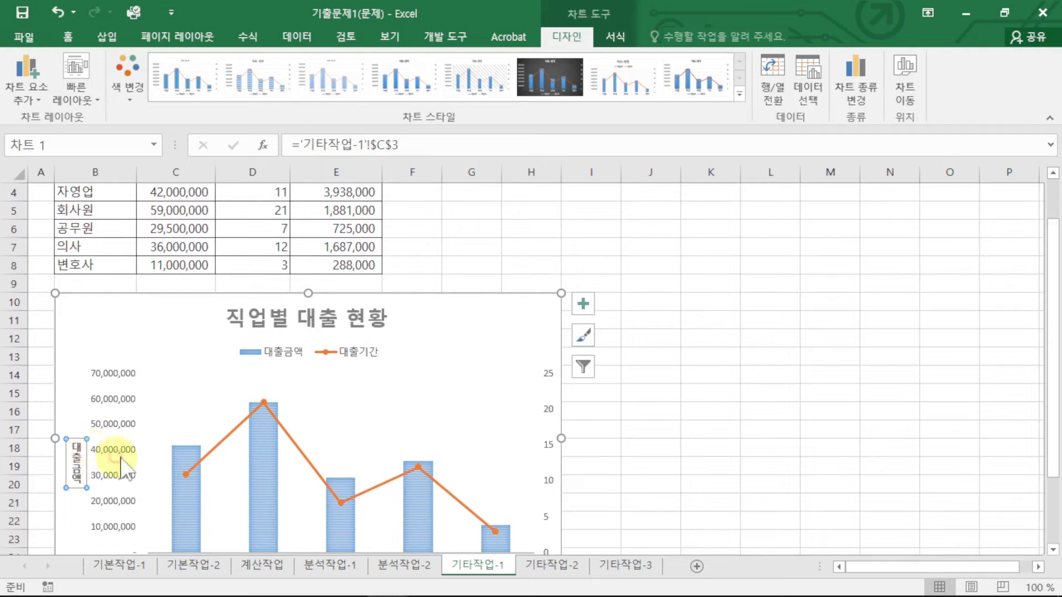
{"action": "key", "text": "Delete"}
{"action": "left_click", "coordinate": [595, 306]}
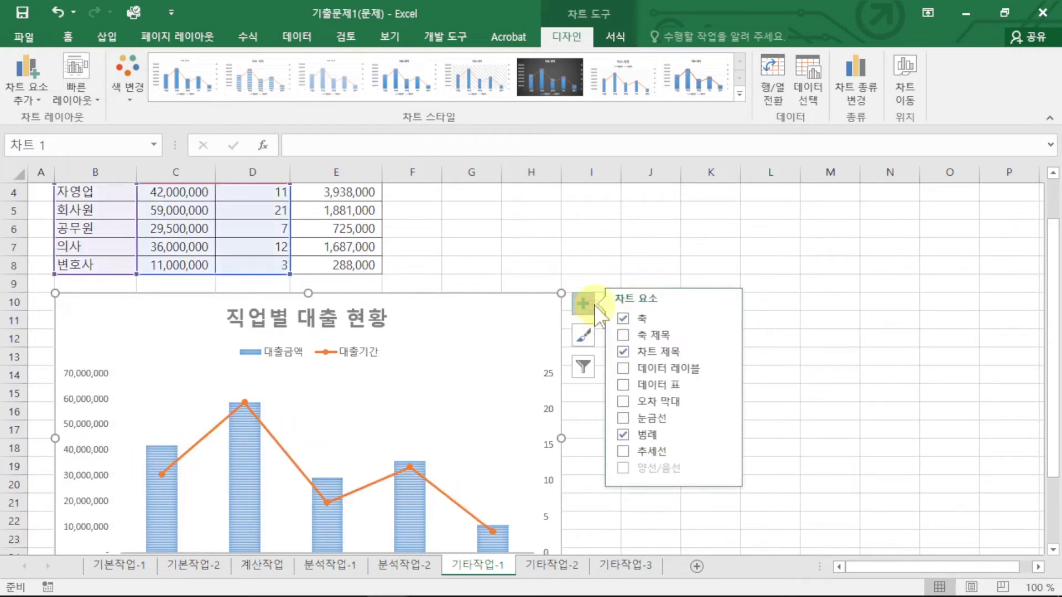
{"action": "left_click", "coordinate": [723, 335]}
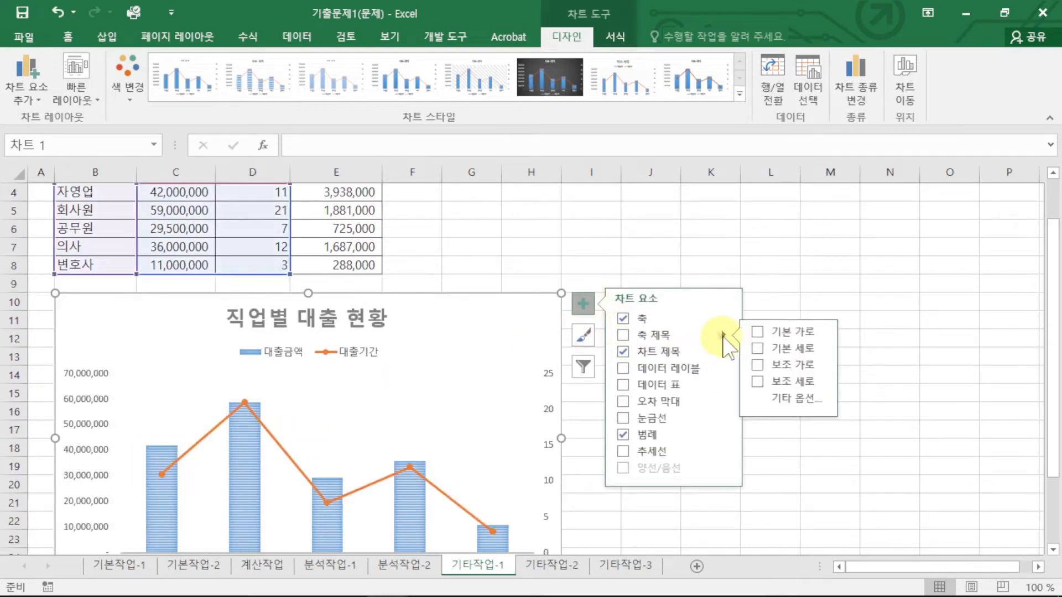
{"action": "left_click", "coordinate": [757, 352]}
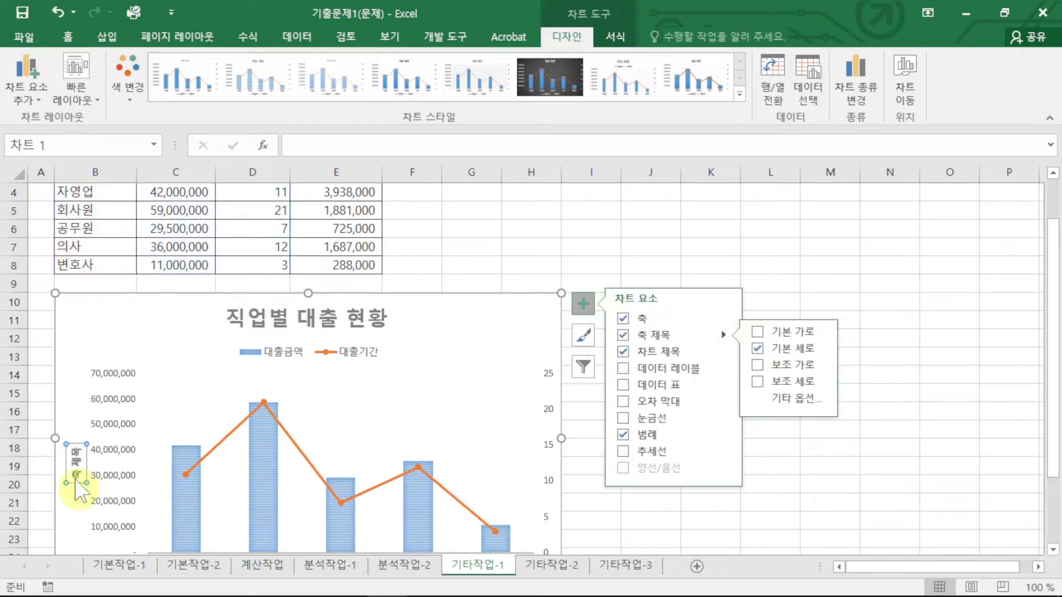
Step: Link the new vertical axis title to cell C3 with a formula reference
{"action": "left_click", "coordinate": [301, 152]}
{"action": "type", "text": "="}
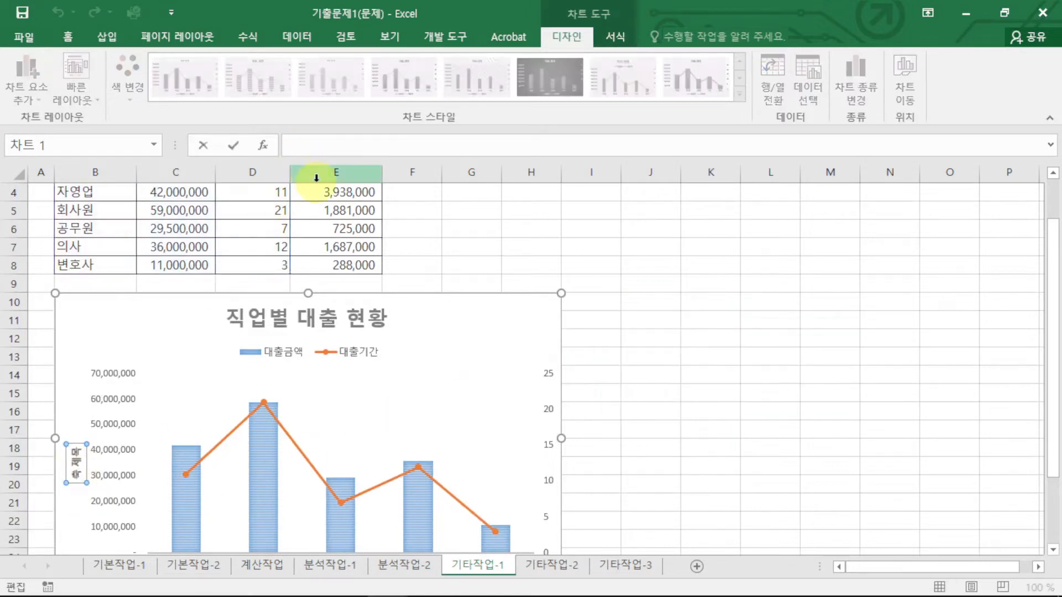
{"action": "left_click_drag", "start_coordinate": [1056, 280], "coordinate": [1034, 130]}
{"action": "left_click", "coordinate": [181, 227]}
{"action": "key", "text": "Return"}
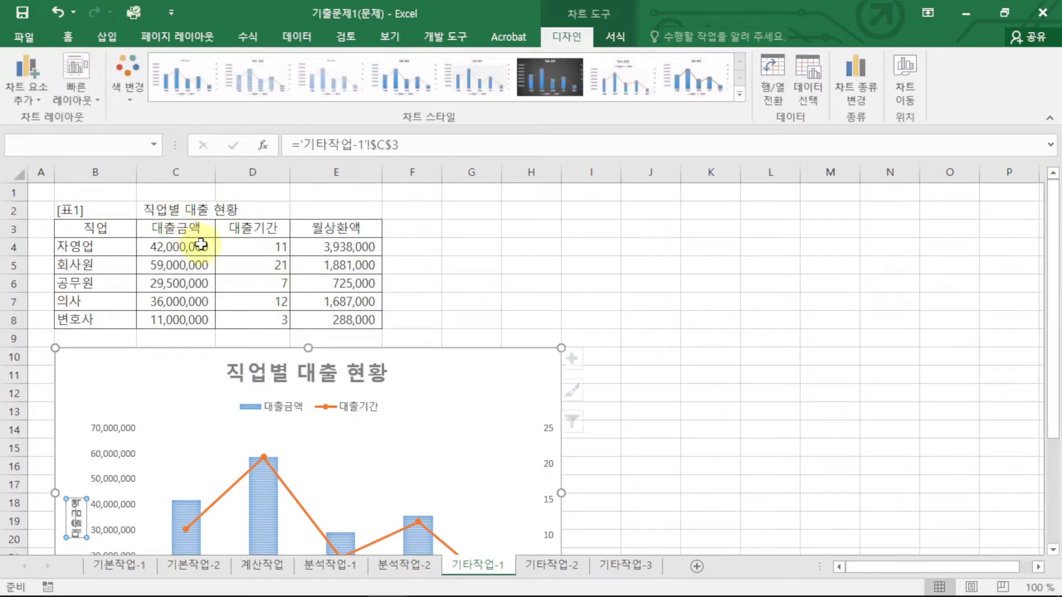
Step: Set the text direction of the relinked vertical axis title to 세로
{"action": "scroll", "coordinate": [65, 390], "scroll_direction": "down", "scroll_amount": 3}
{"action": "left_click", "coordinate": [77, 357]}
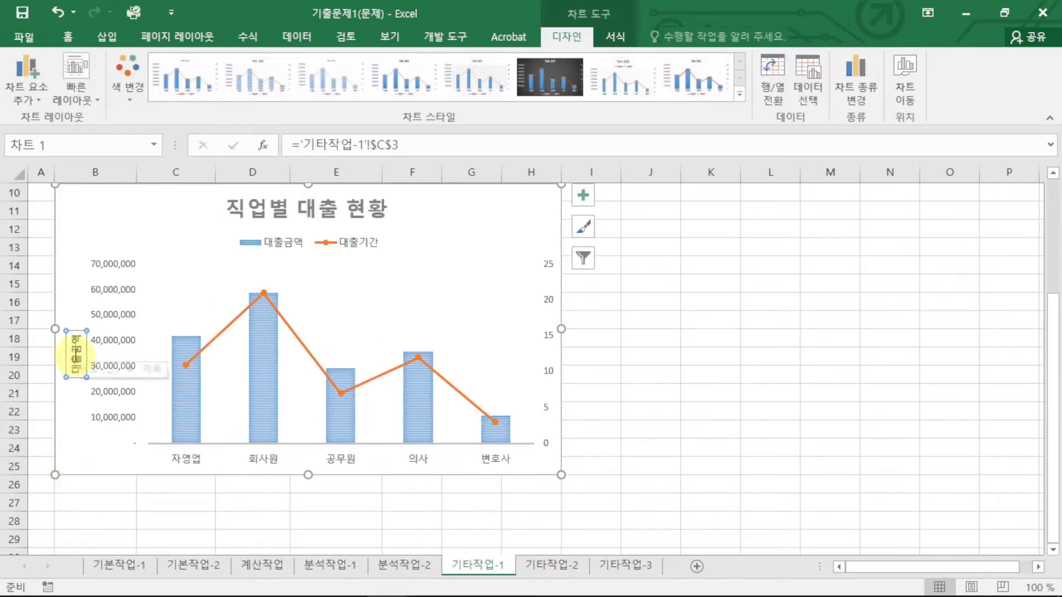
{"action": "right_click", "coordinate": [76, 357]}
{"action": "left_click", "coordinate": [138, 508]}
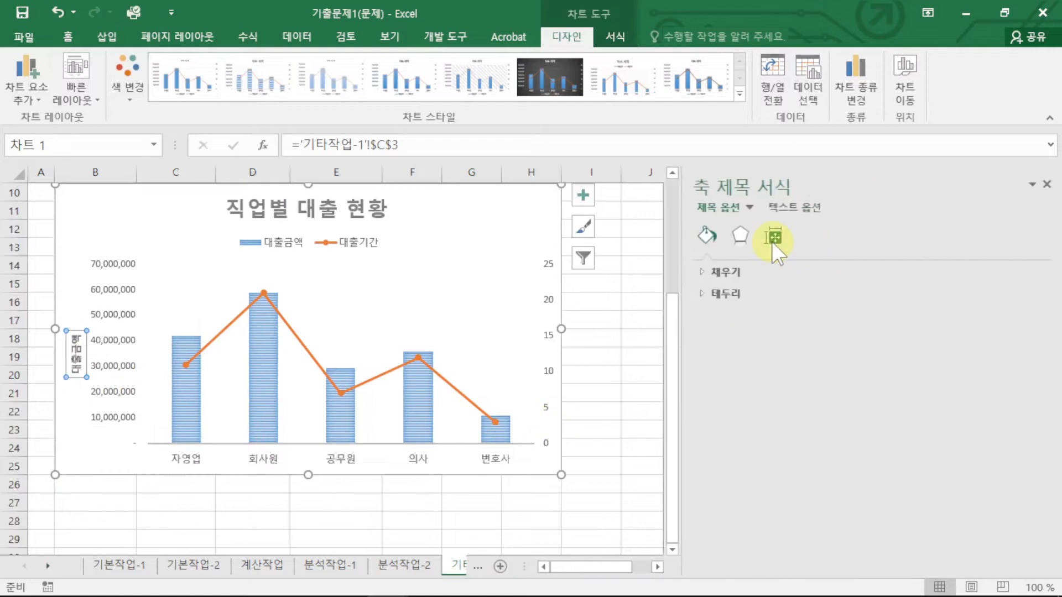
{"action": "left_click", "coordinate": [773, 239]}
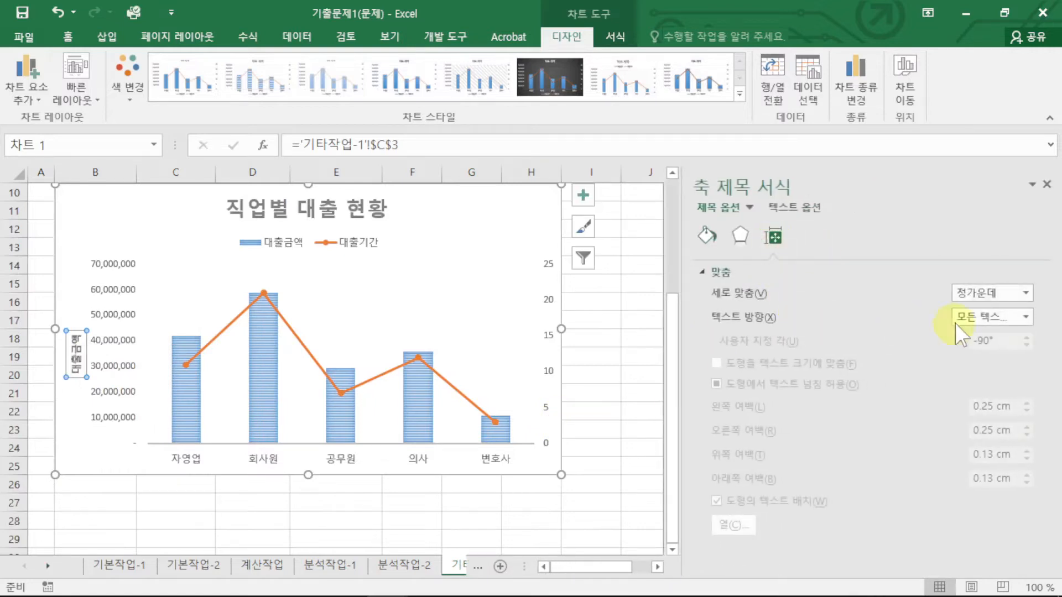
{"action": "left_click", "coordinate": [990, 324]}
{"action": "left_click", "coordinate": [942, 404]}
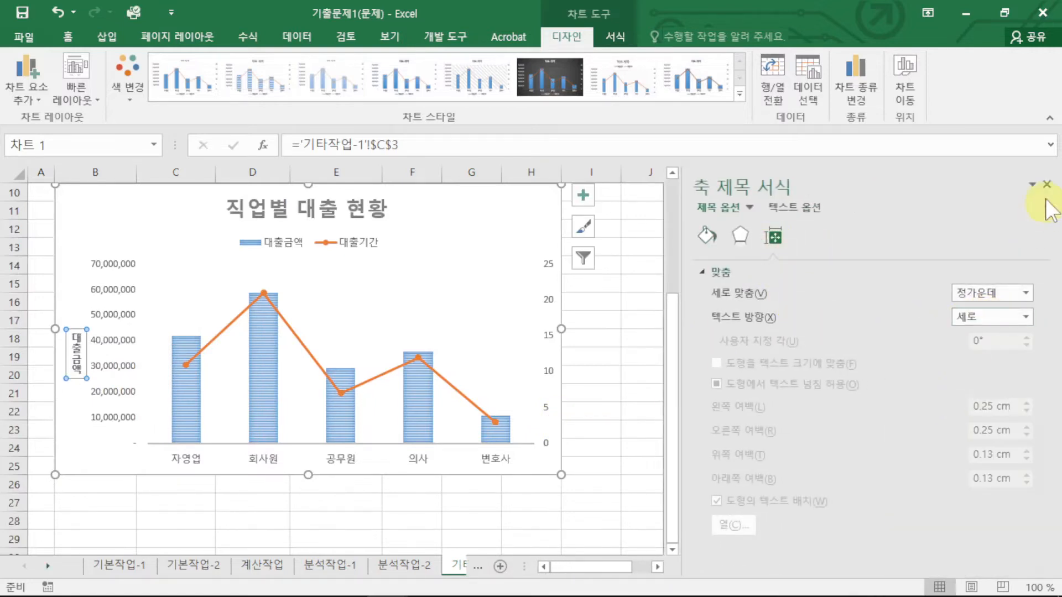
{"action": "left_click", "coordinate": [1045, 186]}
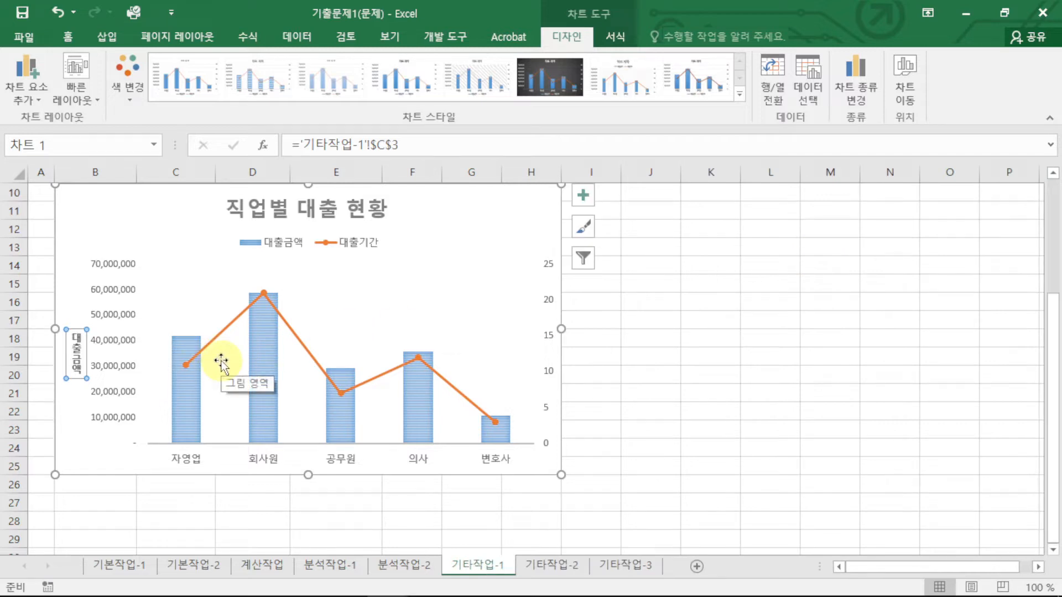
Step: Set the primary vertical axis display unit to 천 and make the horizontal axis cross at 축의 최대값
{"action": "left_click", "coordinate": [130, 303]}
{"action": "right_click", "coordinate": [122, 313]}
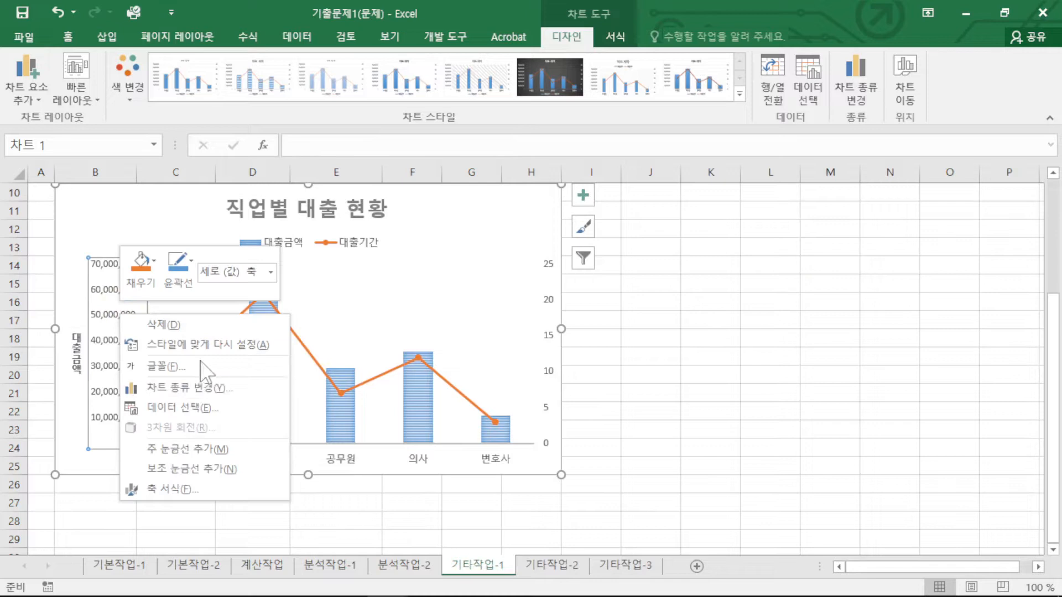
{"action": "left_click", "coordinate": [169, 489]}
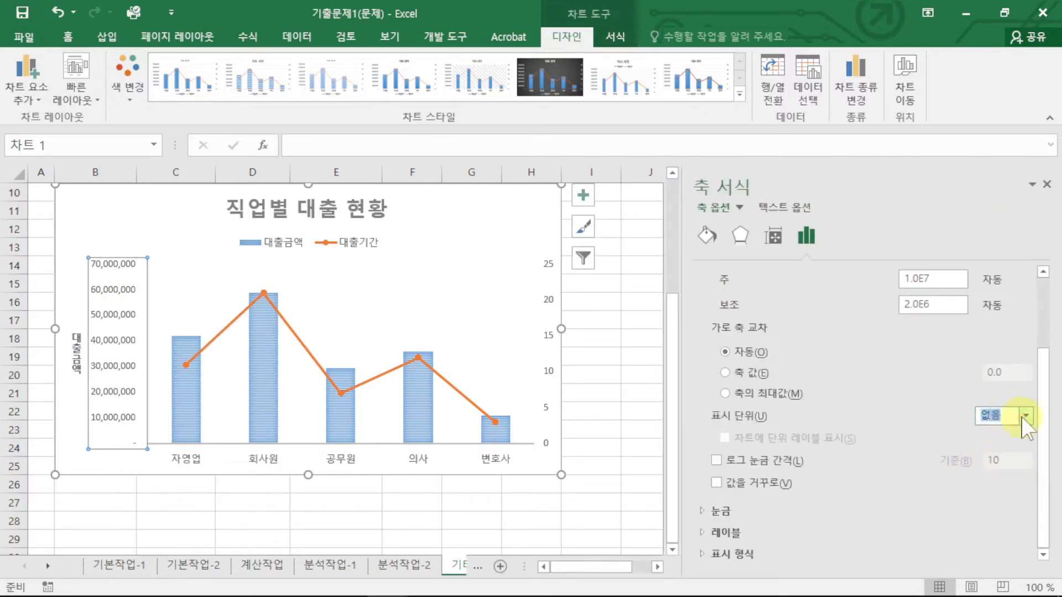
{"action": "left_click", "coordinate": [1026, 416]}
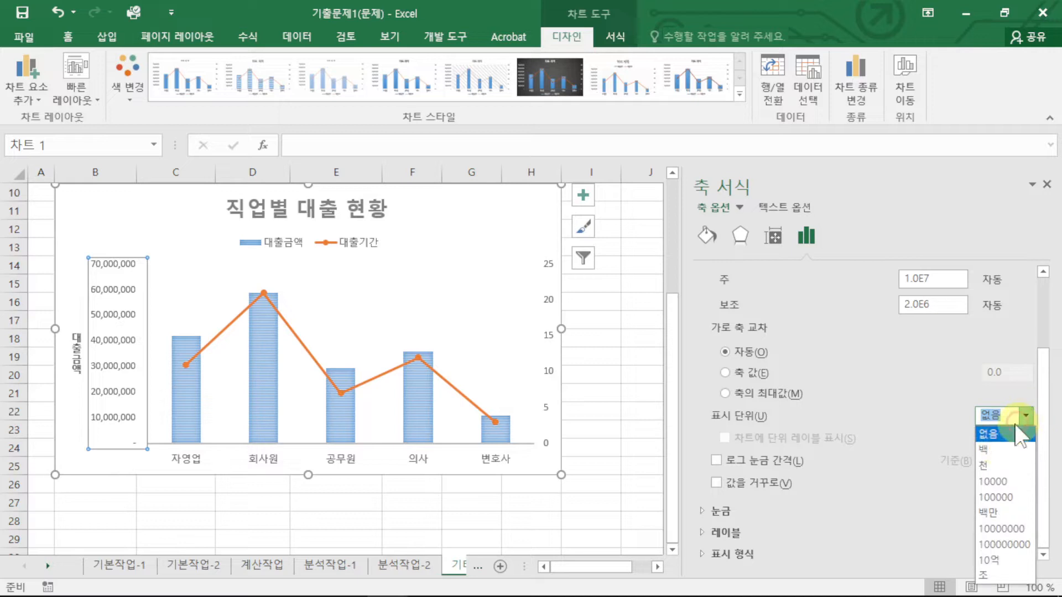
{"action": "left_click", "coordinate": [994, 462]}
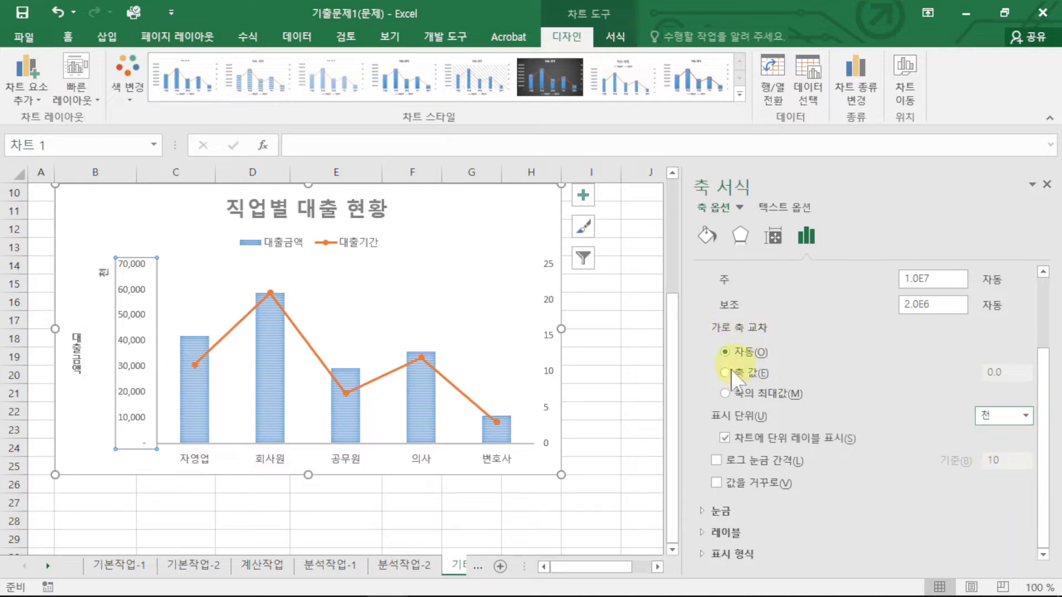
{"action": "left_click", "coordinate": [736, 396]}
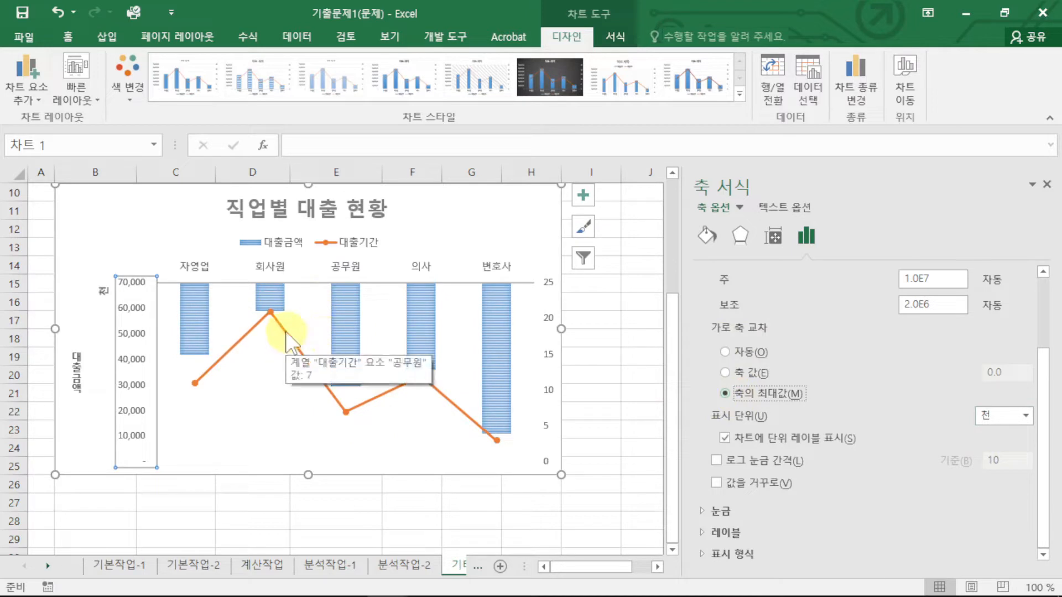
Step: Give the chart area border rounded corners (둥근 모서리)
{"action": "left_click", "coordinate": [509, 211]}
{"action": "right_click", "coordinate": [508, 209]}
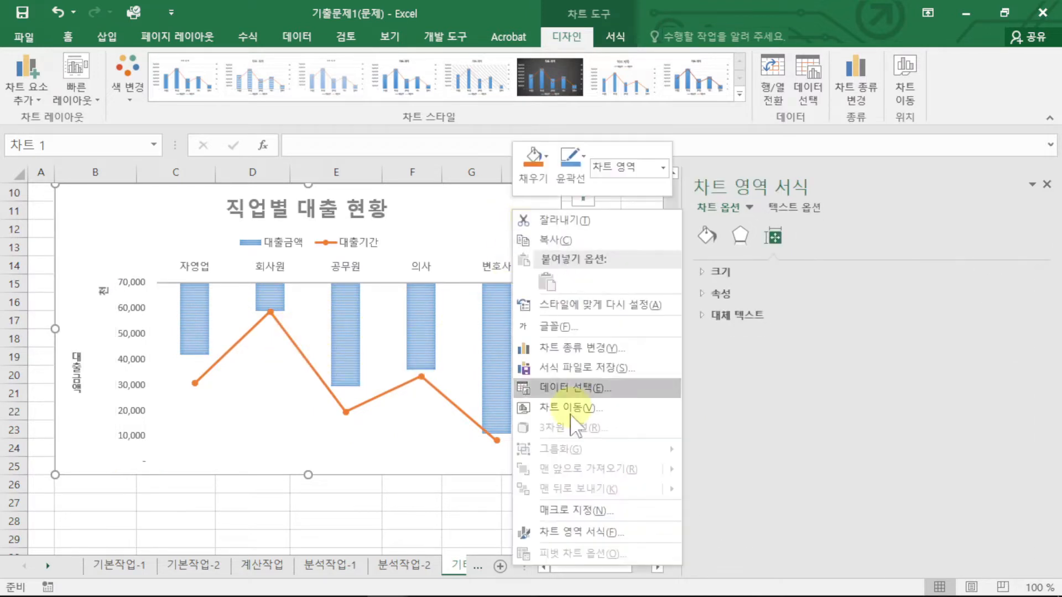
{"action": "left_click", "coordinate": [578, 532]}
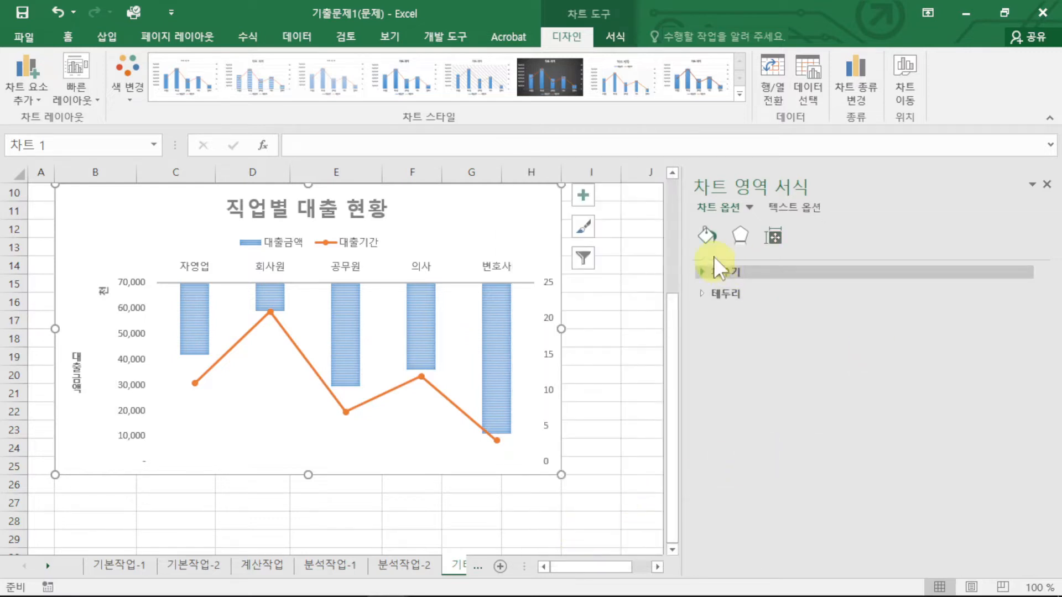
{"action": "left_click", "coordinate": [719, 297]}
{"action": "scroll", "coordinate": [735, 470], "scroll_direction": "down", "scroll_amount": 3}
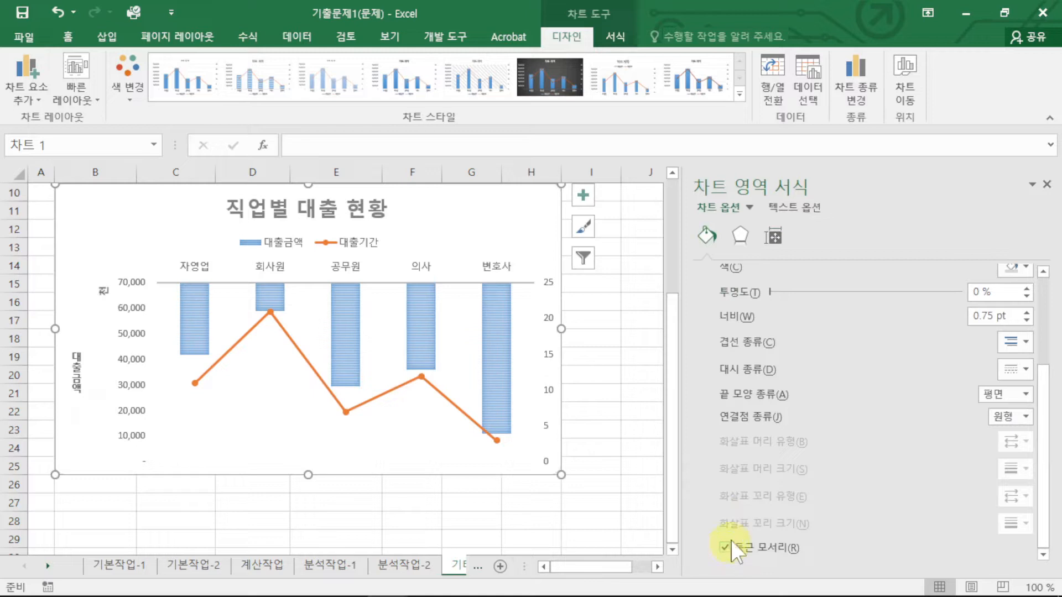
Step: Apply the centre preset from the 안쪽 shadow group to the chart area
{"action": "left_click", "coordinate": [739, 239]}
{"action": "left_click", "coordinate": [731, 273]}
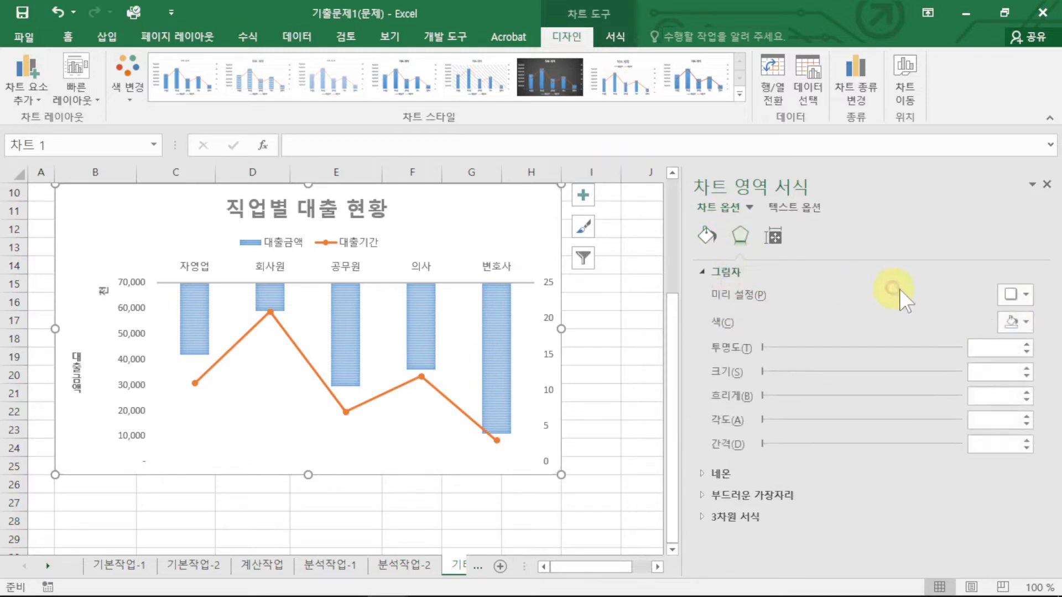
{"action": "left_click", "coordinate": [1015, 294]}
{"action": "scroll", "coordinate": [973, 544], "scroll_direction": "down", "scroll_amount": 3}
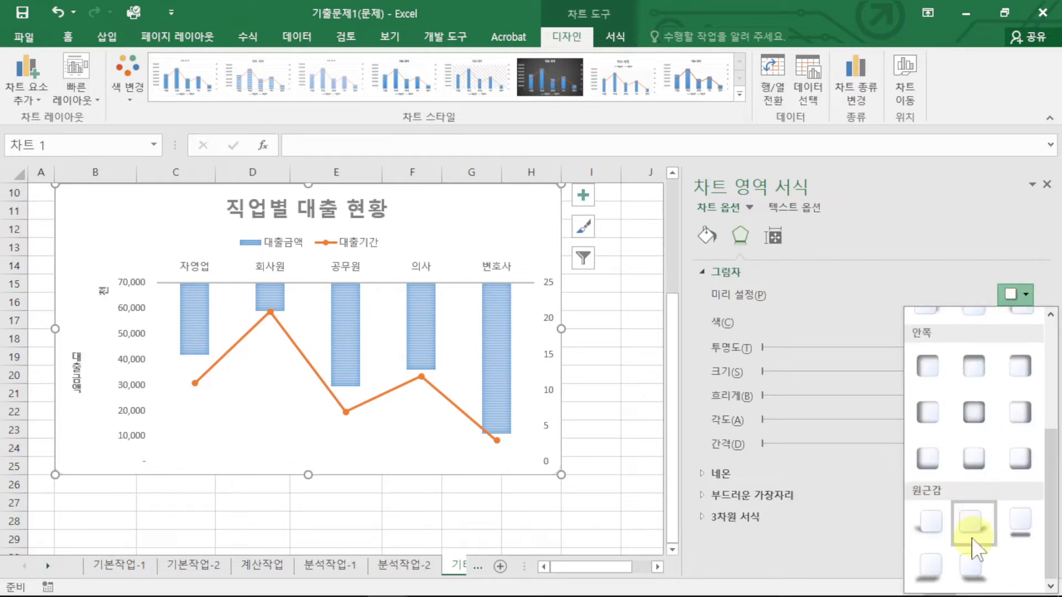
{"action": "left_click", "coordinate": [974, 412]}
{"action": "left_click", "coordinate": [1046, 184]}
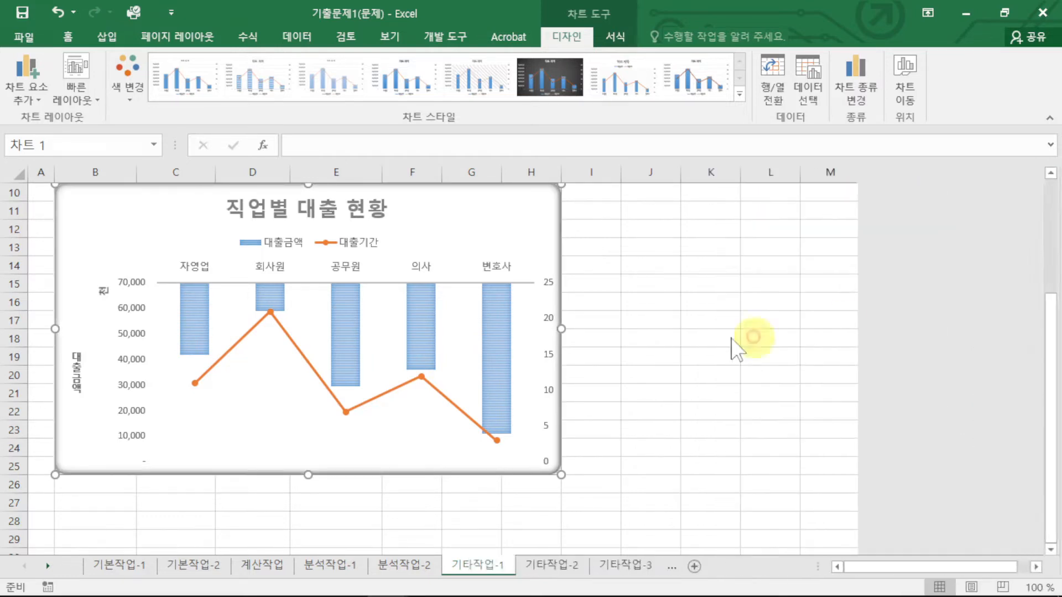
{"action": "left_click", "coordinate": [659, 324]}
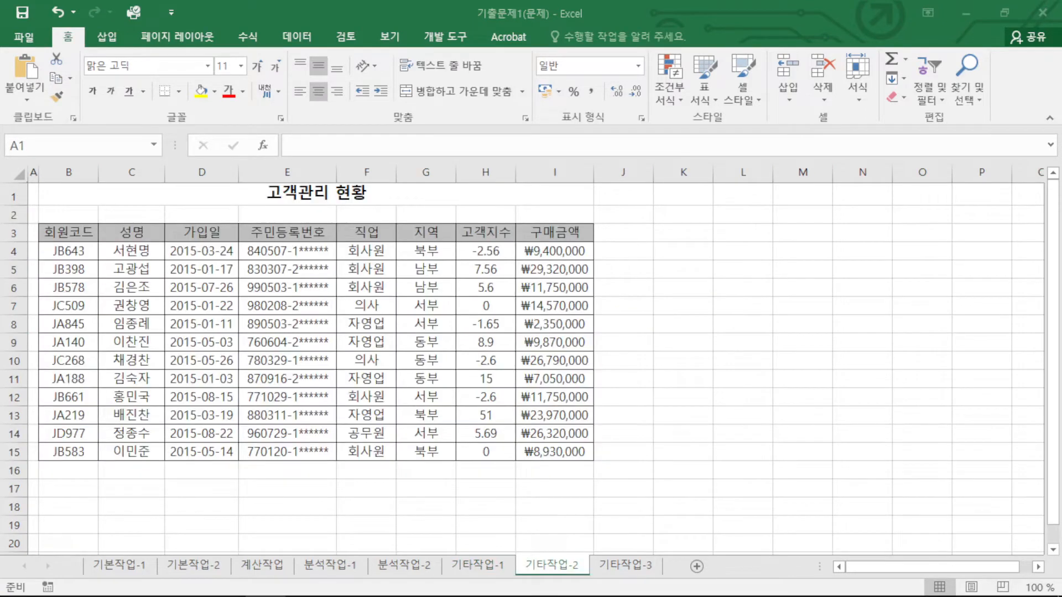
Step: On sheet 기타작업-2, start recording a macro named 고객지수, stored in 현재 통합 문서
{"action": "left_click", "coordinate": [618, 433]}
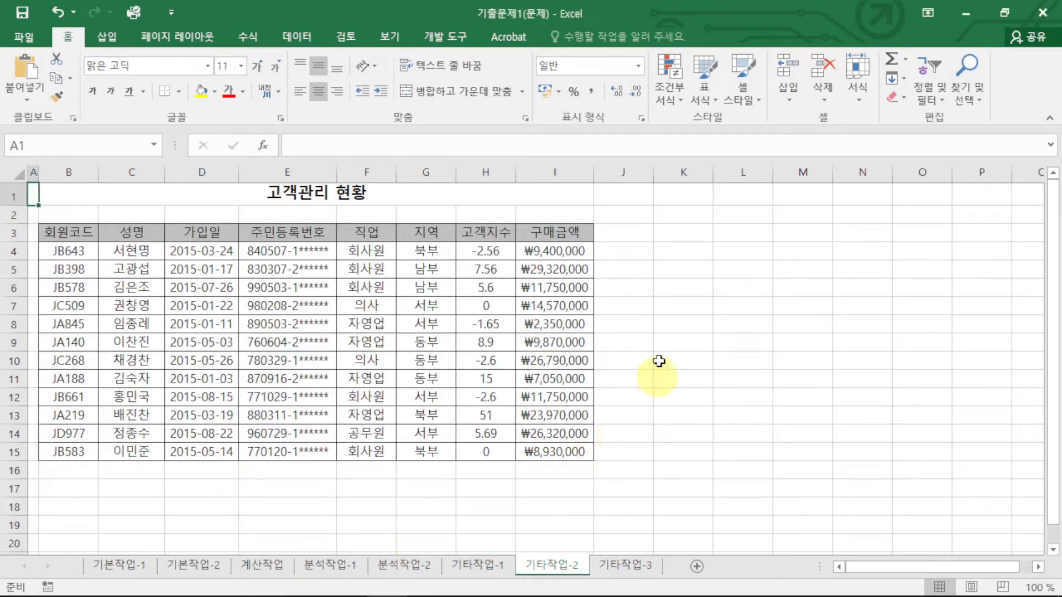
{"action": "left_click", "coordinate": [655, 343]}
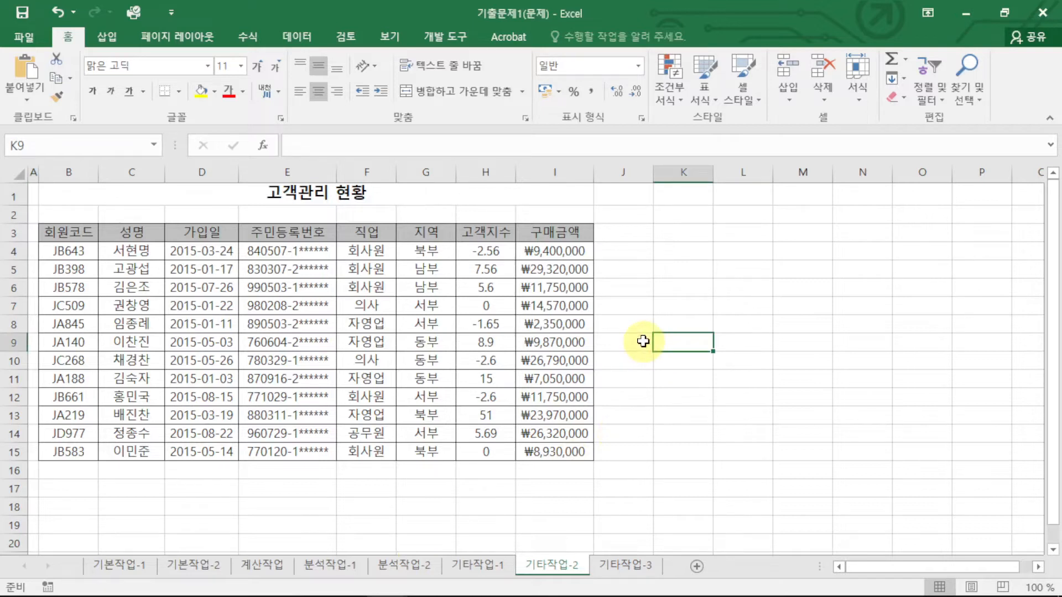
{"action": "left_click", "coordinate": [445, 36]}
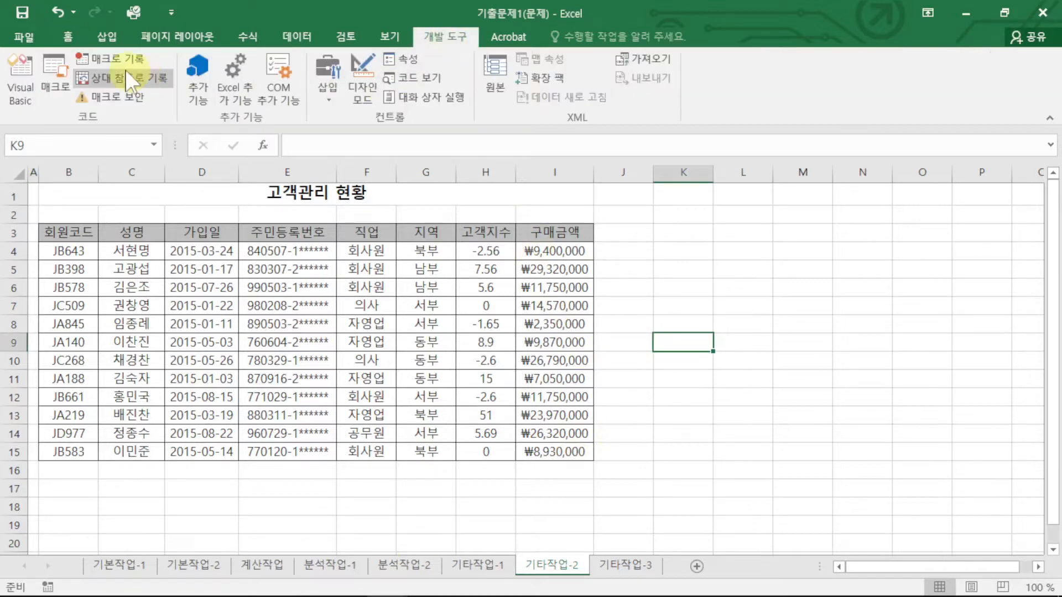
{"action": "left_click", "coordinate": [111, 58]}
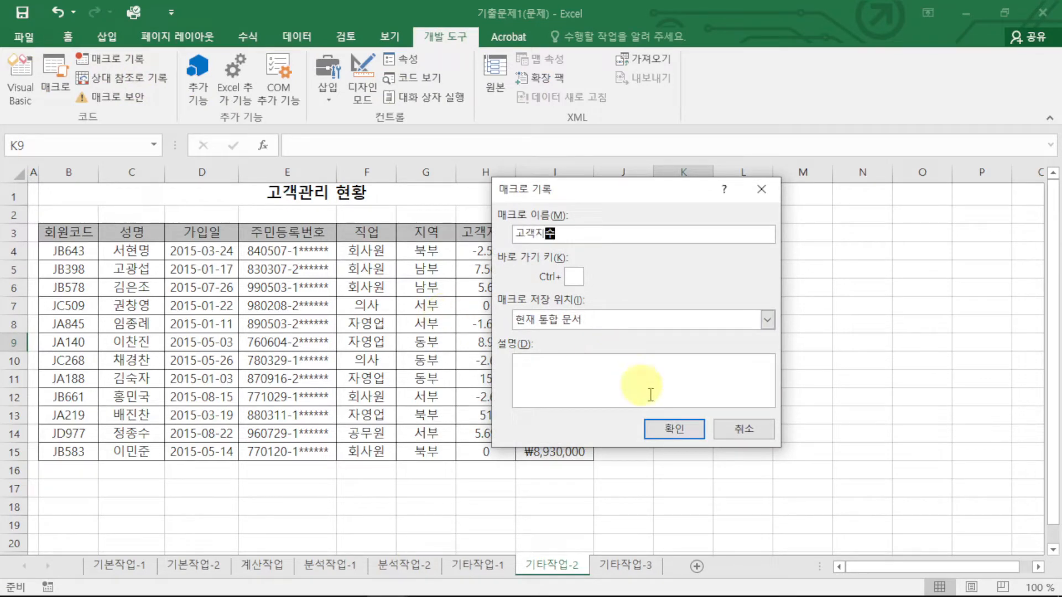
{"action": "left_click", "coordinate": [676, 430]}
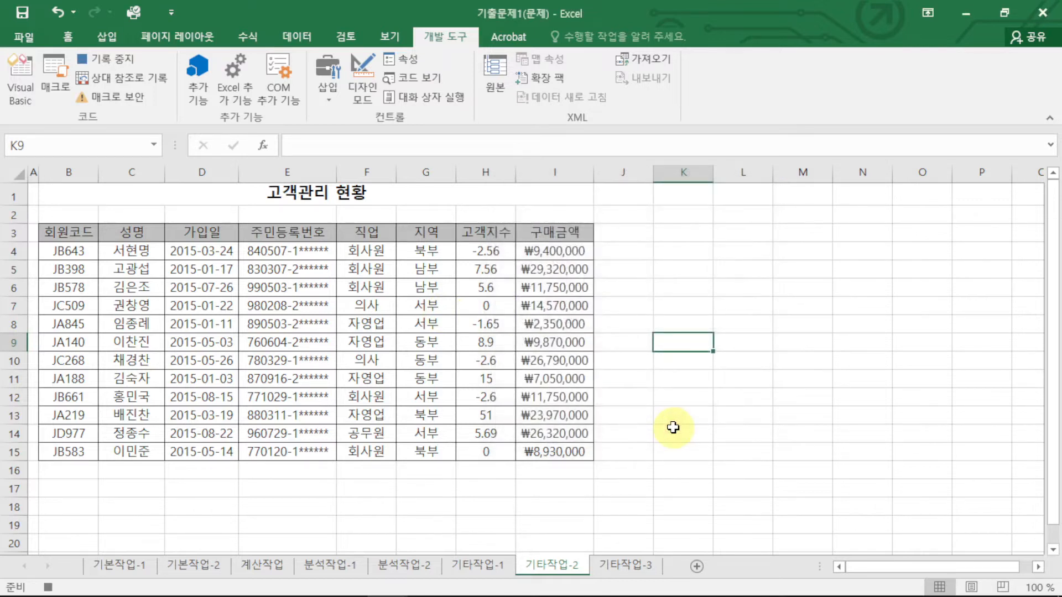
Step: For the 고객지수 values in H4:H15, enter the custom number format [파랑]0.0;[빨강]0.0
{"action": "left_click_drag", "start_coordinate": [486, 252], "coordinate": [487, 455]}
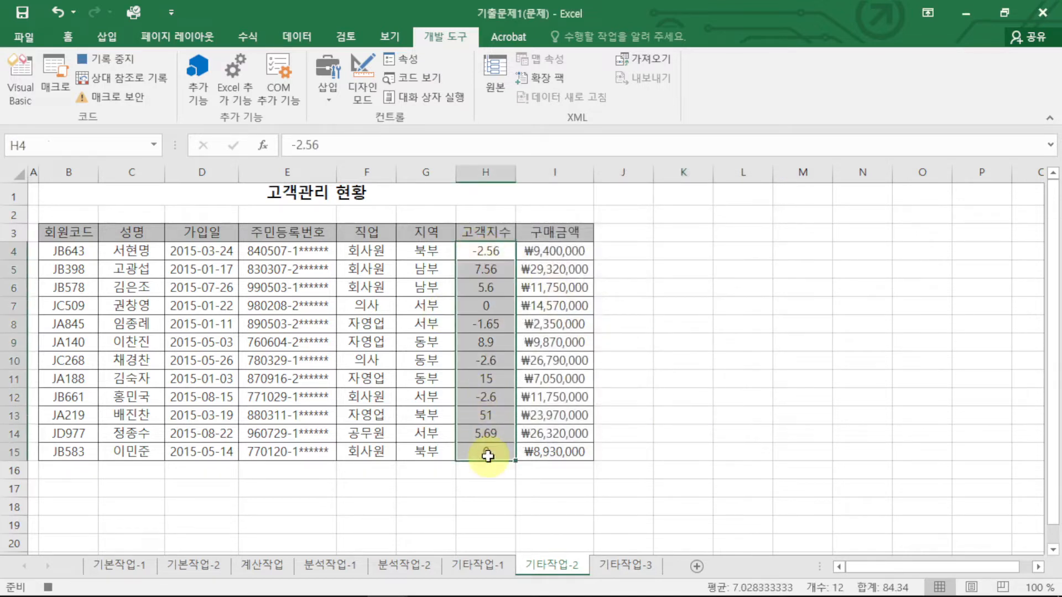
{"action": "right_click", "coordinate": [502, 294]}
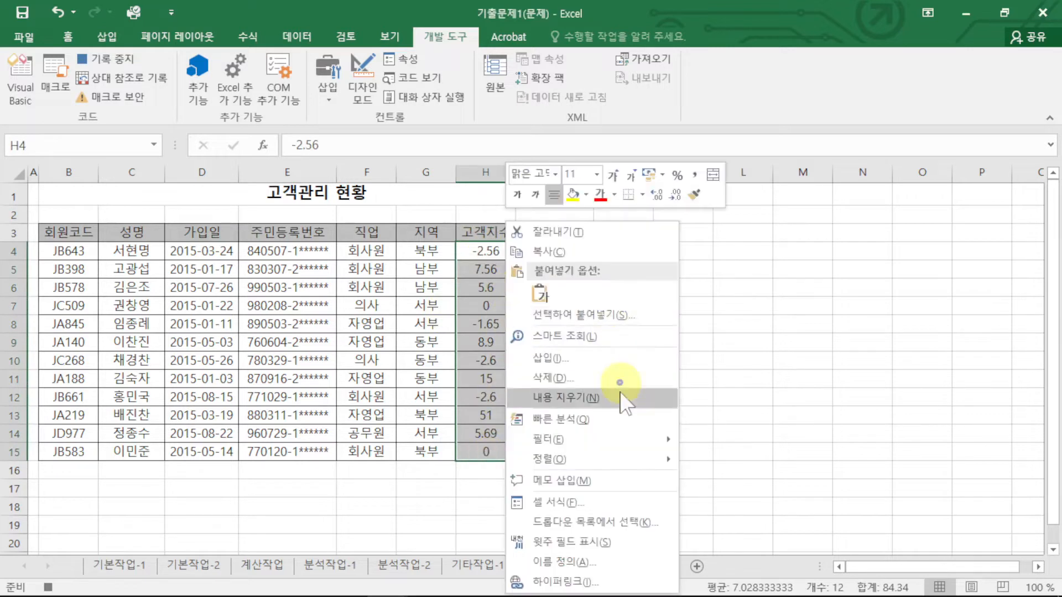
{"action": "left_click", "coordinate": [597, 503]}
{"action": "left_click_drag", "start_coordinate": [526, 166], "coordinate": [739, 94]}
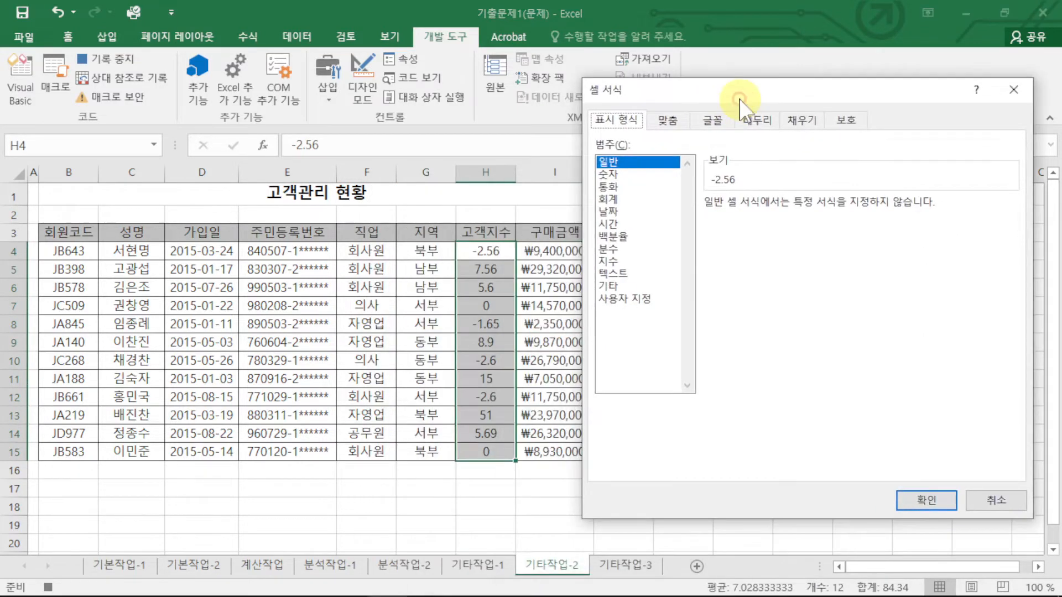
{"action": "left_click", "coordinate": [624, 299]}
{"action": "left_click_drag", "start_coordinate": [741, 221], "coordinate": [663, 223]}
{"action": "key", "text": "BackSpace"}
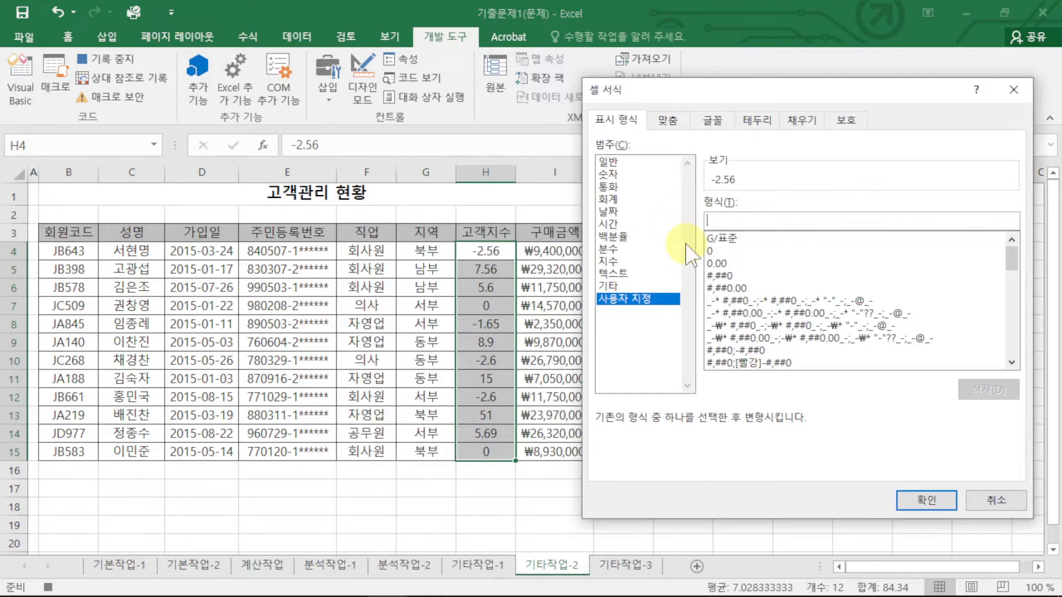
{"action": "type", "text": "["}
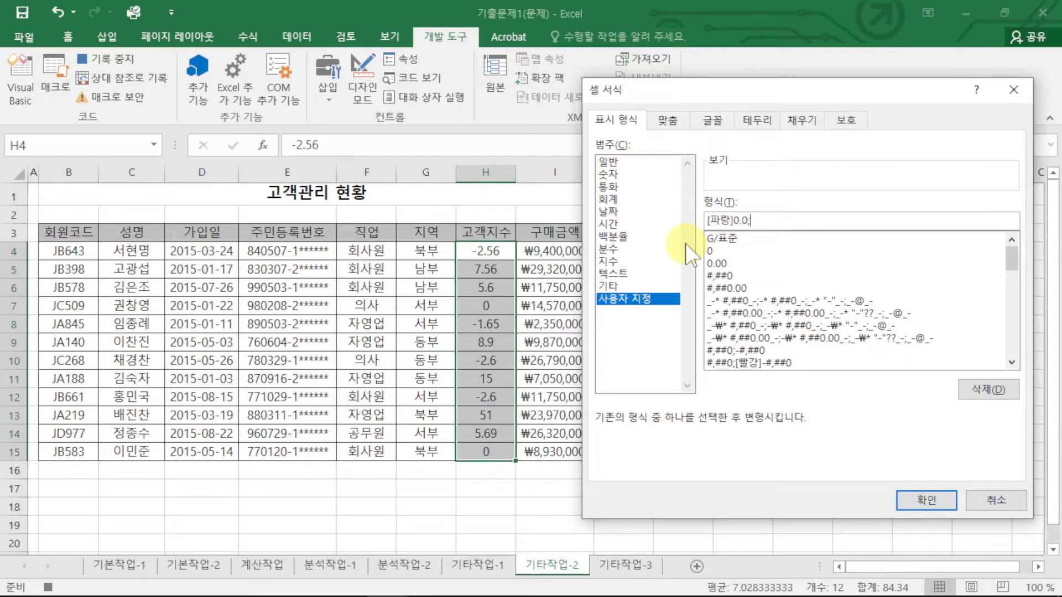
{"action": "type", "text": "강]0.0"}
Step: Add a third section "■" for zero values to the custom format and apply it to H4:H15
{"action": "type", "text": "ㅁ"}
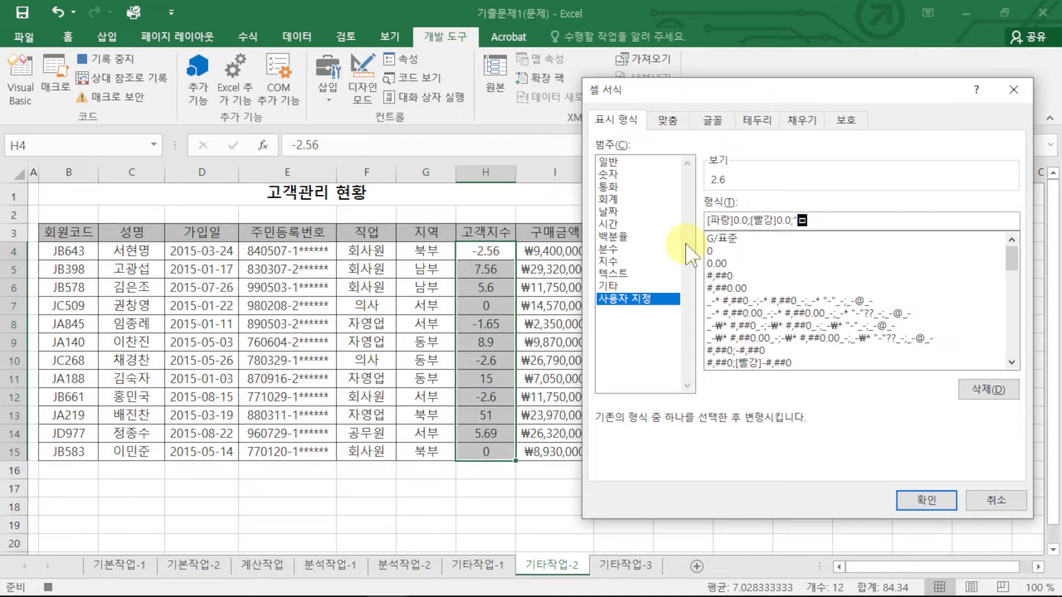
{"action": "key", "text": "Hangul_Hanja"}
{"action": "left_click", "coordinate": [692, 285]}
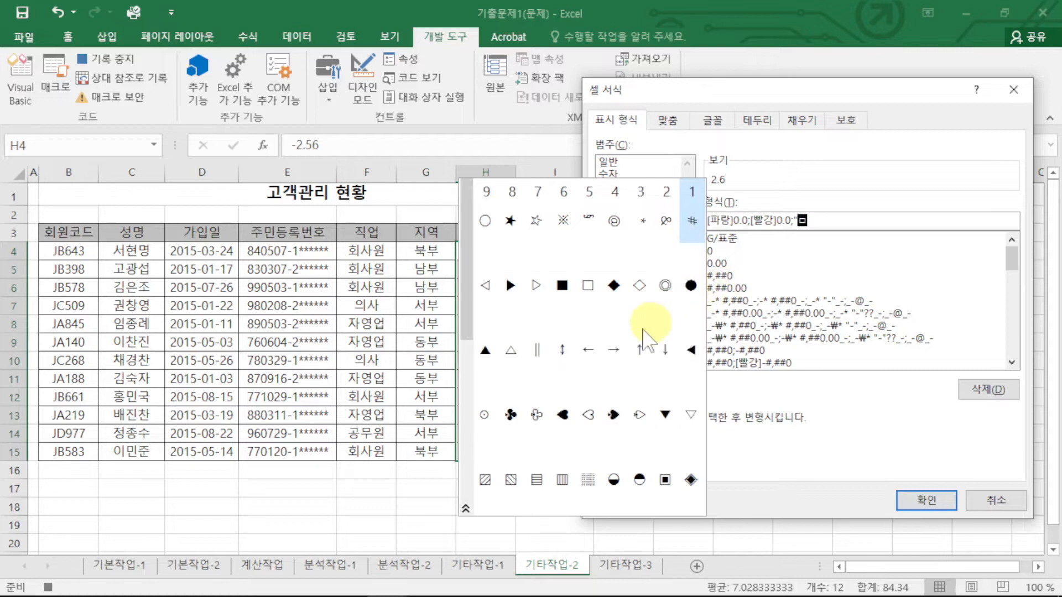
{"action": "left_click", "coordinate": [563, 285]}
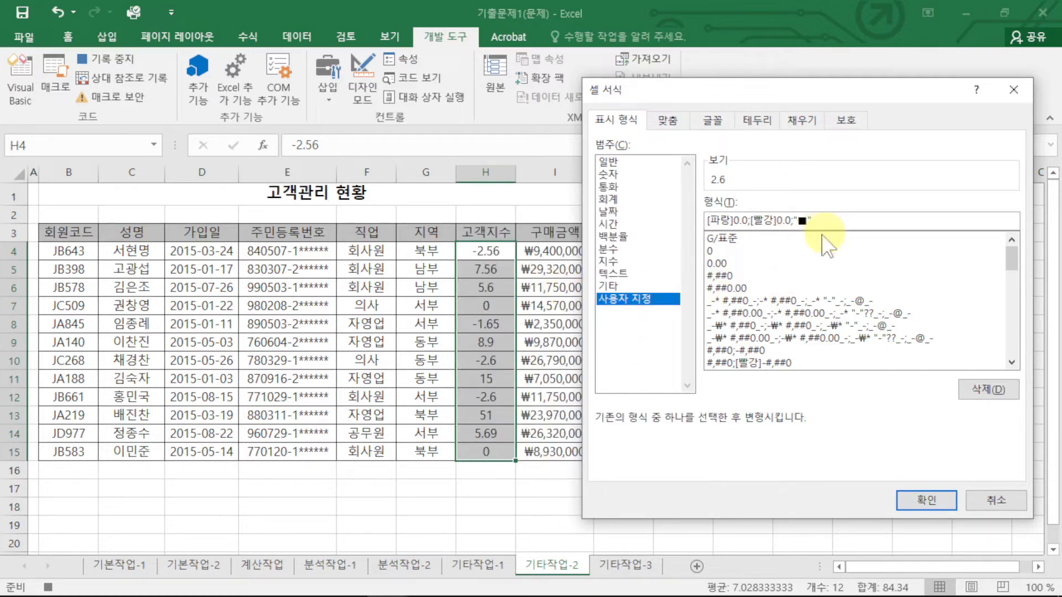
{"action": "left_click_drag", "start_coordinate": [748, 222], "coordinate": [782, 224]}
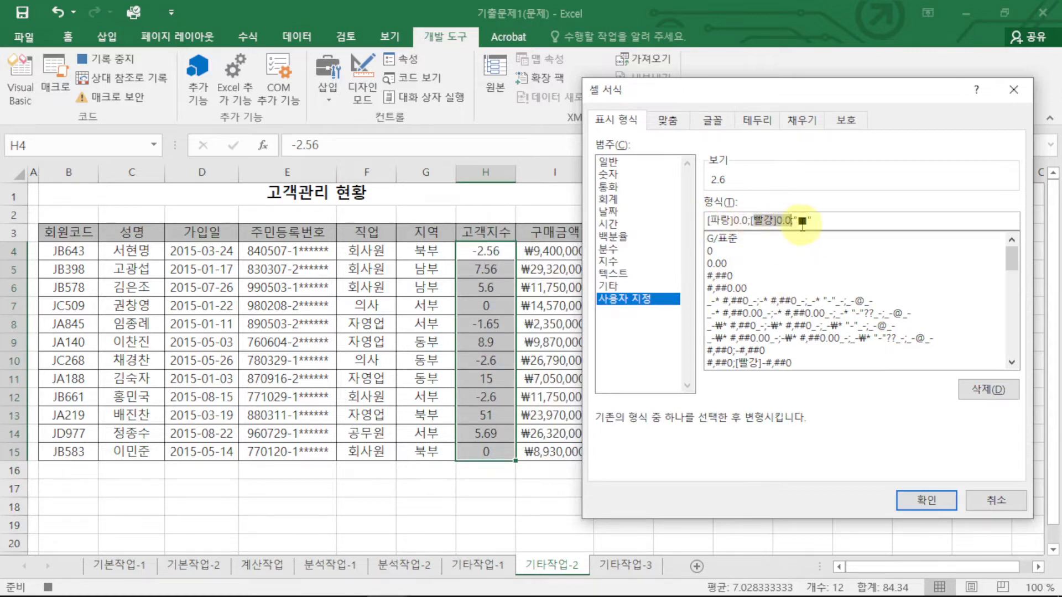
{"action": "left_click", "coordinate": [824, 221]}
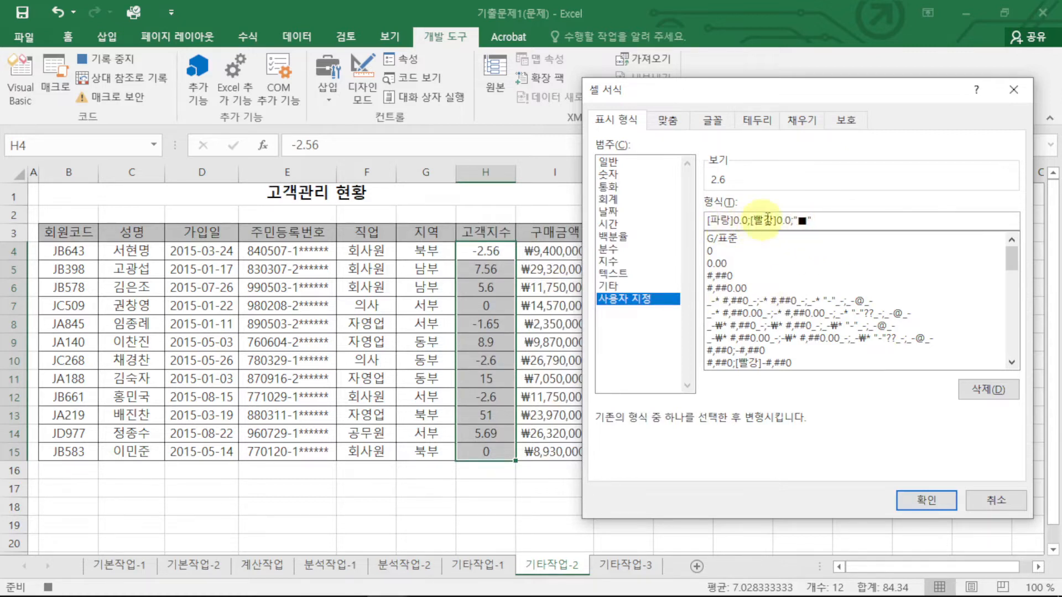
{"action": "left_click", "coordinate": [925, 499]}
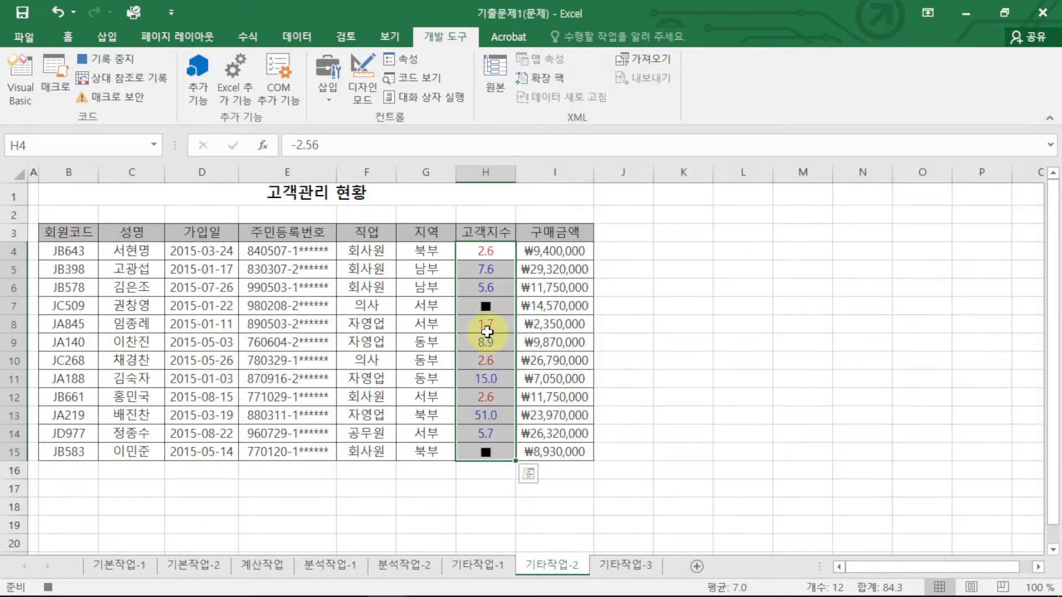
Step: Deselect the formatted range, stop the macro recording and select cell K4
{"action": "left_click", "coordinate": [653, 214]}
{"action": "left_click", "coordinate": [99, 59]}
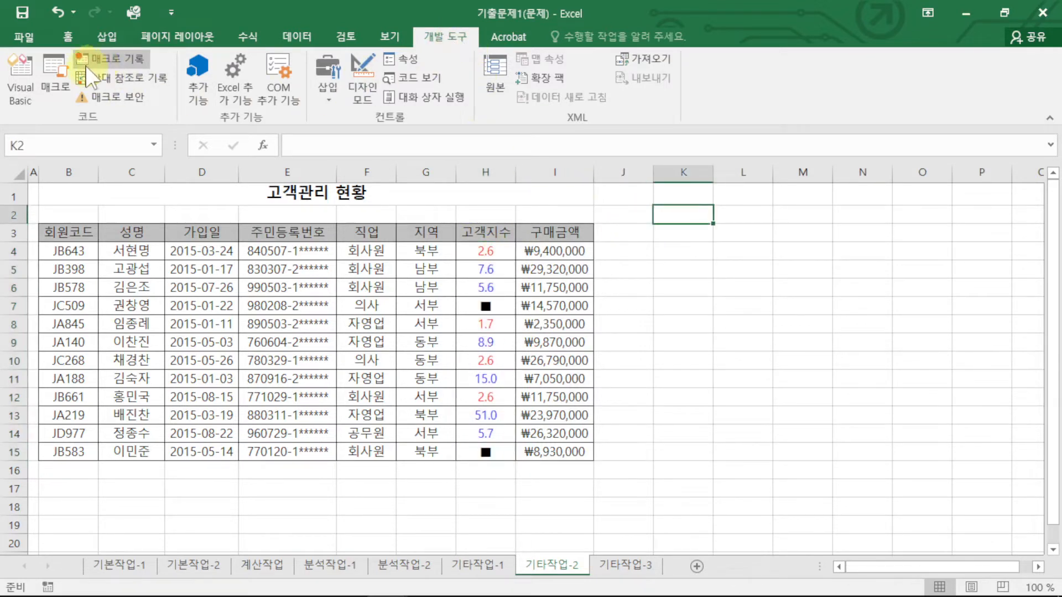
{"action": "left_click", "coordinate": [688, 232]}
{"action": "left_click", "coordinate": [691, 250]}
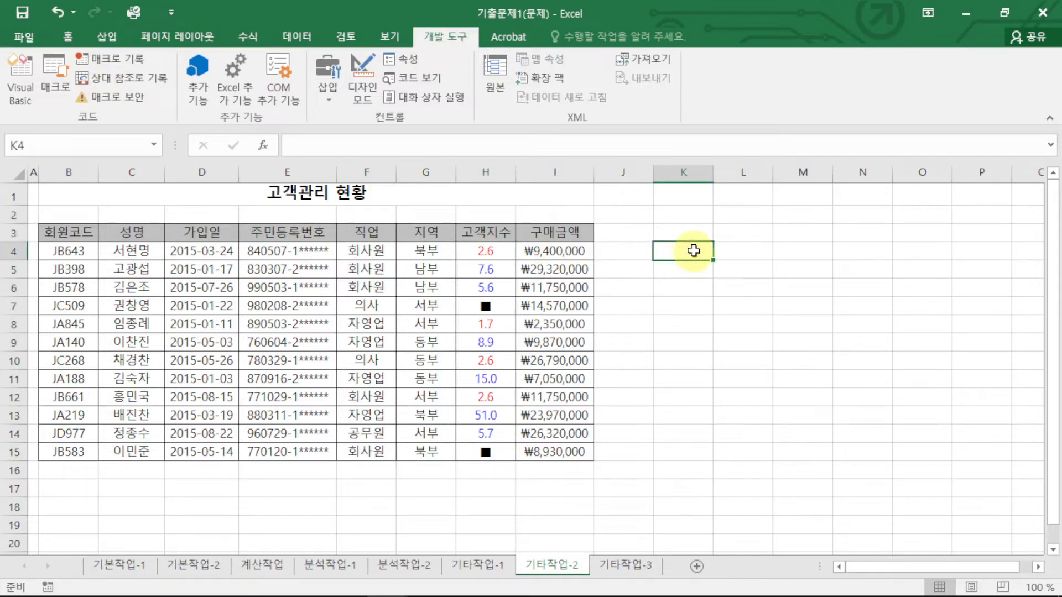
Step: Insert a form-control button over K4:L5 and assign the problem workbook's own 고객지수 macro to it
{"action": "left_click_drag", "start_coordinate": [706, 248], "coordinate": [741, 266]}
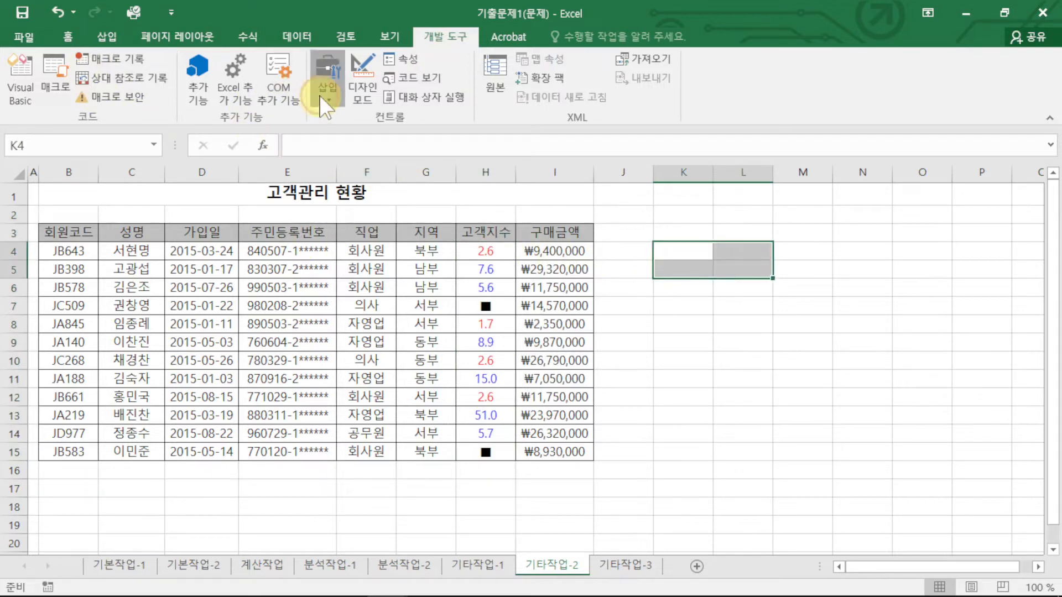
{"action": "left_click", "coordinate": [328, 83]}
{"action": "left_click", "coordinate": [324, 140]}
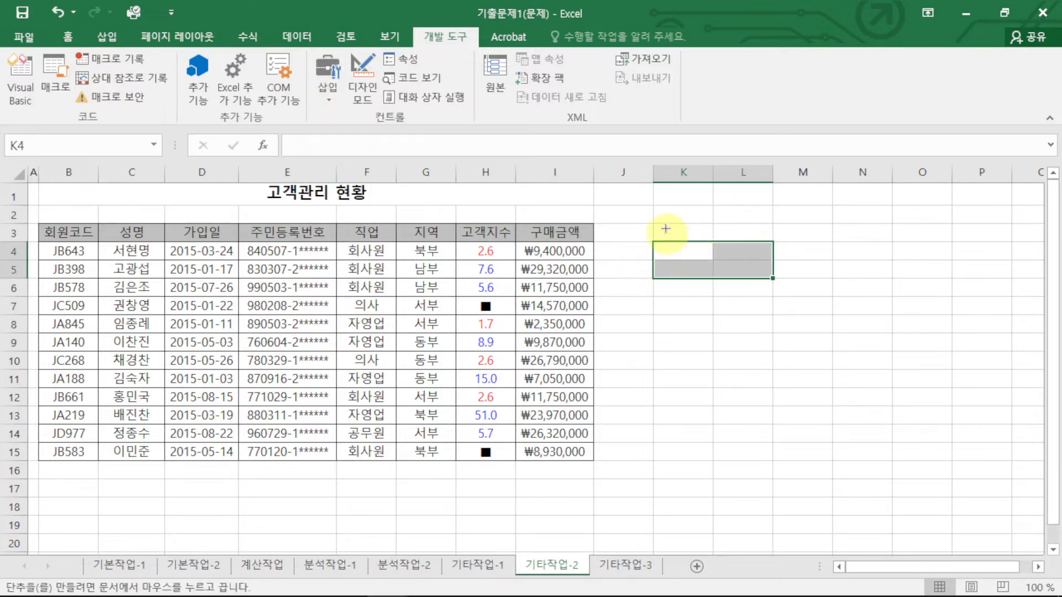
{"action": "left_click_drag", "start_coordinate": [655, 242], "coordinate": [762, 274]}
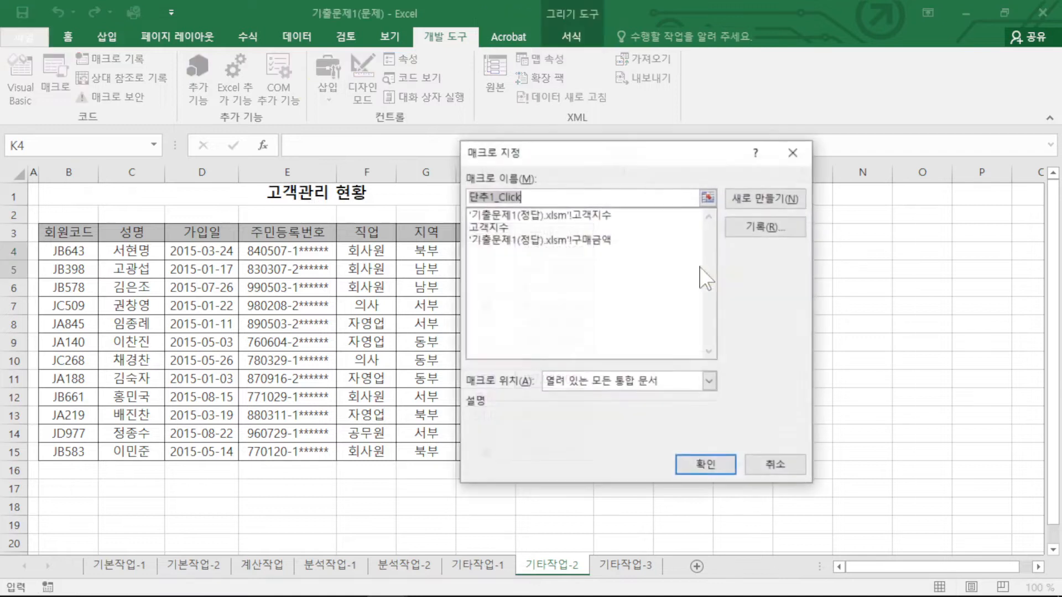
{"action": "left_click", "coordinate": [509, 227]}
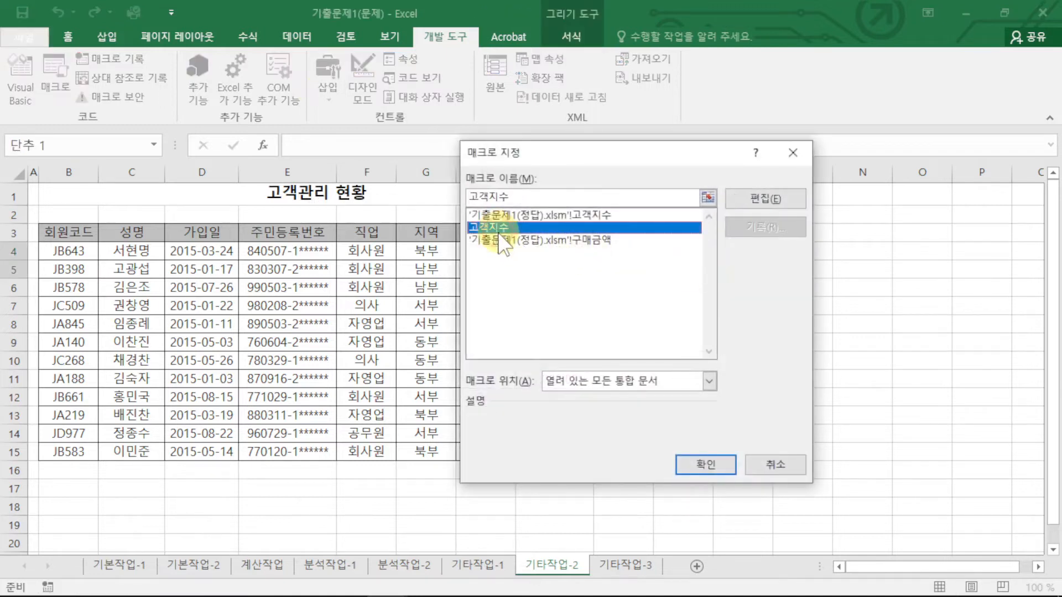
{"action": "left_click", "coordinate": [707, 465]}
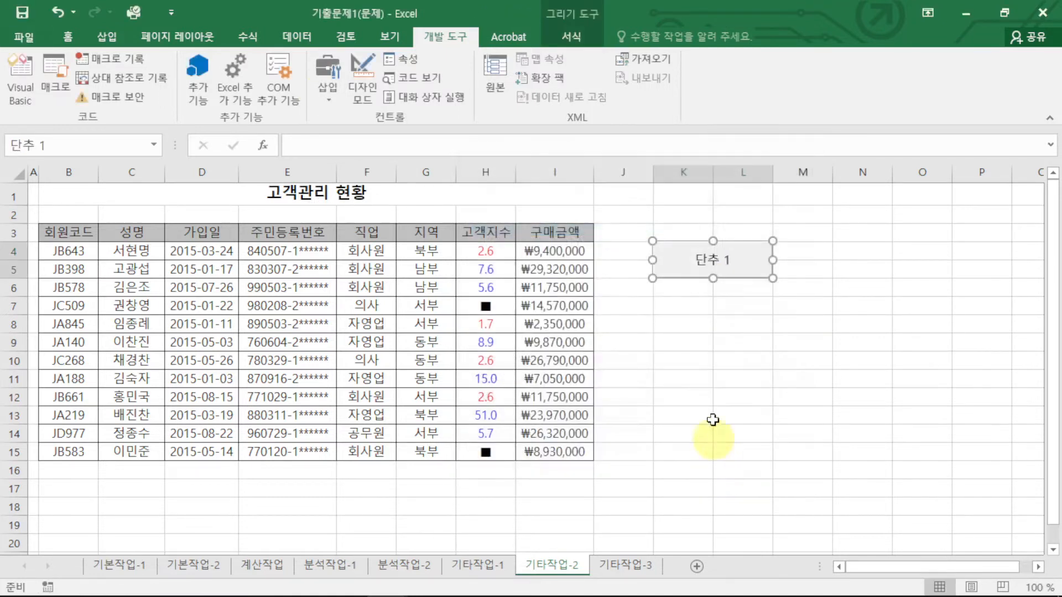
Step: Label the new button 고객지수 and run it once to test its macro
{"action": "type", "text": "고객지수"}
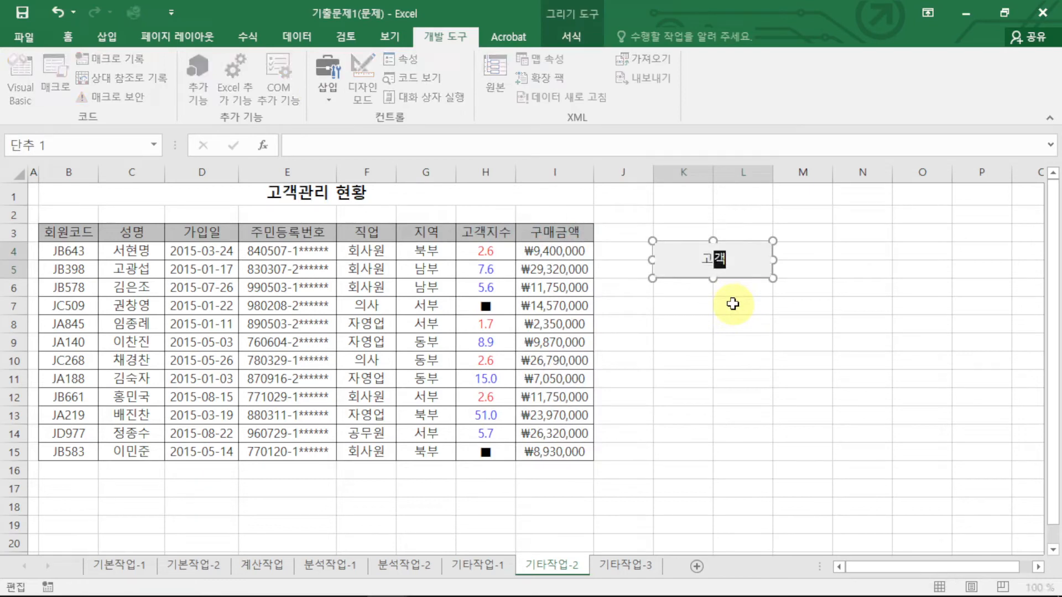
{"action": "left_click", "coordinate": [733, 303]}
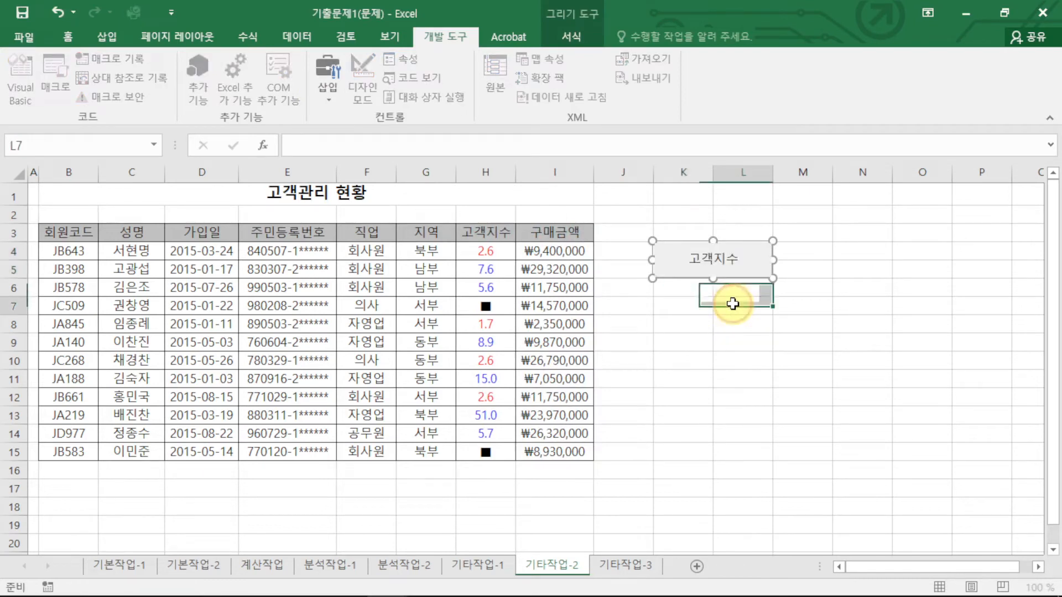
{"action": "left_click", "coordinate": [737, 270]}
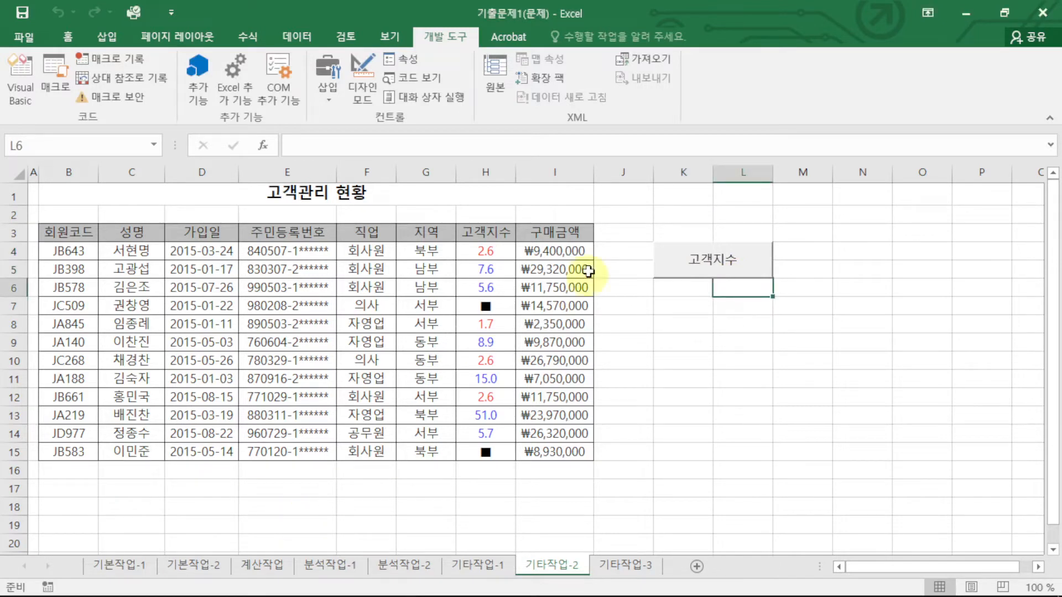
Step: Start recording a new macro named 구매금액 in the current workbook
{"action": "left_click", "coordinate": [100, 58]}
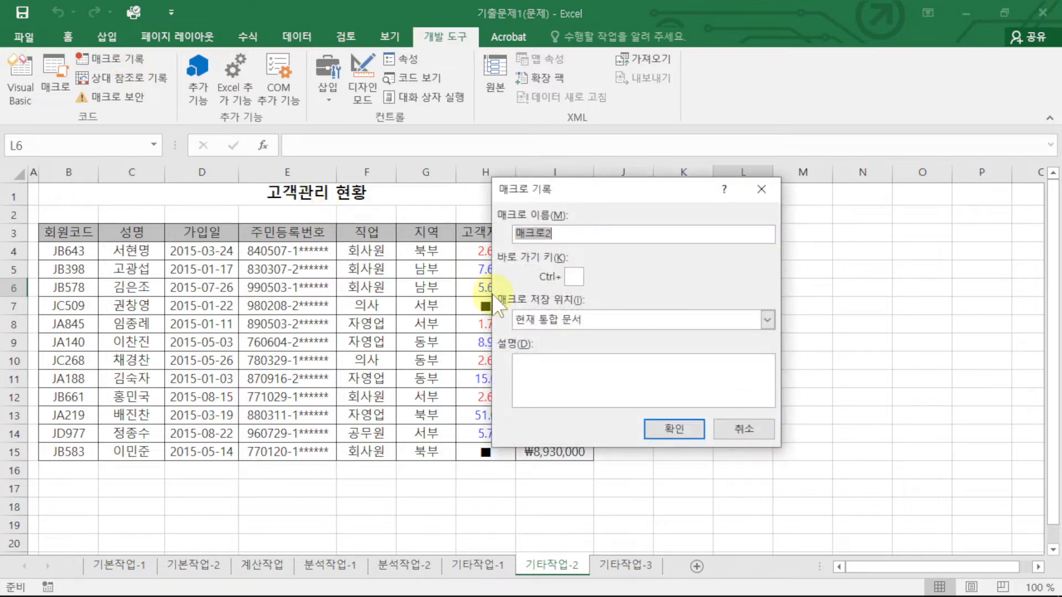
{"action": "type", "text": "구매금액"}
{"action": "left_click", "coordinate": [682, 428]}
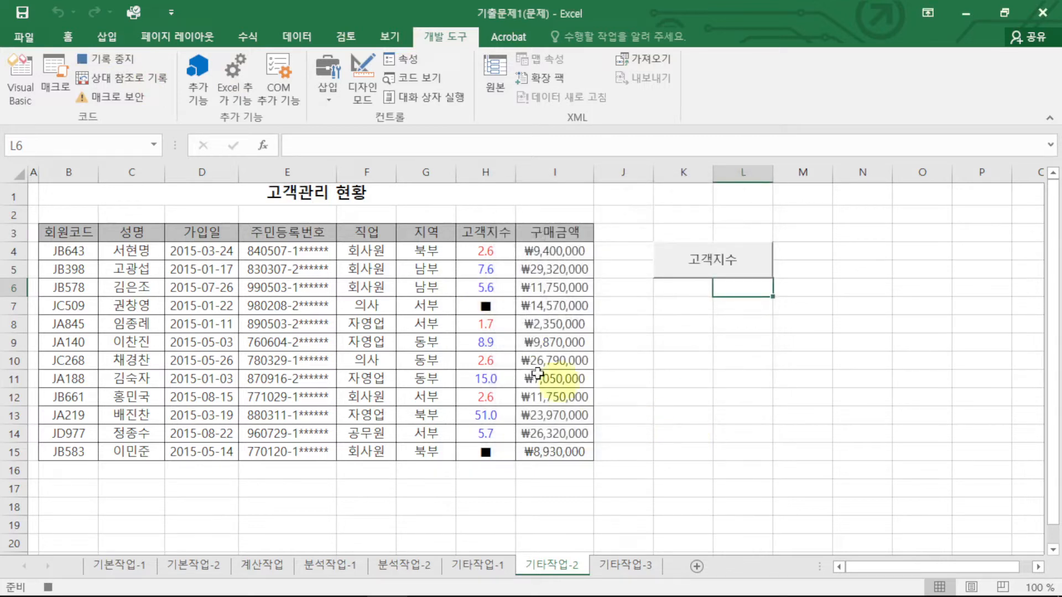
Step: For the 구매금액 values in I4:I15, replace the custom number format with a first section [>=10000000][빨강]#,###,"천원"
{"action": "left_click_drag", "start_coordinate": [547, 250], "coordinate": [554, 454]}
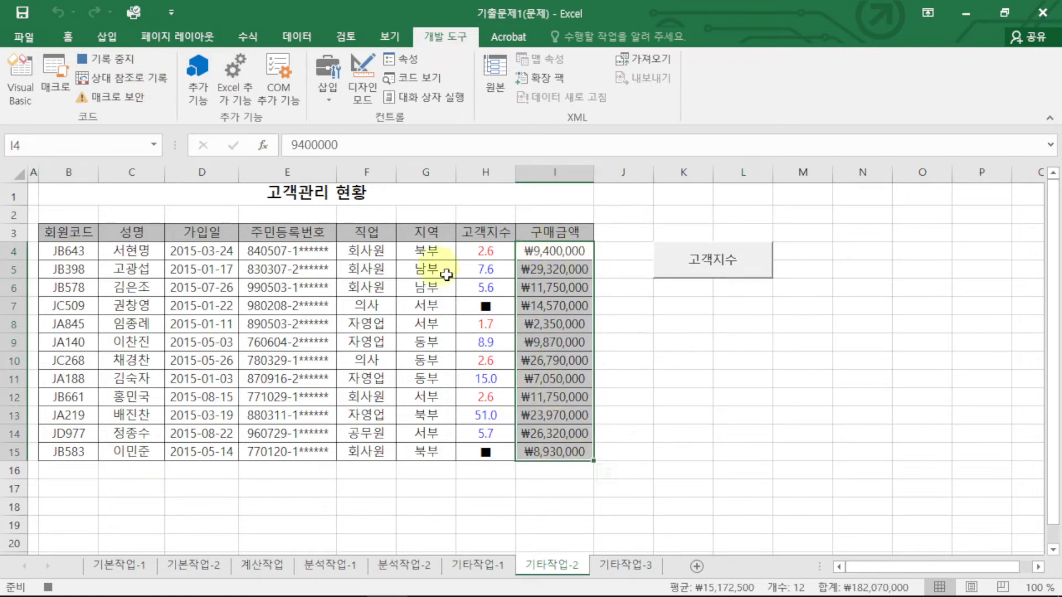
{"action": "right_click", "coordinate": [554, 269]}
{"action": "left_click", "coordinate": [607, 503]}
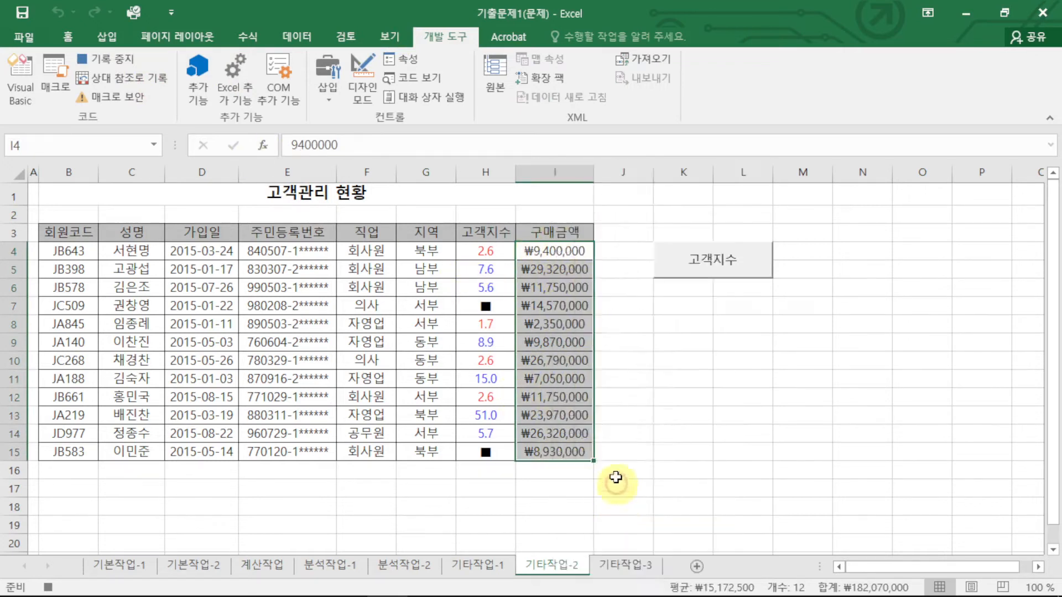
{"action": "left_click_drag", "start_coordinate": [607, 294], "coordinate": [474, 282]}
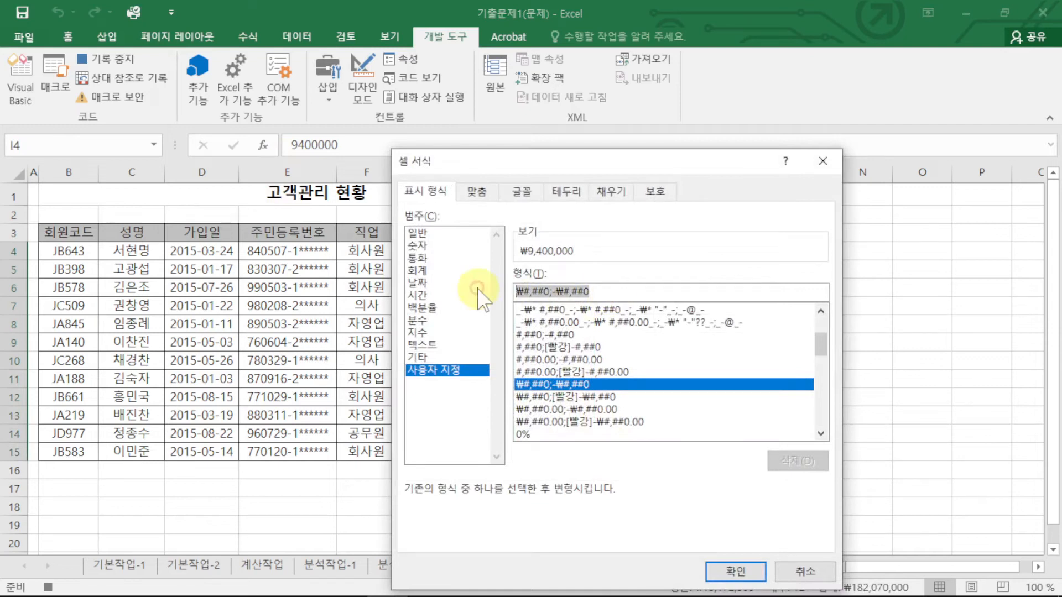
{"action": "key", "text": "BackSpace"}
{"action": "left_click_drag", "start_coordinate": [610, 161], "coordinate": [737, 111]}
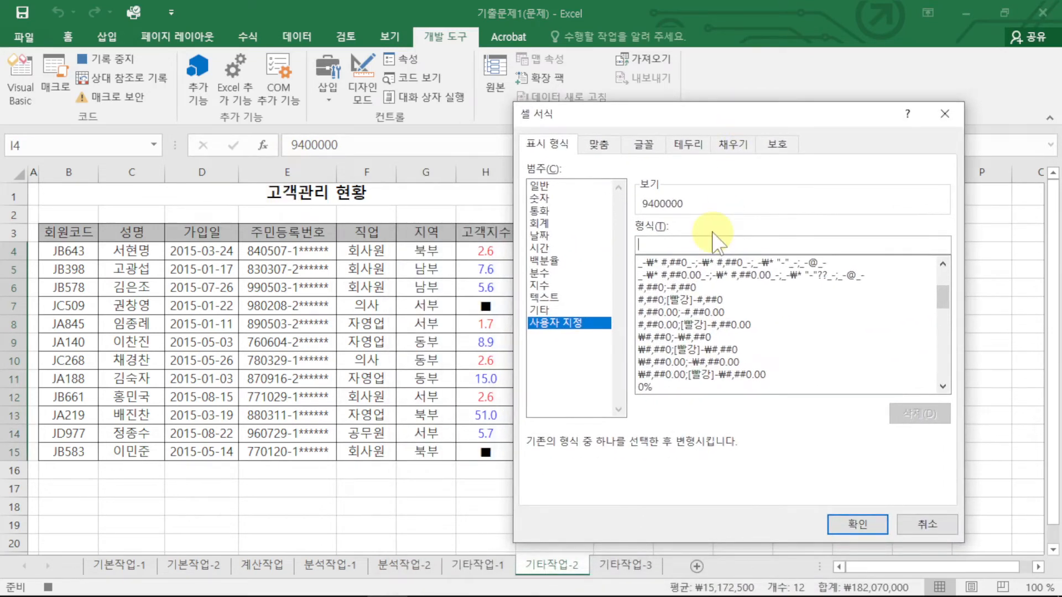
{"action": "type", "text": "["}
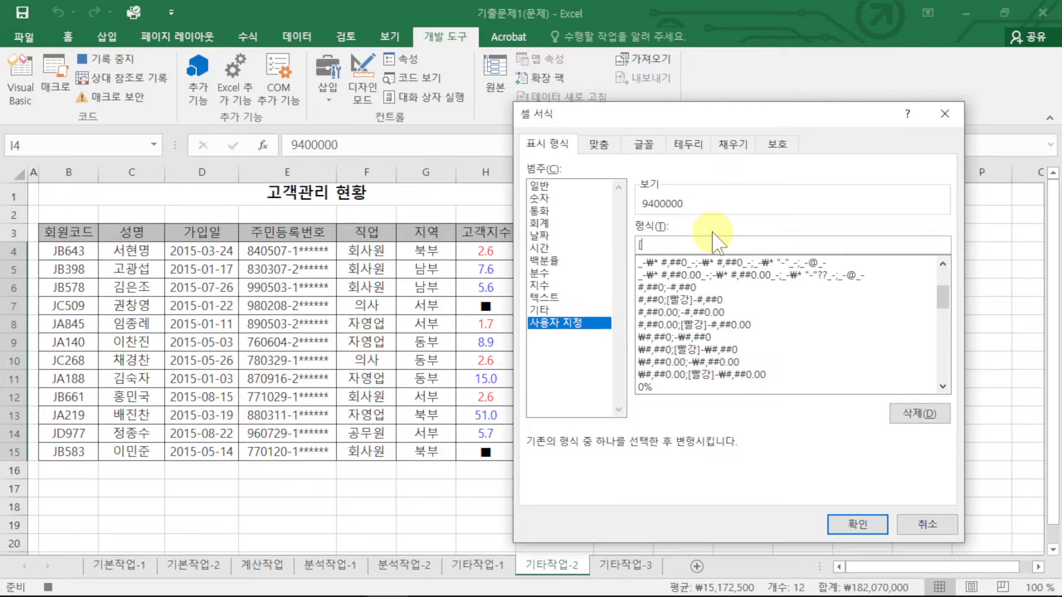
{"action": "type", "text": ">=10000000][빨강]"}
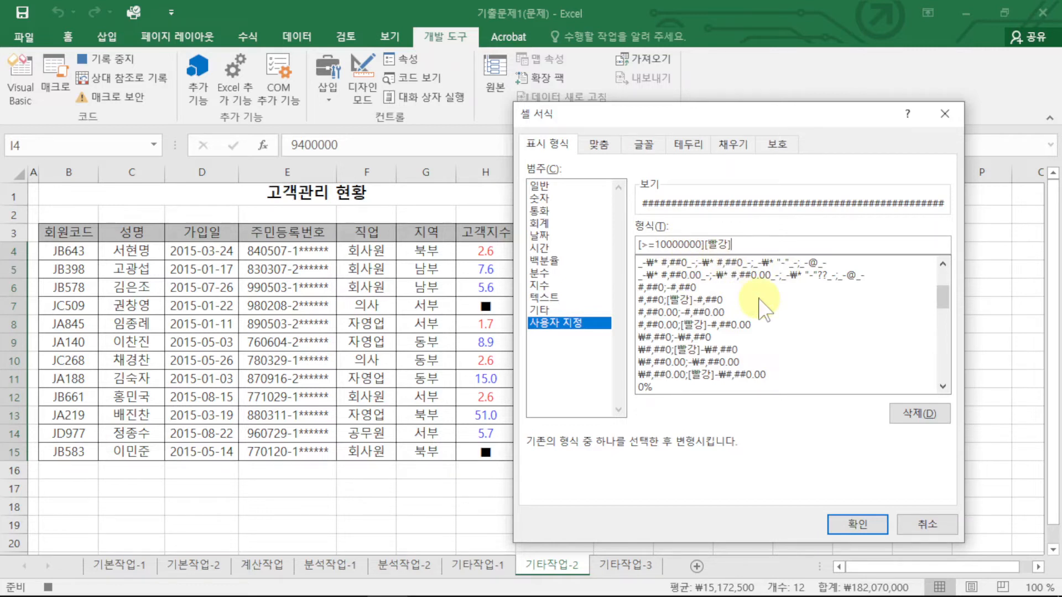
{"action": "type", "text": "#,##"}
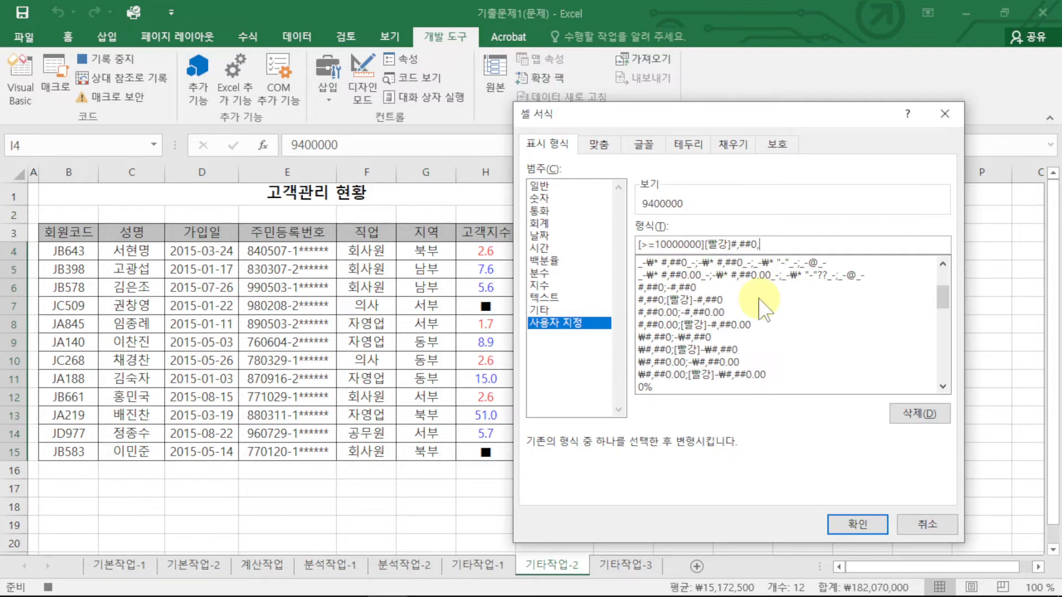
{"action": "type", "text": ","}
{"action": "key", "text": "BackSpace"}
{"action": "type", "text": "#,\"천원\";[>="}
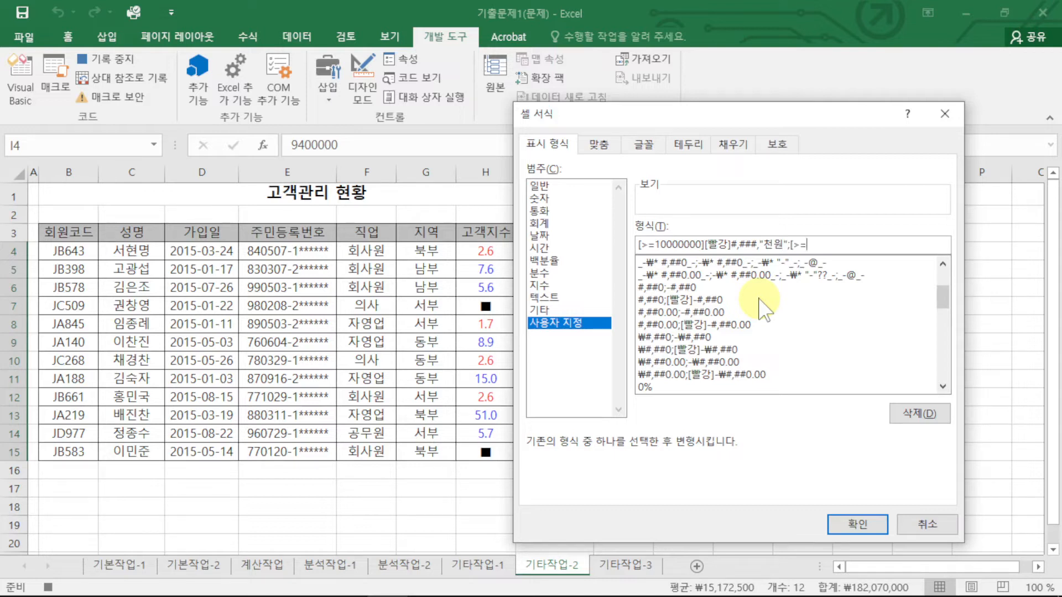
Step: Complete the second section of the custom format as [>0]#,###,"천원"
{"action": "key", "text": "BackSpace"}
{"action": "type", "text": "0]"}
{"action": "type", "text": "#"}
{"action": "type", "text": ","}
{"action": "type", "text": "###"}
{"action": "type", "text": ",\"처"}
{"action": "type", "text": "원"}
{"action": "type", "text": "\"천원"}
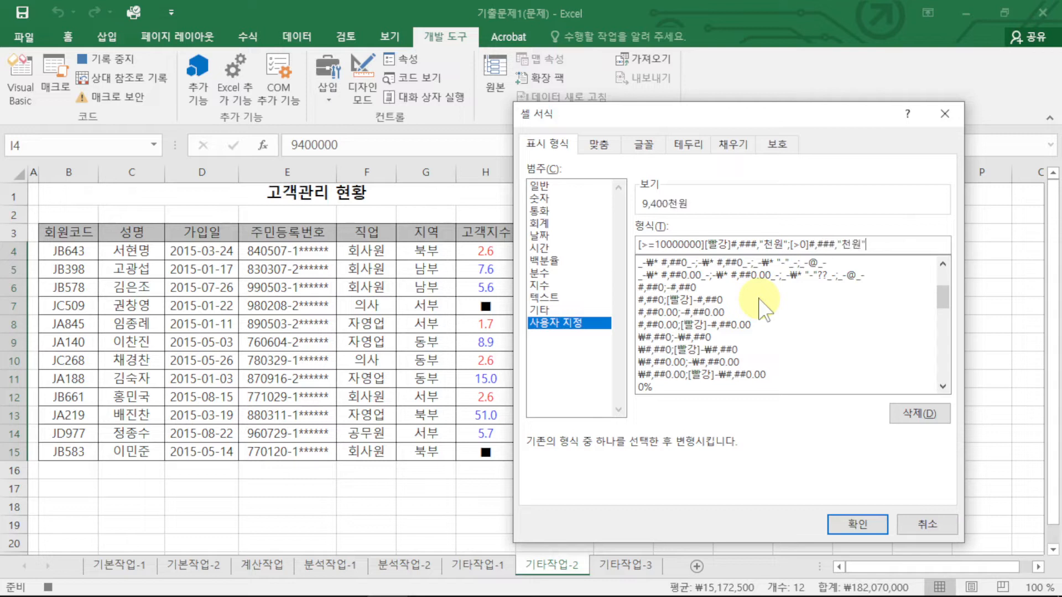
Step: Add a third section "※" to the custom format and apply it to I4:I15
{"action": "type", "text": ";\"ㅁ"}
{"action": "key", "text": "Hangul_Hanja"}
{"action": "left_click", "coordinate": [877, 380]}
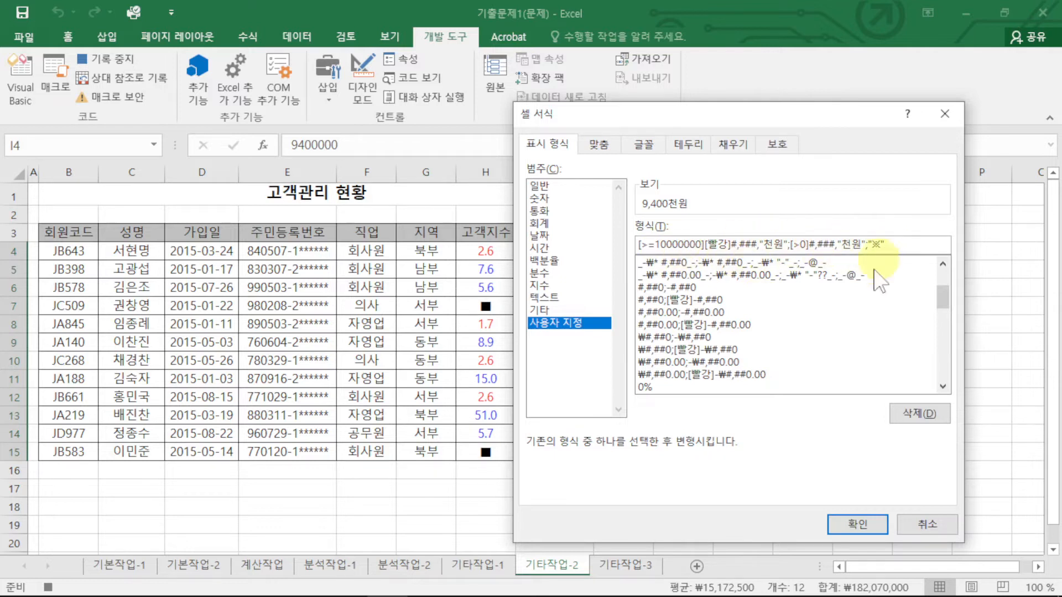
{"action": "left_click", "coordinate": [852, 522]}
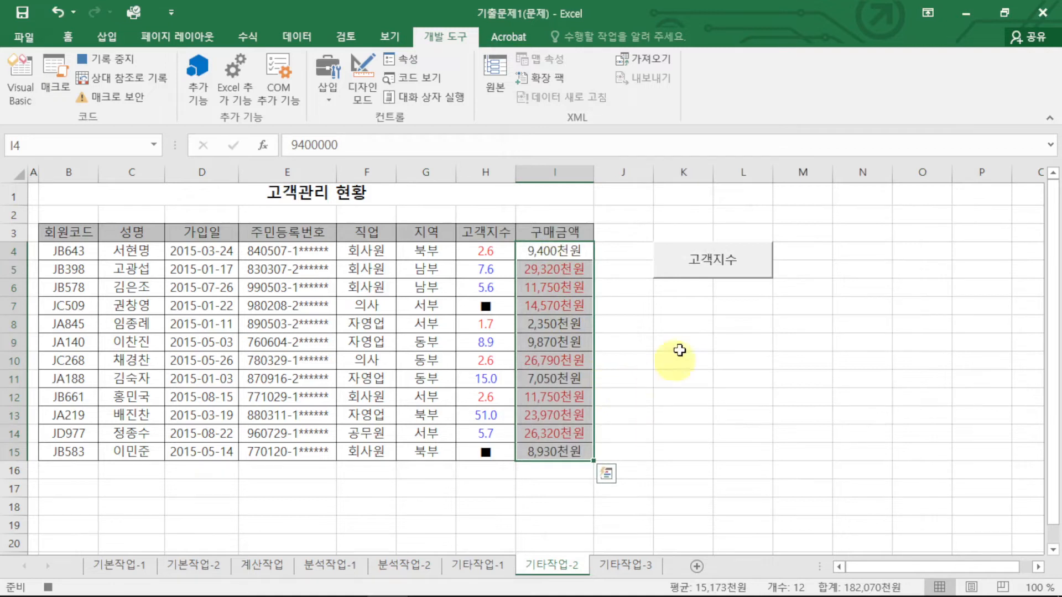
Step: Deselect the formatted 구매금액 range and stop recording the macro
{"action": "left_click", "coordinate": [629, 192]}
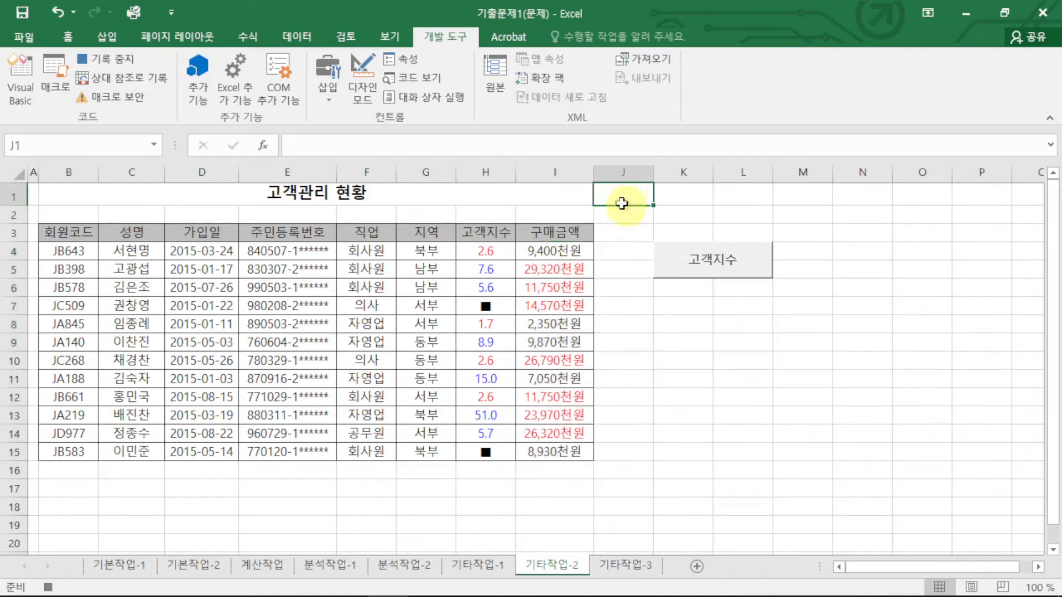
{"action": "left_click", "coordinate": [110, 59]}
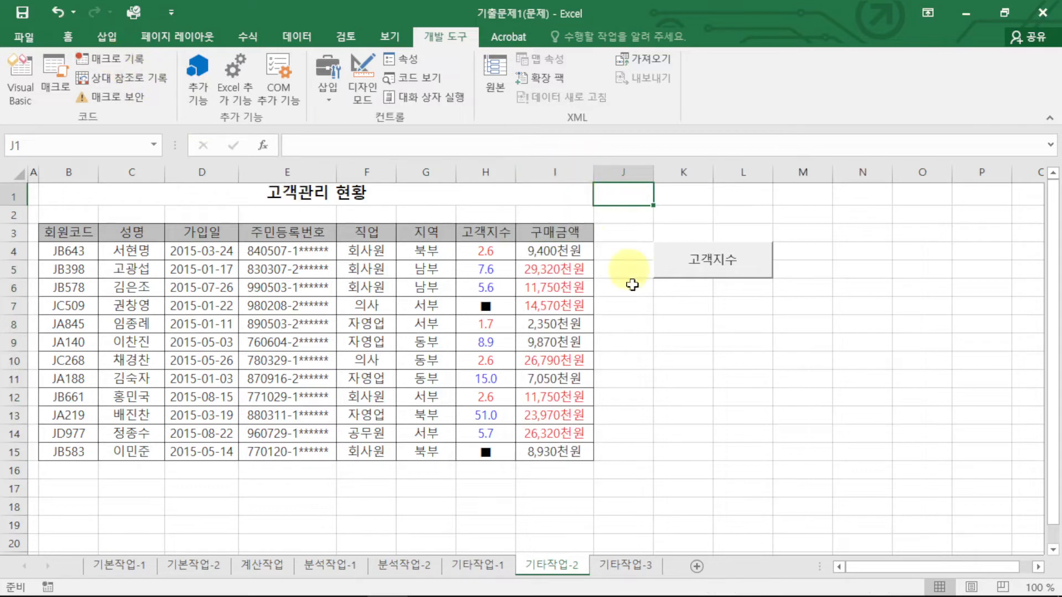
Step: Insert a form-control button over K7:L8 and assign the 구매금액 macro to it
{"action": "left_click_drag", "start_coordinate": [689, 304], "coordinate": [718, 322]}
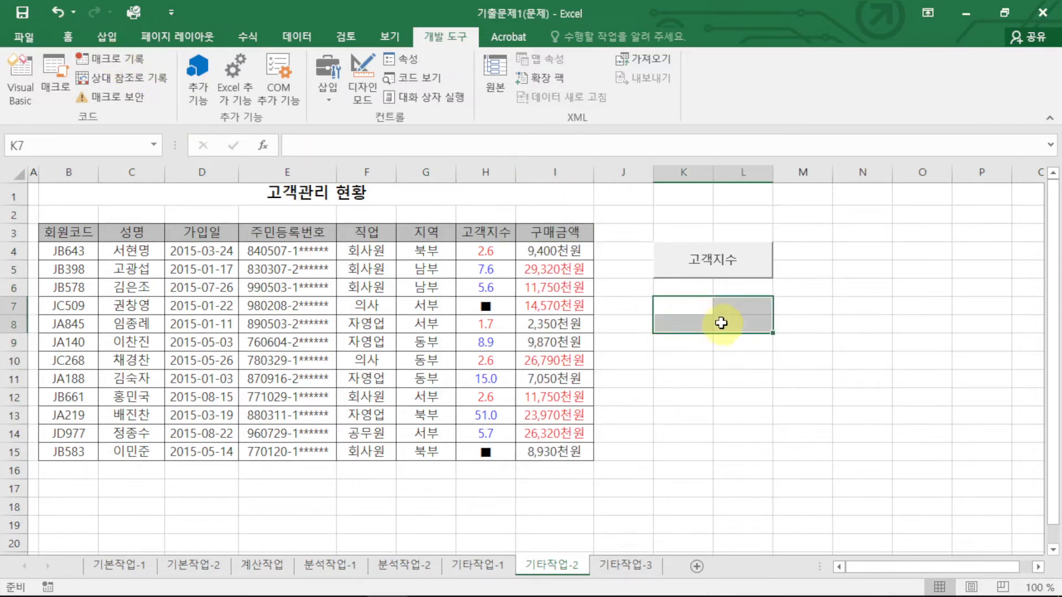
{"action": "left_click", "coordinate": [328, 88]}
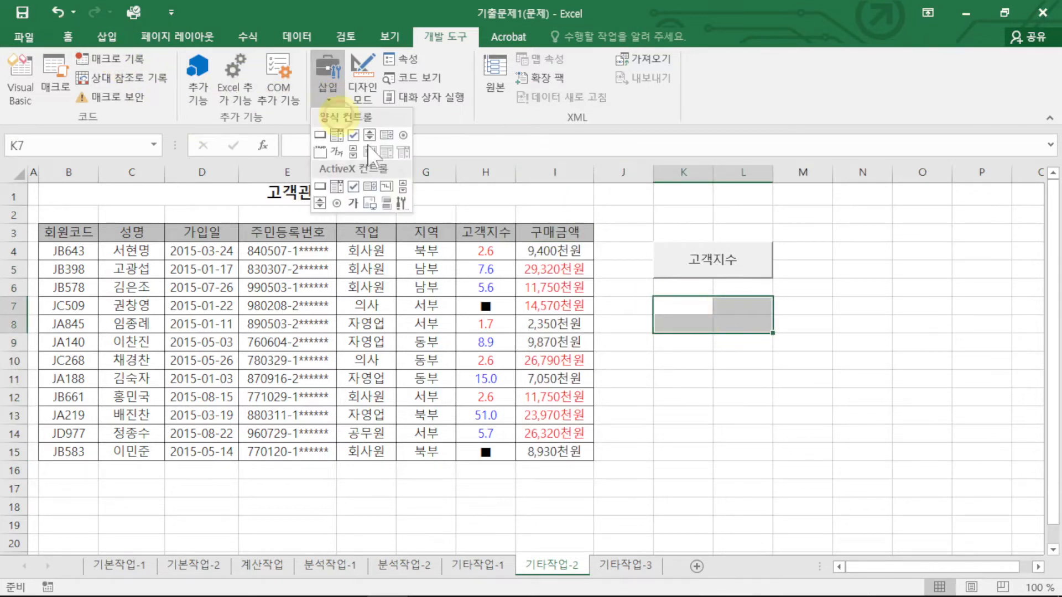
{"action": "left_click", "coordinate": [320, 191]}
{"action": "left_click", "coordinate": [328, 89]}
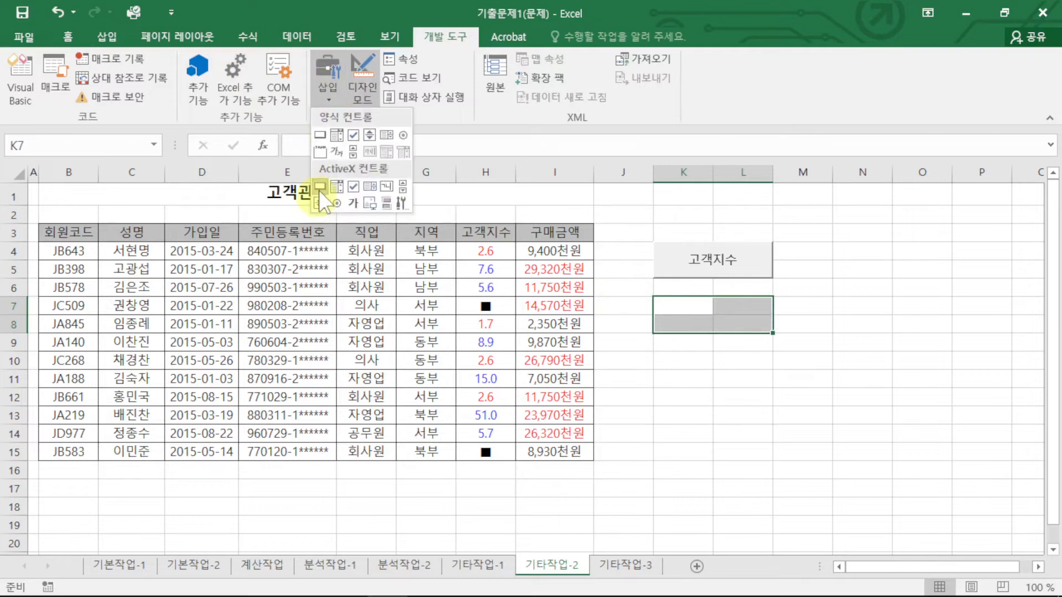
{"action": "left_click", "coordinate": [319, 136]}
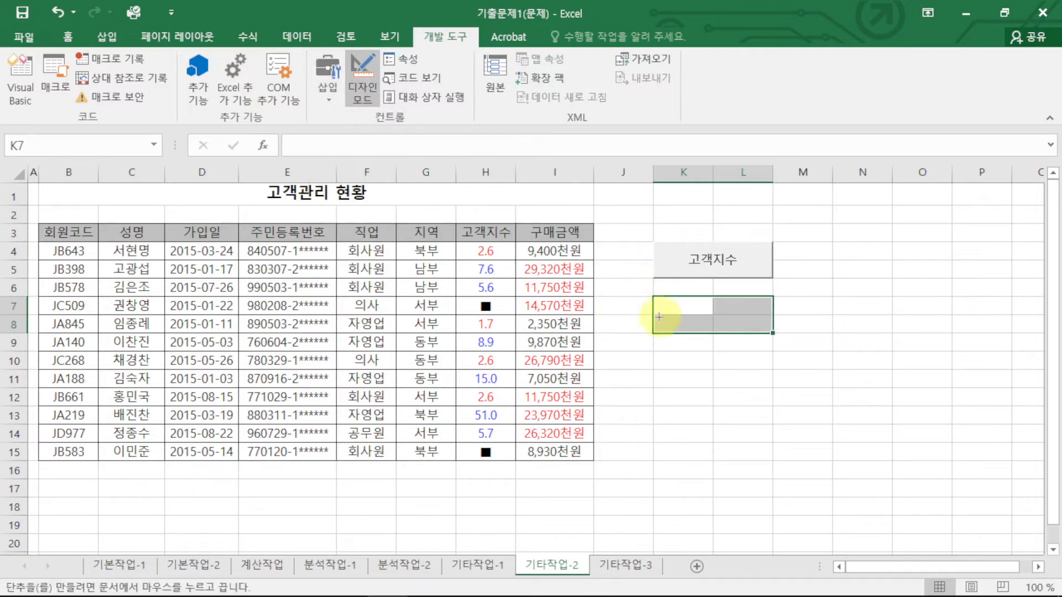
{"action": "left_click_drag", "start_coordinate": [675, 310], "coordinate": [754, 332]}
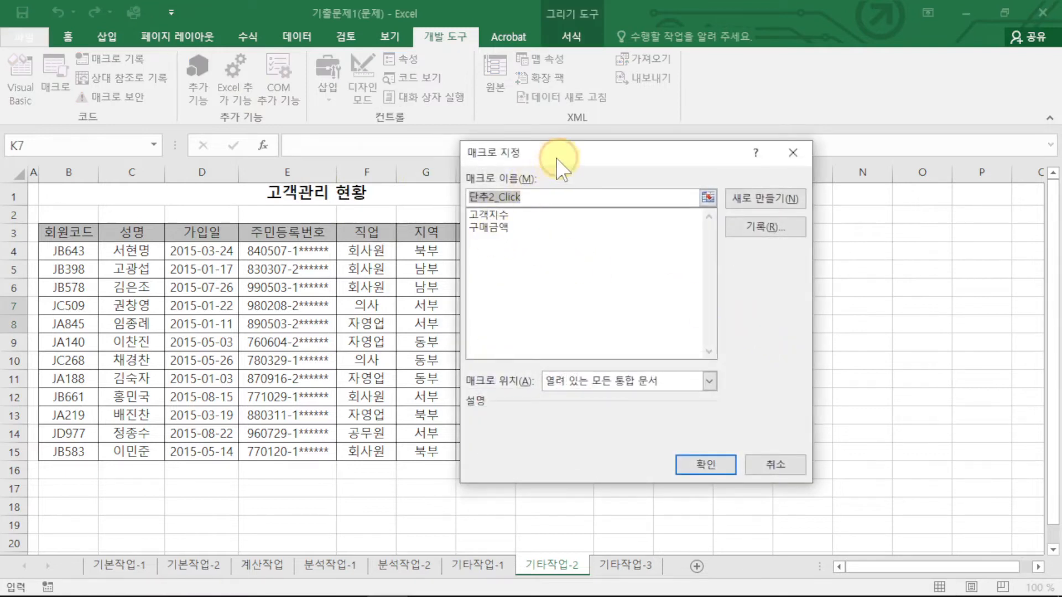
{"action": "left_click_drag", "start_coordinate": [550, 157], "coordinate": [347, 164]}
{"action": "left_click", "coordinate": [283, 233]}
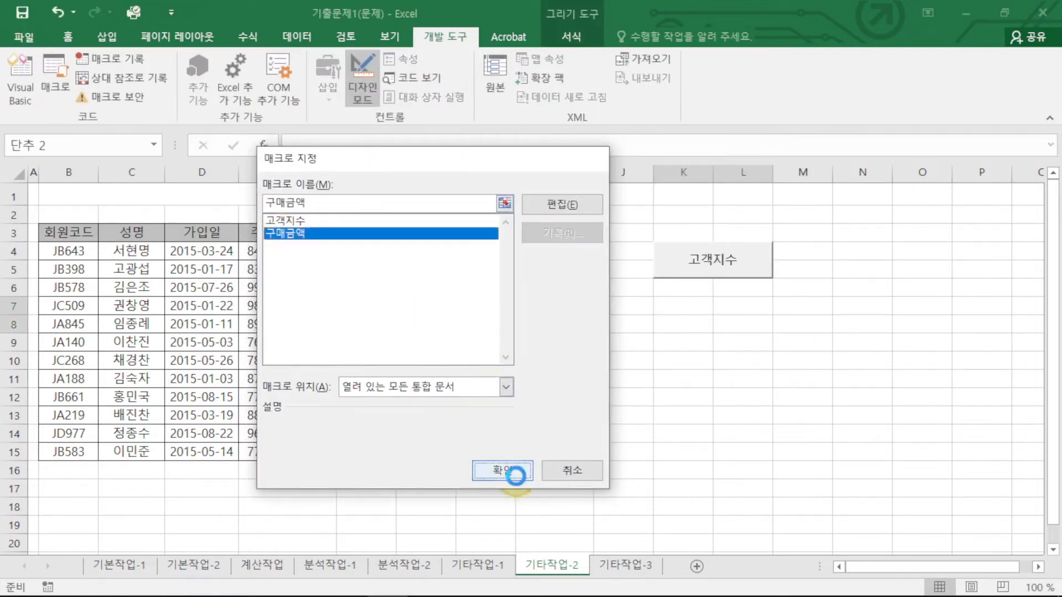
{"action": "left_click", "coordinate": [501, 470]}
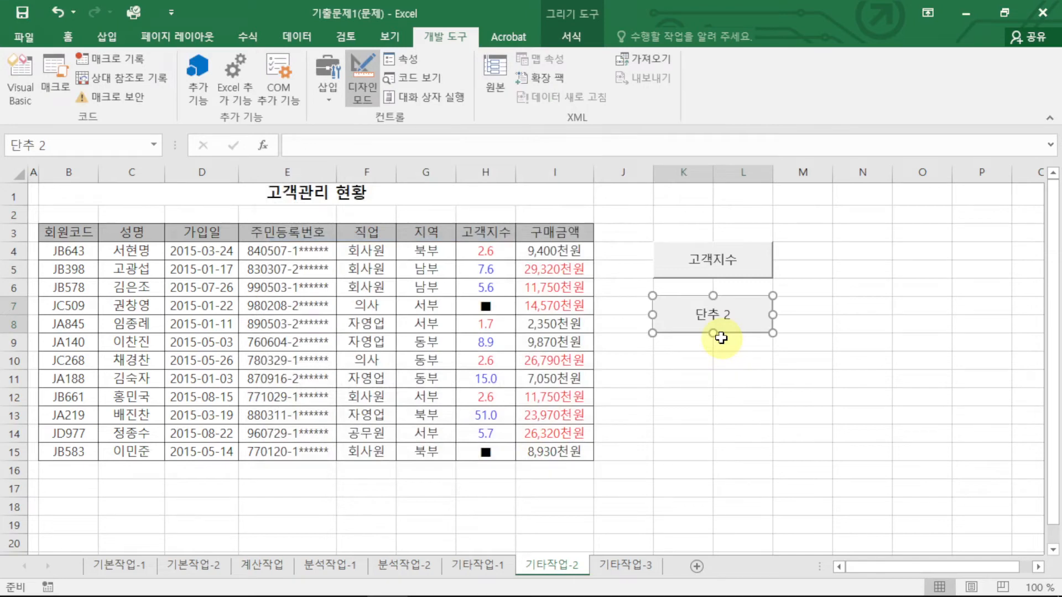
Step: Label the second button 구매금액 and leave its text editing
{"action": "left_click", "coordinate": [721, 338]}
{"action": "key", "text": "ctrl+a"}
{"action": "type", "text": "구매금액"}
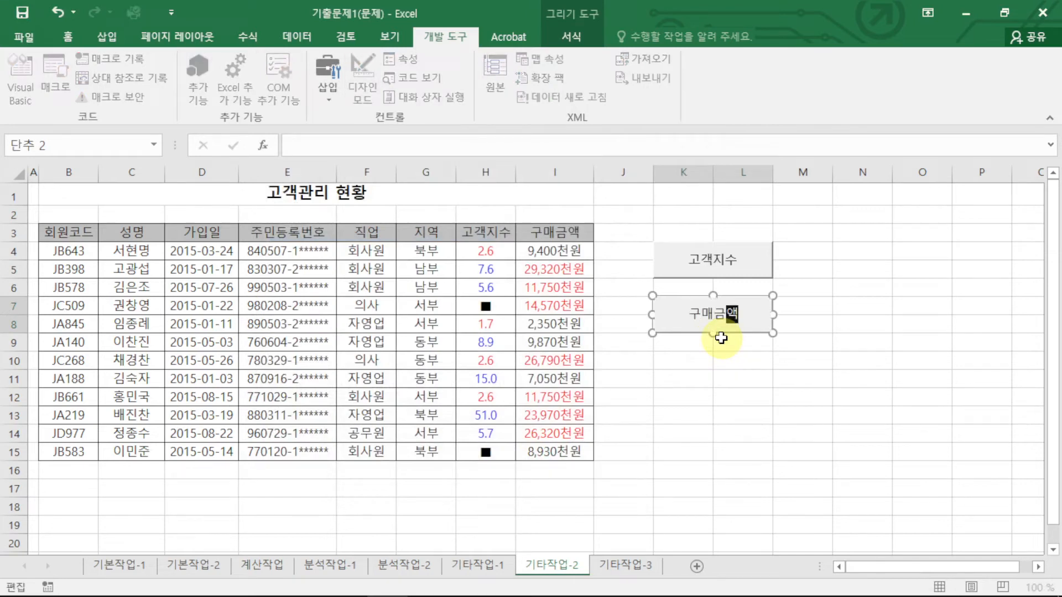
{"action": "left_click", "coordinate": [807, 342]}
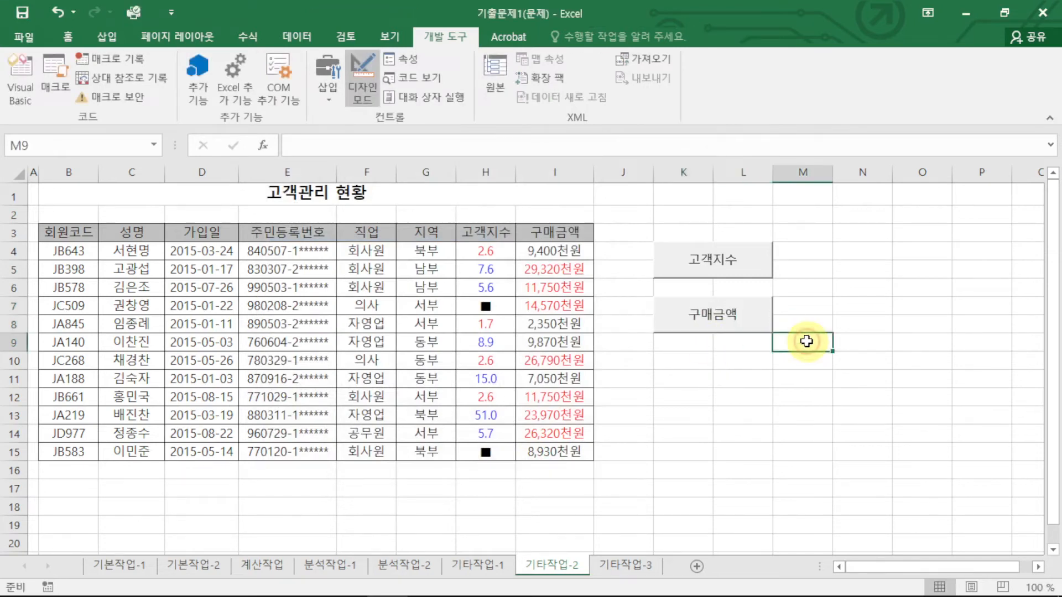
Step: Run the 고객지수 and 구매금액 buttons to test both macros
{"action": "left_click", "coordinate": [692, 266]}
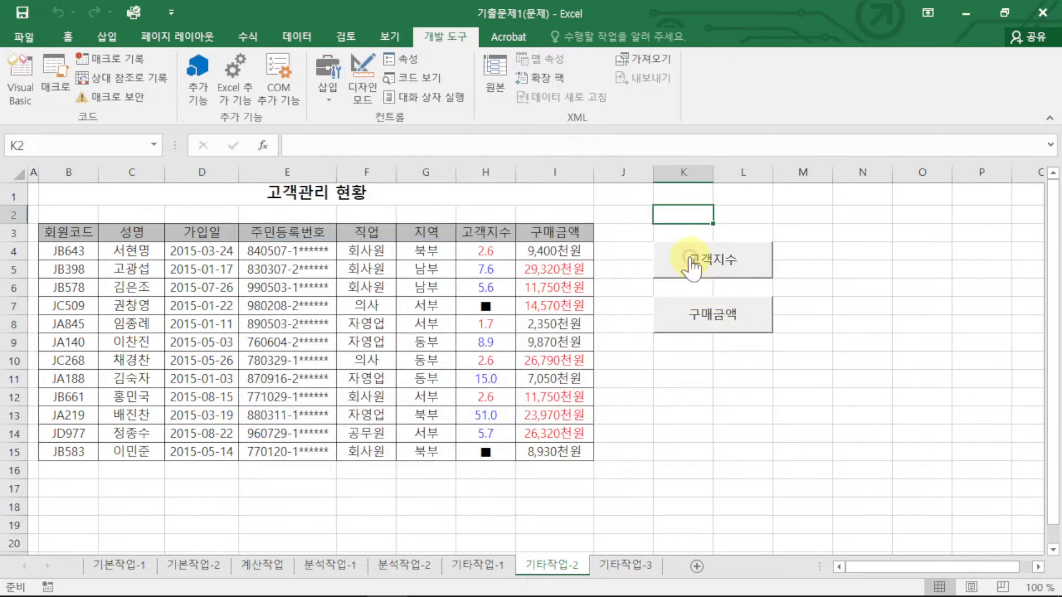
{"action": "left_click", "coordinate": [687, 320]}
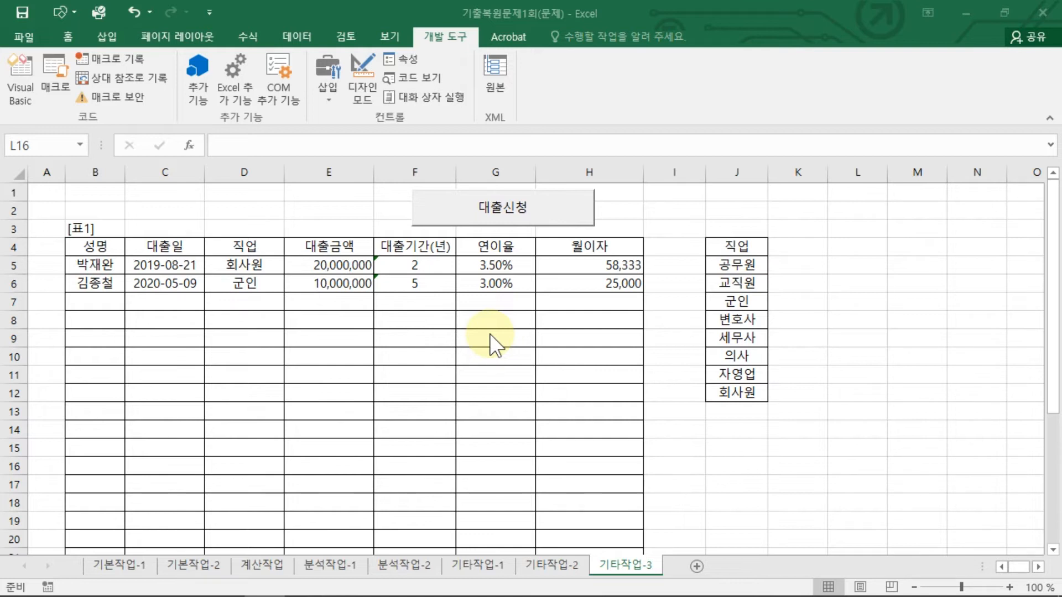
{"action": "key", "text": "ctrl+shift+d"}
{"action": "left_click_drag", "start_coordinate": [498, 276], "coordinate": [521, 309]}
{"action": "left_click_drag", "start_coordinate": [506, 284], "coordinate": [490, 318]}
{"action": "mouse_move", "coordinate": [532, 284]}
{"action": "left_mouse_down"}
{"action": "mouse_move", "coordinate": [515, 309]}
{"action": "mouse_move", "coordinate": [546, 293]}
{"action": "mouse_move", "coordinate": [507, 322]}
{"action": "left_mouse_up"}
{"action": "key", "text": "Escape"}
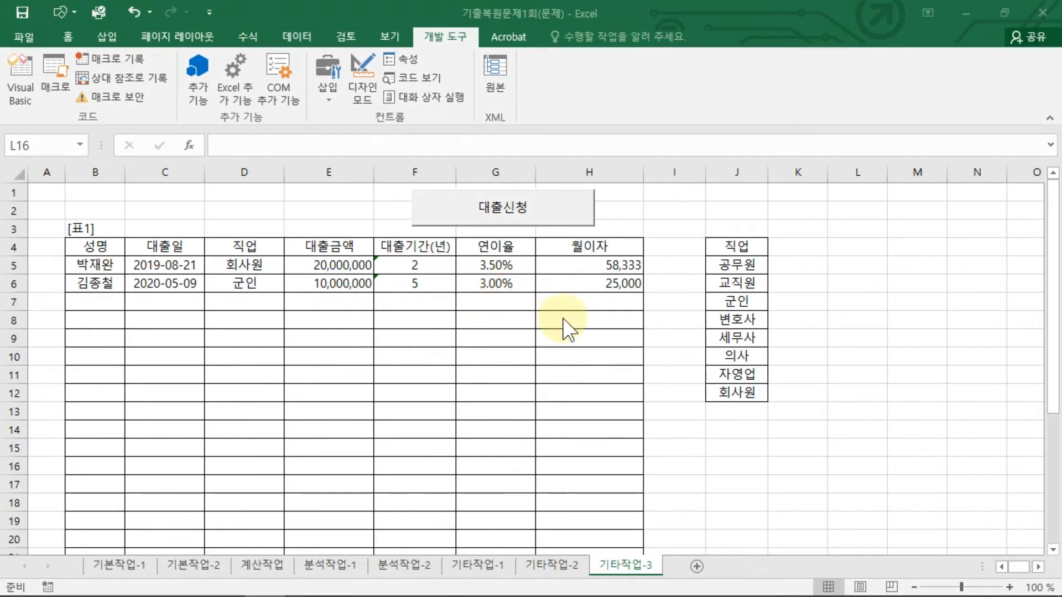
{"action": "left_click", "coordinate": [670, 278]}
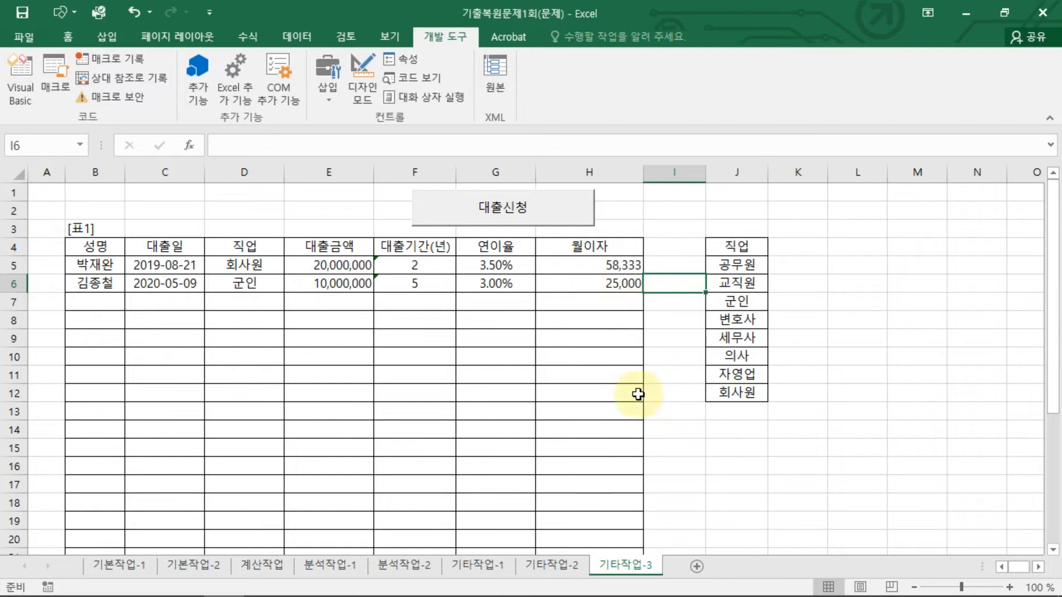
{"action": "mouse_move", "coordinate": [715, 210]}
{"action": "left_mouse_down"}
{"action": "mouse_move", "coordinate": [703, 243]}
{"action": "mouse_move", "coordinate": [744, 244]}
{"action": "mouse_move", "coordinate": [703, 243]}
{"action": "left_mouse_up"}
{"action": "left_click_drag", "start_coordinate": [591, 191], "coordinate": [569, 227]}
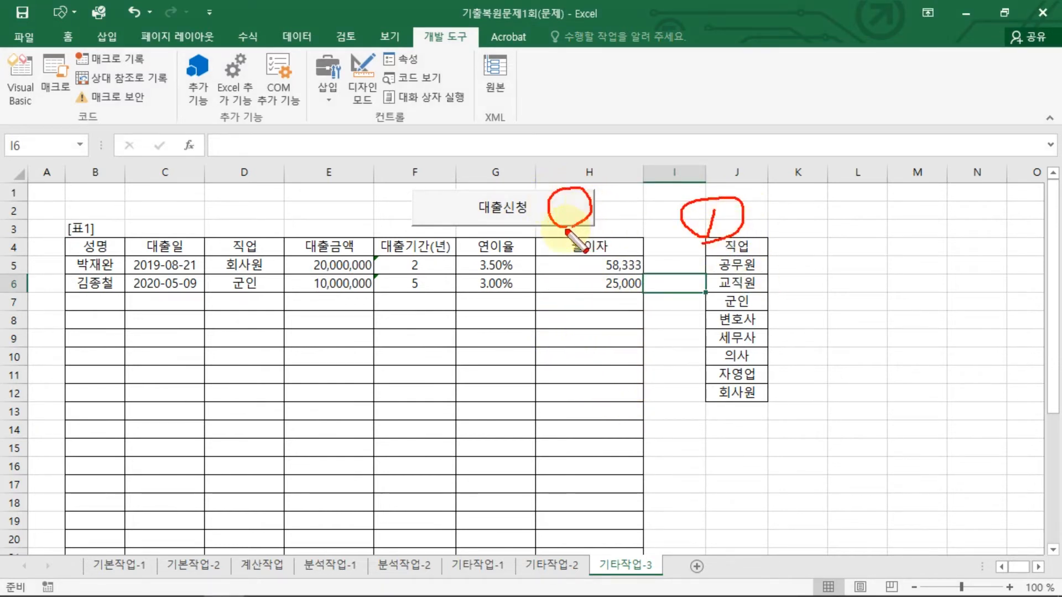
{"action": "mouse_move", "coordinate": [695, 307]}
{"action": "left_mouse_down"}
{"action": "mouse_move", "coordinate": [689, 331]}
{"action": "mouse_move", "coordinate": [719, 332]}
{"action": "left_mouse_up"}
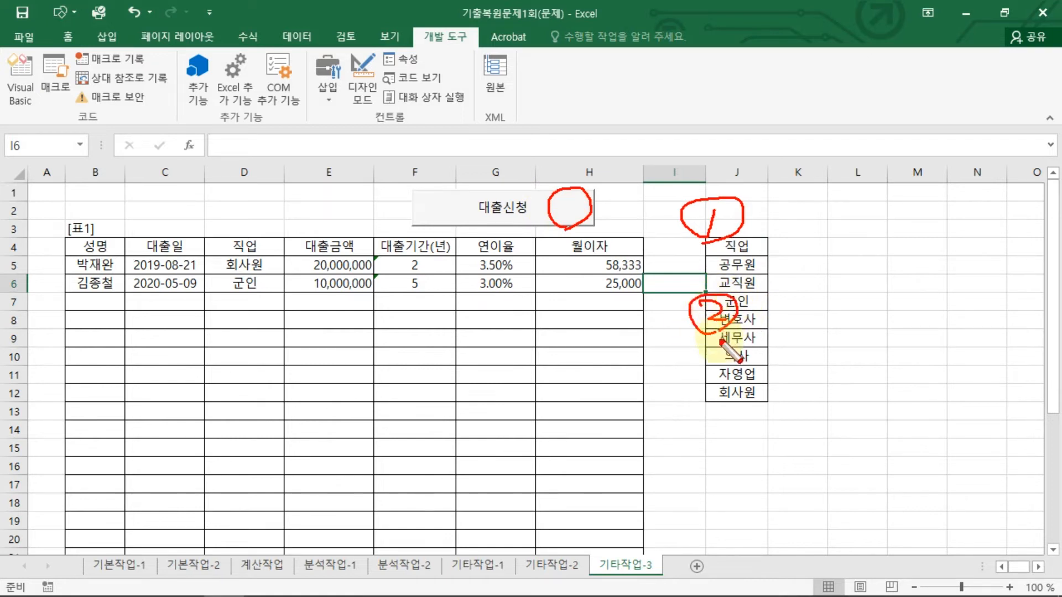
{"action": "left_click_drag", "start_coordinate": [691, 382], "coordinate": [705, 412]}
{"action": "mouse_move", "coordinate": [761, 375]}
{"action": "left_mouse_down"}
{"action": "mouse_move", "coordinate": [778, 376]}
{"action": "mouse_move", "coordinate": [769, 394]}
{"action": "mouse_move", "coordinate": [777, 408]}
{"action": "mouse_move", "coordinate": [802, 380]}
{"action": "mouse_move", "coordinate": [829, 406]}
{"action": "left_mouse_up"}
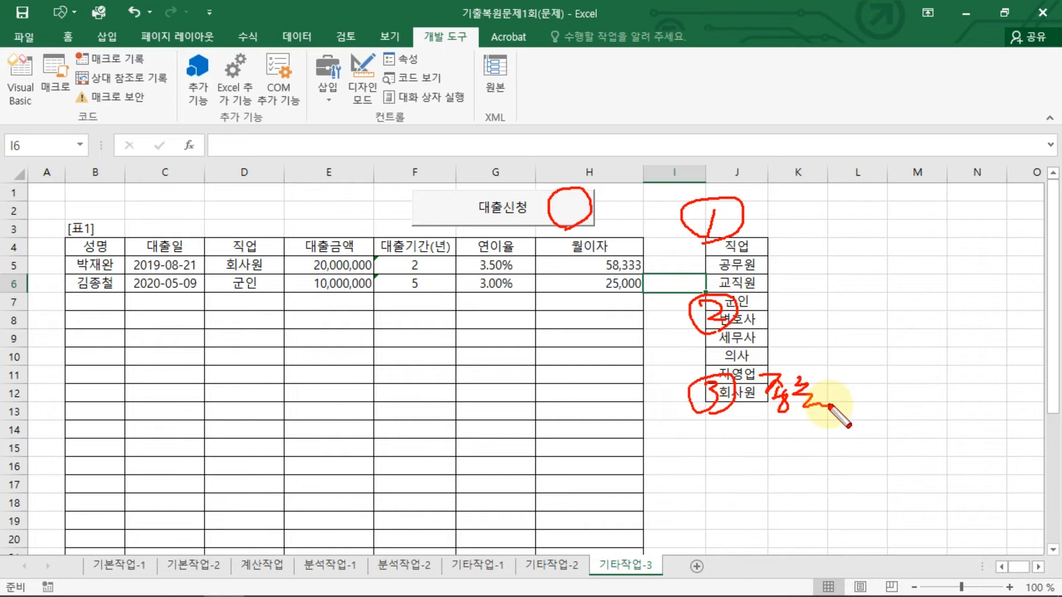
{"action": "mouse_move", "coordinate": [672, 342]}
{"action": "left_mouse_down"}
{"action": "mouse_move", "coordinate": [759, 339]}
{"action": "mouse_move", "coordinate": [706, 289]}
{"action": "mouse_move", "coordinate": [666, 322]}
{"action": "left_mouse_up"}
{"action": "left_click_drag", "start_coordinate": [671, 174], "coordinate": [691, 199]}
{"action": "left_click_drag", "start_coordinate": [689, 365], "coordinate": [698, 383]}
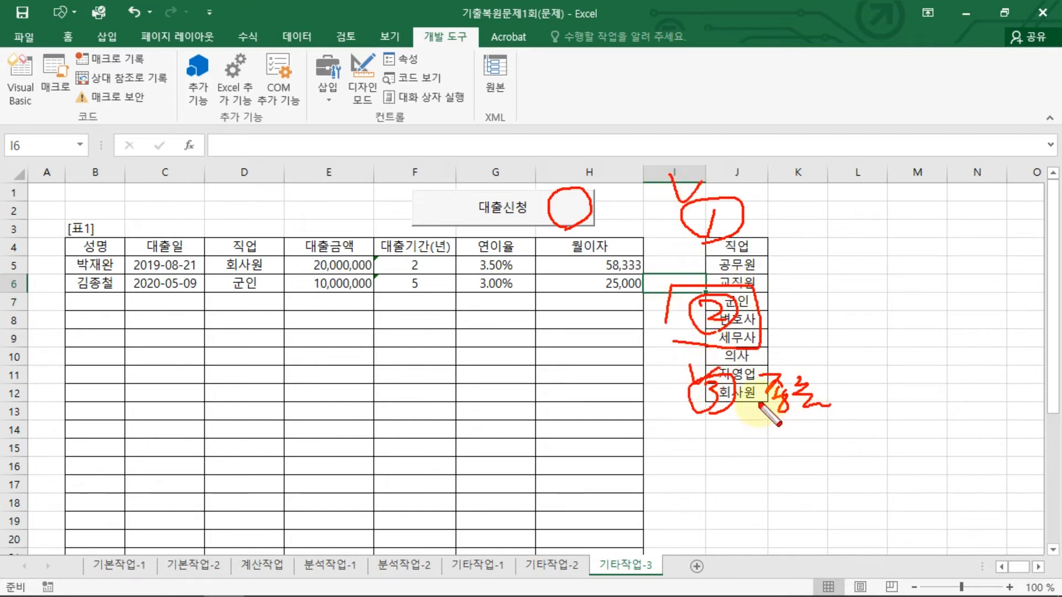
{"action": "mouse_move", "coordinate": [702, 260]}
{"action": "left_mouse_down"}
{"action": "mouse_move", "coordinate": [679, 204]}
{"action": "mouse_move", "coordinate": [717, 254]}
{"action": "left_mouse_up"}
{"action": "left_click_drag", "start_coordinate": [727, 409], "coordinate": [707, 412]}
{"action": "key", "text": "Escape"}
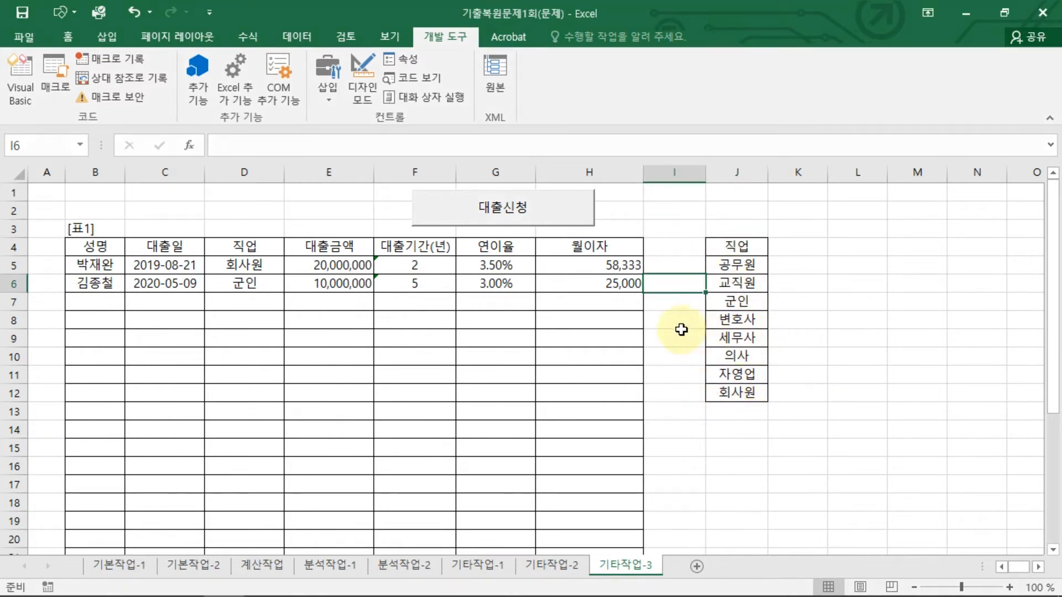
Step: Add the statement 대출신청.Show to the 대출신청 button's click procedure, close the code editor and leave design mode
{"action": "left_click", "coordinate": [549, 263]}
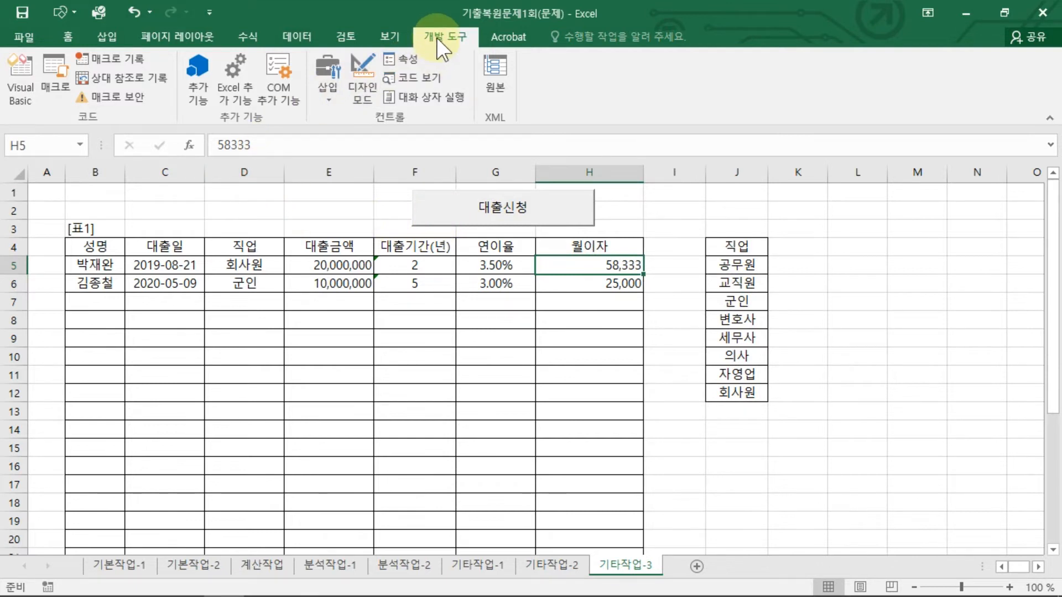
{"action": "left_click", "coordinate": [363, 93]}
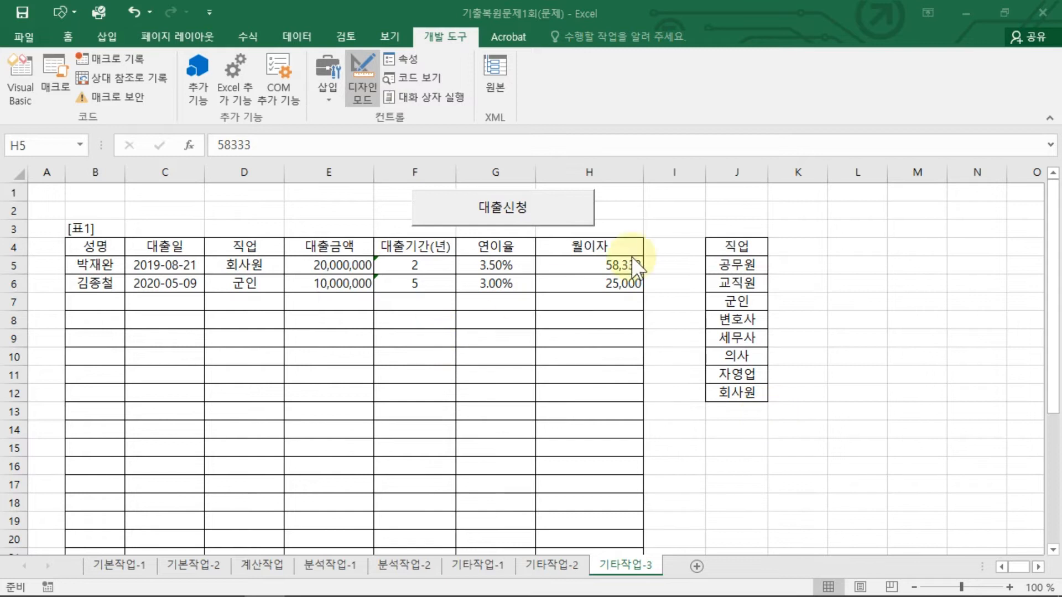
{"action": "double_click", "coordinate": [515, 213]}
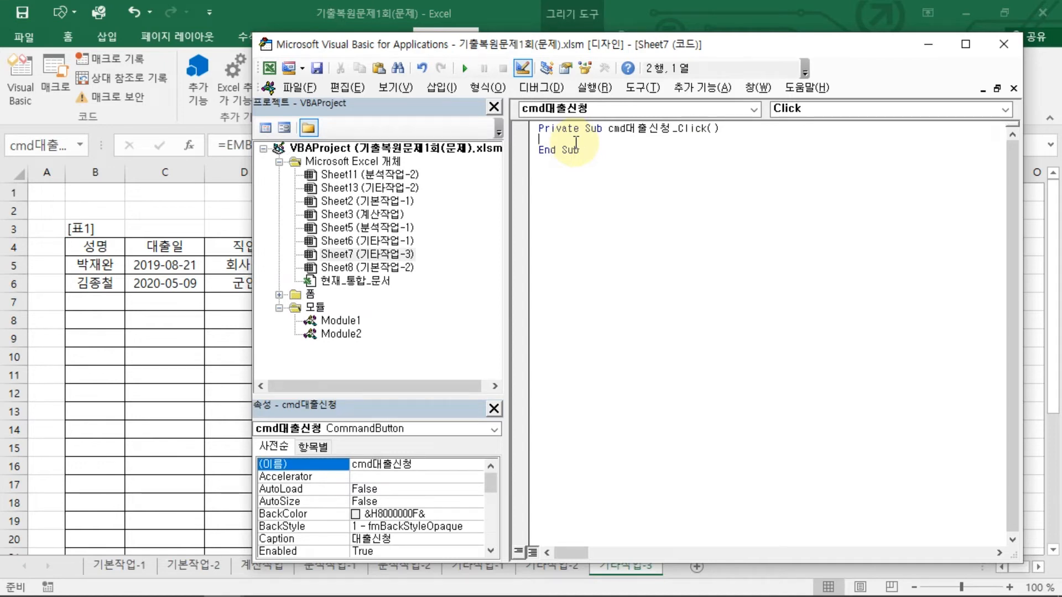
{"action": "type", "text": "대추신청"}
{"action": "type", "text": ".SHOW"}
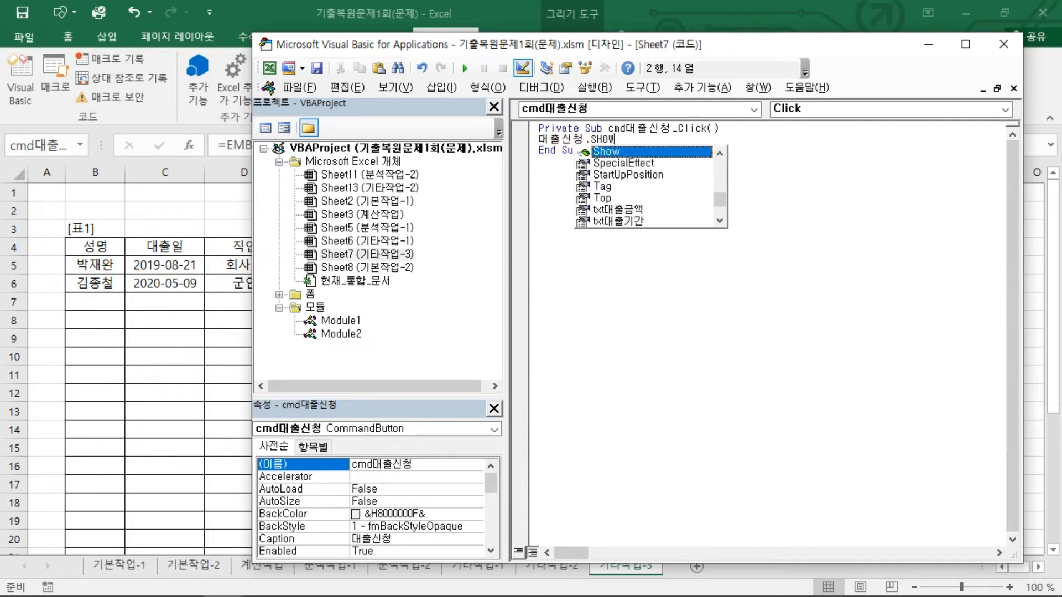
{"action": "key", "text": "Return"}
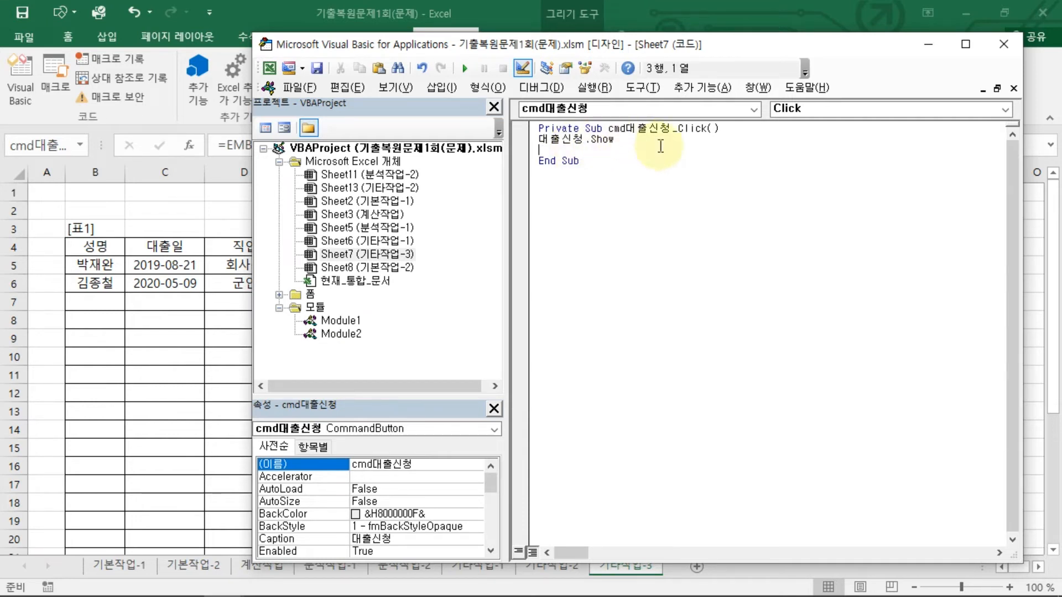
{"action": "mouse_move", "coordinate": [595, 178]}
{"action": "left_mouse_down"}
{"action": "mouse_move", "coordinate": [553, 165]}
{"action": "mouse_move", "coordinate": [631, 129]}
{"action": "mouse_move", "coordinate": [587, 179]}
{"action": "left_mouse_up"}
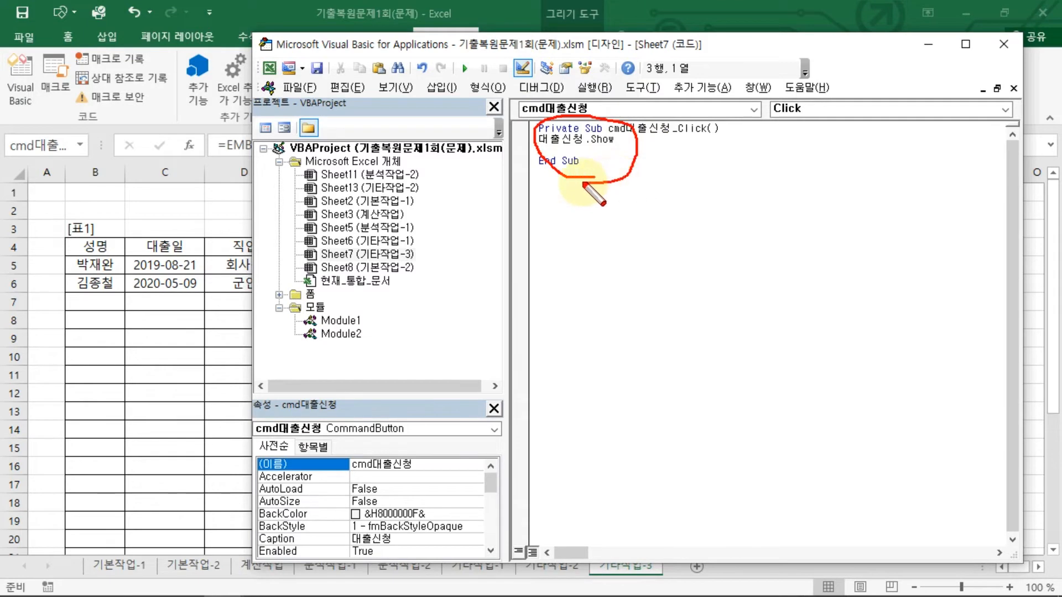
{"action": "left_click", "coordinate": [1002, 45]}
{"action": "left_click", "coordinate": [366, 91]}
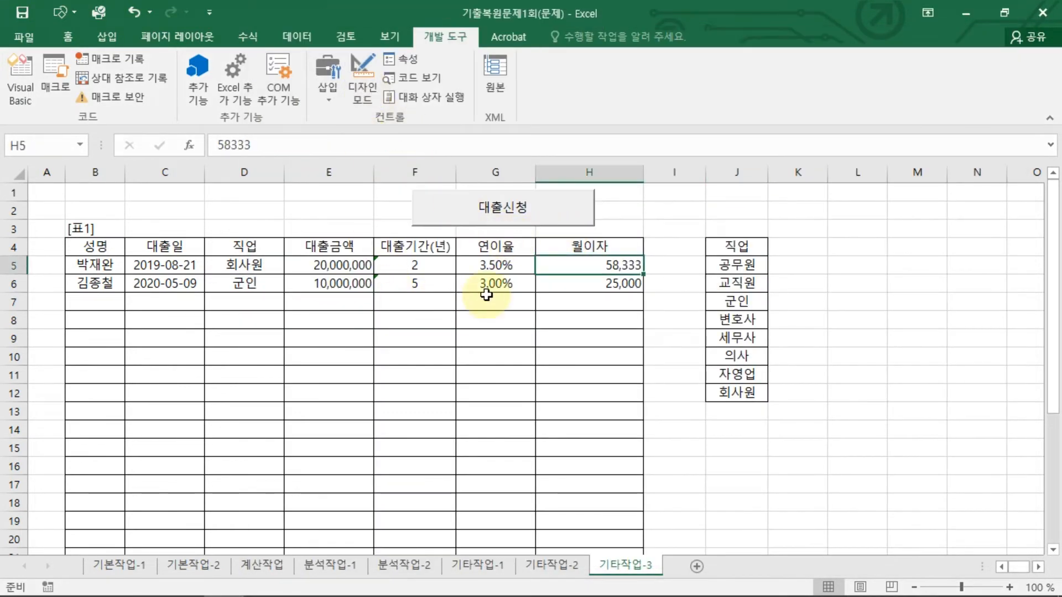
Step: Test the 대출신청 button, check the 직업 drop-down list on the opened form and close the form
{"action": "left_click", "coordinate": [530, 207]}
{"action": "mouse_move", "coordinate": [529, 258]}
{"action": "left_mouse_down"}
{"action": "mouse_move", "coordinate": [504, 240]}
{"action": "mouse_move", "coordinate": [498, 254]}
{"action": "left_mouse_up"}
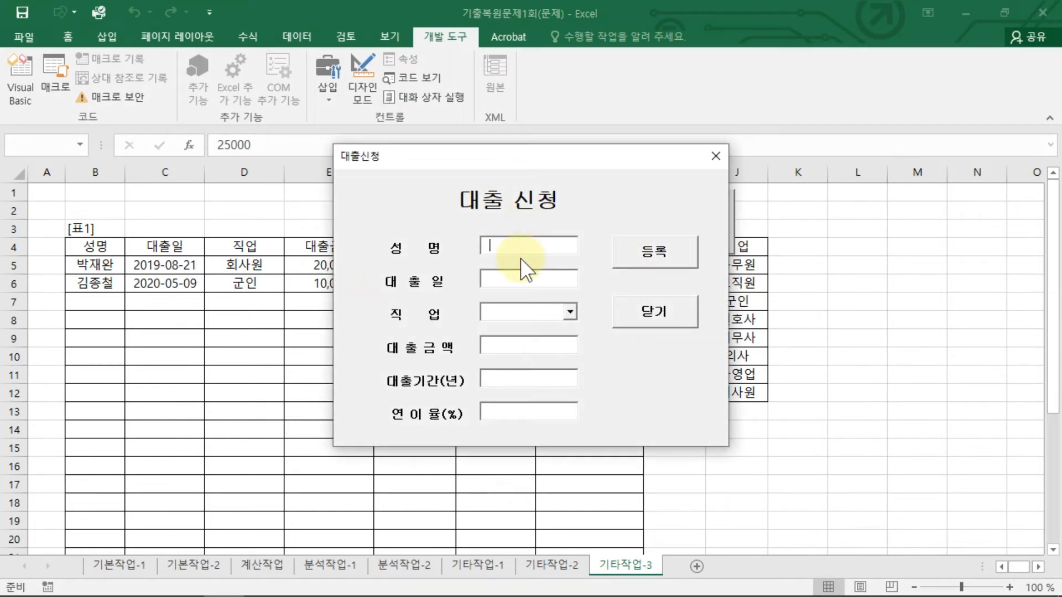
{"action": "left_click_drag", "start_coordinate": [569, 262], "coordinate": [468, 266]}
{"action": "mouse_move", "coordinate": [466, 319]}
{"action": "left_mouse_down"}
{"action": "mouse_move", "coordinate": [612, 296]}
{"action": "mouse_move", "coordinate": [564, 321]}
{"action": "mouse_move", "coordinate": [575, 327]}
{"action": "left_mouse_up"}
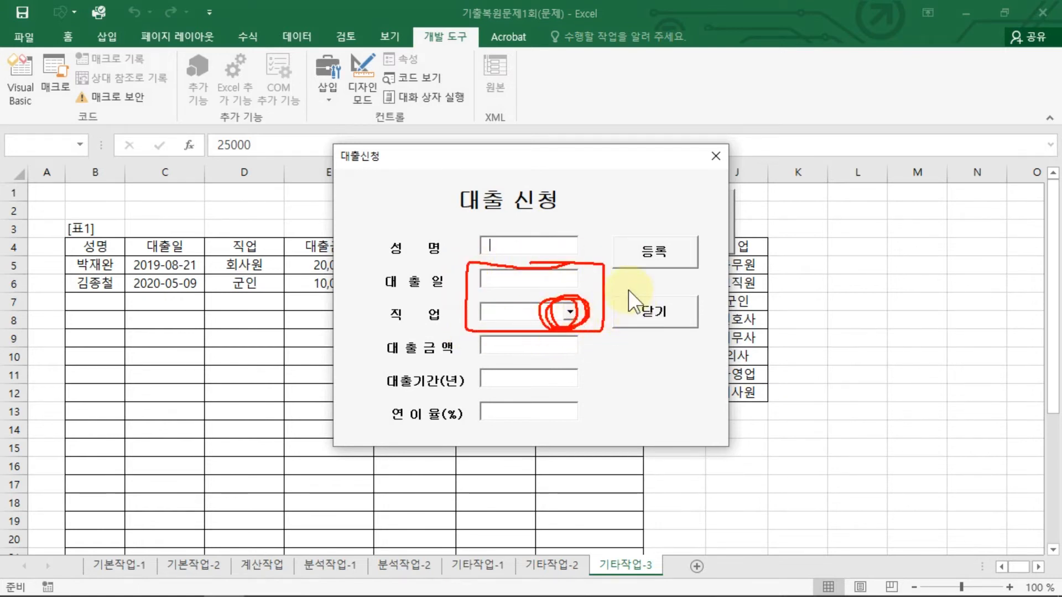
{"action": "key", "text": "Escape"}
{"action": "left_click", "coordinate": [570, 312]}
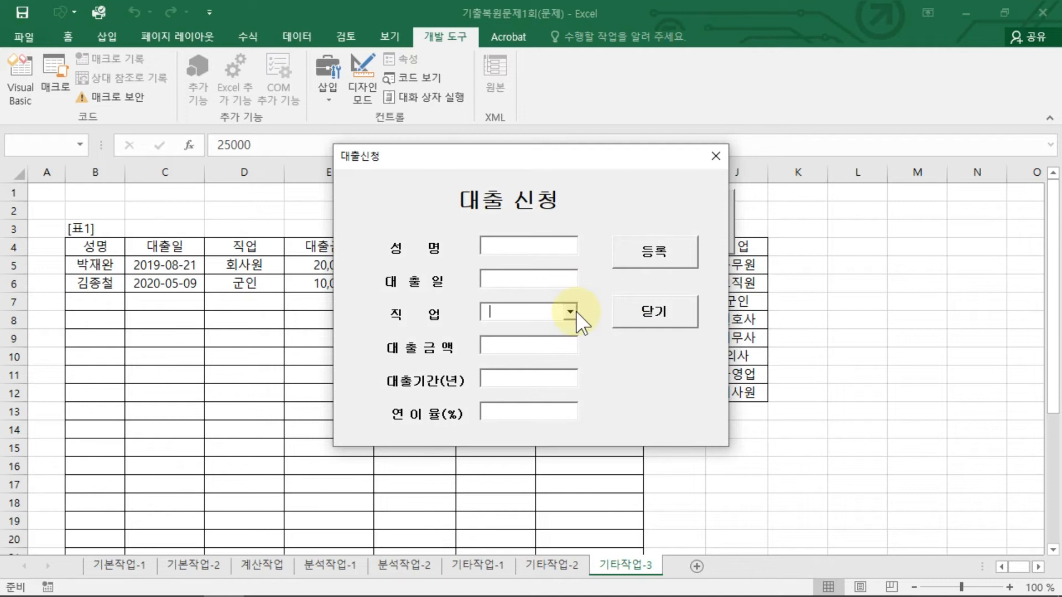
{"action": "left_click", "coordinate": [715, 156]}
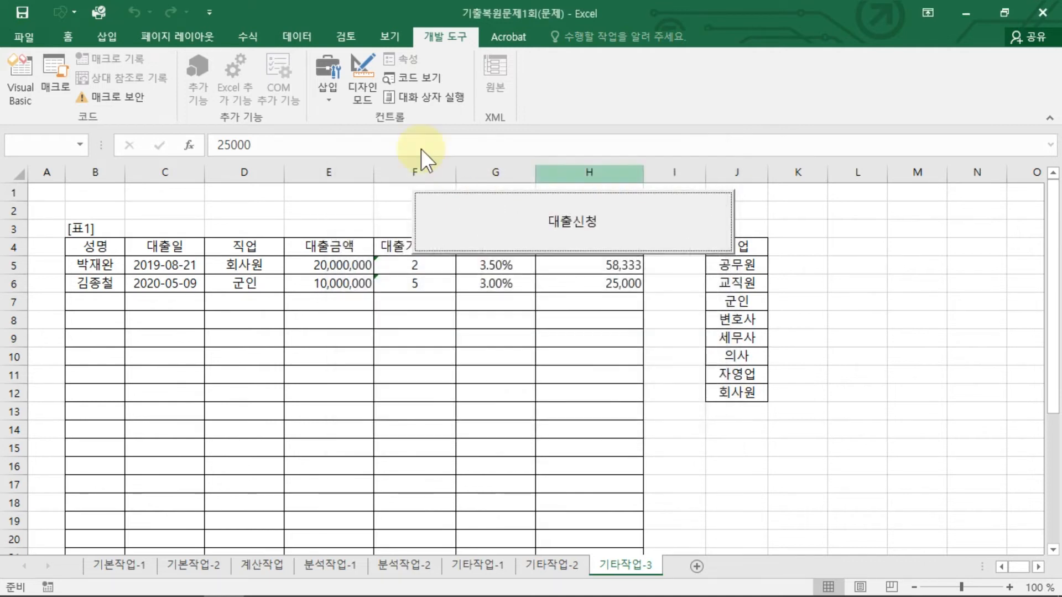
Step: Review the 대출신청 button's click procedure in design mode and close the code editor
{"action": "left_click", "coordinate": [353, 86]}
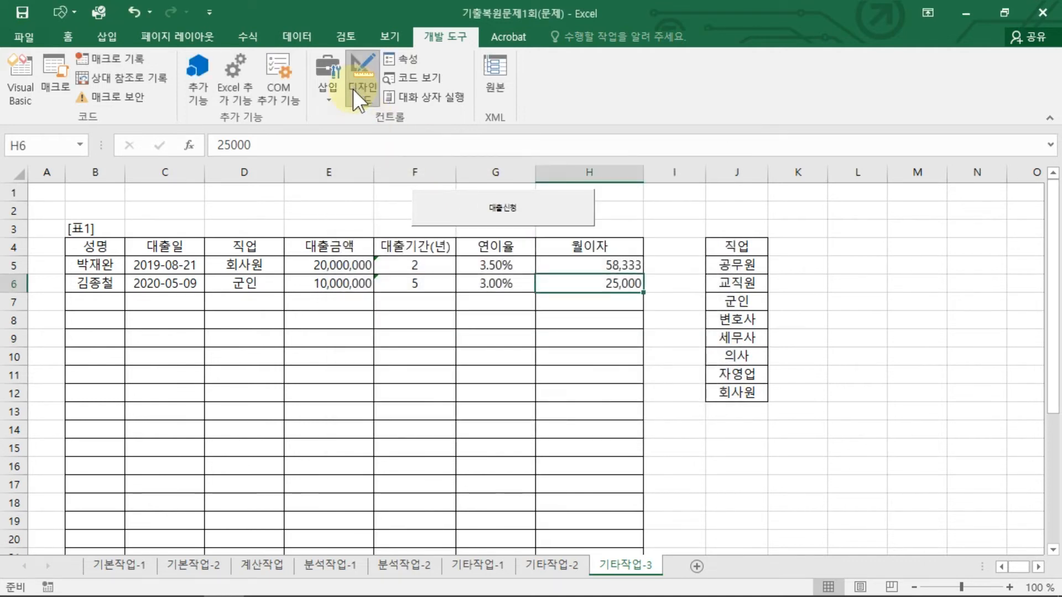
{"action": "double_click", "coordinate": [533, 217]}
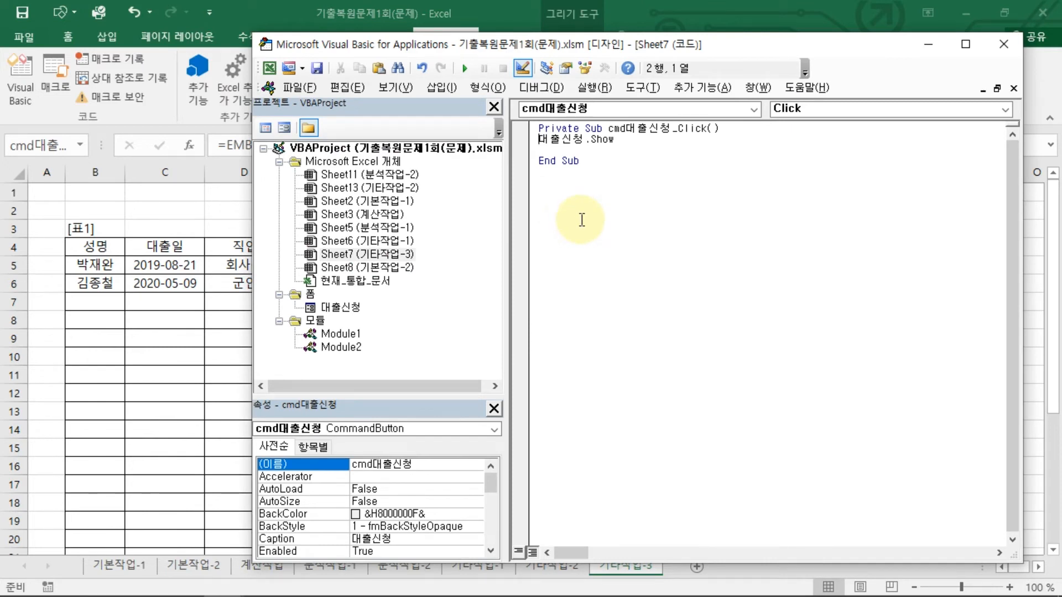
{"action": "left_click", "coordinate": [1003, 44]}
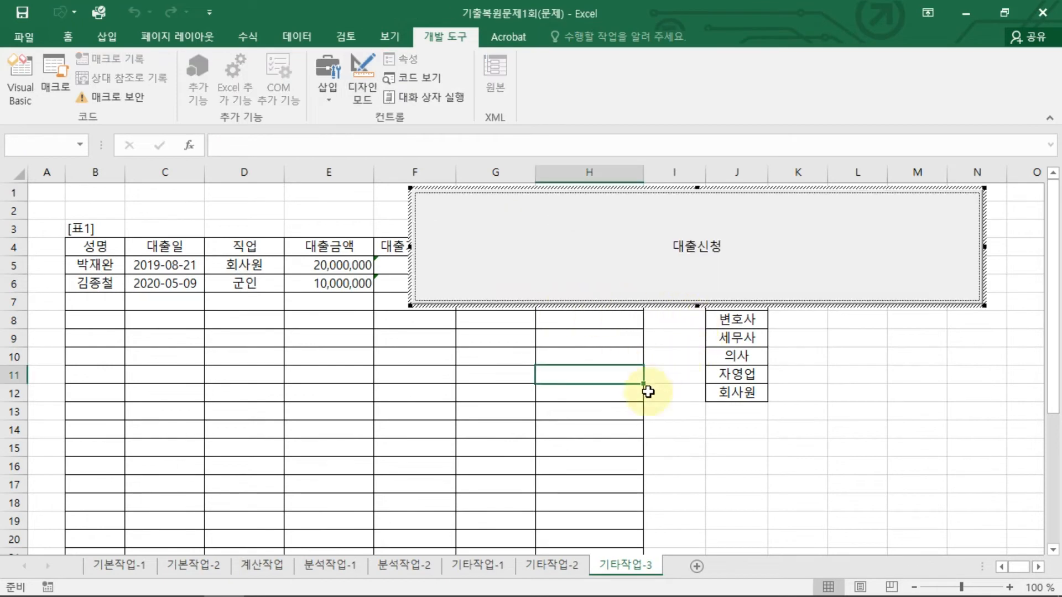
Step: Run the 대출신청 button again, try the form's 닫기 button and close the form
{"action": "left_click", "coordinate": [754, 413], "text": "ctrl"}
{"action": "left_click", "coordinate": [612, 280]}
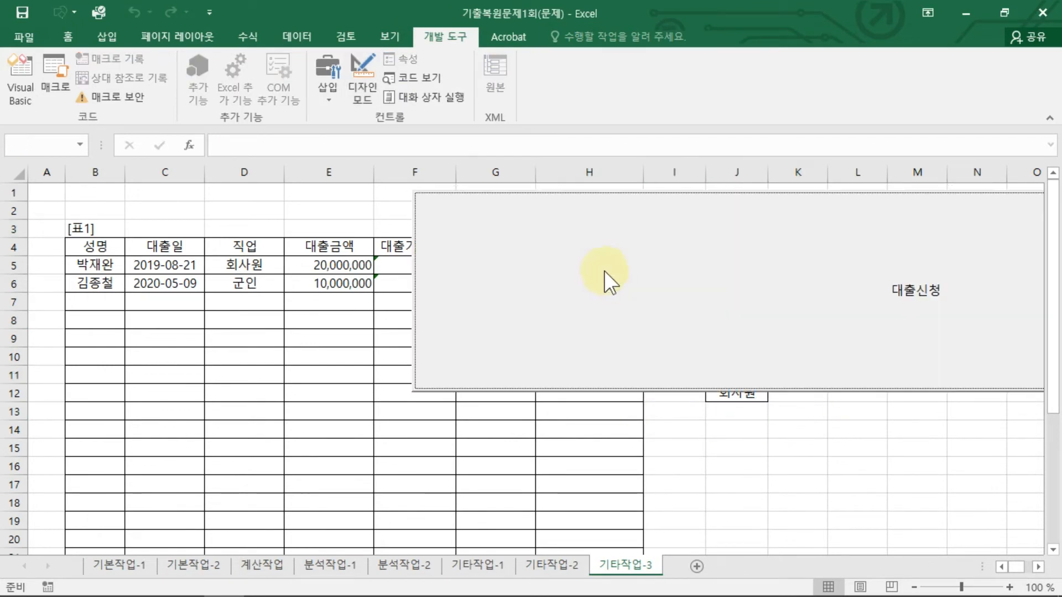
{"action": "left_click", "coordinate": [753, 433]}
{"action": "left_click", "coordinate": [625, 377]}
{"action": "left_click", "coordinate": [520, 247]}
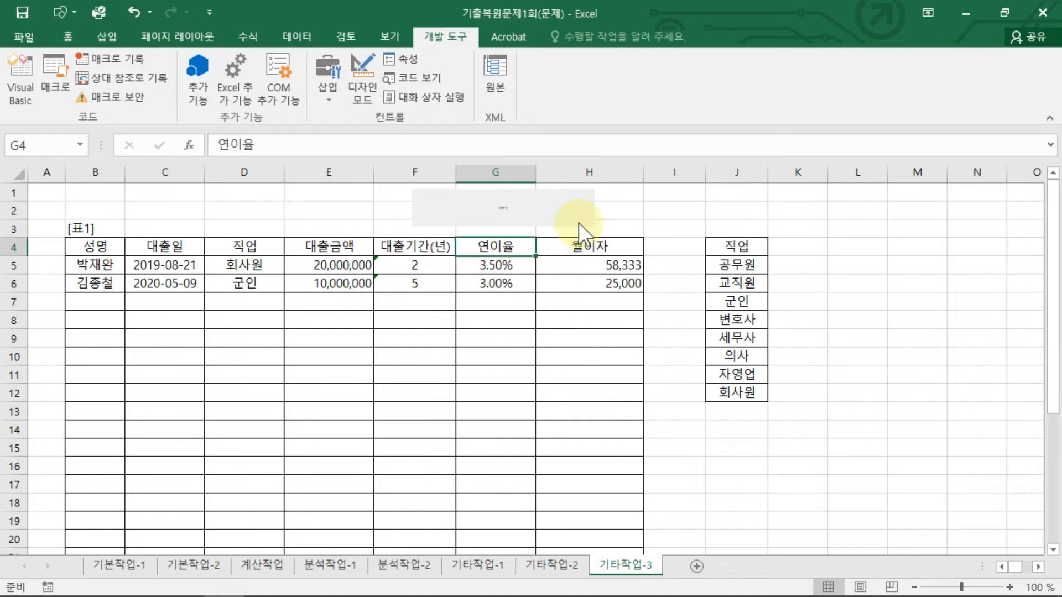
{"action": "left_click", "coordinate": [557, 211]}
{"action": "left_click", "coordinate": [662, 318]}
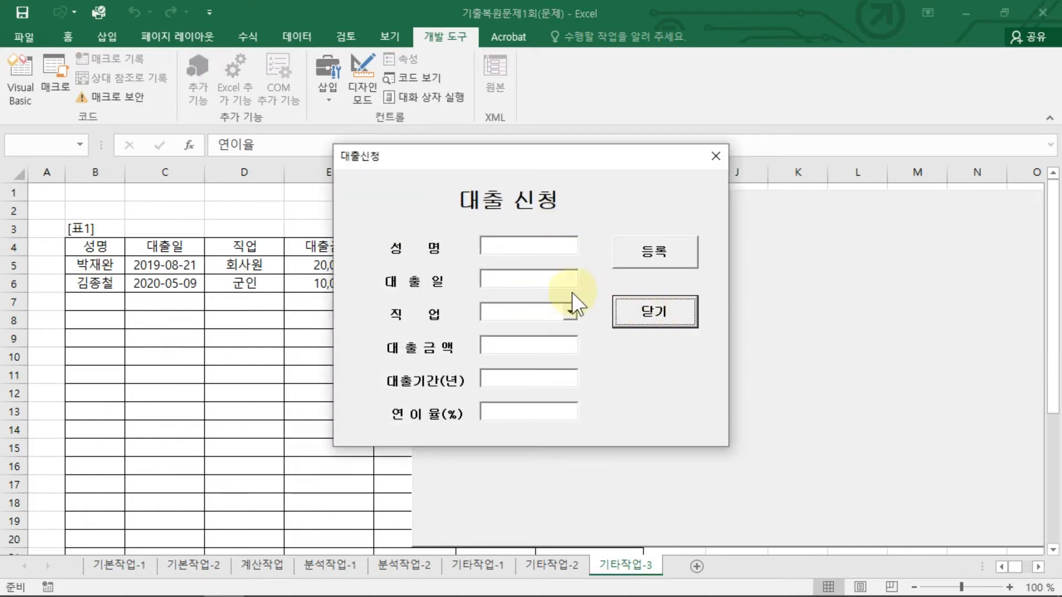
{"action": "left_click", "coordinate": [716, 156]}
{"action": "left_click", "coordinate": [348, 283]}
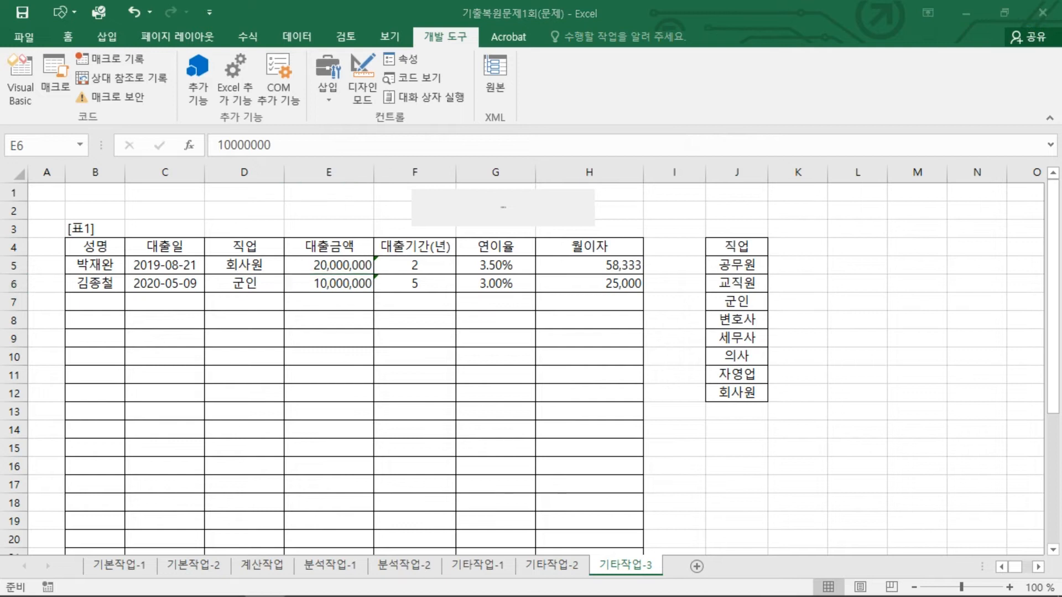
Step: Return to design mode and open the 대출신청 user form's layout from the VBA project
{"action": "left_click", "coordinate": [363, 78]}
{"action": "left_click", "coordinate": [547, 243]}
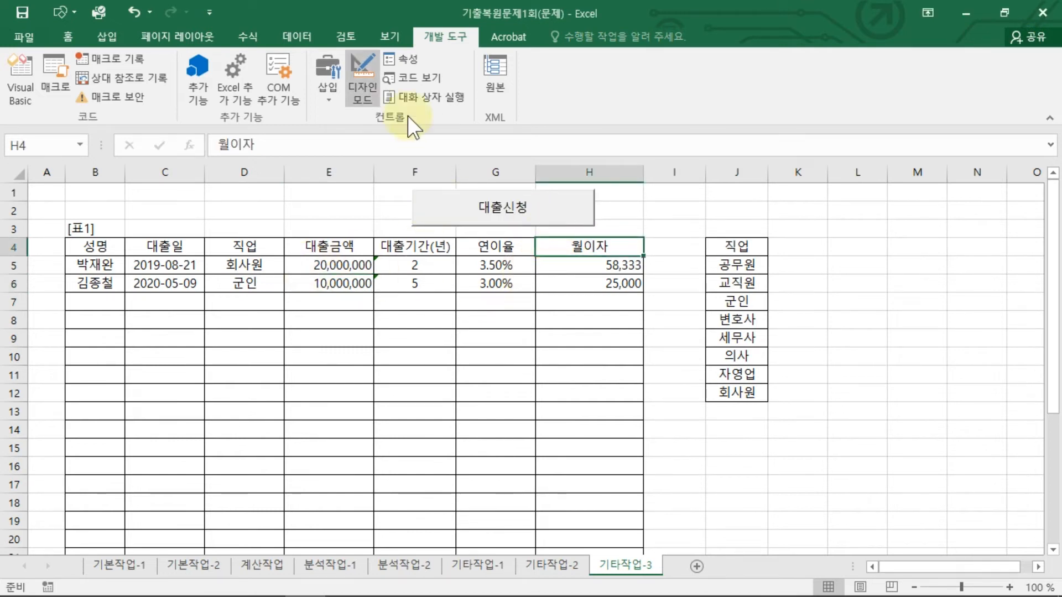
{"action": "double_click", "coordinate": [520, 209]}
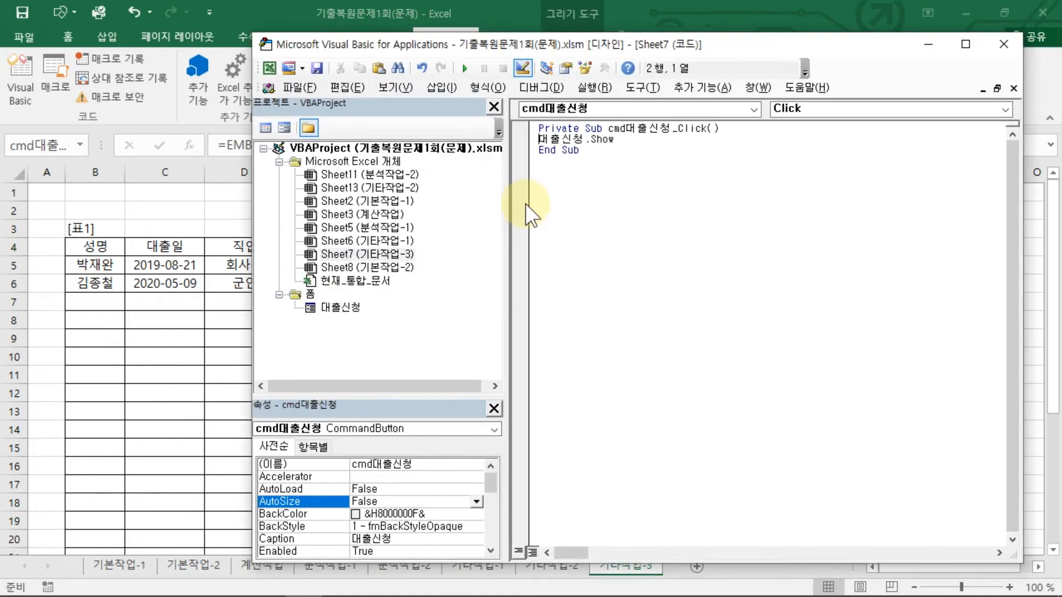
{"action": "left_click", "coordinate": [347, 311]}
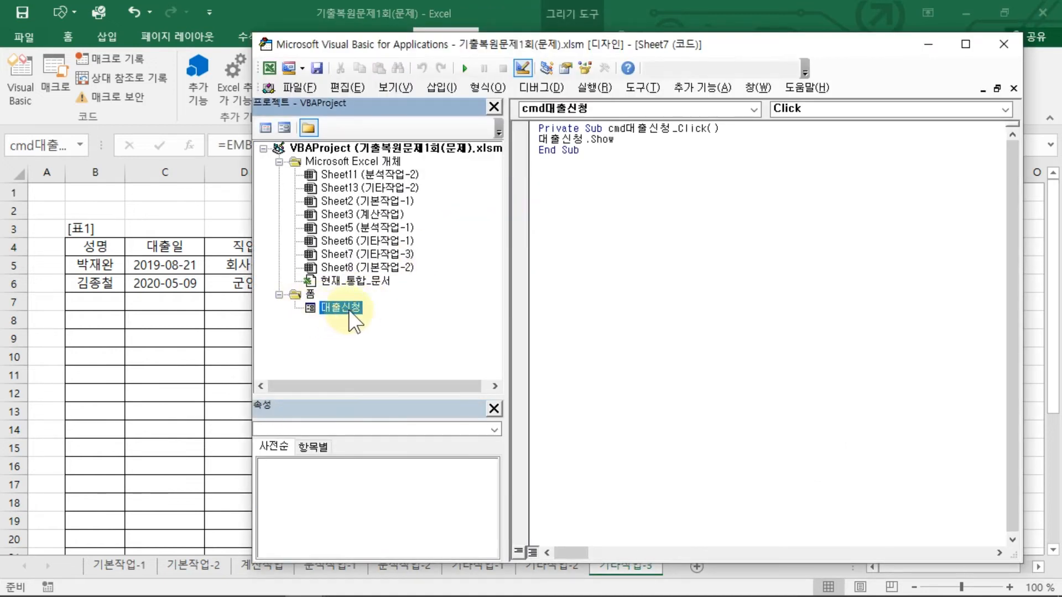
{"action": "left_click_drag", "start_coordinate": [313, 318], "coordinate": [357, 322]}
{"action": "double_click", "coordinate": [347, 310]}
{"action": "mouse_move", "coordinate": [889, 171]}
{"action": "left_mouse_down"}
{"action": "mouse_move", "coordinate": [851, 166]}
{"action": "mouse_move", "coordinate": [885, 166]}
{"action": "mouse_move", "coordinate": [890, 149]}
{"action": "mouse_move", "coordinate": [858, 170]}
{"action": "left_mouse_up"}
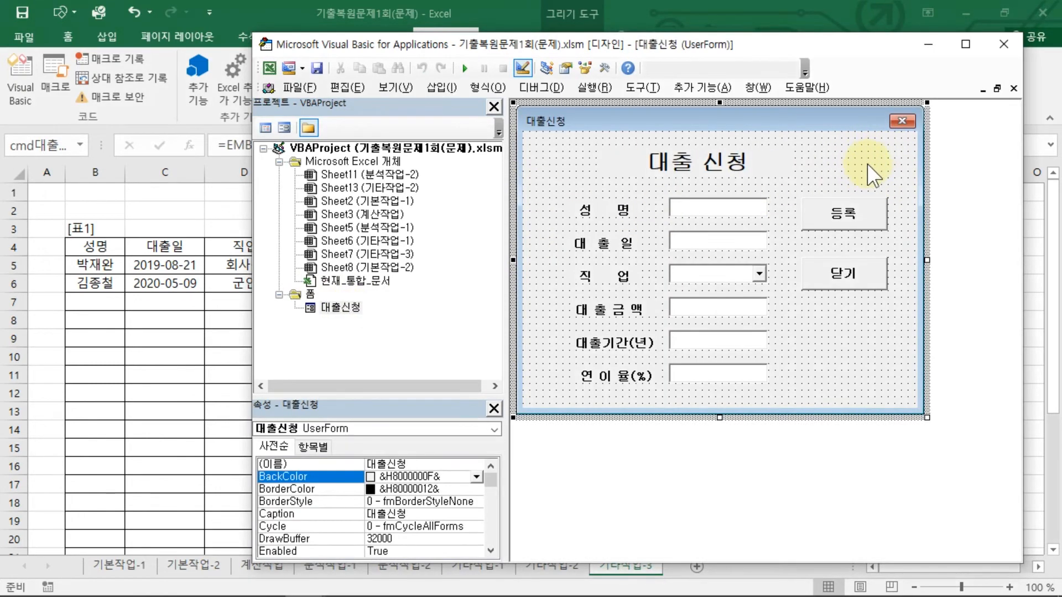
Step: Create the form's UserForm_Initialize procedure and delete the empty cmd등록_Click and UserForm_Click procedures
{"action": "double_click", "coordinate": [865, 157]}
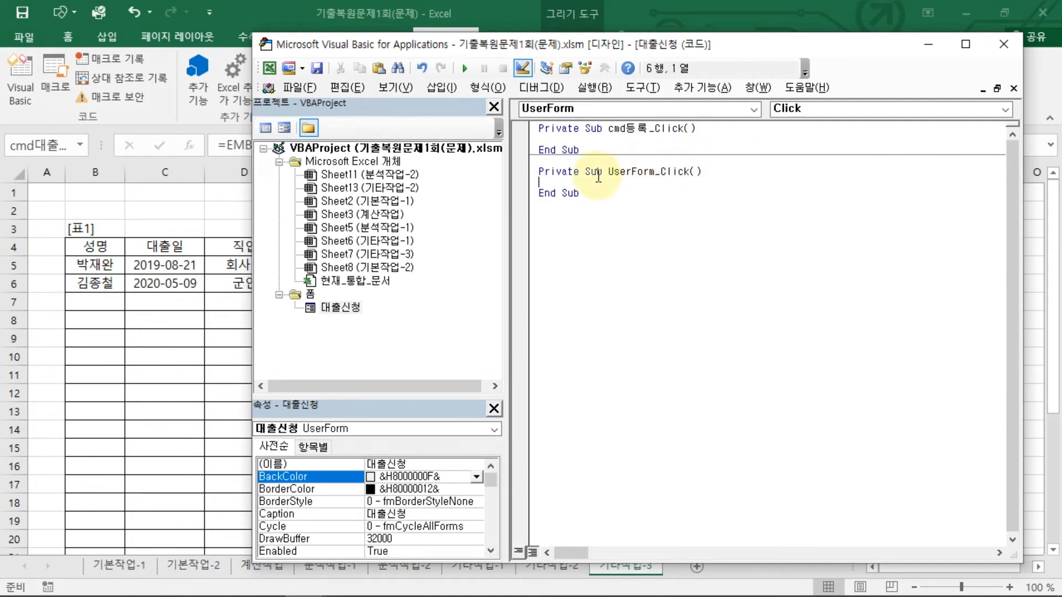
{"action": "left_click", "coordinate": [1004, 108]}
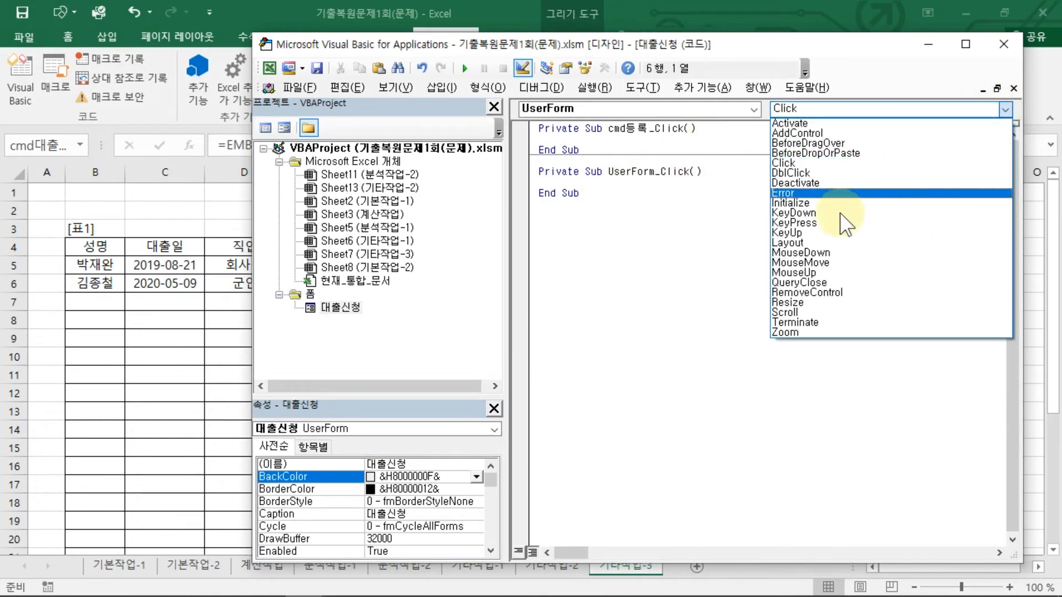
{"action": "left_click", "coordinate": [852, 202]}
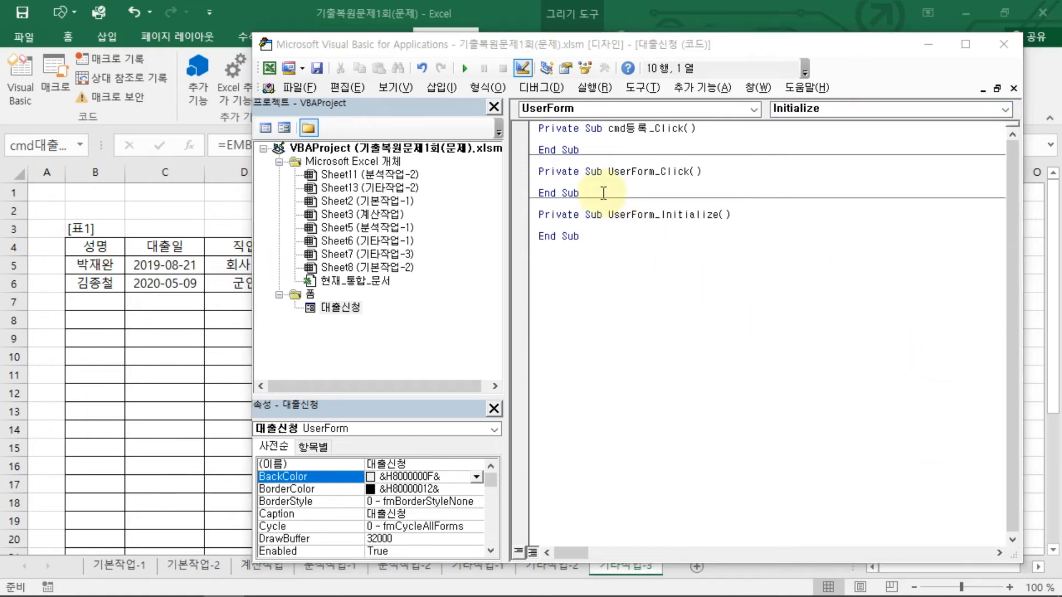
{"action": "left_click_drag", "start_coordinate": [603, 194], "coordinate": [517, 135]}
{"action": "key", "text": "Delete"}
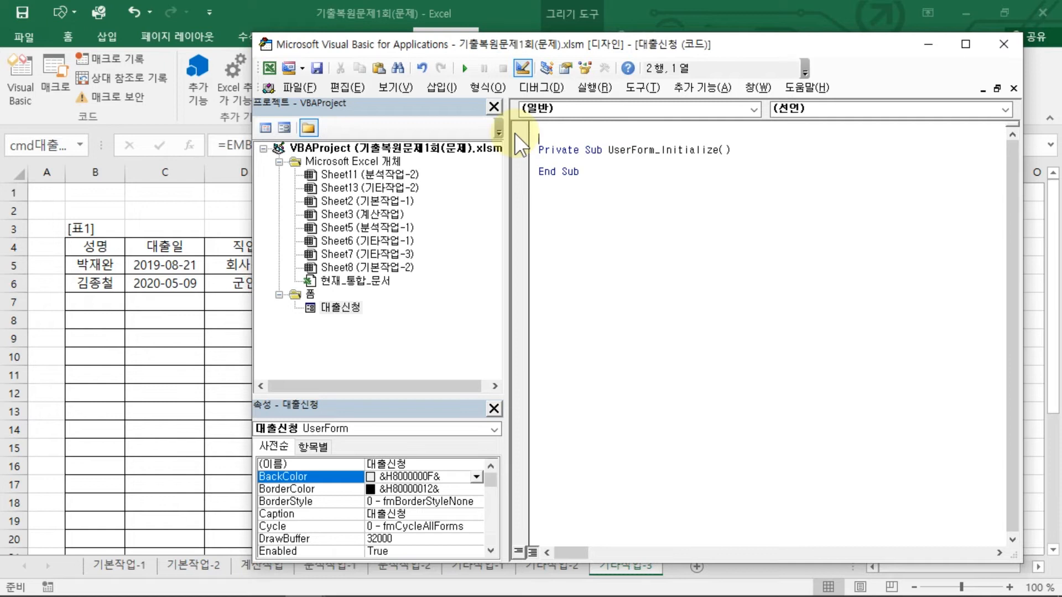
Step: In UserForm_Initialize, begin a statement that assigns the RowSource property of cmb직업
{"action": "key", "text": "Return"}
{"action": "key", "text": "Return"}
{"action": "key", "text": "Return"}
{"action": "key", "text": "Up"}
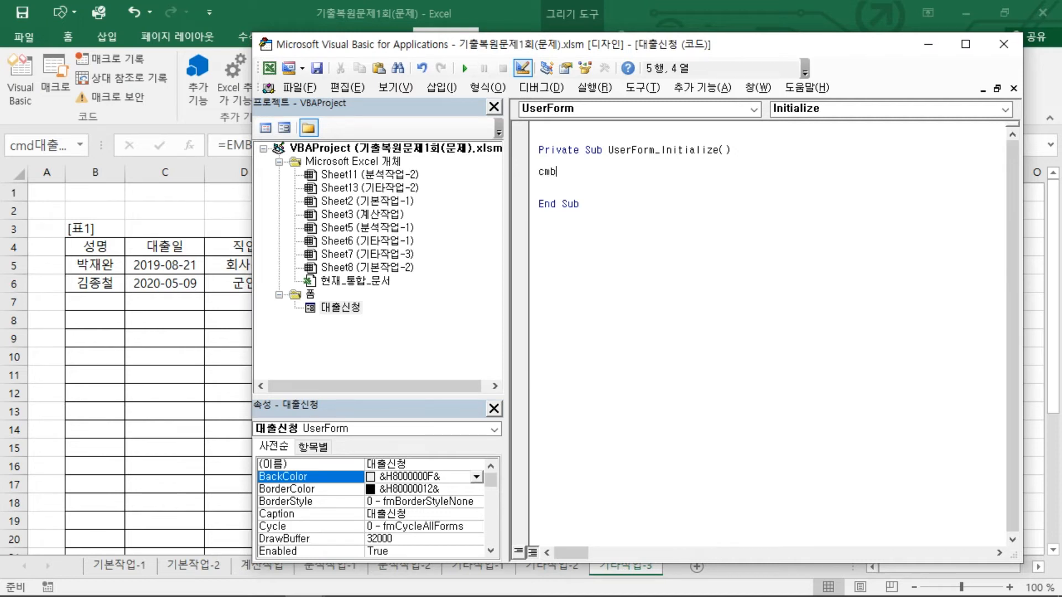
{"action": "type", "text": "ㄱ업.whow"}
{"action": "key", "text": "BackSpace"}
{"action": "key", "text": "BackSpace"}
{"action": "key", "text": "BackSpace"}
{"action": "type", "text": "ro"}
{"action": "key", "text": "Tab"}
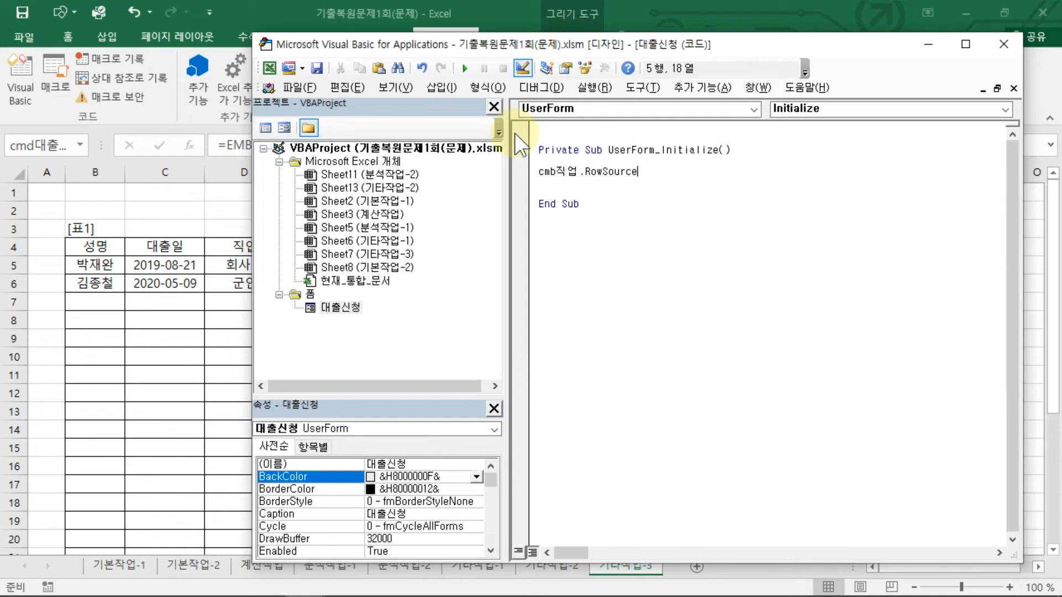
{"action": "type", "text": "="}
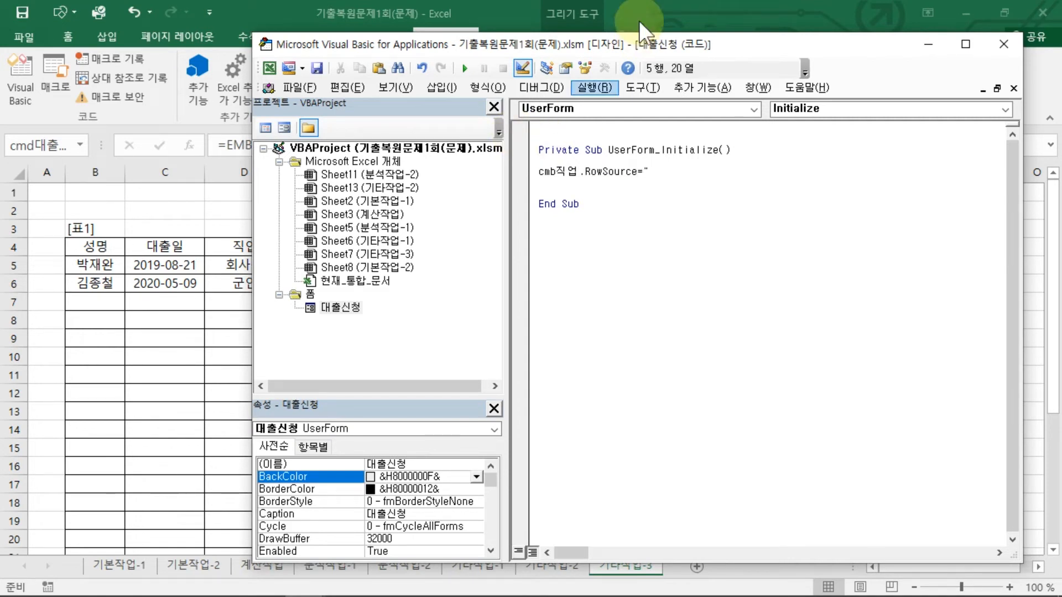
Step: Uncover the 직업 list on the worksheet and complete the cmb직업 RowSource assignment with the range "j5:j12"
{"action": "left_click_drag", "start_coordinate": [718, 36], "coordinate": [540, 130]}
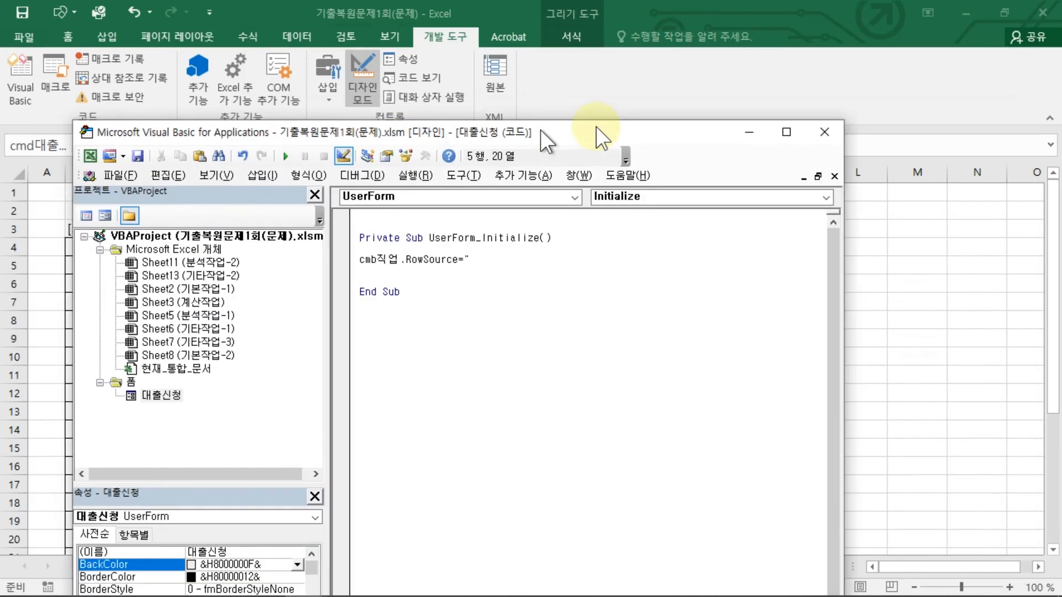
{"action": "left_click_drag", "start_coordinate": [903, 340], "coordinate": [668, 340]}
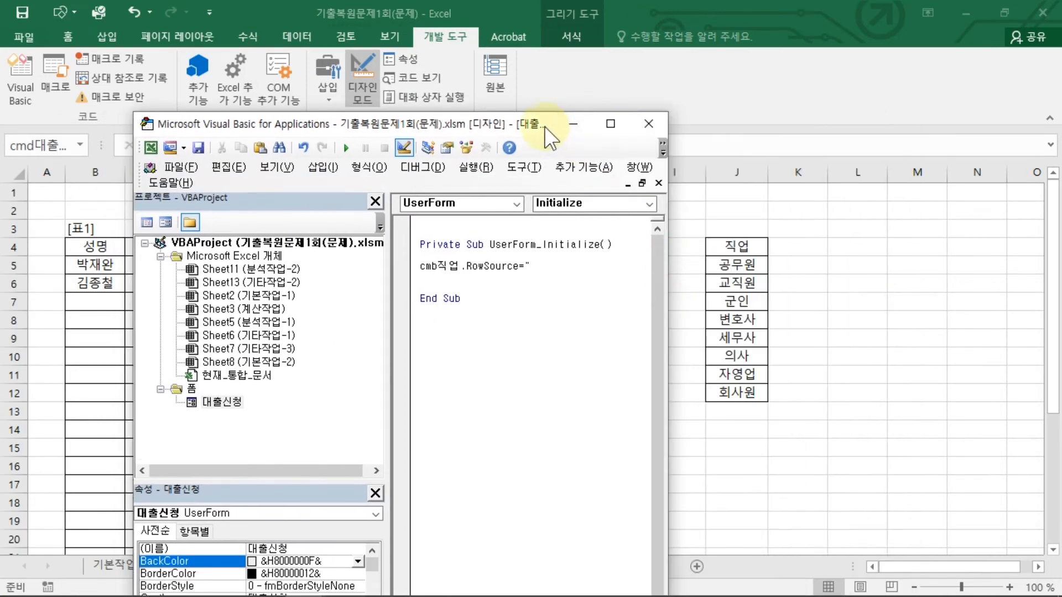
{"action": "left_click_drag", "start_coordinate": [549, 131], "coordinate": [498, 123]}
{"action": "mouse_move", "coordinate": [705, 260]}
{"action": "left_mouse_down"}
{"action": "mouse_move", "coordinate": [684, 285]}
{"action": "mouse_move", "coordinate": [688, 390]}
{"action": "mouse_move", "coordinate": [710, 410]}
{"action": "left_mouse_up"}
{"action": "left_click", "coordinate": [504, 258]}
{"action": "type", "text": "j"}
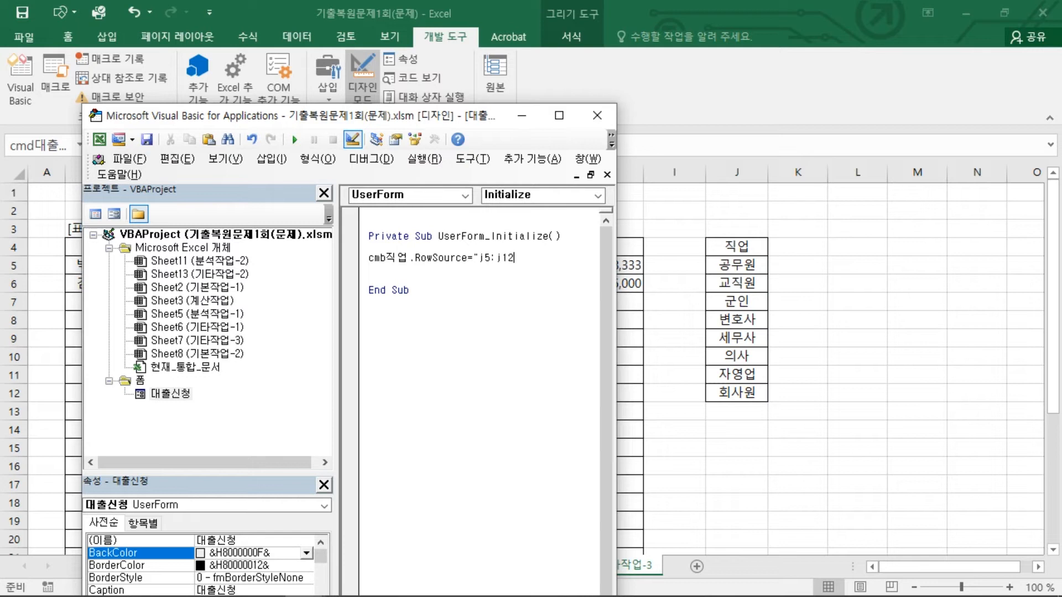
{"action": "type", "text": "5:j12"}
{"action": "key", "text": "Return"}
{"action": "left_click_drag", "start_coordinate": [369, 270], "coordinate": [379, 269]}
{"action": "left_click_drag", "start_coordinate": [471, 270], "coordinate": [526, 271]}
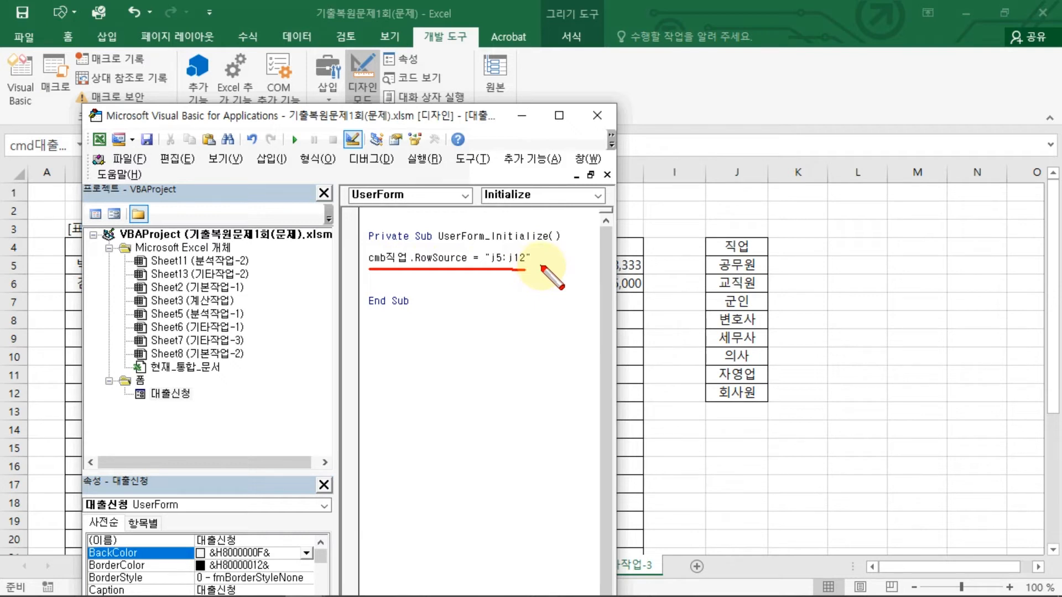
{"action": "key", "text": "Escape"}
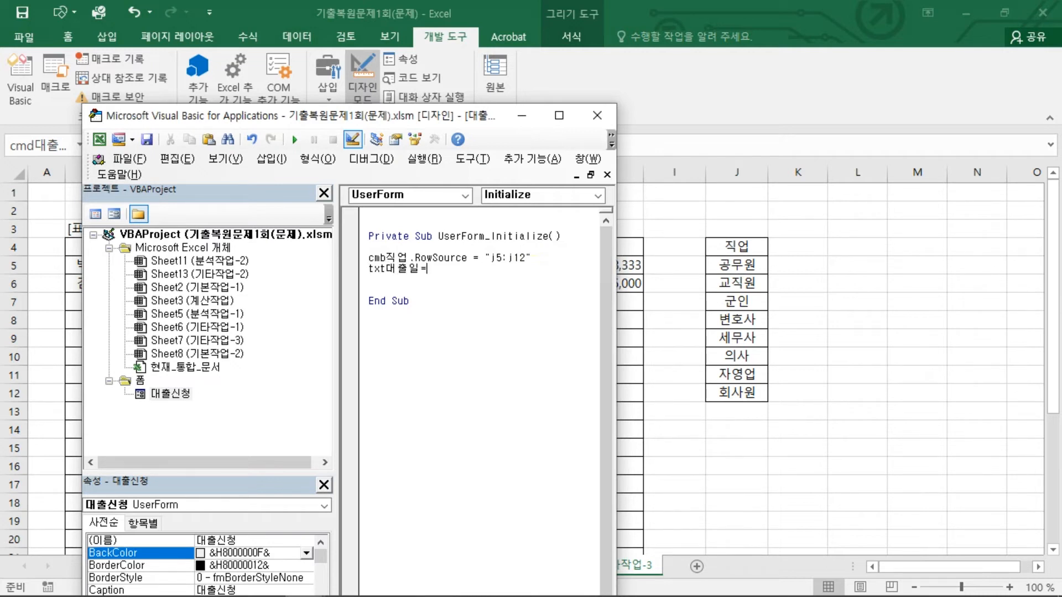
Step: Add a line to UserForm_Initialize that sets txt대출일 to the current date with Date
{"action": "key", "text": "Return"}
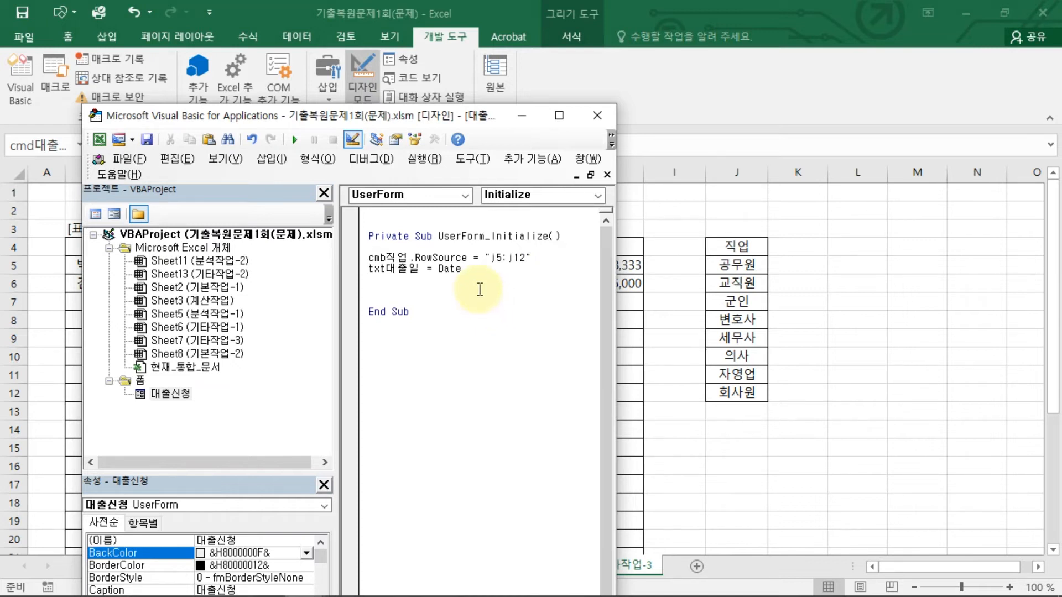
{"action": "mouse_move", "coordinate": [453, 283]}
{"action": "left_mouse_down"}
{"action": "mouse_move", "coordinate": [438, 255]}
{"action": "mouse_move", "coordinate": [445, 286]}
{"action": "left_mouse_up"}
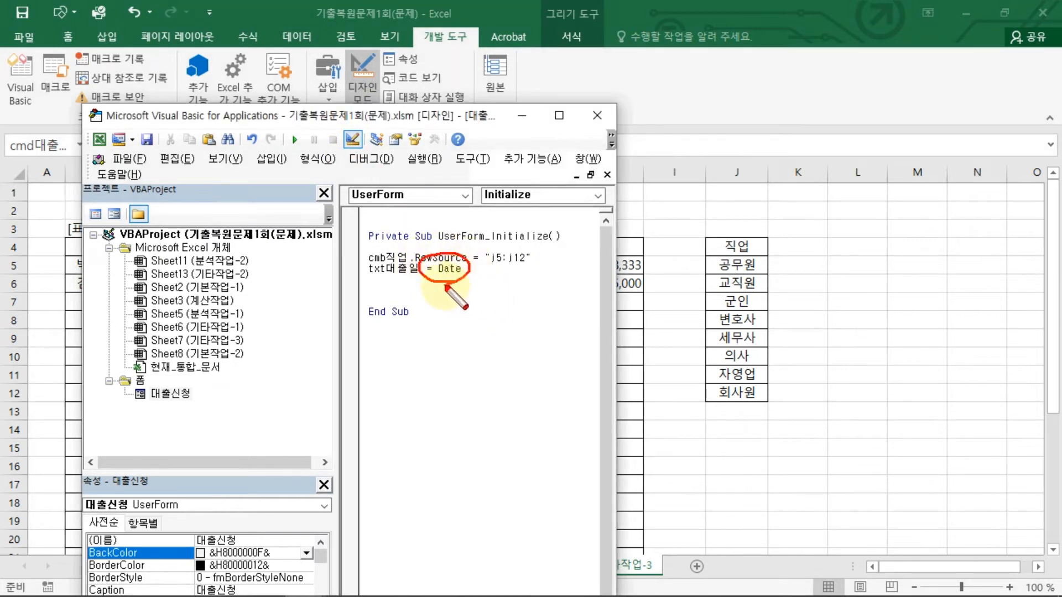
{"action": "key", "text": "Escape"}
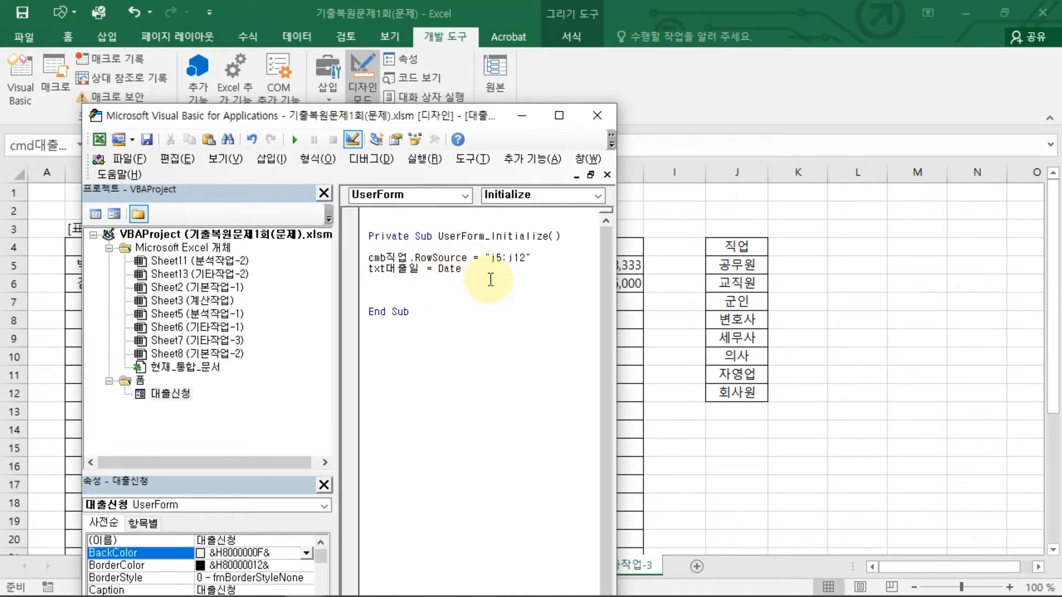
{"action": "left_click_drag", "start_coordinate": [490, 274], "coordinate": [411, 269]}
{"action": "left_click", "coordinate": [521, 291]}
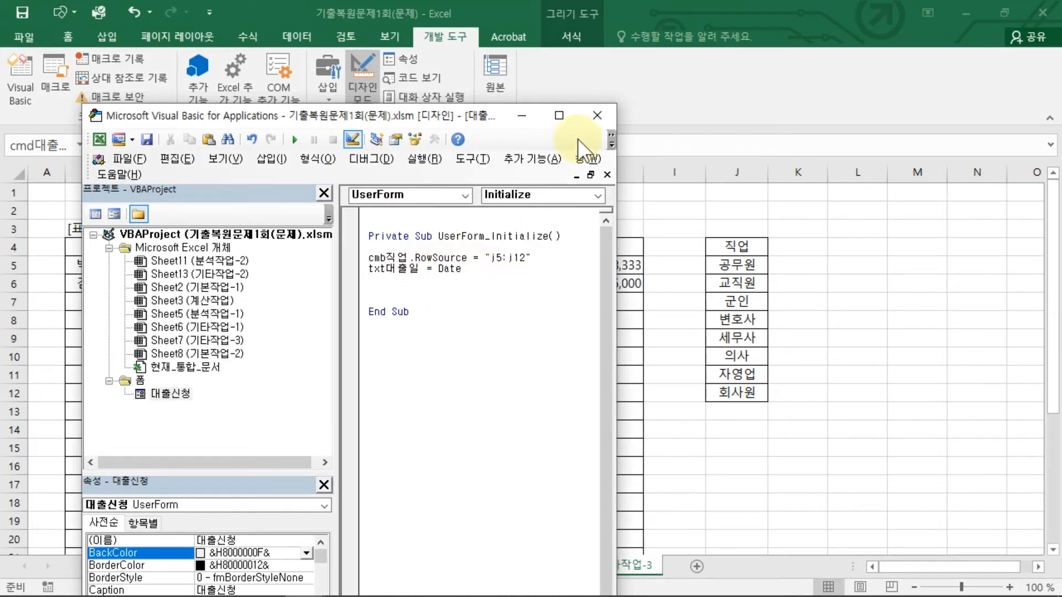
Step: Run the 대출신청 button, check the form's 대출일 value and 직업 list against the worksheet, and close the form
{"action": "key", "text": "alt+F11"}
{"action": "left_click", "coordinate": [367, 92]}
{"action": "left_click", "coordinate": [332, 207]}
{"action": "left_click", "coordinate": [534, 209]}
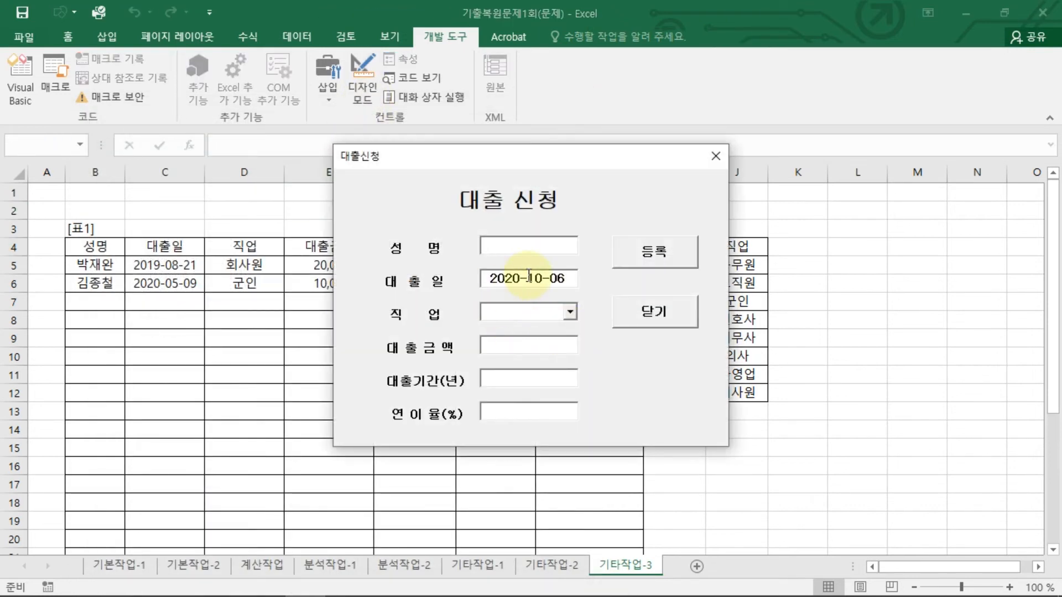
{"action": "left_click", "coordinate": [570, 312]}
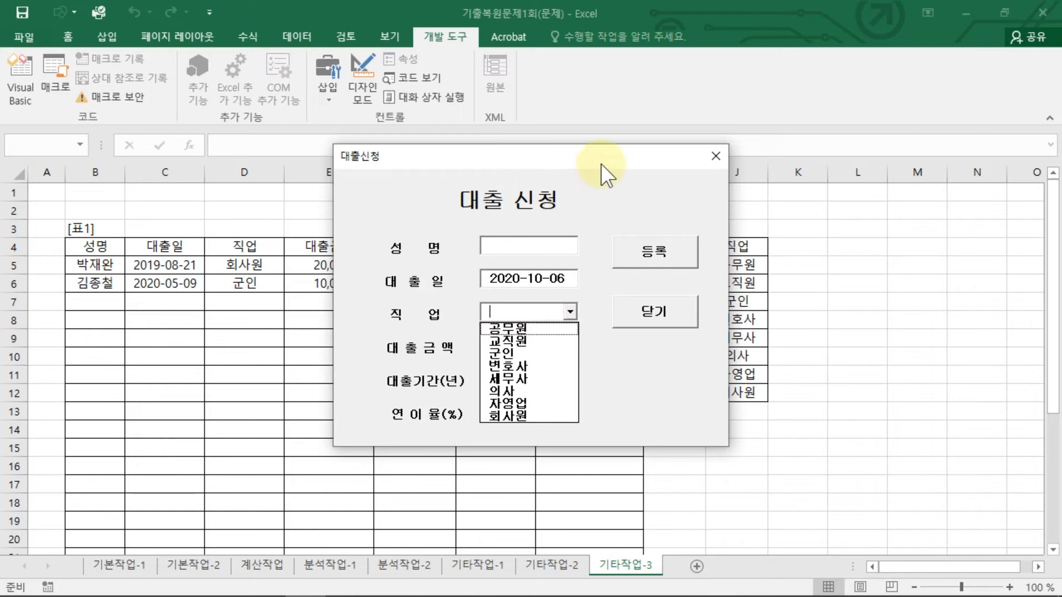
{"action": "left_click_drag", "start_coordinate": [600, 164], "coordinate": [501, 163]}
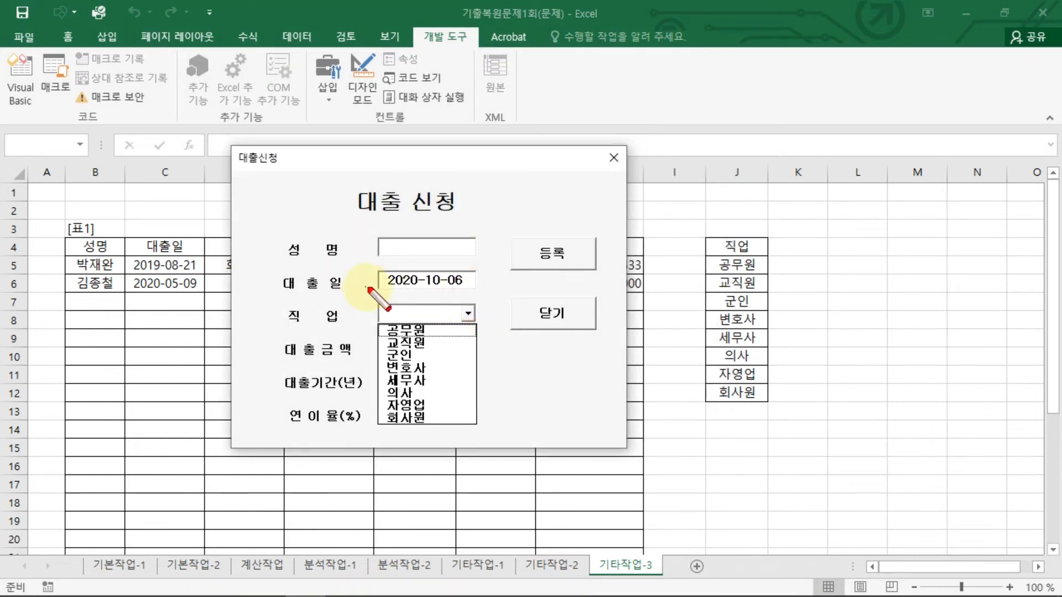
{"action": "left_click_drag", "start_coordinate": [366, 287], "coordinate": [466, 284]}
{"action": "left_click_drag", "start_coordinate": [474, 326], "coordinate": [460, 405]}
{"action": "mouse_move", "coordinate": [486, 362]}
{"action": "left_mouse_down"}
{"action": "mouse_move", "coordinate": [683, 348]}
{"action": "mouse_move", "coordinate": [689, 364]}
{"action": "left_mouse_up"}
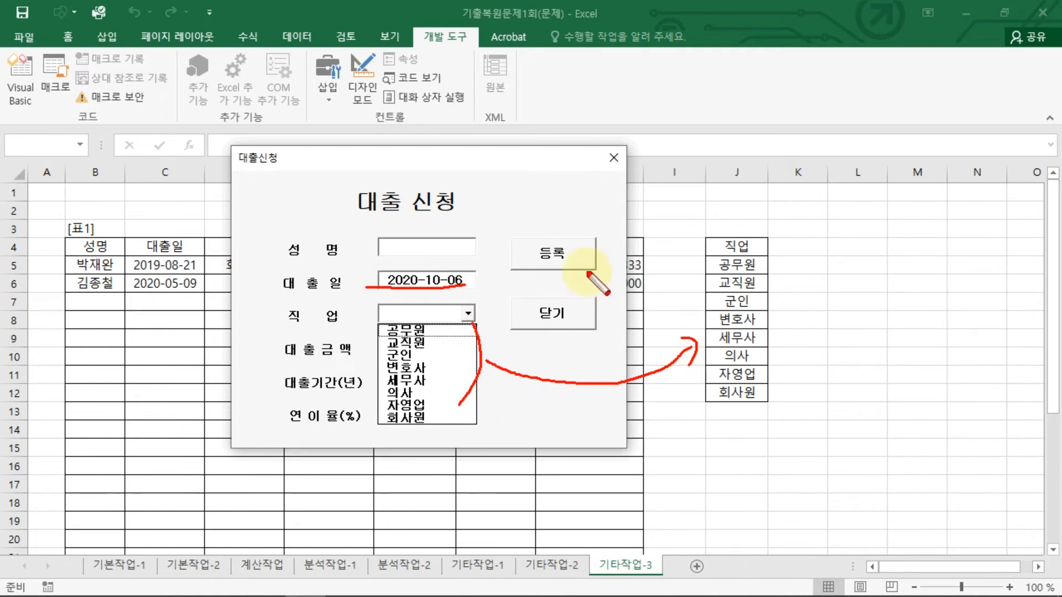
{"action": "left_click", "coordinate": [614, 159]}
{"action": "left_click", "coordinate": [686, 304]}
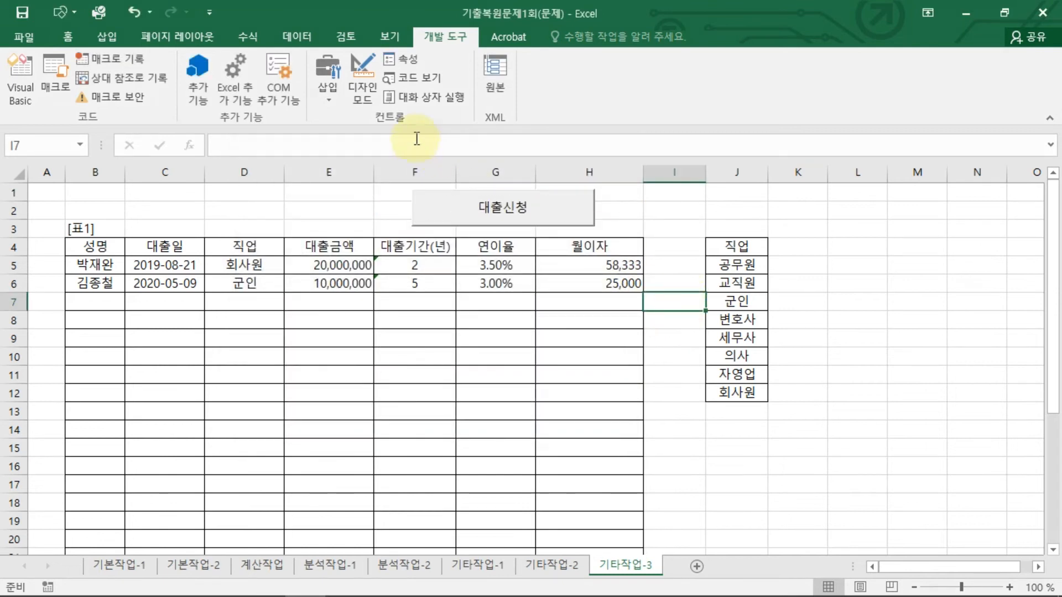
Step: Return to design mode, reopen the 대출신청 form's layout and create the 닫기 button's click procedure, spaced apart from UserForm_Initialize
{"action": "left_click", "coordinate": [362, 88]}
{"action": "left_click", "coordinate": [555, 216]}
{"action": "double_click", "coordinate": [555, 217]}
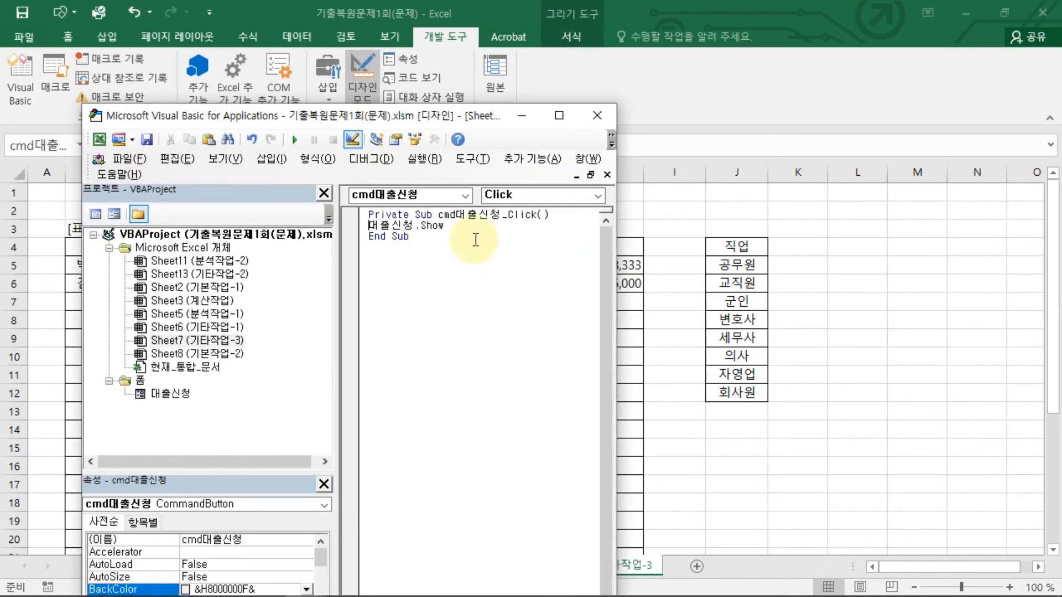
{"action": "double_click", "coordinate": [178, 393]}
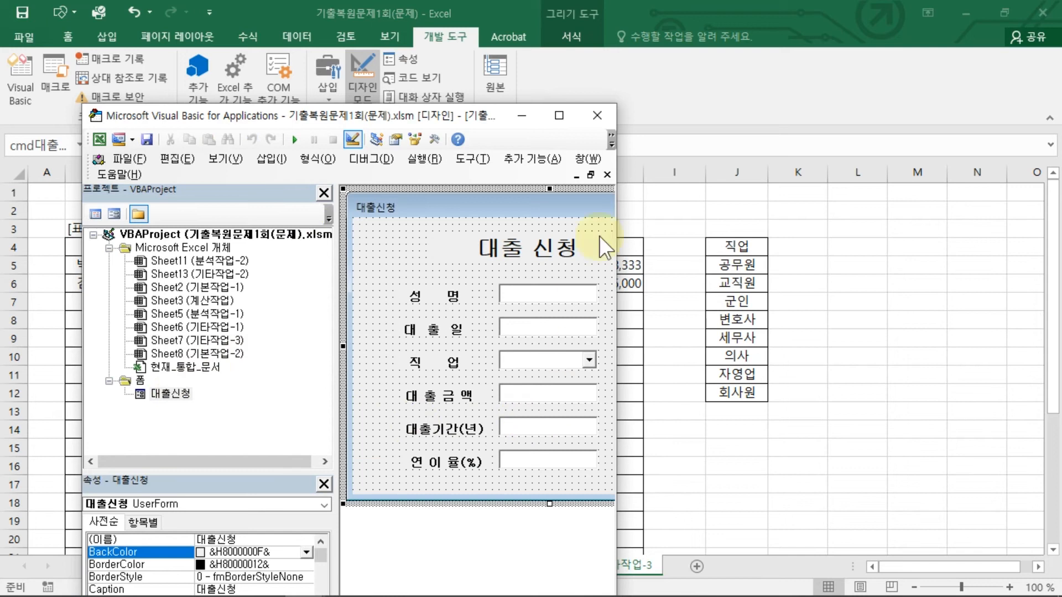
{"action": "left_click_drag", "start_coordinate": [615, 177], "coordinate": [925, 190]}
{"action": "left_click", "coordinate": [658, 345]}
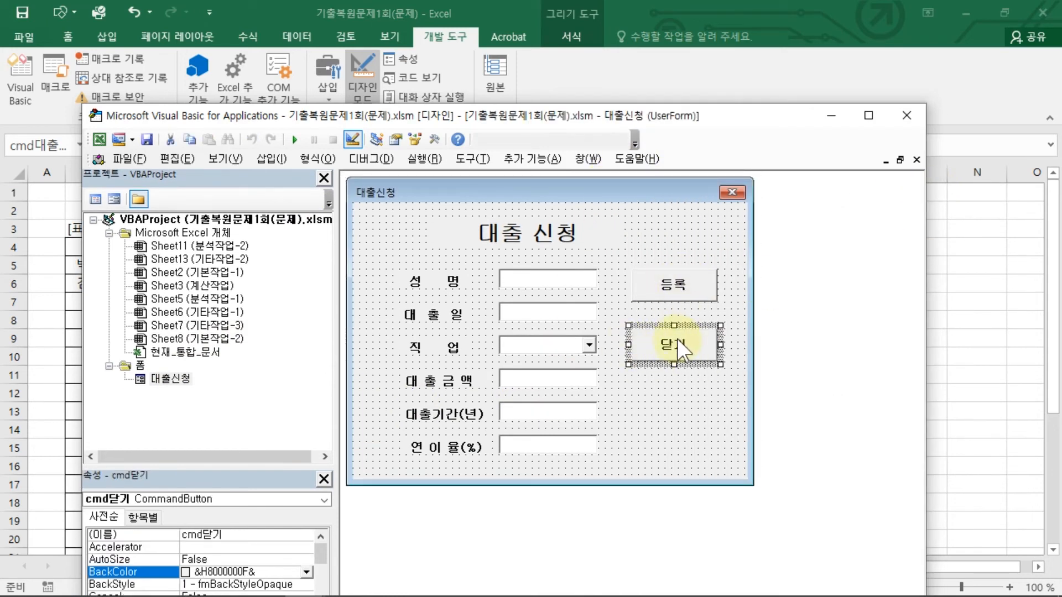
{"action": "double_click", "coordinate": [705, 340]}
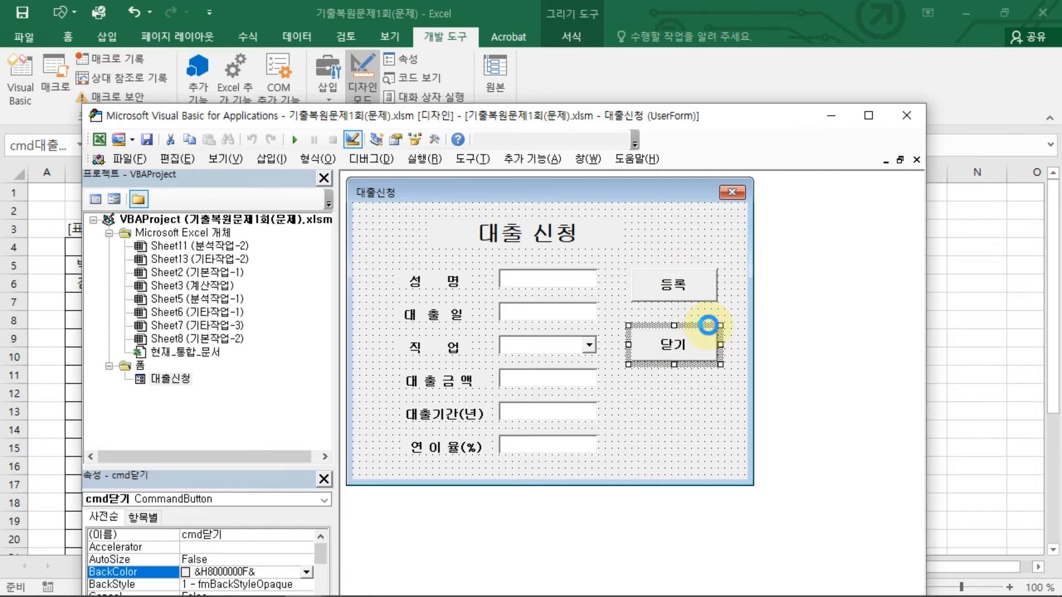
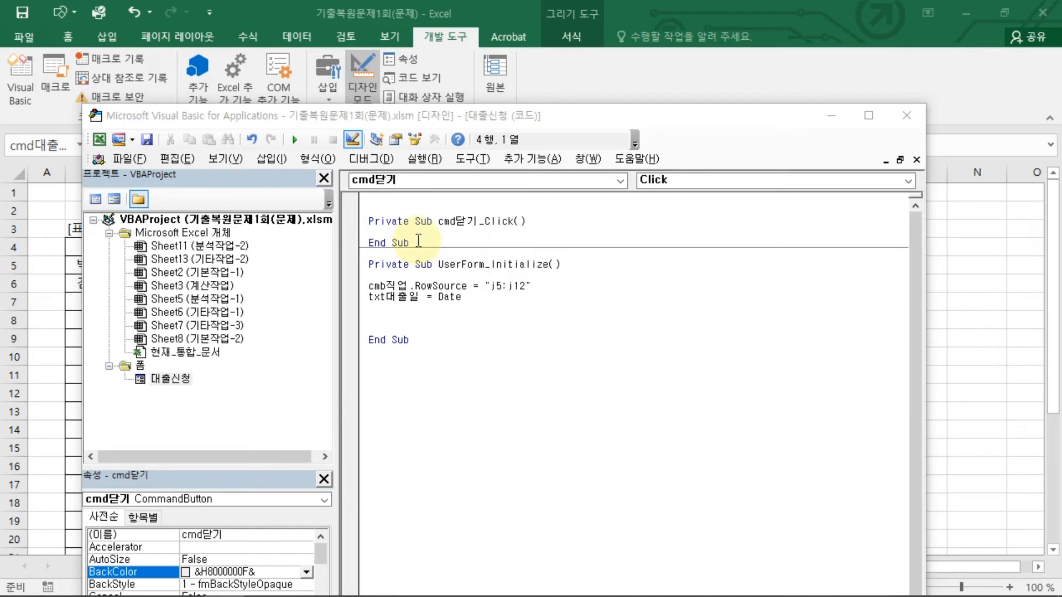
{"action": "left_click", "coordinate": [409, 243]}
{"action": "key", "text": "Return"}
{"action": "key", "text": "Return"}
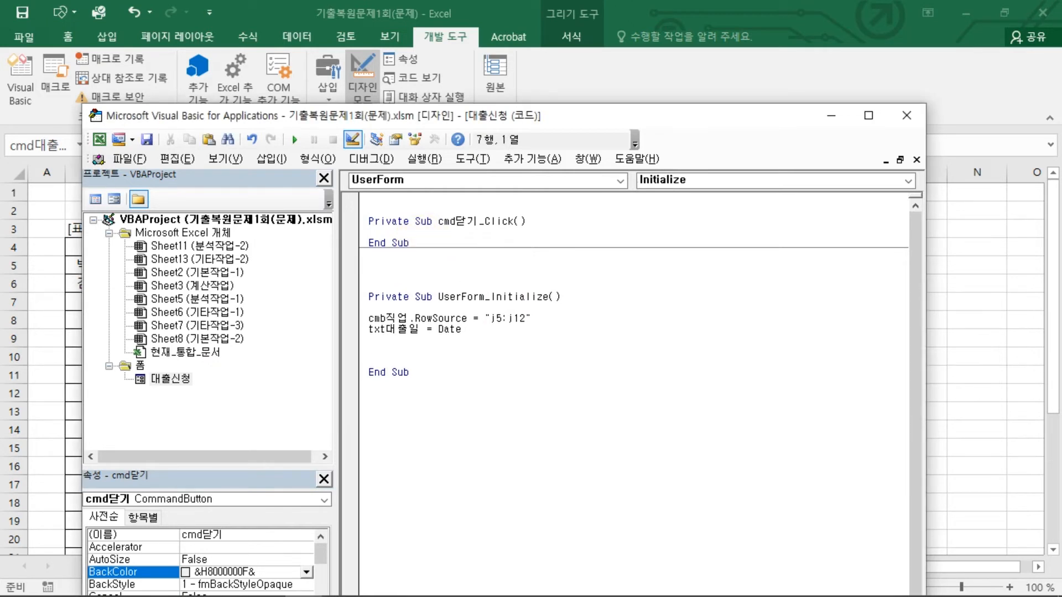
Step: In cmd닫기_Click, add a MsgBox showing "장기 대출로 인한 이율 할인 대상자입니다."
{"action": "key", "text": "Up"}
{"action": "key", "text": "Up"}
{"action": "key", "text": "Return"}
{"action": "key", "text": "Return"}
{"action": "type", "text": "msg"}
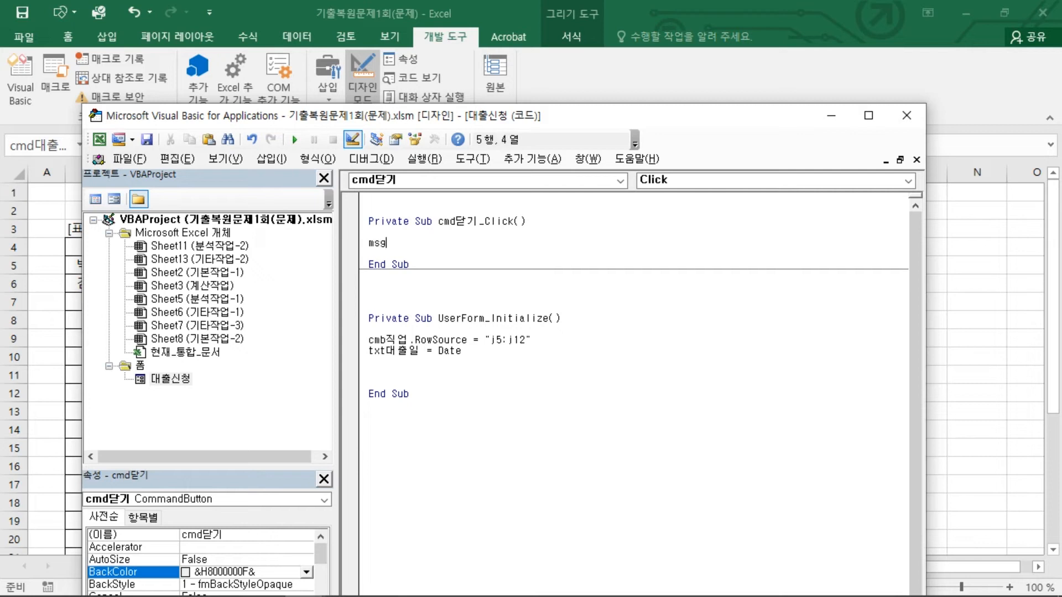
{"action": "type", "text": "box \""}
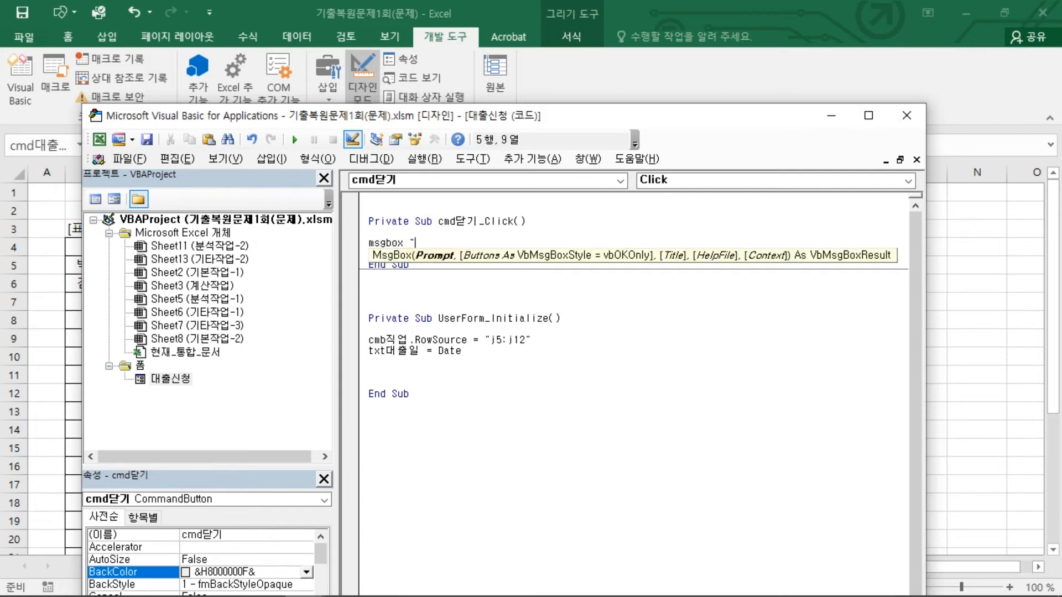
{"action": "type", "text": "ㅈ"}
{"action": "type", "text": "기대출"}
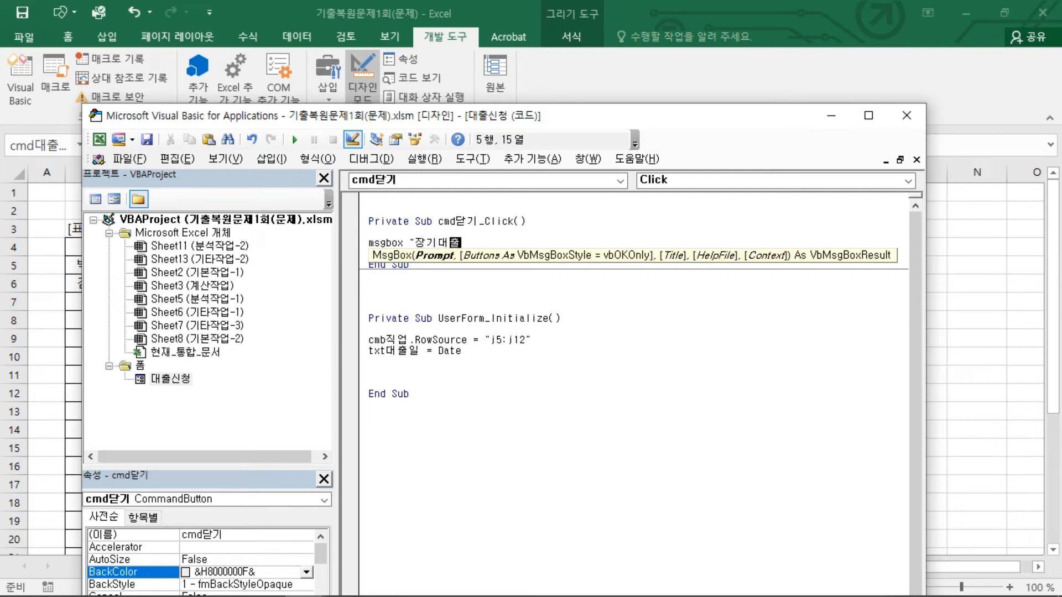
{"action": "key", "text": "BackSpace"}
{"action": "key", "text": "BackSpace"}
{"action": "type", "text": "대출로 인한 이"}
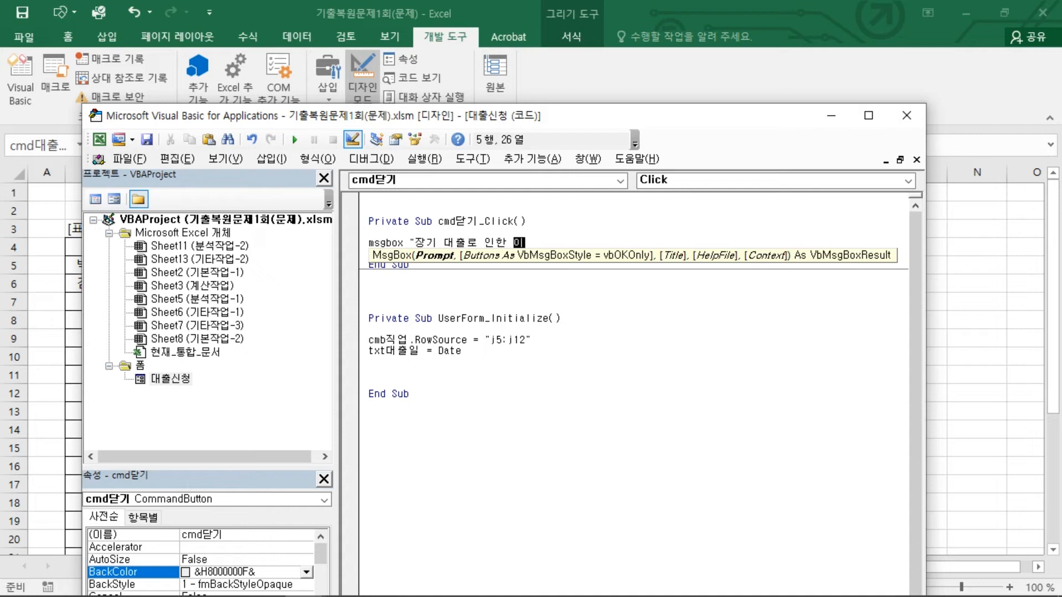
{"action": "type", "text": "율 할인 대"}
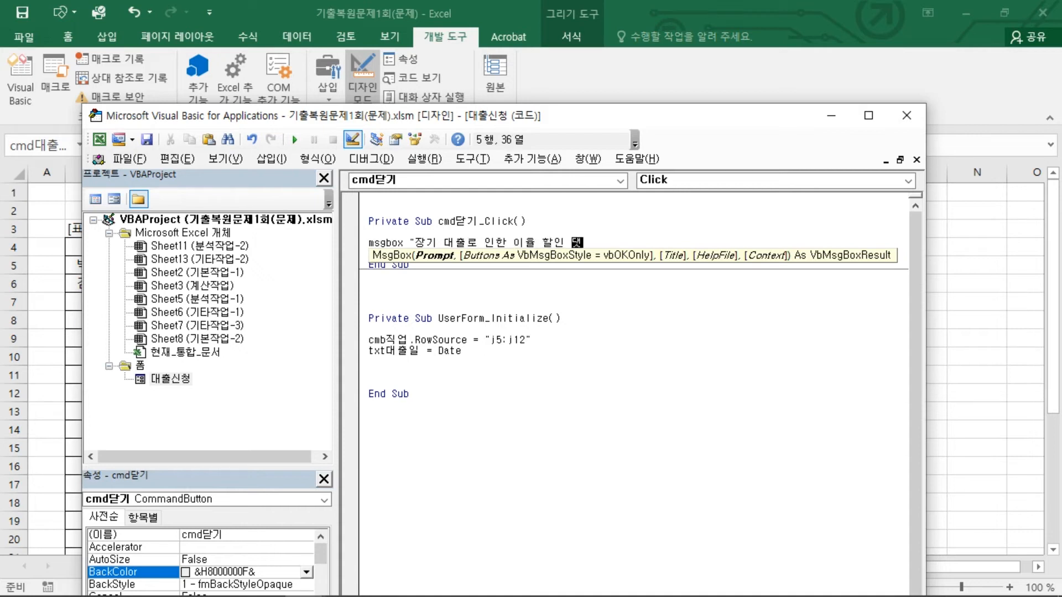
{"action": "type", "text": "상자입니다.\""}
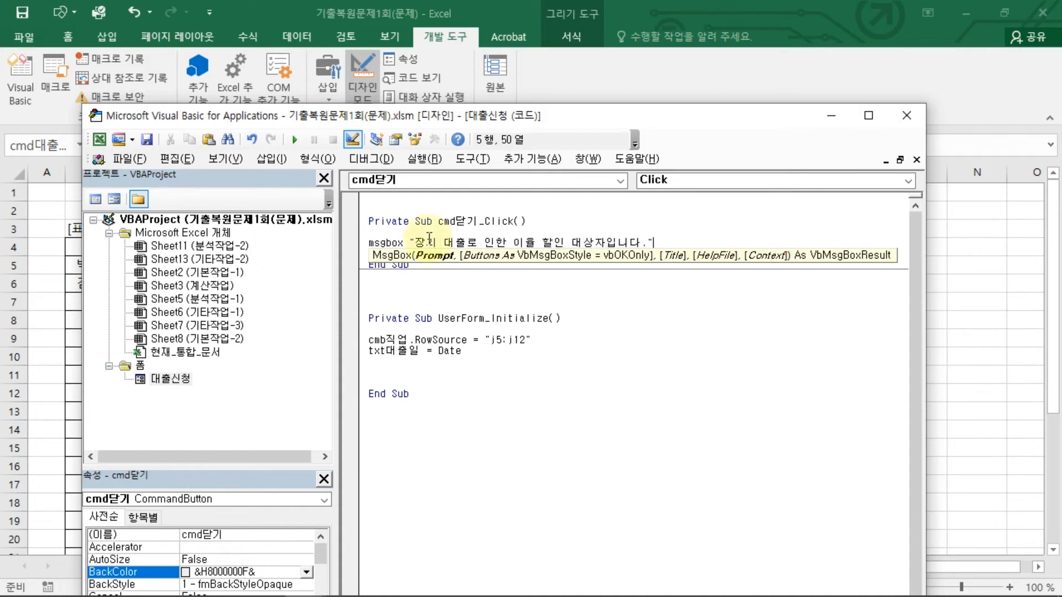
Step: Add an Unload Me statement below the MsgBox line in cmd닫기_Click
{"action": "key", "text": "Return"}
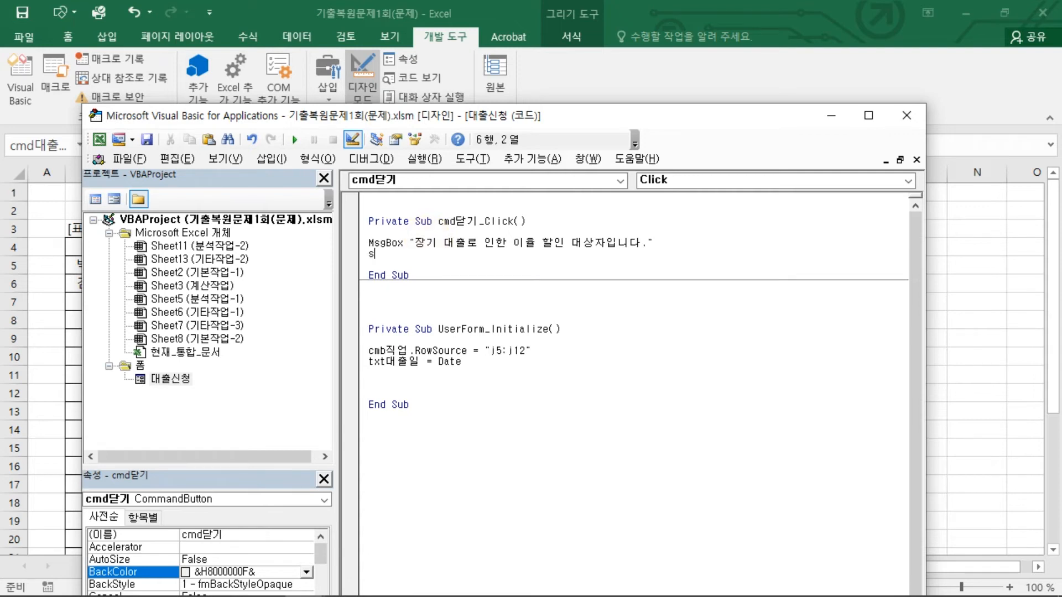
{"action": "key", "text": "Return"}
{"action": "key", "text": "Return"}
{"action": "type", "text": "unload Me"}
{"action": "key", "text": "Return"}
Step: Insert the condition "If txt대출기간 > 5 Then" above the MsgBox line in cmd닫기_Click
{"action": "left_click", "coordinate": [372, 245]}
{"action": "key", "text": "Home"}
{"action": "key", "text": "Return"}
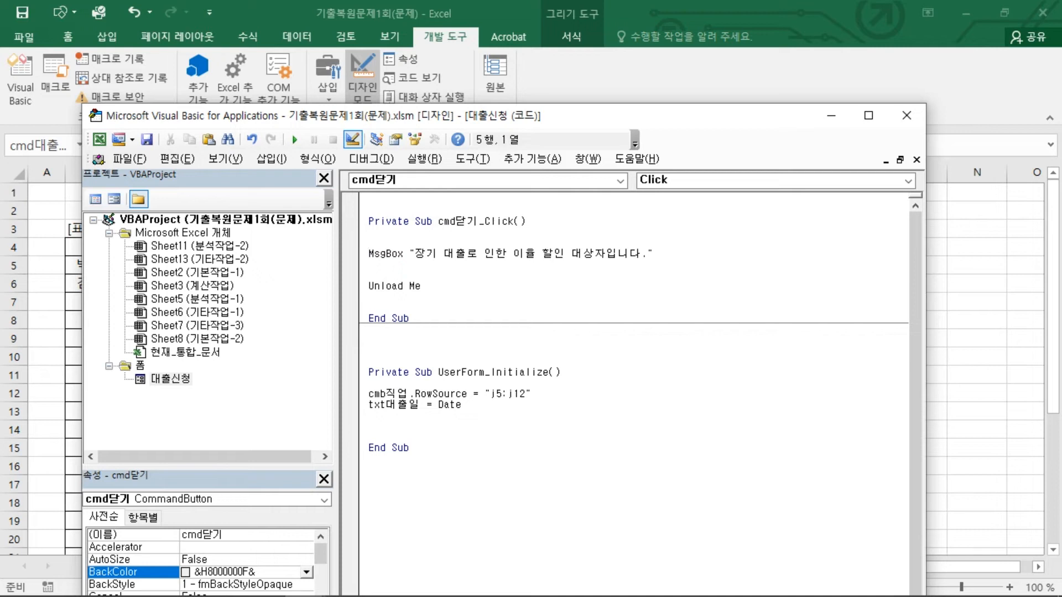
{"action": "type", "text": "if"}
{"action": "type", "text": "txt대출기간"}
{"action": "type", "text": " > 5 소무"}
{"action": "key", "text": "BackSpace"}
{"action": "key", "text": "BackSpace"}
{"action": "key", "text": "Hangul"}
{"action": "type", "text": "Then"}
{"action": "key", "text": "Return"}
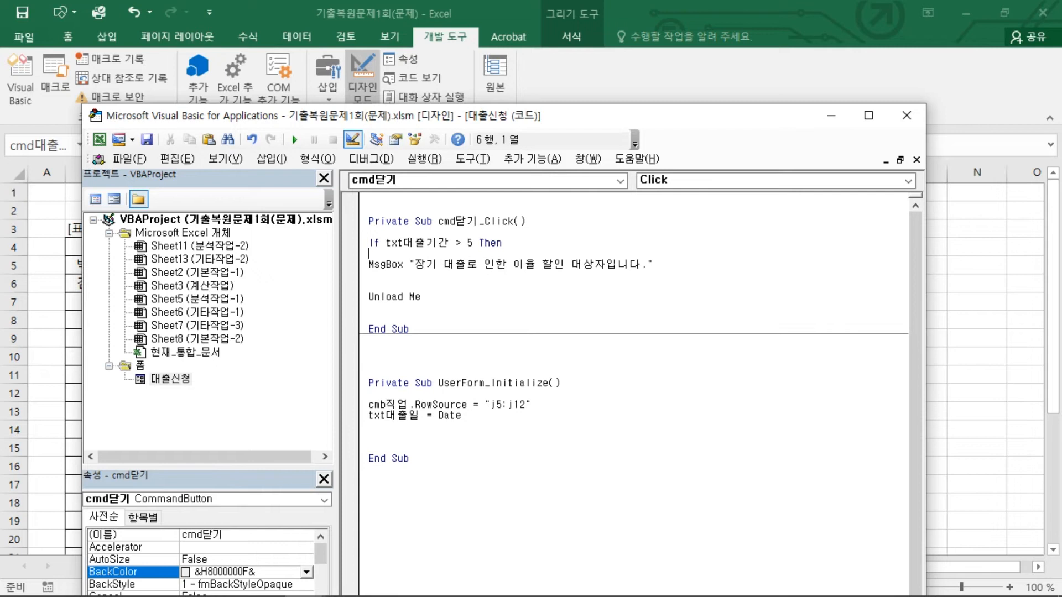
Step: Check the worksheet's 대출기간(년) column and change the txt대출기간 condition's operator to >=
{"action": "left_click_drag", "start_coordinate": [541, 116], "coordinate": [444, 279]}
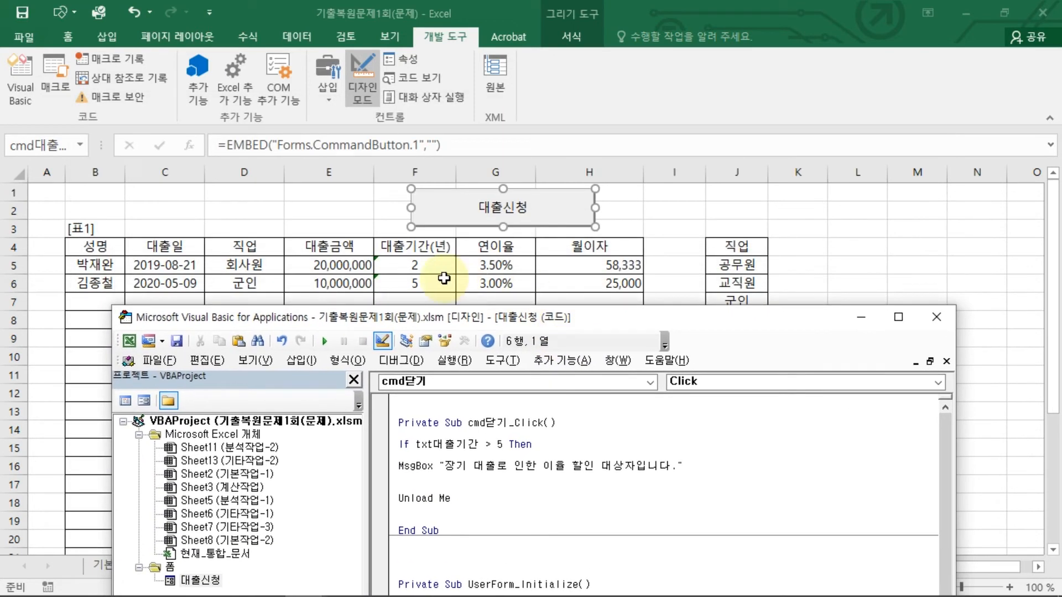
{"action": "left_click_drag", "start_coordinate": [412, 244], "coordinate": [414, 291]}
{"action": "mouse_move", "coordinate": [473, 429]}
{"action": "left_mouse_down"}
{"action": "mouse_move", "coordinate": [500, 437]}
{"action": "mouse_move", "coordinate": [492, 454]}
{"action": "left_mouse_up"}
{"action": "key", "text": "Escape"}
{"action": "left_click", "coordinate": [492, 444]}
{"action": "type", "text": "="}
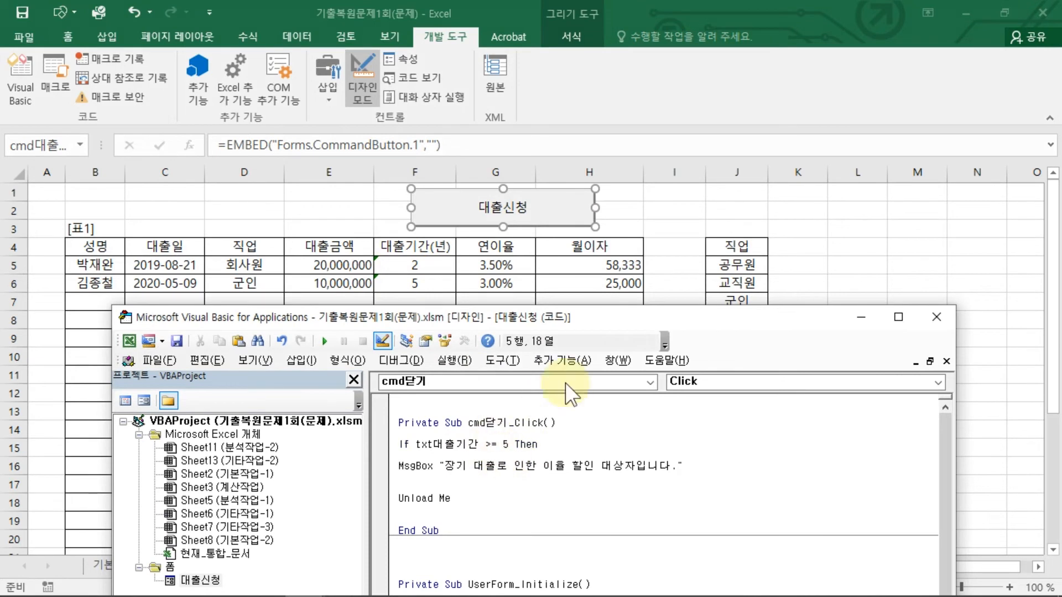
{"action": "left_click_drag", "start_coordinate": [642, 324], "coordinate": [637, 181]}
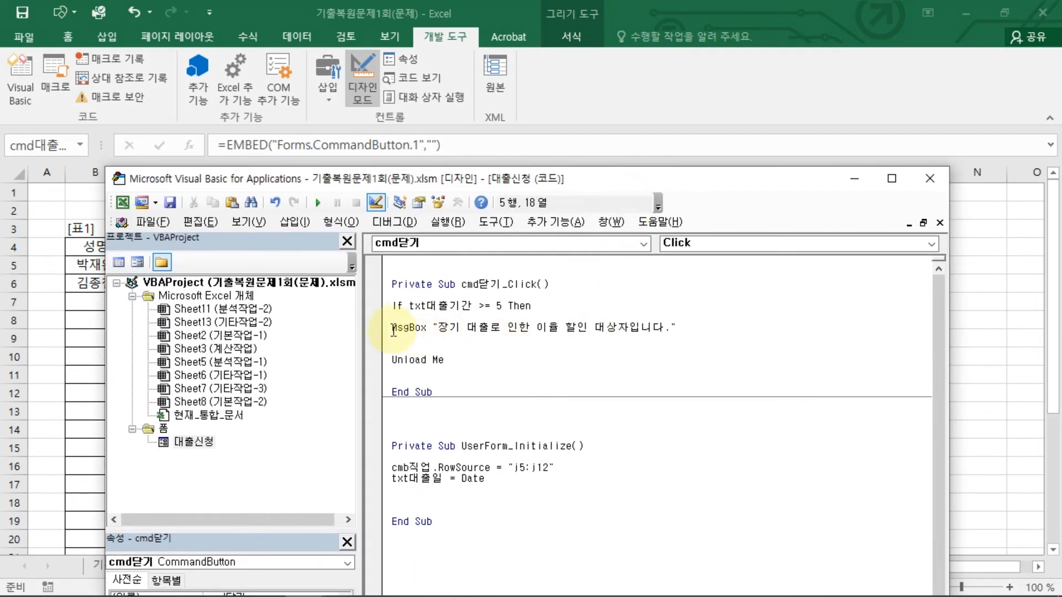
Step: Add an Else branch with a second MsgBox statement below the long-term loan message in cmd닫기_Click
{"action": "left_click_drag", "start_coordinate": [433, 327], "coordinate": [671, 334]}
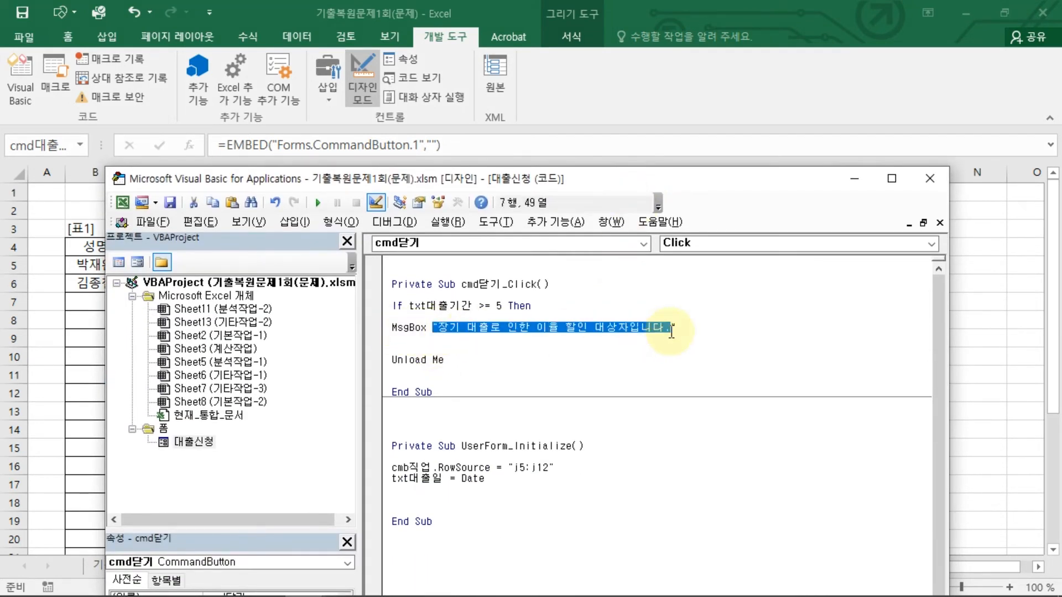
{"action": "left_click", "coordinate": [429, 348]}
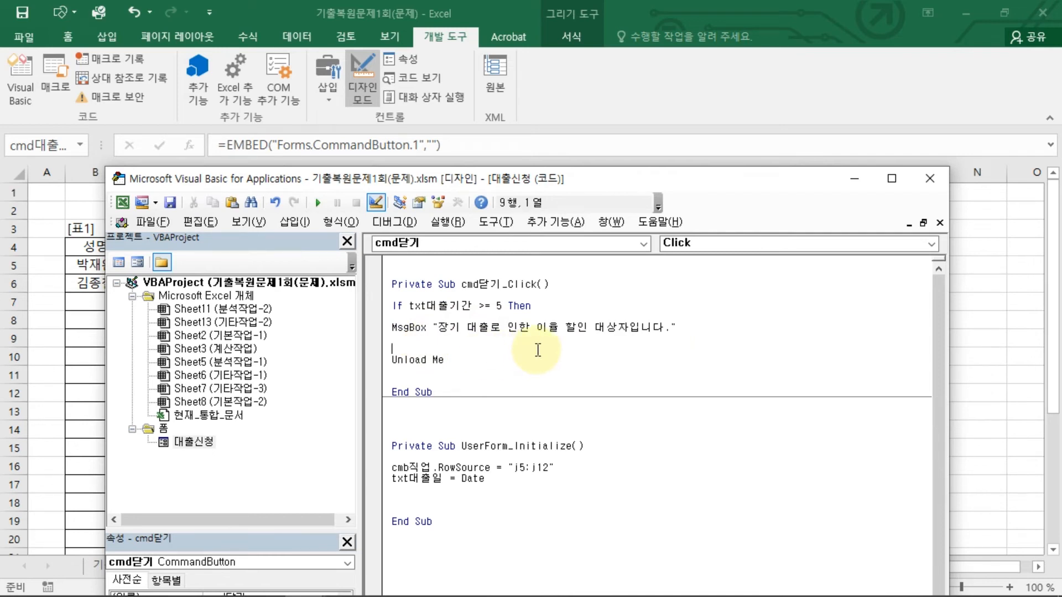
{"action": "double_click", "coordinate": [412, 327]}
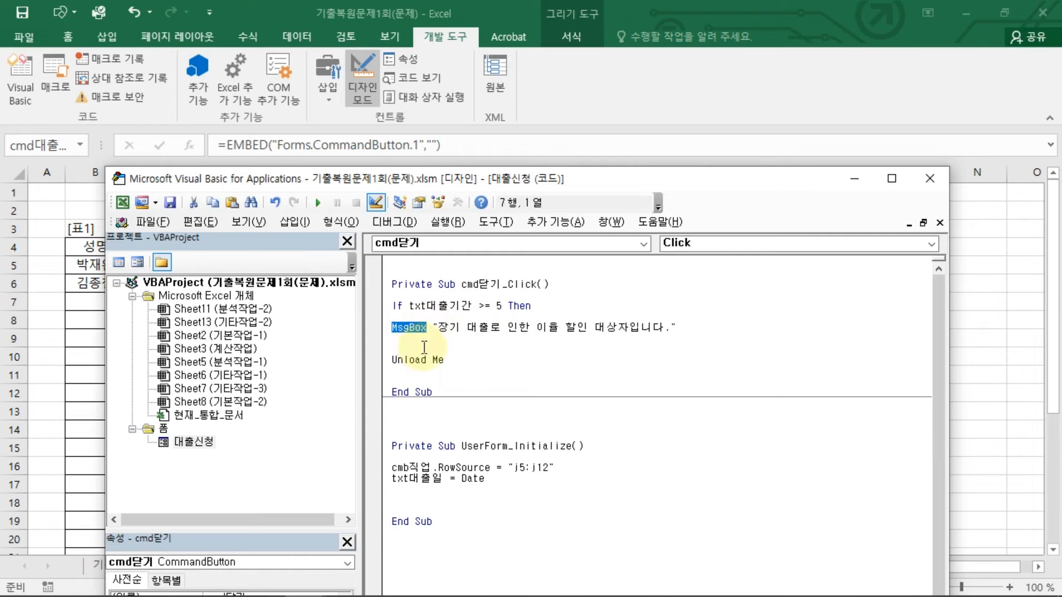
{"action": "left_click", "coordinate": [426, 347]}
{"action": "type", "text": "else"}
{"action": "key", "text": "Return"}
{"action": "key", "text": "Return"}
{"action": "type", "text": "MsgBox"}
{"action": "key", "text": "Return"}
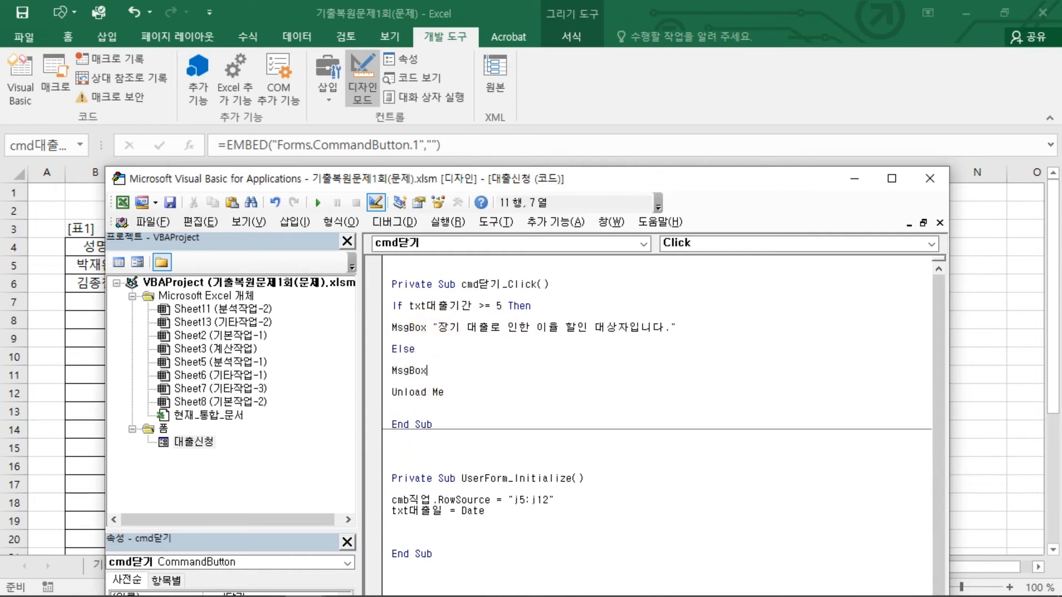
Step: Give the Else branch's MsgBox the text "대출신청이 접수되었습니다."
{"action": "type", "text": "\" "}
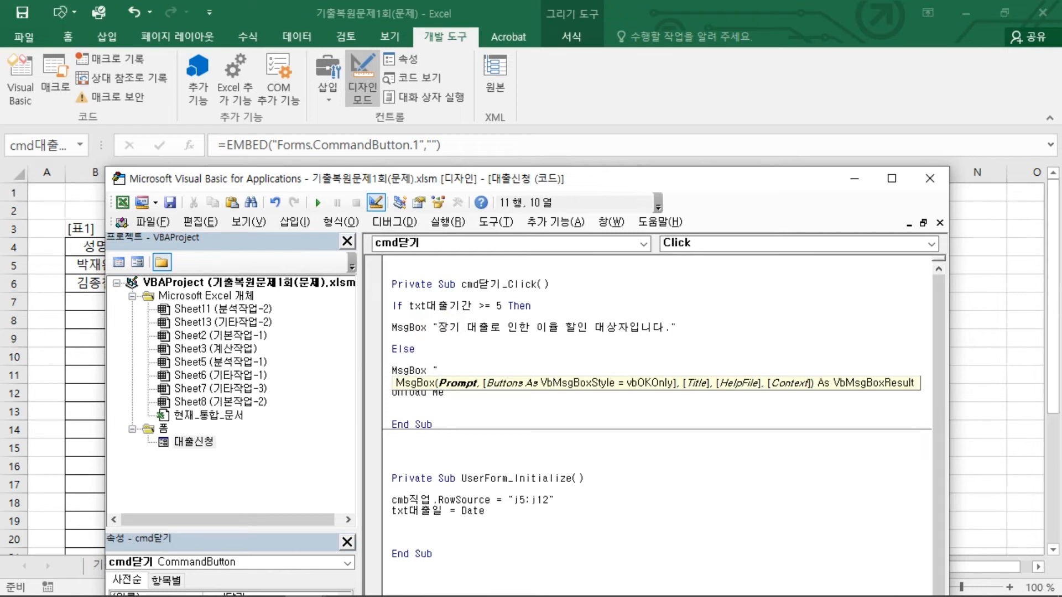
{"action": "type", "text": "eo"}
{"action": "key", "text": "BackSpace"}
{"action": "key", "text": "BackSpace"}
{"action": "key", "text": "BackSpace"}
{"action": "type", "text": "대출 신청이"}
{"action": "key", "text": "BackSpace"}
{"action": "key", "text": "BackSpace"}
{"action": "key", "text": "BackSpace"}
{"action": "key", "text": "BackSpace"}
{"action": "type", "text": "신청이 접수 "}
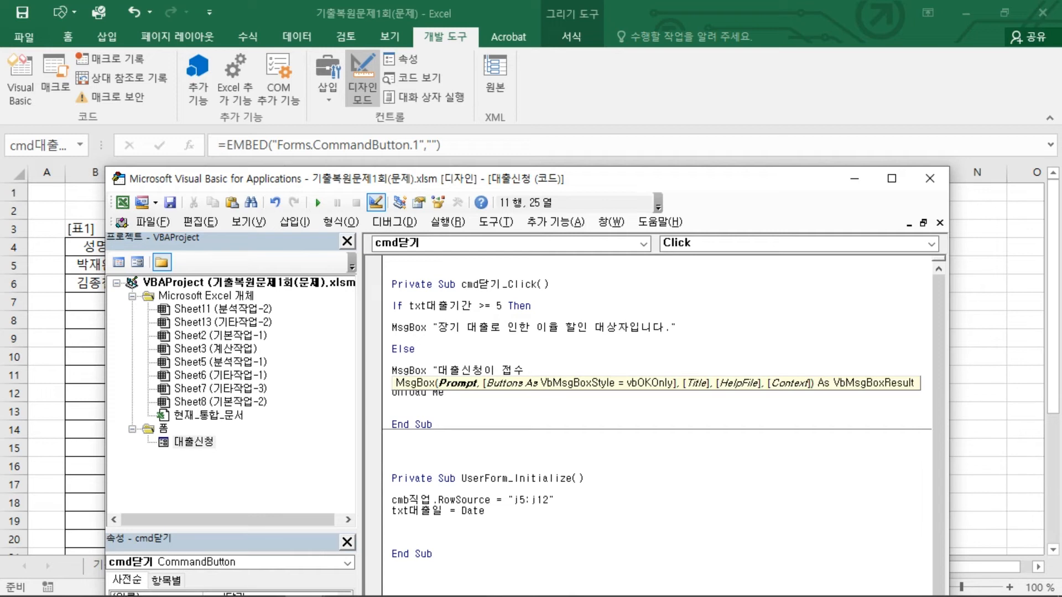
{"action": "type", "text": "ㄷ"}
{"action": "type", "text": "었습니ㅏㄷ"}
{"action": "type", "text": "."}
{"action": "key", "text": "BackSpace"}
{"action": "key", "text": "BackSpace"}
{"action": "key", "text": "BackSpace"}
{"action": "type", "text": "다.\""}
Step: Close the condition with End If above Unload Me, separating it with blank lines
{"action": "key", "text": "Return"}
{"action": "type", "text": "ens"}
{"action": "type", "text": "dif"}
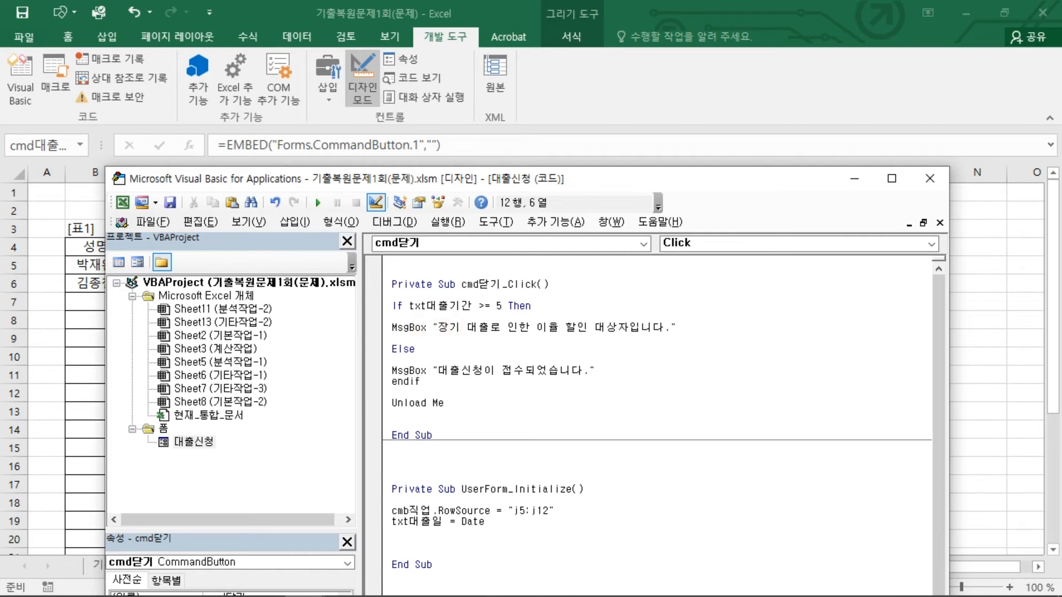
{"action": "key", "text": "Return"}
{"action": "key", "text": "Up"}
{"action": "key", "text": "Return"}
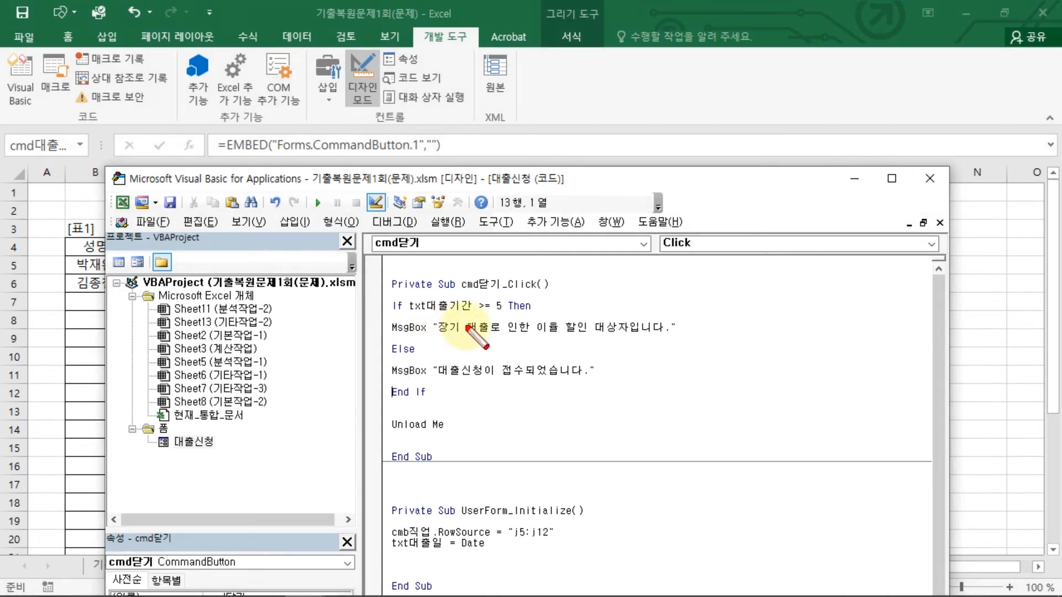
{"action": "left_click_drag", "start_coordinate": [426, 337], "coordinate": [554, 342]}
{"action": "left_click_drag", "start_coordinate": [424, 385], "coordinate": [529, 386]}
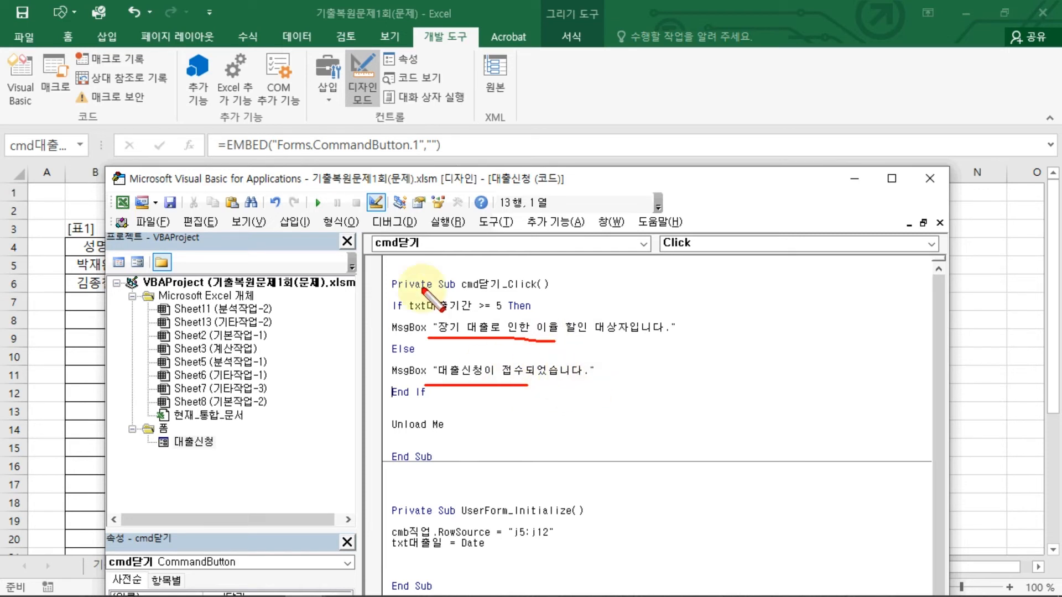
{"action": "key", "text": "Escape"}
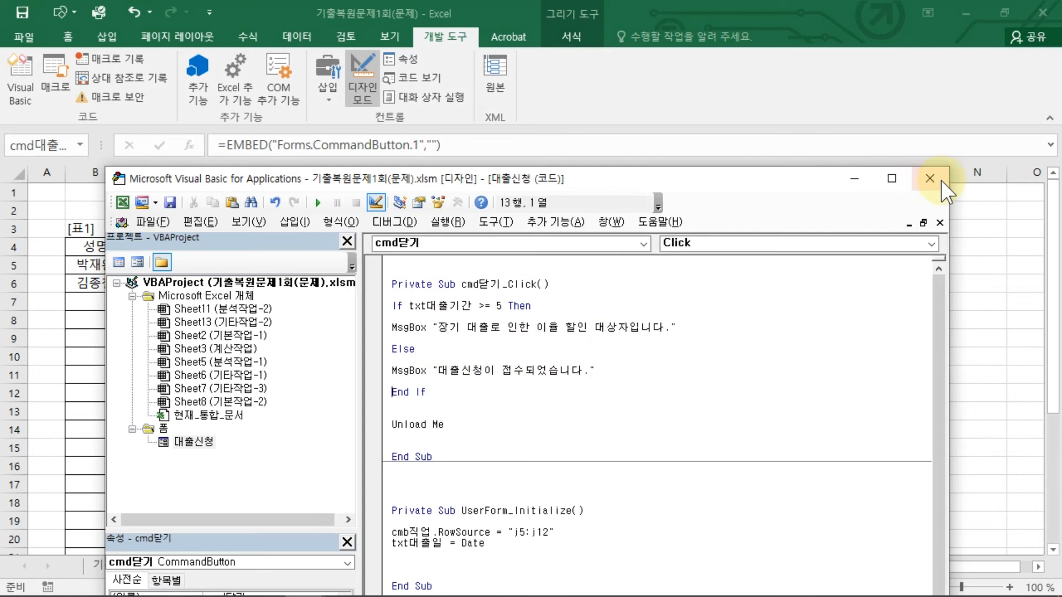
Step: Return to the worksheet, leave design mode, and test the 대출신청 form's 닫기 button, dismissing its message
{"action": "left_click", "coordinate": [930, 178]}
{"action": "left_click", "coordinate": [364, 96]}
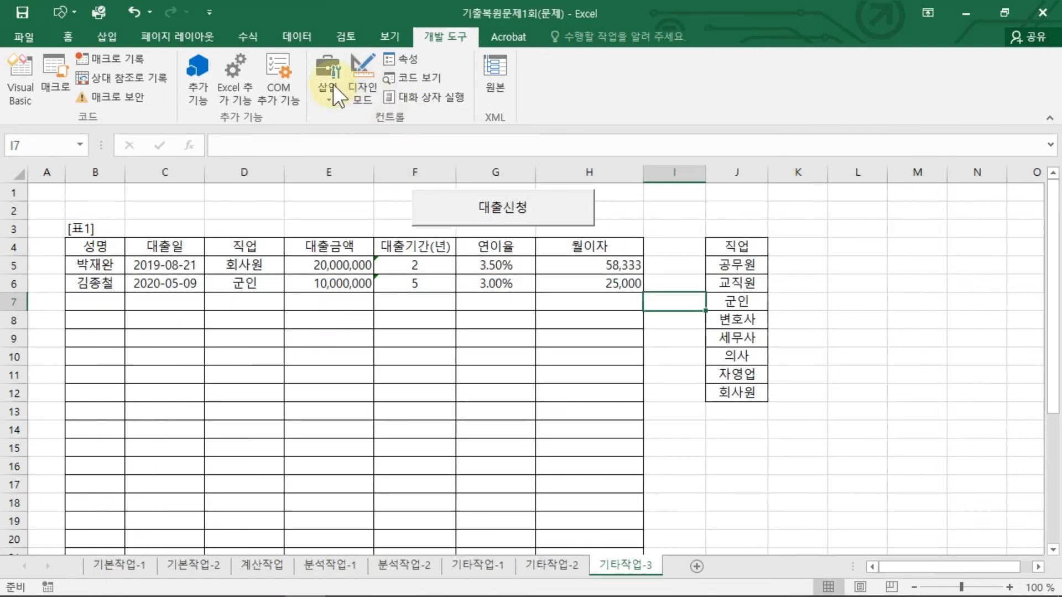
{"action": "left_click", "coordinate": [506, 220]}
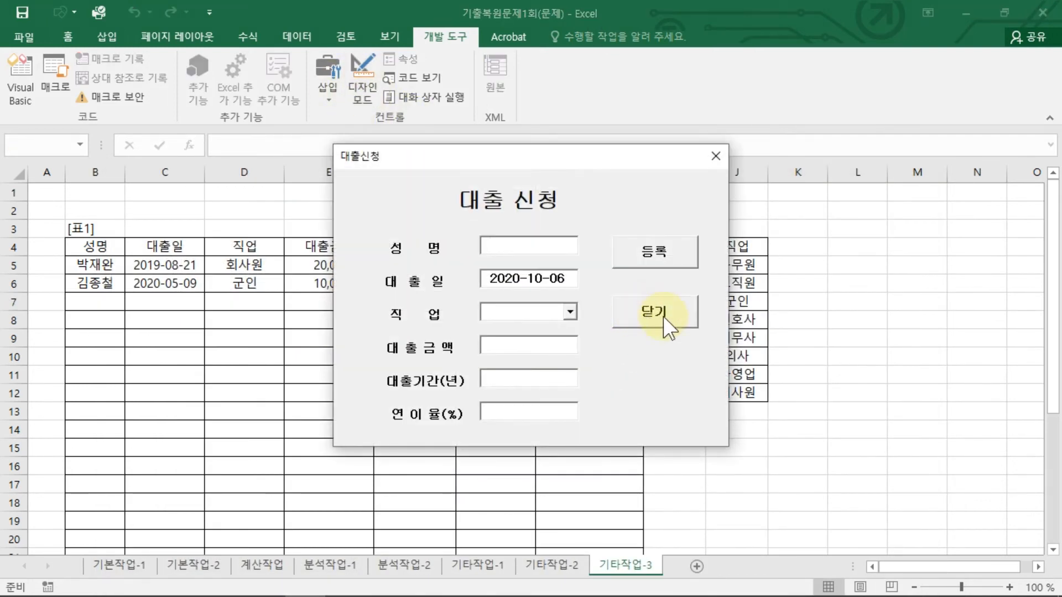
{"action": "left_click", "coordinate": [662, 316]}
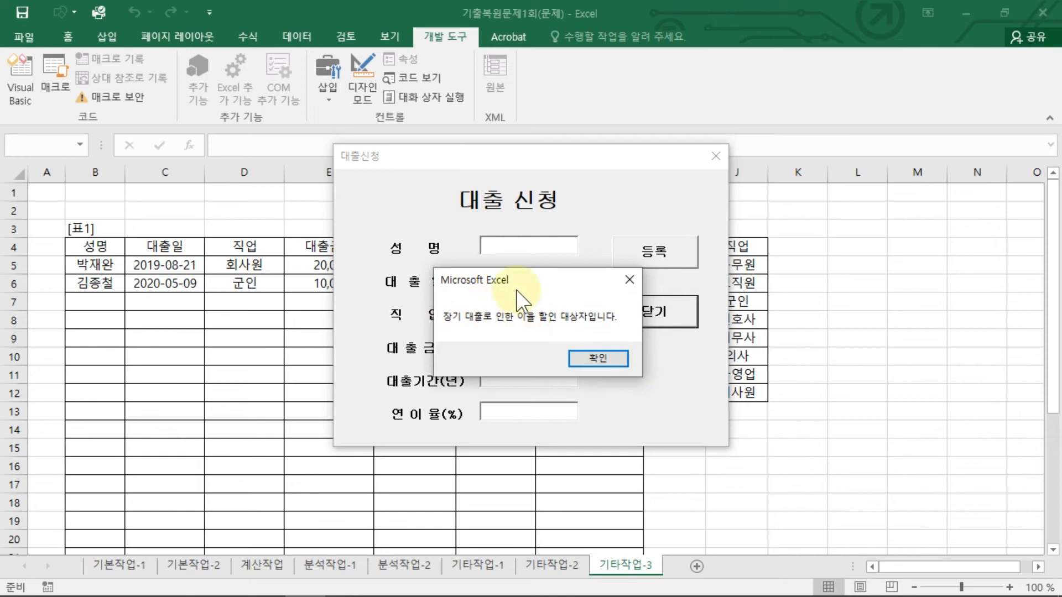
{"action": "left_click", "coordinate": [567, 359]}
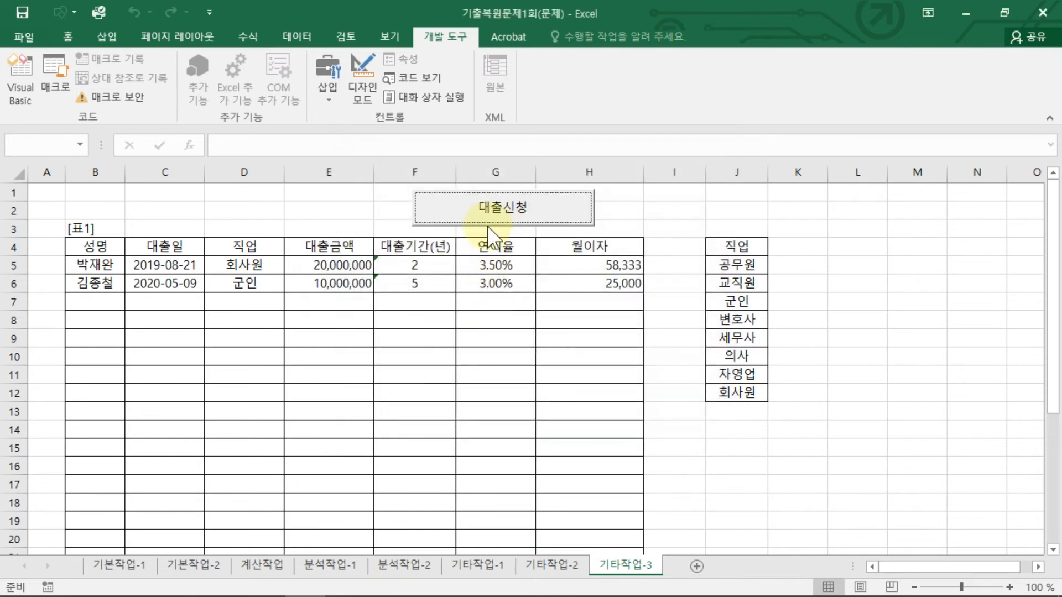
Step: Re-enter design mode, reopen the 대출신청 form in the VBA editor, and create the 등록 button's Click procedure
{"action": "left_click", "coordinate": [362, 97]}
{"action": "double_click", "coordinate": [553, 221]}
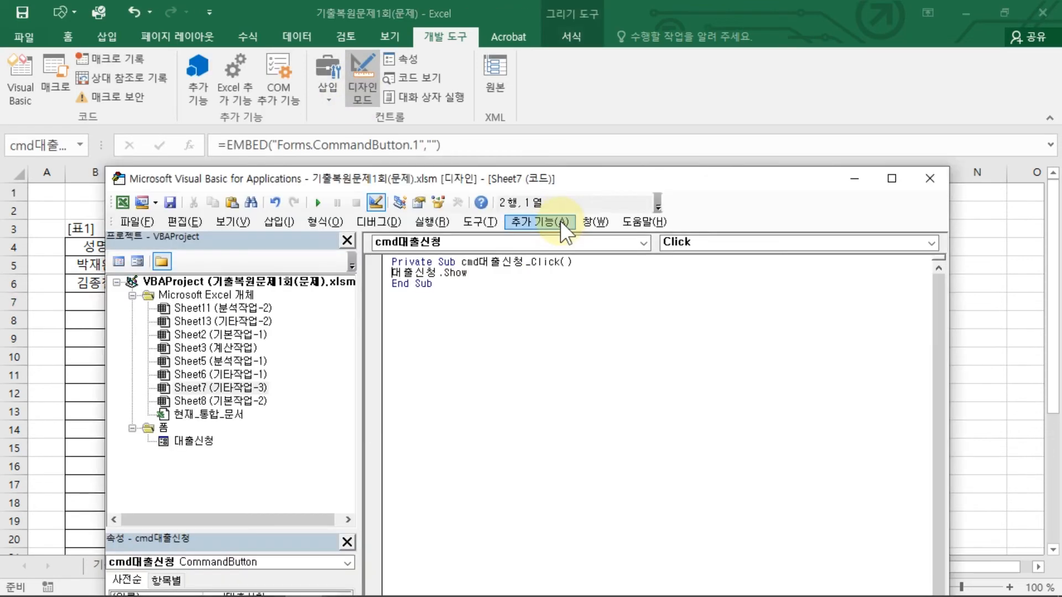
{"action": "double_click", "coordinate": [201, 442]}
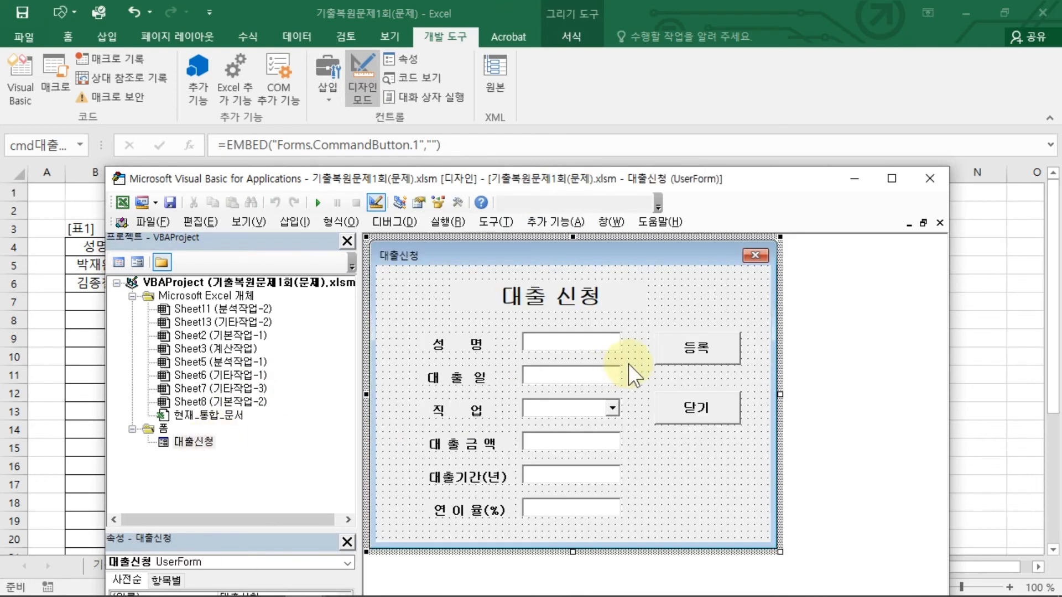
{"action": "mouse_move", "coordinate": [731, 288]}
{"action": "left_mouse_down"}
{"action": "mouse_move", "coordinate": [741, 262]}
{"action": "mouse_move", "coordinate": [733, 274]}
{"action": "left_mouse_up"}
{"action": "mouse_move", "coordinate": [716, 442]}
{"action": "left_mouse_down"}
{"action": "mouse_move", "coordinate": [666, 382]}
{"action": "mouse_move", "coordinate": [678, 436]}
{"action": "mouse_move", "coordinate": [716, 452]}
{"action": "left_mouse_up"}
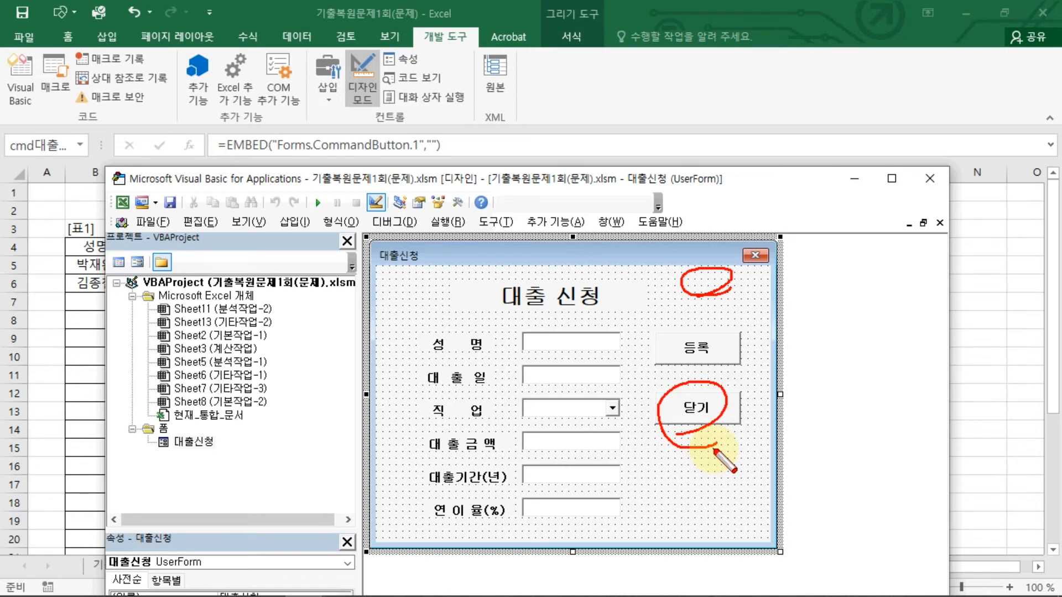
{"action": "left_click", "coordinate": [722, 359]}
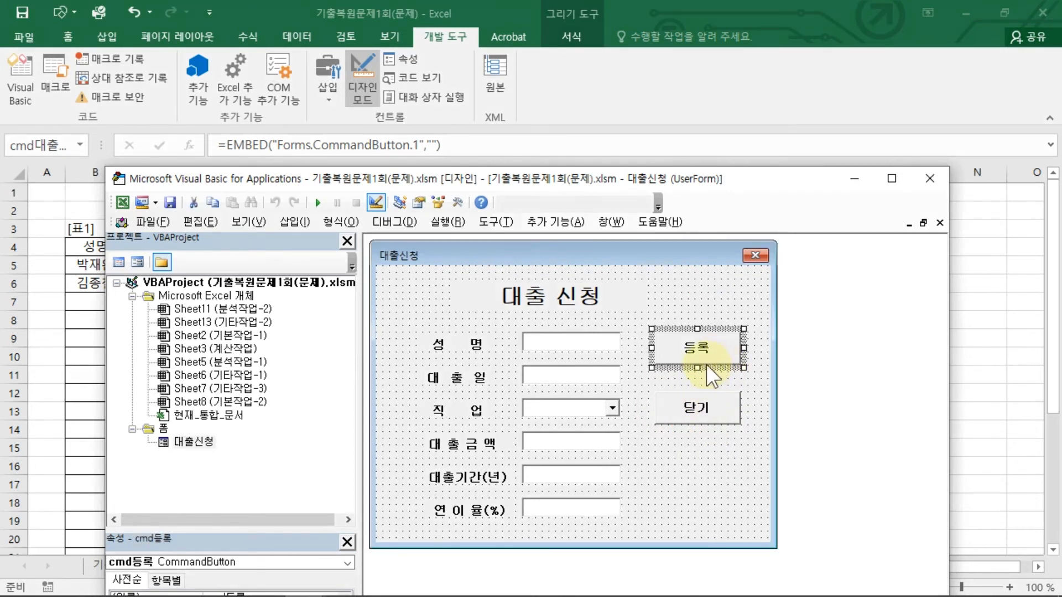
{"action": "double_click", "coordinate": [724, 360]}
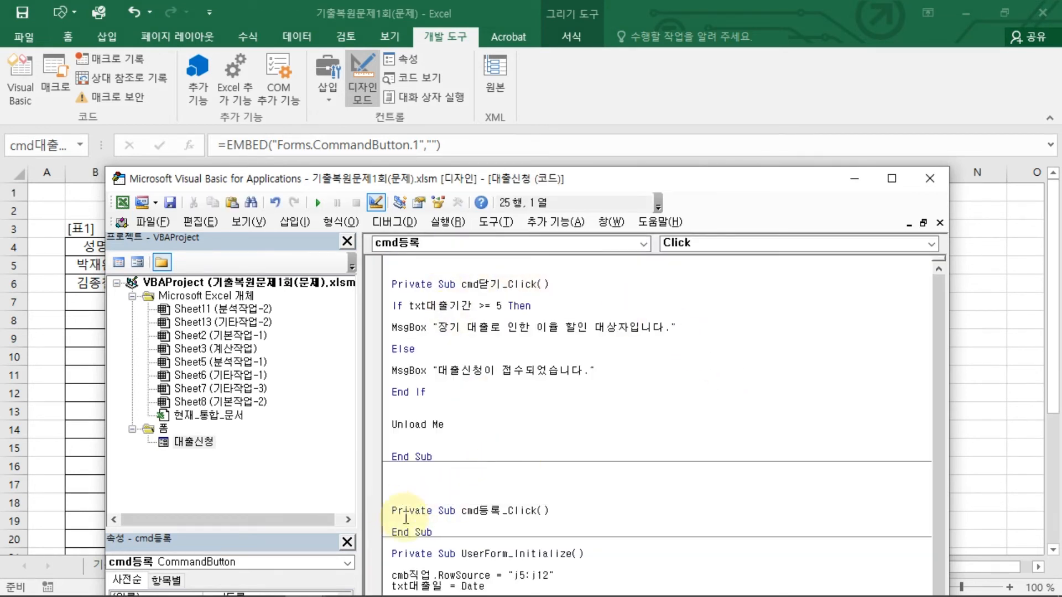
Step: Move the empty cmd등록_Click procedure above cmd닫기_Click, with blank lines between the two
{"action": "left_click", "coordinate": [471, 528]}
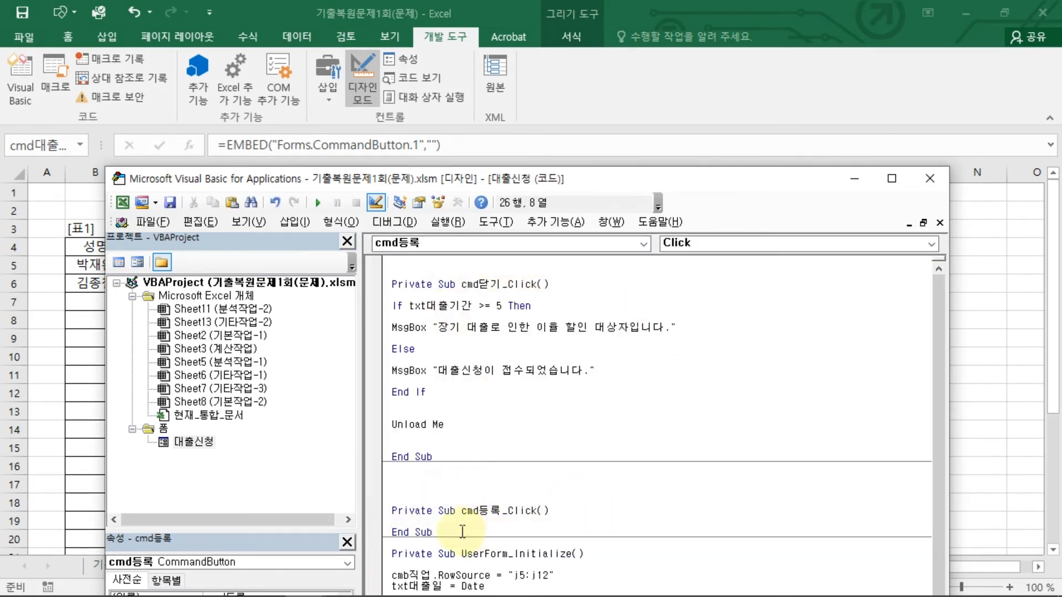
{"action": "left_click_drag", "start_coordinate": [464, 532], "coordinate": [354, 511]}
{"action": "key", "text": "ctrl+x"}
{"action": "left_click", "coordinate": [427, 268]}
{"action": "key", "text": "ctrl+v"}
{"action": "key", "text": "Return"}
{"action": "key", "text": "Return"}
{"action": "key", "text": "Return"}
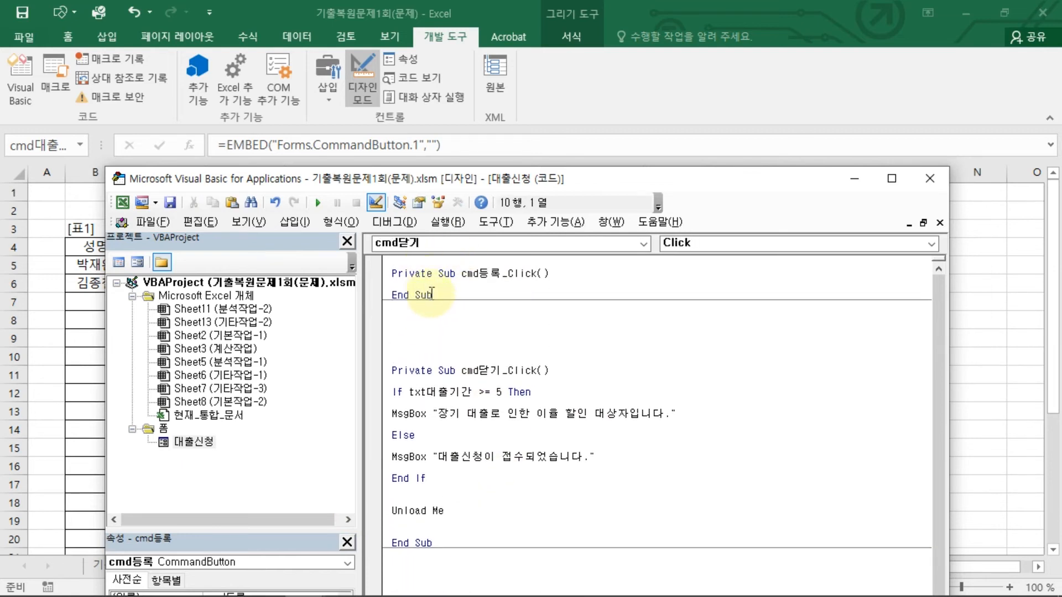
Step: Add blank lines inside cmd등록_Click and move the editor window off the worksheet's 성명, 대출일 and 직업 columns
{"action": "left_click", "coordinate": [391, 295]}
{"action": "key", "text": "Return"}
{"action": "key", "text": "Return"}
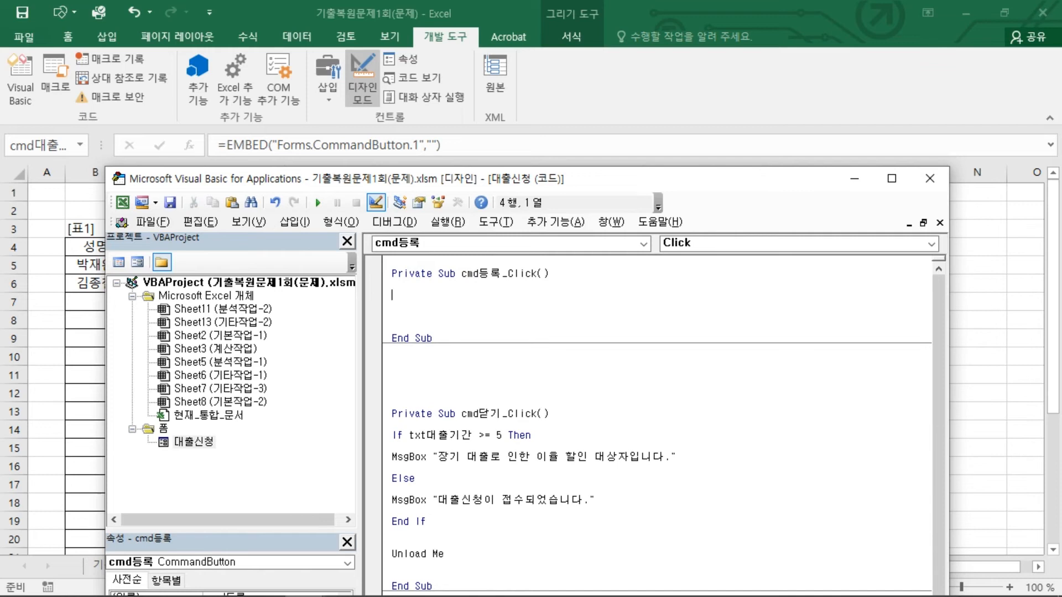
{"action": "left_click_drag", "start_coordinate": [559, 187], "coordinate": [727, 162]}
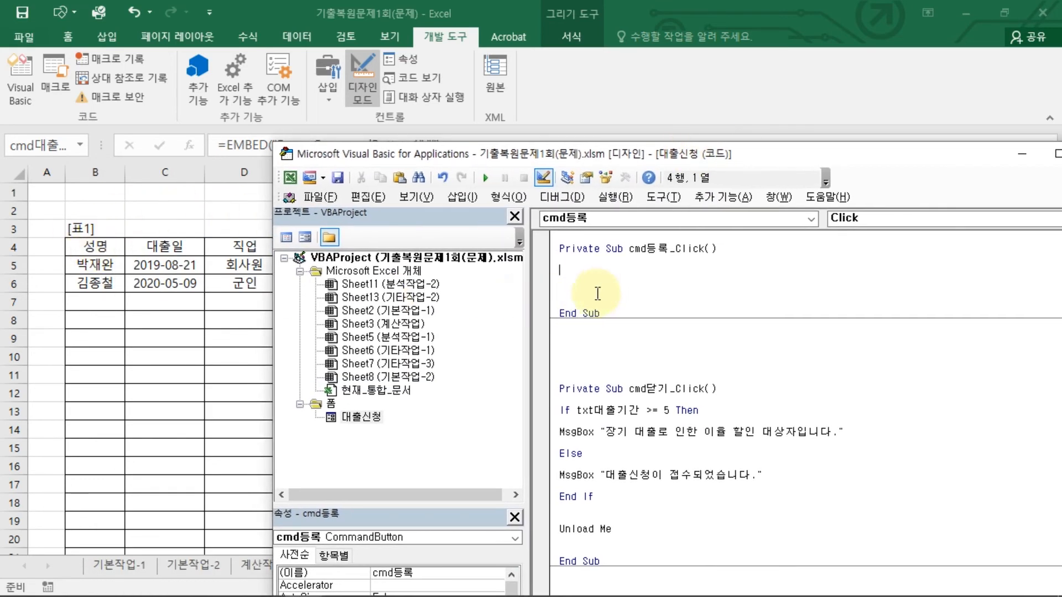
{"action": "type", "text": "입력행"}
{"action": "key", "text": "BackSpace"}
{"action": "key", "text": "BackSpace"}
{"action": "key", "text": "BackSpace"}
{"action": "key", "text": "BackSpace"}
{"action": "key", "text": "BackSpace"}
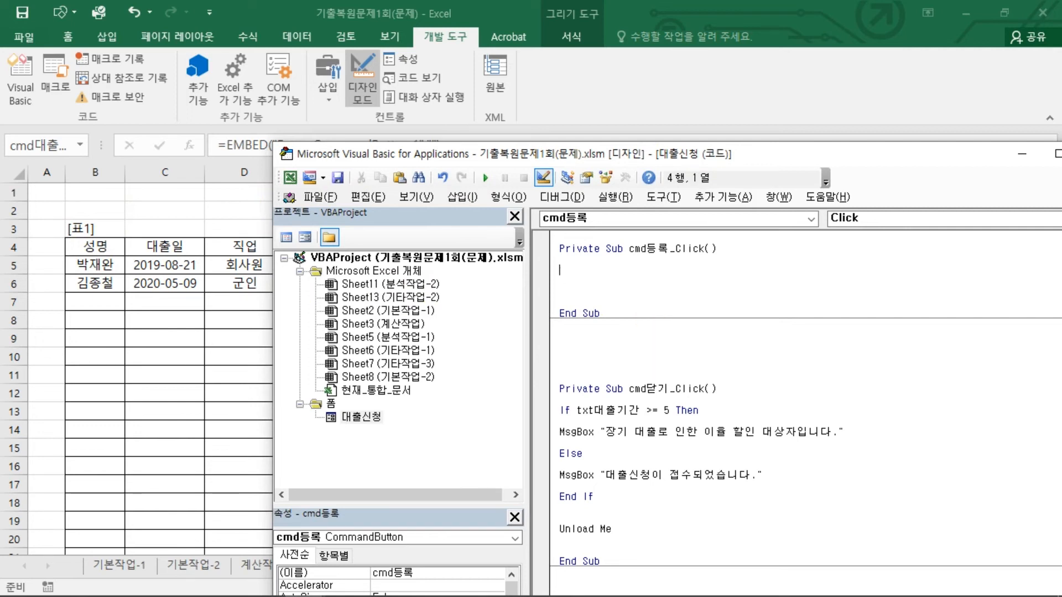
Step: In cmd등록_Click, begin the input-row statement by assigning [b3].row to the variable i
{"action": "type", "text": "i="}
{"action": "mouse_move", "coordinate": [560, 252]}
{"action": "left_mouse_down"}
{"action": "mouse_move", "coordinate": [554, 293]}
{"action": "mouse_move", "coordinate": [559, 275]}
{"action": "left_mouse_up"}
{"action": "key", "text": "Escape"}
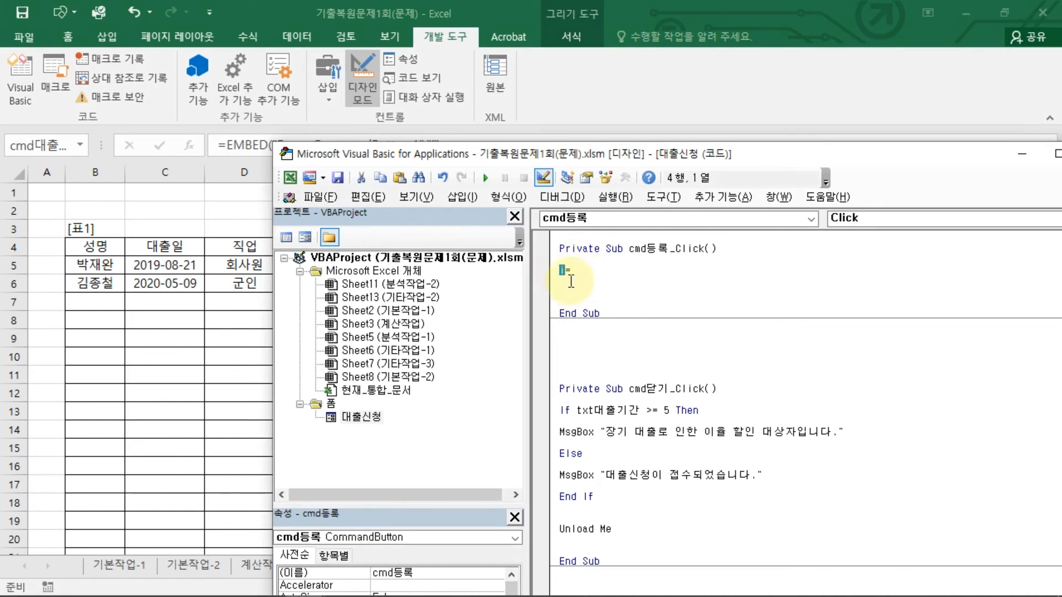
{"action": "left_click", "coordinate": [566, 272]}
{"action": "left_click", "coordinate": [600, 270]}
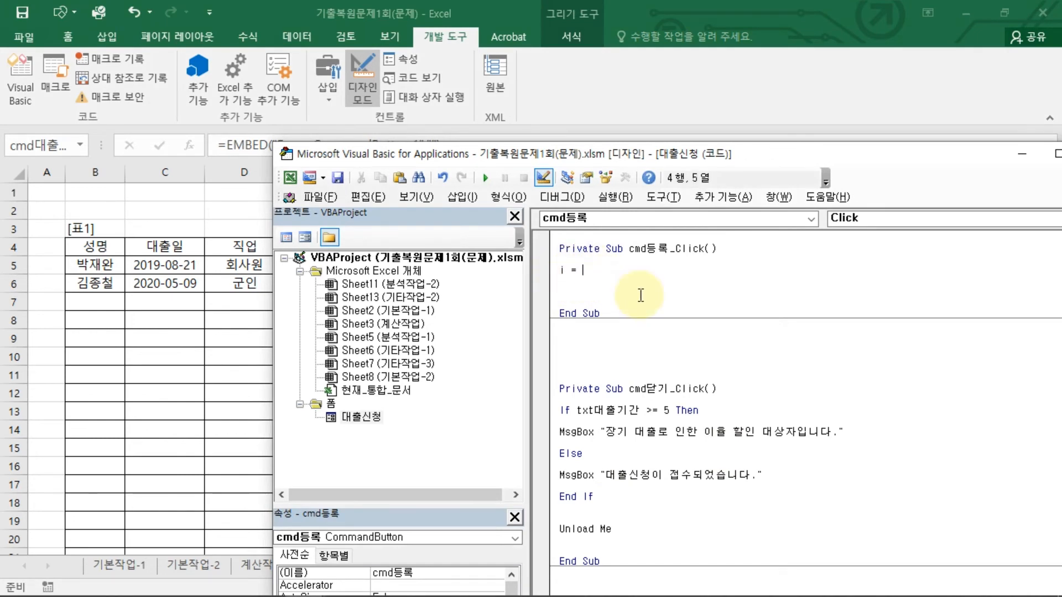
{"action": "type", "text": "[b"}
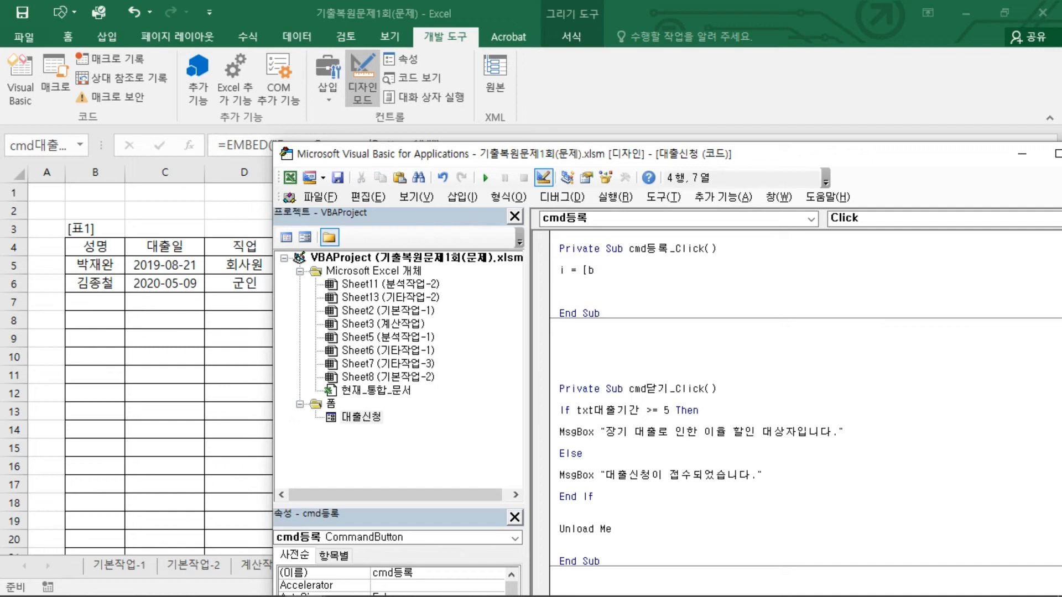
{"action": "type", "text": "3].row"}
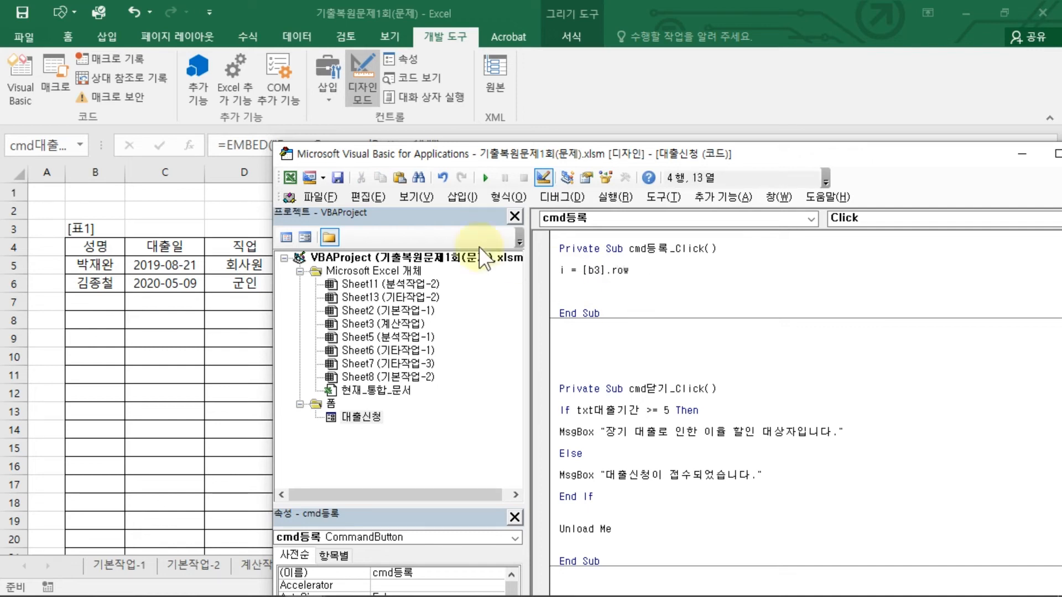
{"action": "mouse_move", "coordinate": [101, 219]}
{"action": "left_mouse_down"}
{"action": "mouse_move", "coordinate": [65, 243]}
{"action": "mouse_move", "coordinate": [102, 216]}
{"action": "mouse_move", "coordinate": [67, 218]}
{"action": "left_mouse_up"}
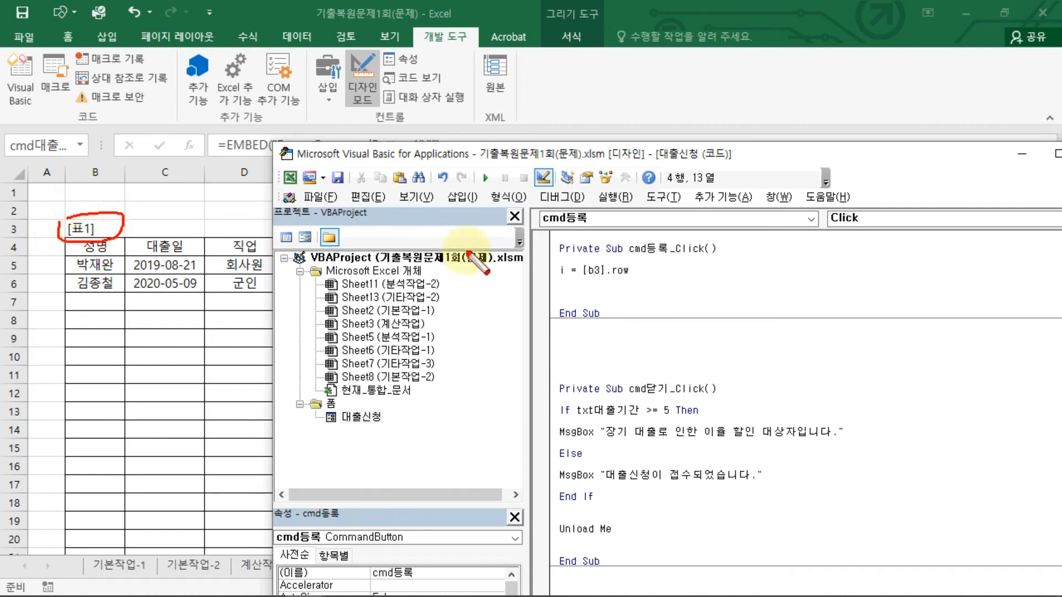
{"action": "mouse_move", "coordinate": [572, 271]}
{"action": "left_mouse_down"}
{"action": "mouse_move", "coordinate": [578, 285]}
{"action": "mouse_move", "coordinate": [240, 307]}
{"action": "mouse_move", "coordinate": [116, 237]}
{"action": "left_mouse_up"}
{"action": "left_click_drag", "start_coordinate": [152, 224], "coordinate": [132, 256]}
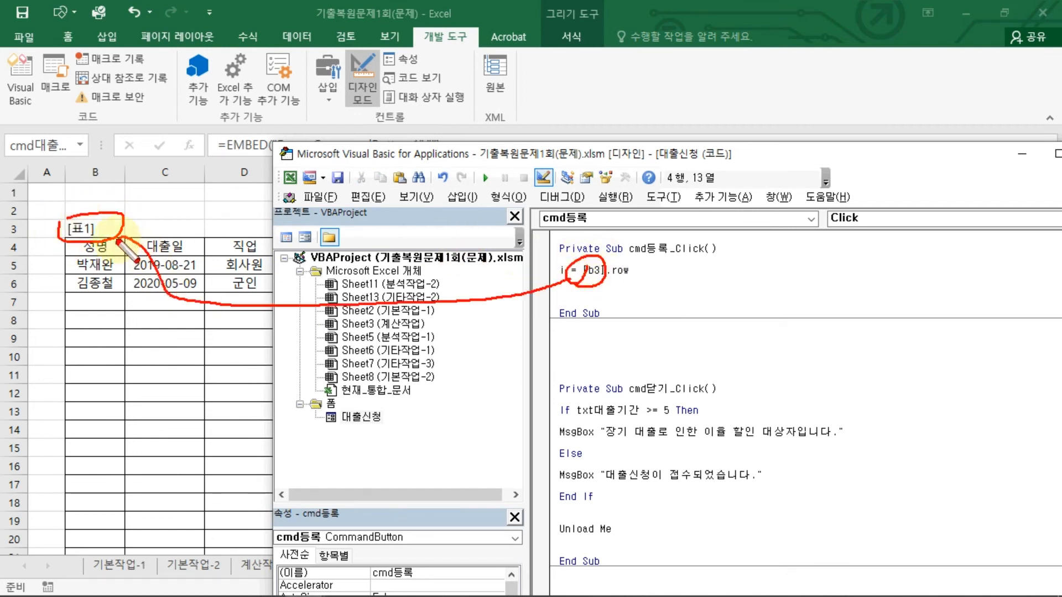
{"action": "key", "text": "Escape"}
Step: Extend the assignment of i by adding + [b3].CurrentRegion.Rows.Count
{"action": "type", "text": "+"}
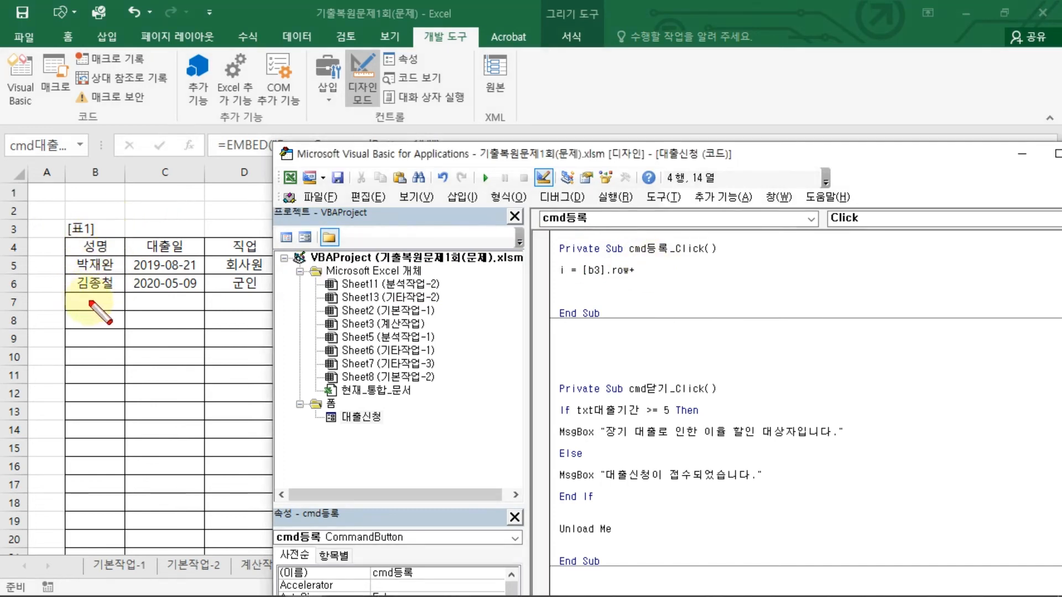
{"action": "mouse_move", "coordinate": [76, 298]}
{"action": "left_mouse_down"}
{"action": "mouse_move", "coordinate": [79, 310]}
{"action": "mouse_move", "coordinate": [100, 296]}
{"action": "mouse_move", "coordinate": [69, 299]}
{"action": "mouse_move", "coordinate": [102, 213]}
{"action": "mouse_move", "coordinate": [83, 286]}
{"action": "mouse_move", "coordinate": [51, 291]}
{"action": "mouse_move", "coordinate": [63, 226]}
{"action": "left_mouse_up"}
{"action": "key", "text": "Escape"}
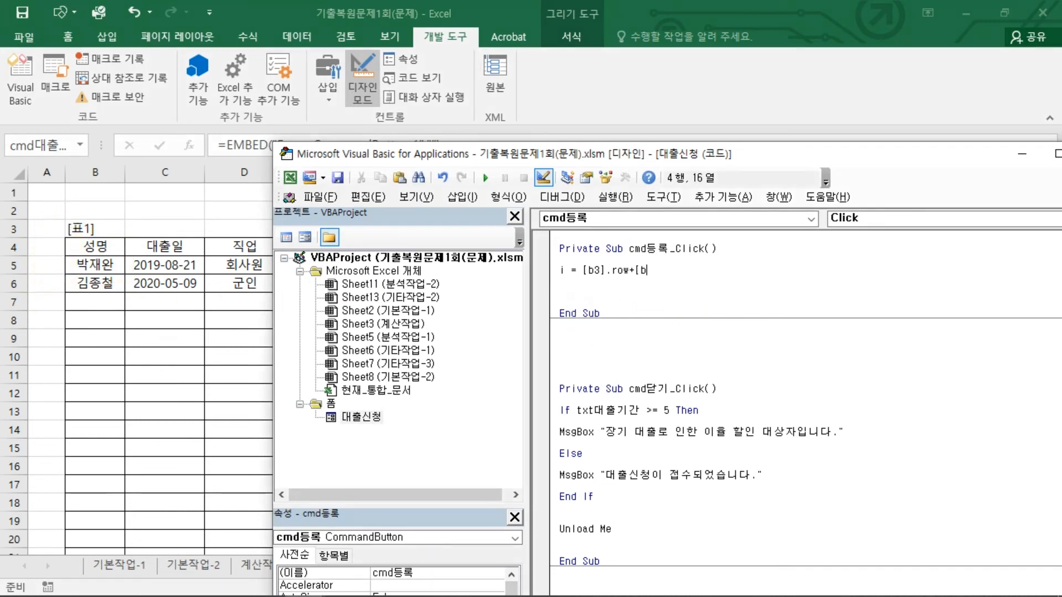
{"action": "type", "text": "3].currentre"}
{"action": "type", "text": "gion"}
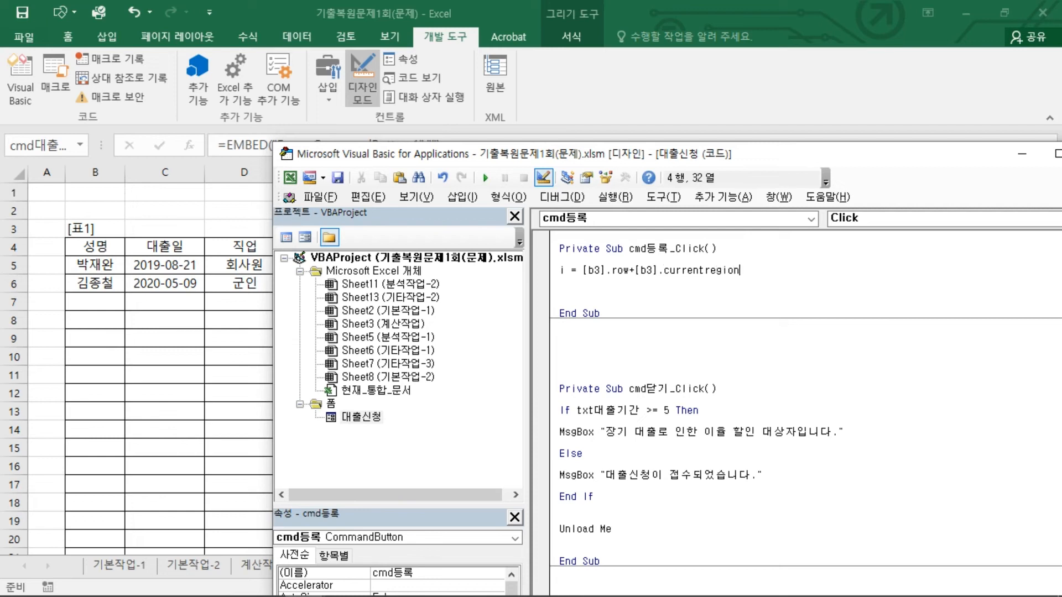
{"action": "type", "text": ".wor"}
{"action": "type", "text": "s.count"}
{"action": "key", "text": "Return"}
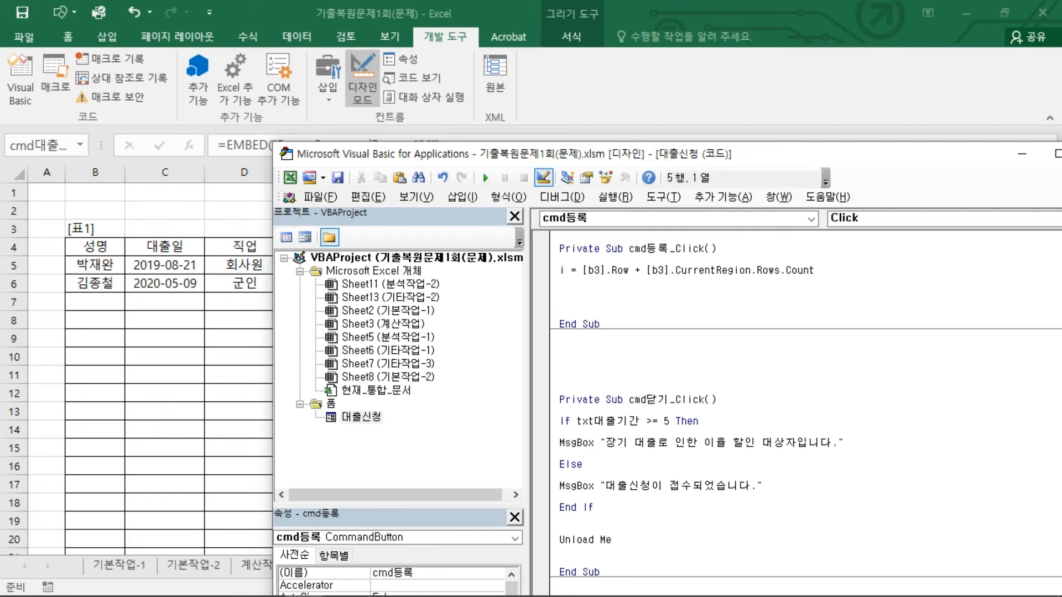
{"action": "left_click_drag", "start_coordinate": [633, 280], "coordinate": [828, 282]}
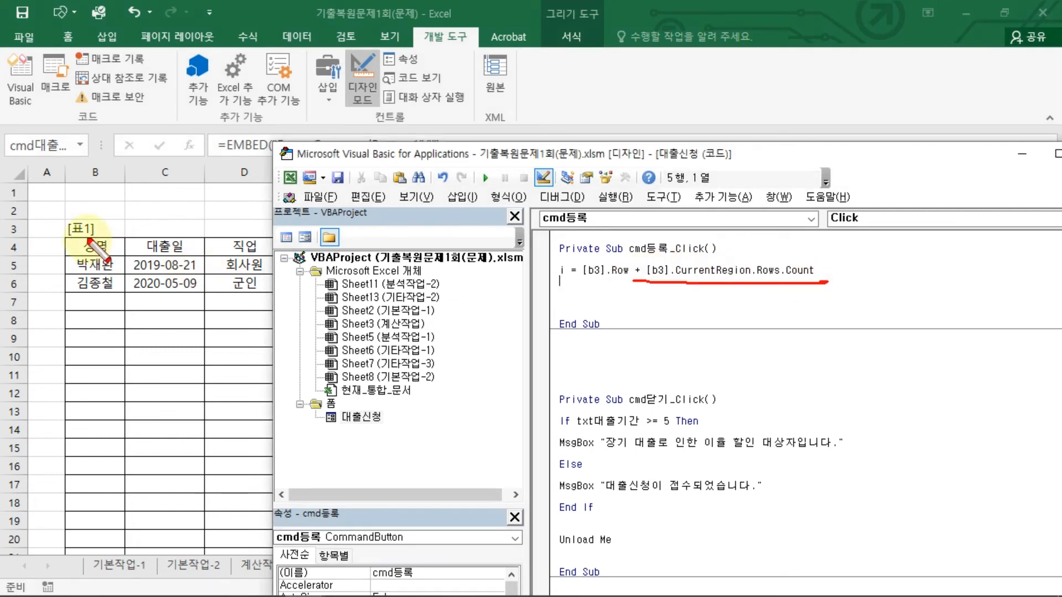
{"action": "mouse_move", "coordinate": [62, 225]}
{"action": "left_mouse_down"}
{"action": "mouse_move", "coordinate": [60, 287]}
{"action": "mouse_move", "coordinate": [133, 264]}
{"action": "mouse_move", "coordinate": [61, 220]}
{"action": "mouse_move", "coordinate": [55, 265]}
{"action": "mouse_move", "coordinate": [93, 237]}
{"action": "left_mouse_up"}
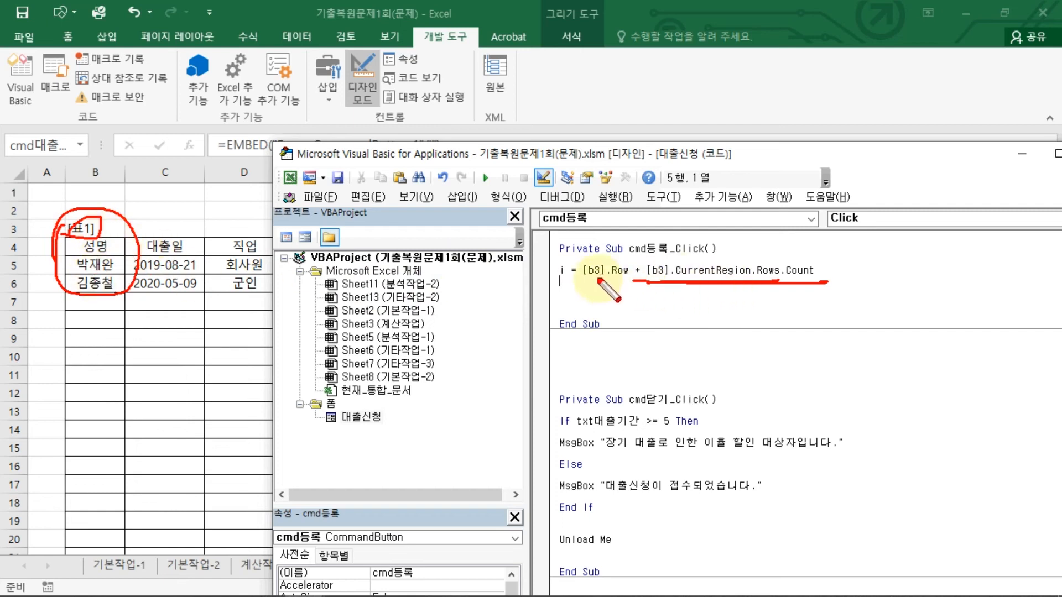
{"action": "mouse_move", "coordinate": [65, 293]}
{"action": "left_mouse_down"}
{"action": "mouse_move", "coordinate": [105, 313]}
{"action": "mouse_move", "coordinate": [70, 313]}
{"action": "left_mouse_up"}
{"action": "left_click_drag", "start_coordinate": [610, 284], "coordinate": [608, 304]}
{"action": "left_click_drag", "start_coordinate": [620, 296], "coordinate": [682, 299]}
{"action": "mouse_move", "coordinate": [680, 288]}
{"action": "left_mouse_down"}
{"action": "mouse_move", "coordinate": [679, 303]}
{"action": "mouse_move", "coordinate": [719, 319]}
{"action": "left_mouse_up"}
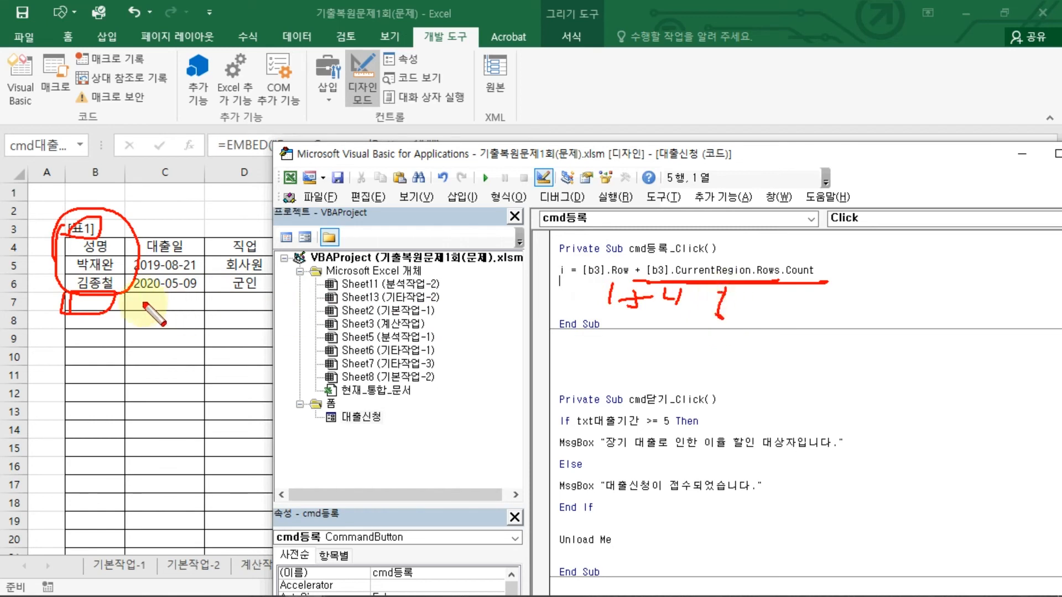
{"action": "left_click", "coordinate": [106, 250]}
{"action": "left_click_drag", "start_coordinate": [107, 262], "coordinate": [112, 280]}
{"action": "mouse_move", "coordinate": [114, 295]}
{"action": "left_mouse_down"}
{"action": "mouse_move", "coordinate": [87, 298]}
{"action": "mouse_move", "coordinate": [108, 307]}
{"action": "left_mouse_up"}
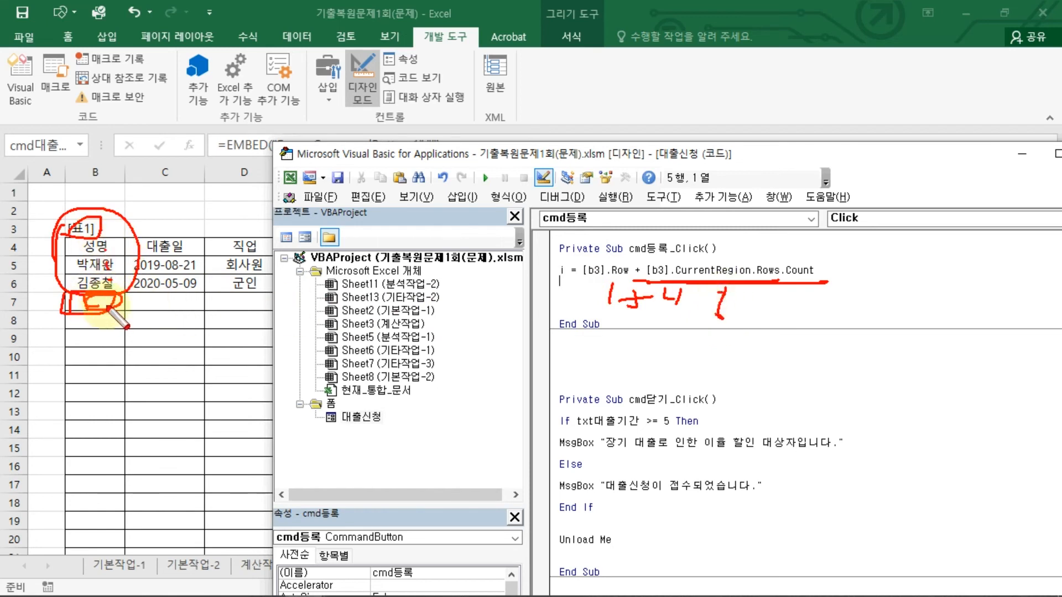
{"action": "key", "text": "Escape"}
Step: Select B7, the first empty cell under 성명, and highlight the statement assigning i to compare the two
{"action": "left_click", "coordinate": [107, 307]}
{"action": "key", "text": "alt+F11"}
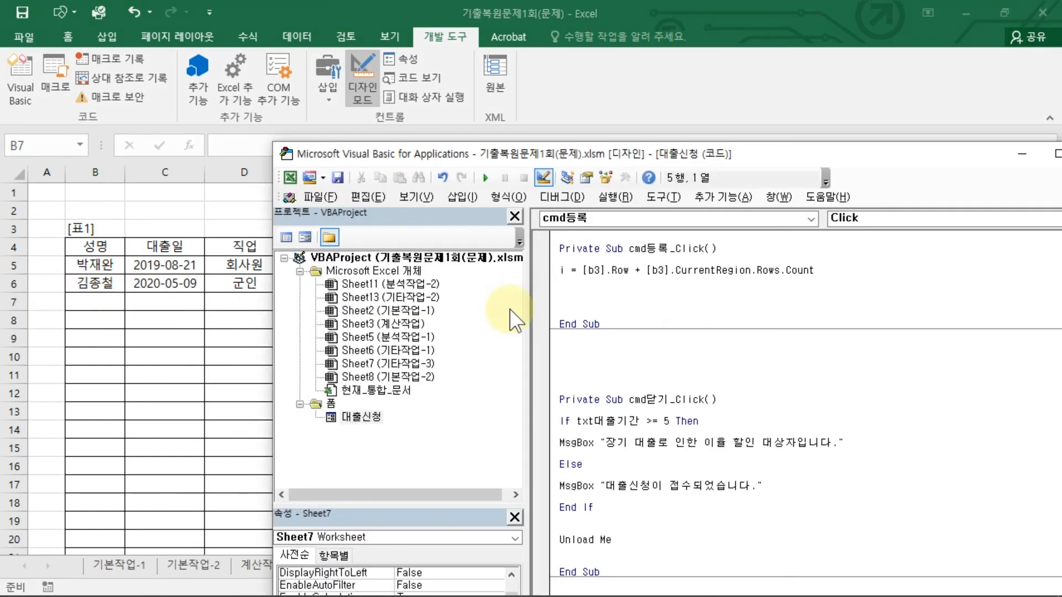
{"action": "mouse_move", "coordinate": [841, 271]}
{"action": "left_mouse_down"}
{"action": "mouse_move", "coordinate": [559, 270]}
{"action": "mouse_move", "coordinate": [843, 279]}
{"action": "mouse_move", "coordinate": [578, 252]}
{"action": "mouse_move", "coordinate": [524, 281]}
{"action": "left_mouse_up"}
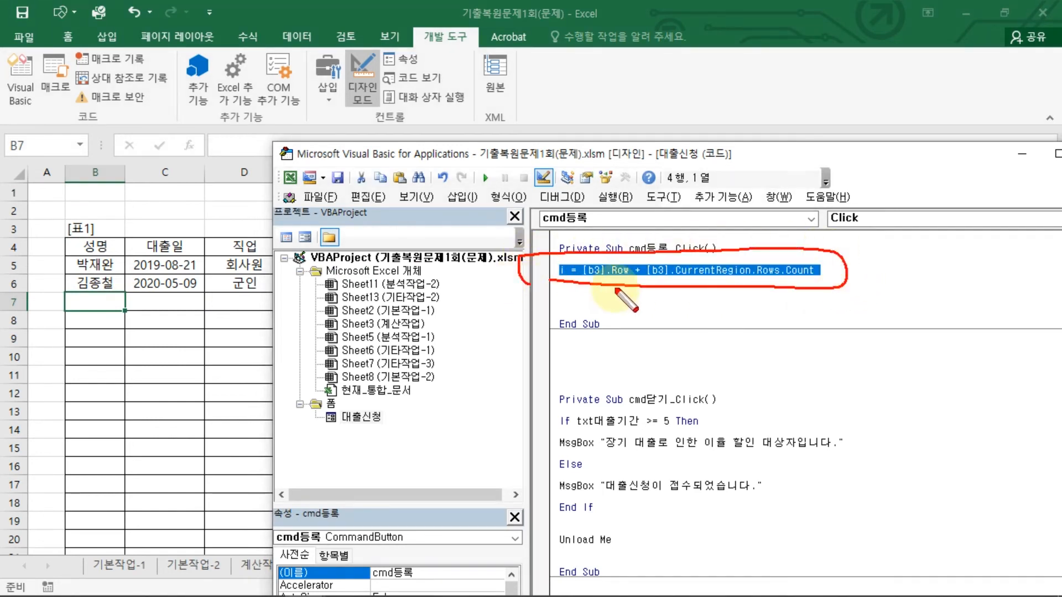
{"action": "mouse_move", "coordinate": [95, 296]}
{"action": "left_mouse_down"}
{"action": "mouse_move", "coordinate": [118, 307]}
{"action": "mouse_move", "coordinate": [89, 297]}
{"action": "left_mouse_up"}
{"action": "key", "text": "Escape"}
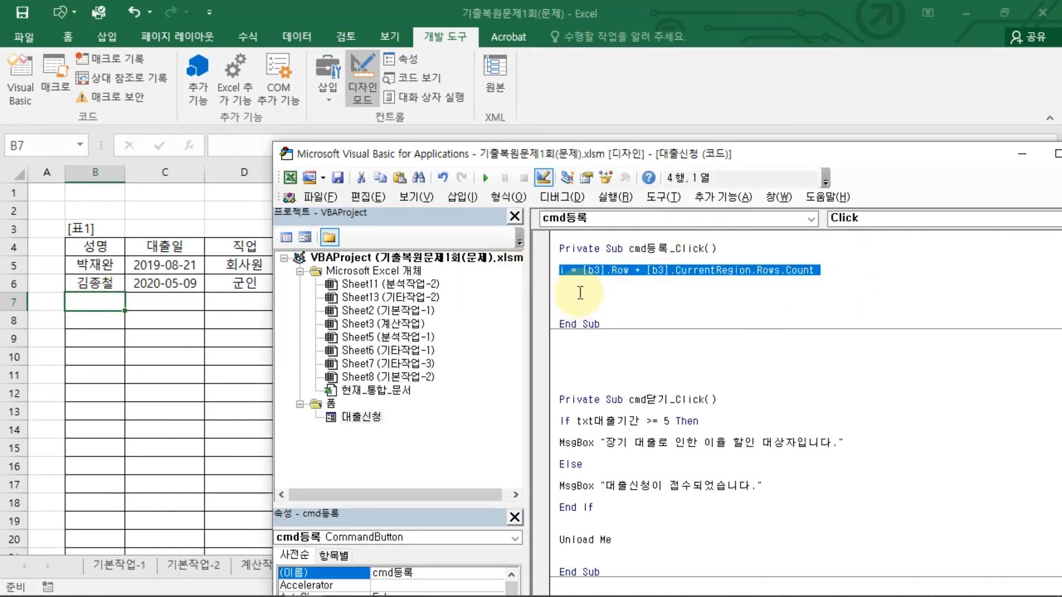
Step: Below the i assignment in cmd등록_Click, begin a cells( reference with i as its row index
{"action": "left_click", "coordinate": [581, 293]}
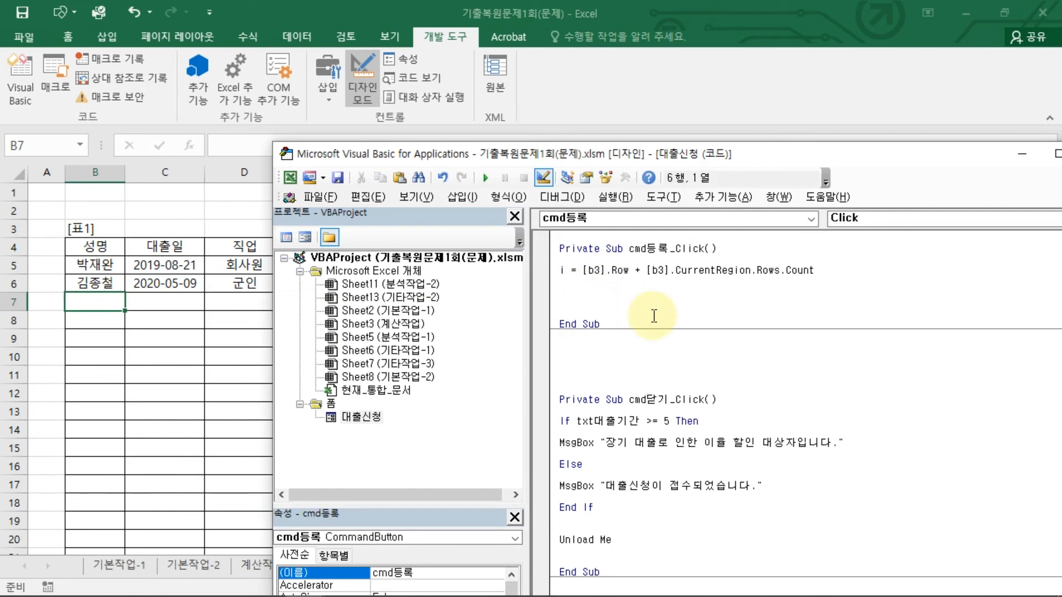
{"action": "type", "text": "cells("}
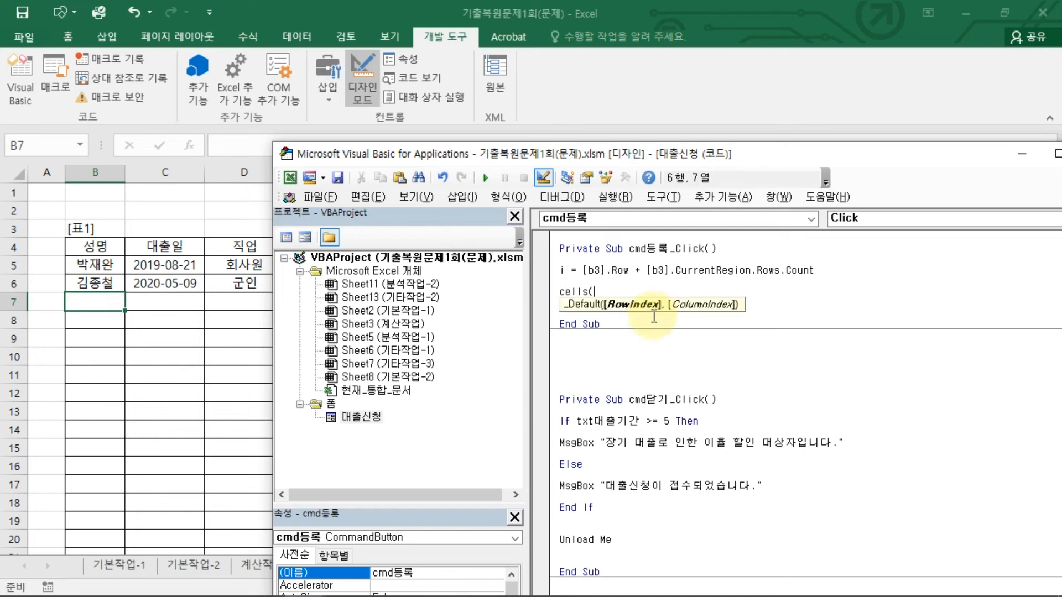
{"action": "type", "text": "i"}
{"action": "key", "text": "ctrl+2"}
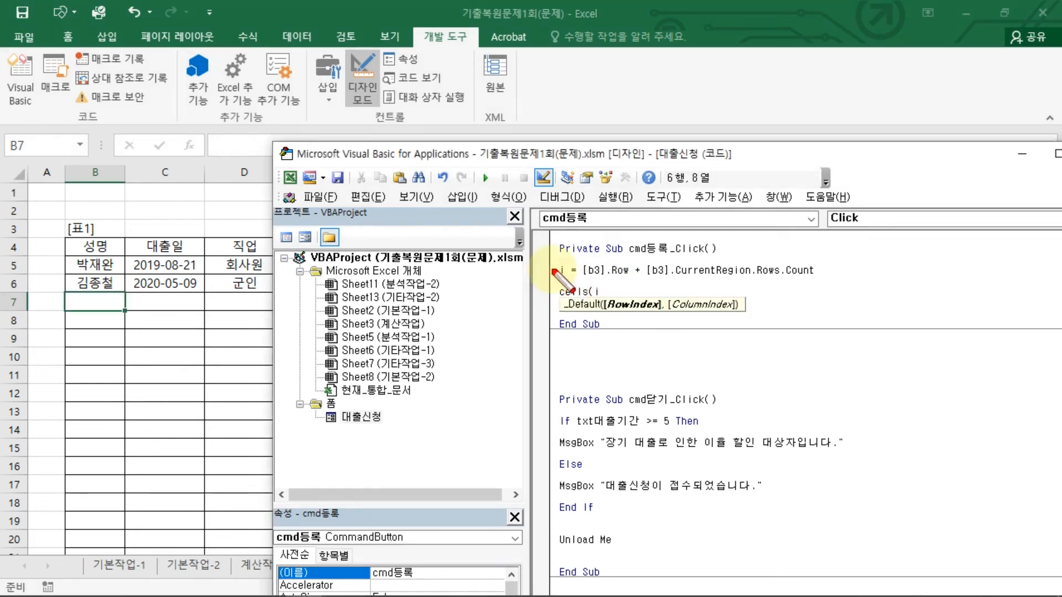
{"action": "mouse_move", "coordinate": [557, 262]}
{"action": "left_mouse_down"}
{"action": "mouse_move", "coordinate": [597, 303]}
{"action": "mouse_move", "coordinate": [557, 283]}
{"action": "mouse_move", "coordinate": [589, 288]}
{"action": "mouse_move", "coordinate": [595, 304]}
{"action": "left_mouse_up"}
{"action": "key", "text": "Escape"}
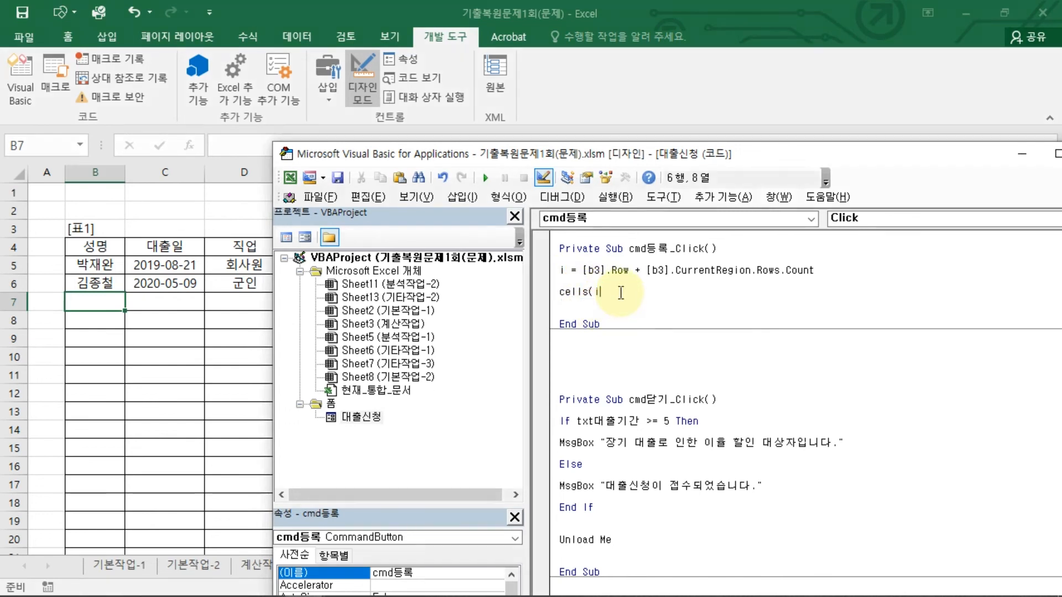
{"action": "type", "text": ","}
{"action": "key", "text": "ctrl+2"}
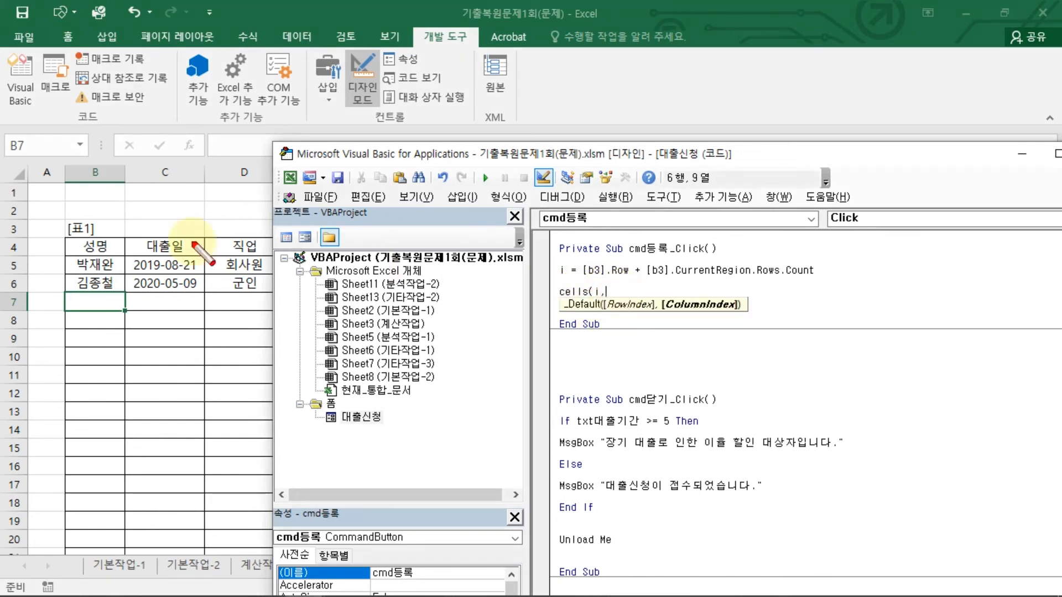
{"action": "left_click_drag", "start_coordinate": [36, 229], "coordinate": [36, 252]}
{"action": "left_click_drag", "start_coordinate": [87, 233], "coordinate": [101, 245]}
{"action": "key", "text": "Escape"}
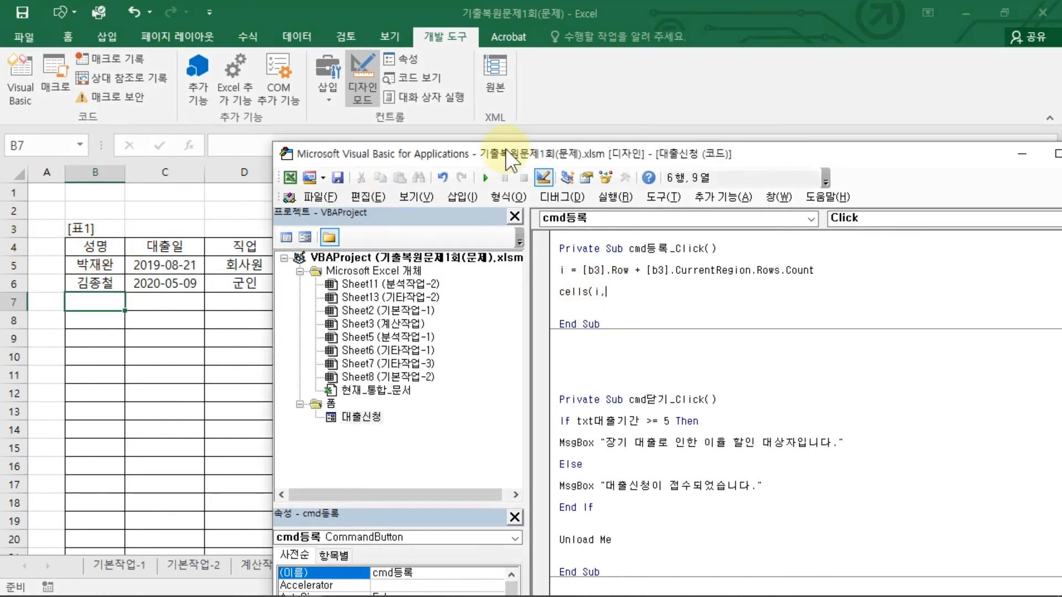
Step: Move the editor window off the table's header row and complete the statement as Cells(i, 2) = txt성명
{"action": "left_click_drag", "start_coordinate": [529, 143], "coordinate": [529, 289]}
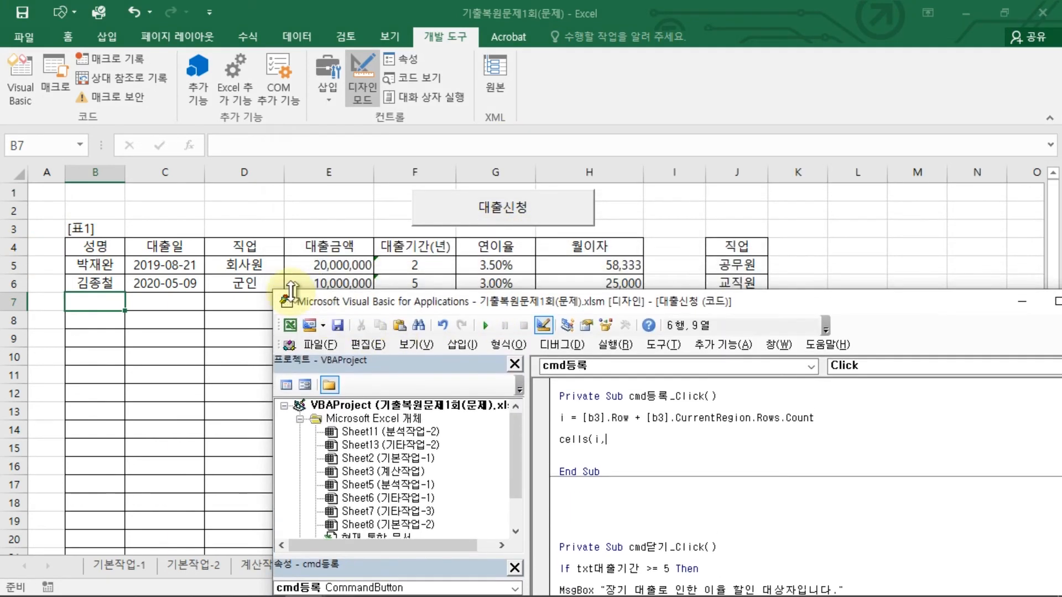
{"action": "left_click_drag", "start_coordinate": [622, 292], "coordinate": [453, 270]}
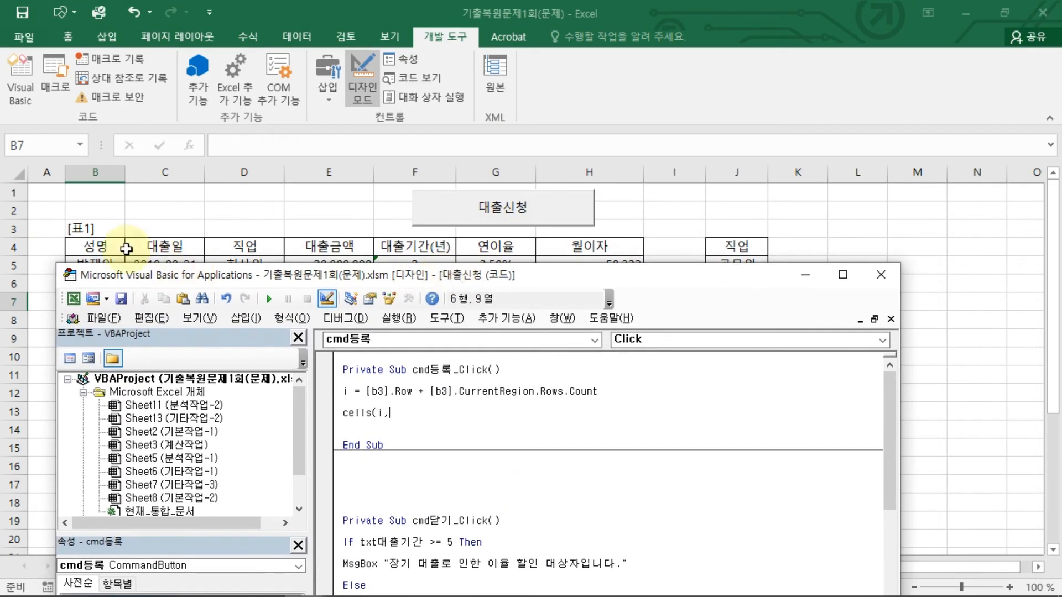
{"action": "type", "text": "2"}
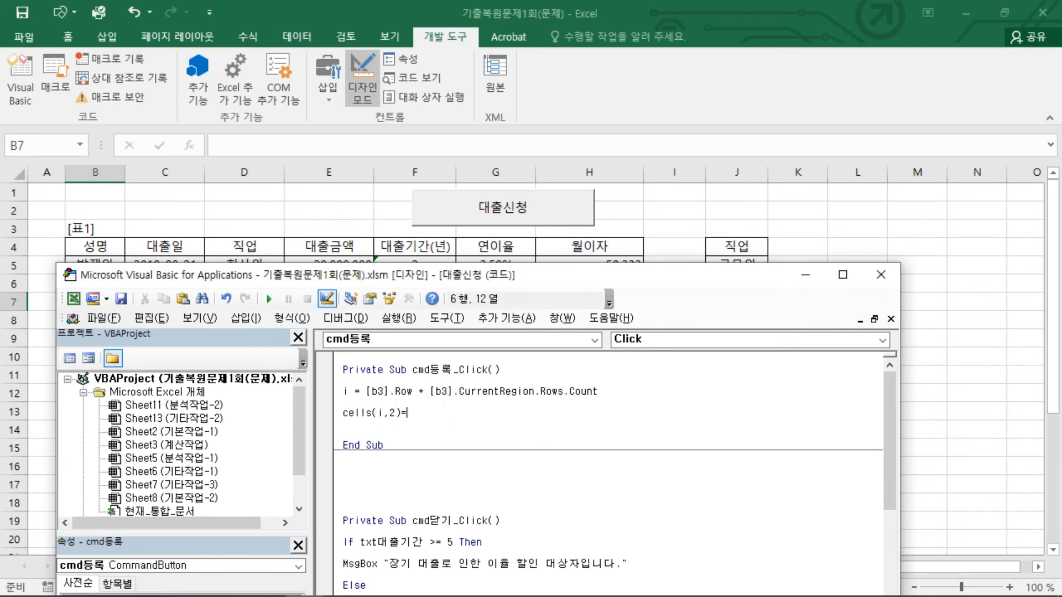
{"action": "type", "text": ") = txt성명"}
{"action": "key", "text": "Return"}
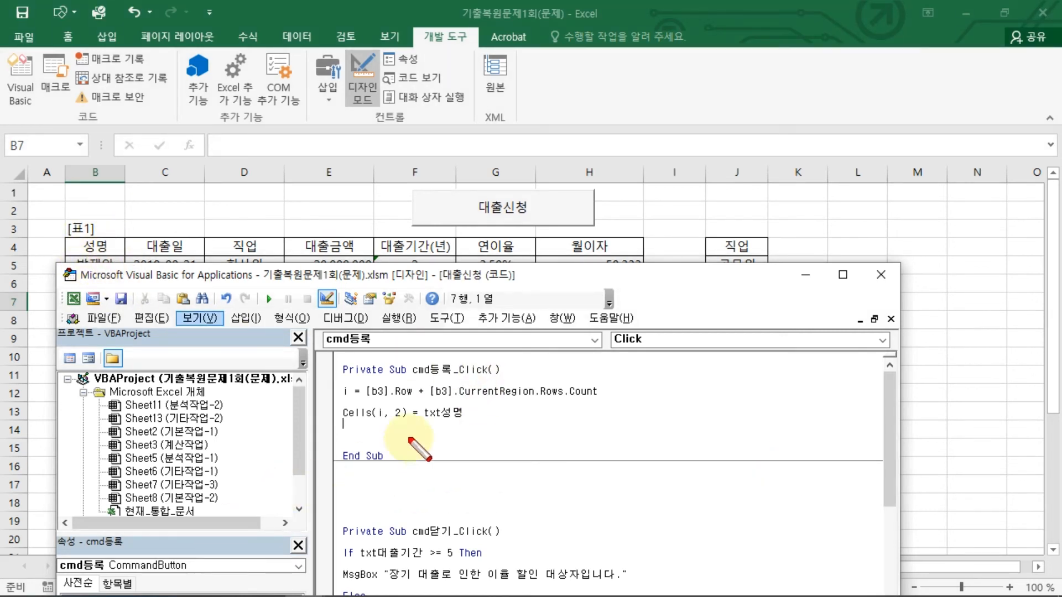
Step: Copy the Cells(i, 2) = txt성명 line to the line below and set the copy's column number to 3
{"action": "left_click_drag", "start_coordinate": [475, 413], "coordinate": [310, 407]}
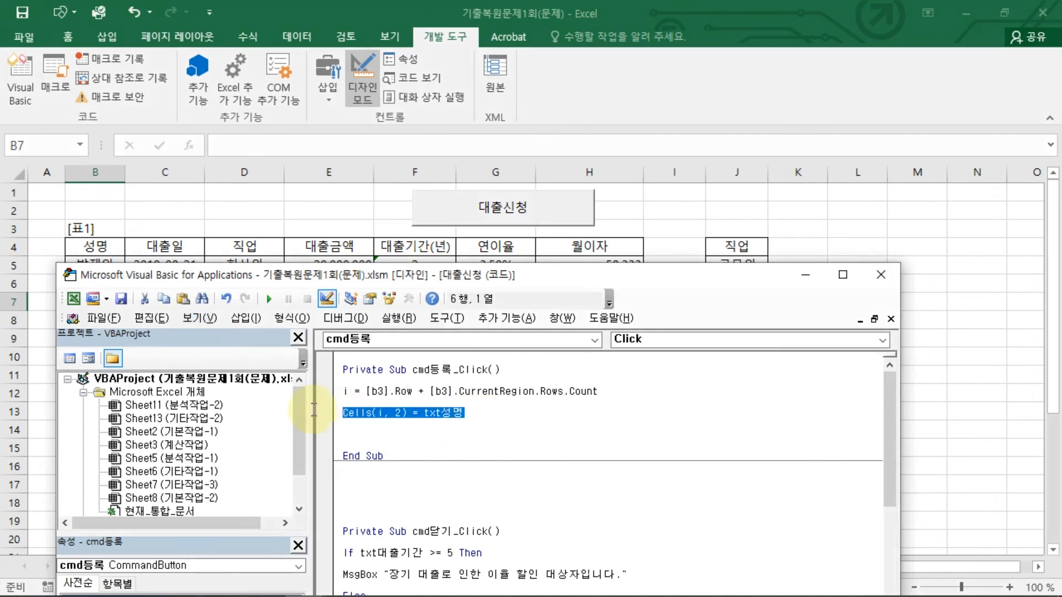
{"action": "left_click", "coordinate": [371, 430]}
{"action": "type", "text": "Cells(i, 2) = txt성명"}
{"action": "left_click", "coordinate": [395, 427]}
{"action": "key", "text": "Delete"}
{"action": "type", "text": "3"}
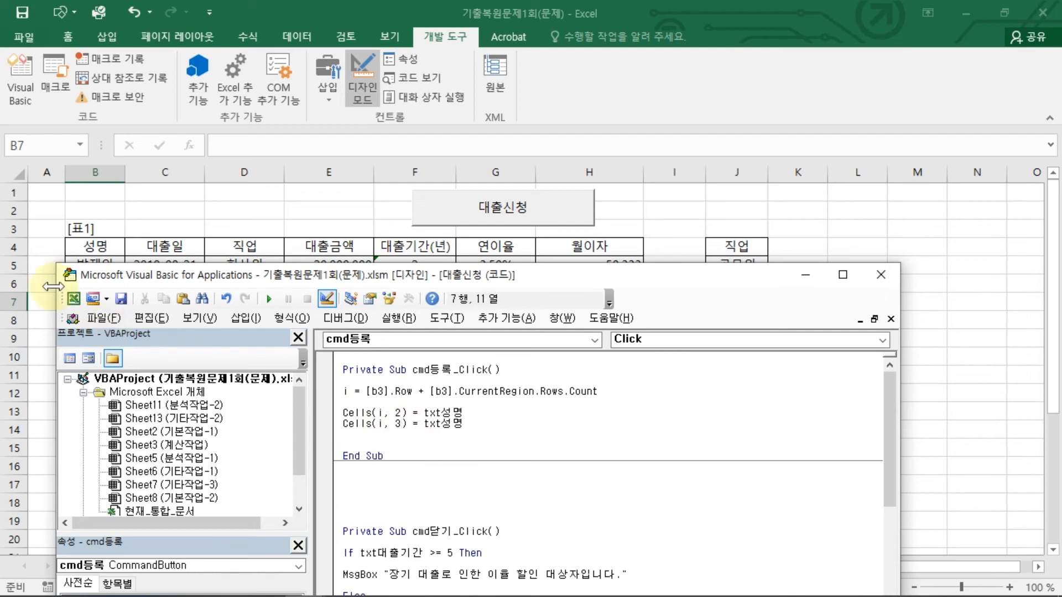
Step: Change the control in the column 3 statement to txt대출일 and start a new line
{"action": "left_click_drag", "start_coordinate": [154, 259], "coordinate": [148, 268]}
{"action": "left_click_drag", "start_coordinate": [441, 424], "coordinate": [474, 429]}
{"action": "type", "text": "대출일"}
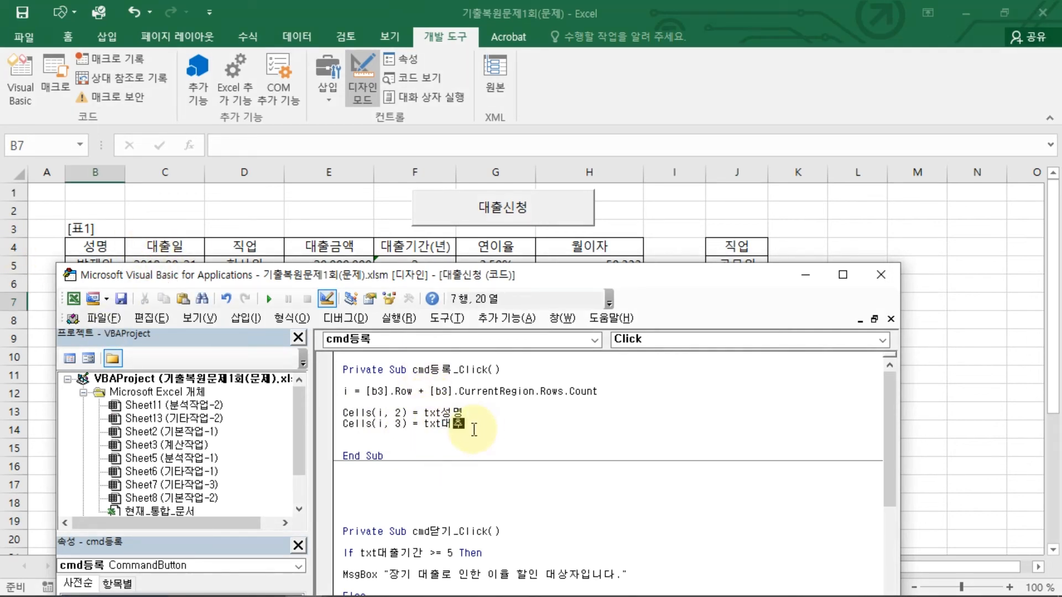
{"action": "key", "text": "Return"}
{"action": "key", "text": "BackSpace"}
{"action": "key", "text": "BackSpace"}
{"action": "type", "text": "일"}
{"action": "key", "text": "Return"}
Step: Paste another copy of the txt성명 statement, setting its column number to 4 and its control to txt직업
{"action": "type", "text": "Cells(i, 2) = txt성명"}
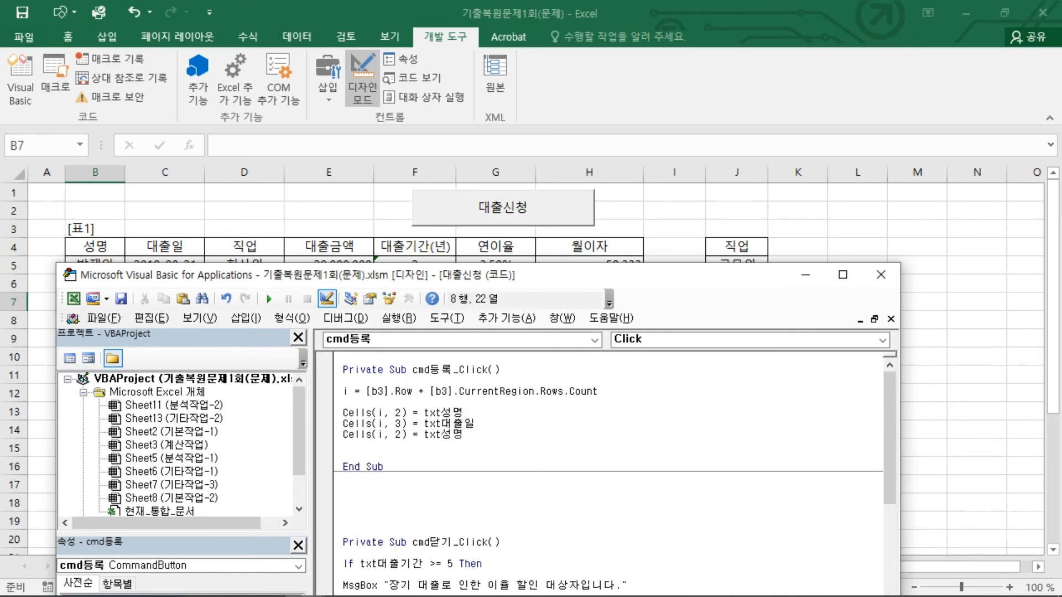
{"action": "left_click", "coordinate": [406, 434]}
{"action": "key", "text": "BackSpace"}
{"action": "type", "text": "4"}
{"action": "key", "text": "ctrl+2"}
{"action": "left_click_drag", "start_coordinate": [723, 257], "coordinate": [717, 261]}
{"action": "key", "text": "Escape"}
Step: Replace the txt prefix with cmb so the column 4 statement uses cmb직업, and add blank lines after it
{"action": "left_click", "coordinate": [425, 434]}
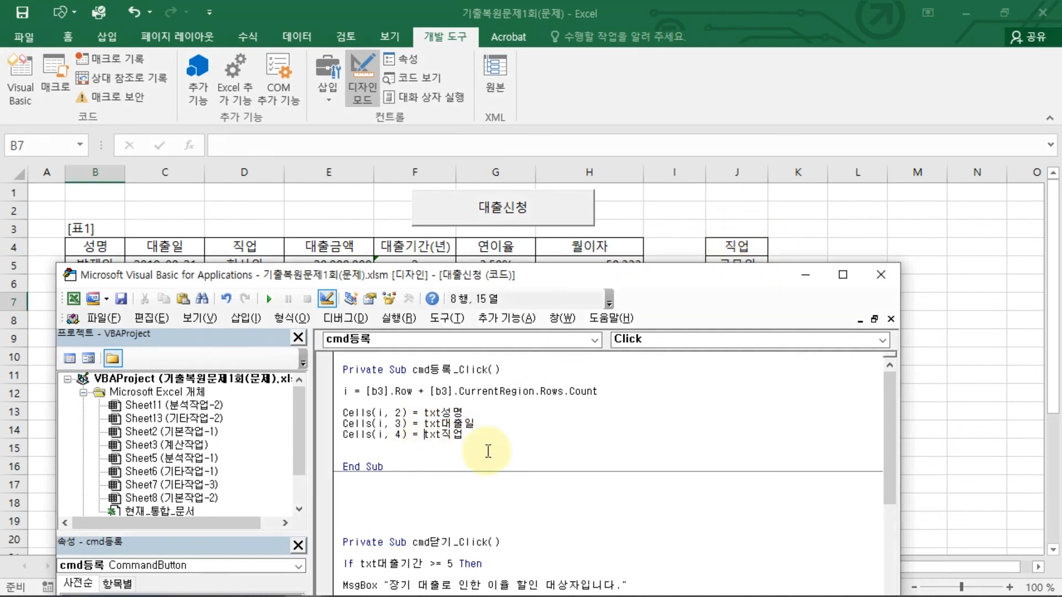
{"action": "type", "text": "츠ㅠ"}
{"action": "key", "text": "BackSpace"}
{"action": "key", "text": "BackSpace"}
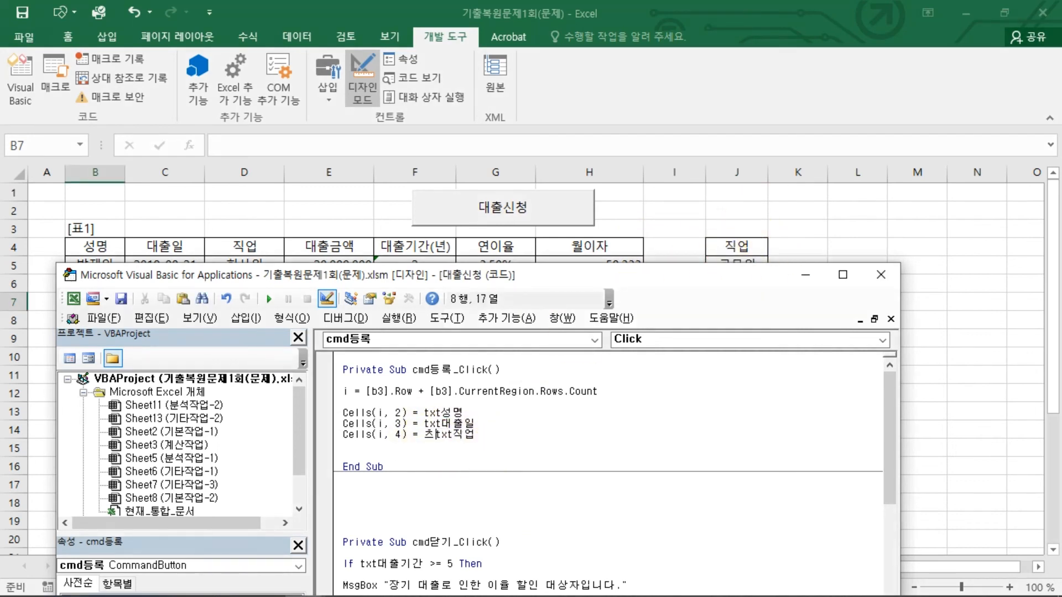
{"action": "type", "text": "b"}
{"action": "type", "text": "mb"}
{"action": "key", "text": "Delete"}
{"action": "key", "text": "Delete"}
{"action": "key", "text": "Delete"}
{"action": "key", "text": "Return"}
{"action": "key", "text": "Return"}
{"action": "key", "text": "Return"}
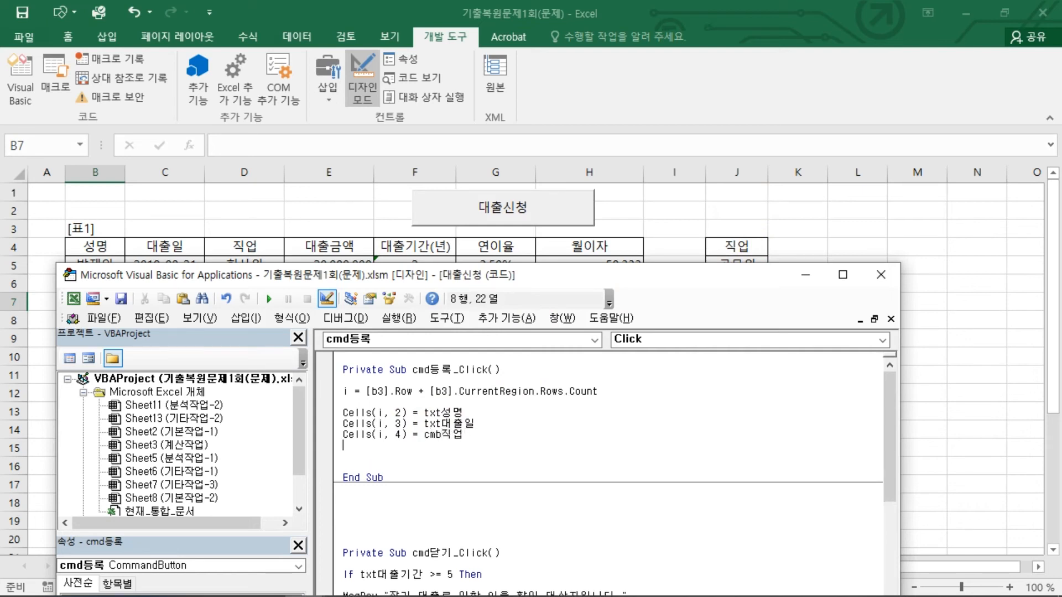
{"action": "left_click_drag", "start_coordinate": [424, 439], "coordinate": [441, 439]}
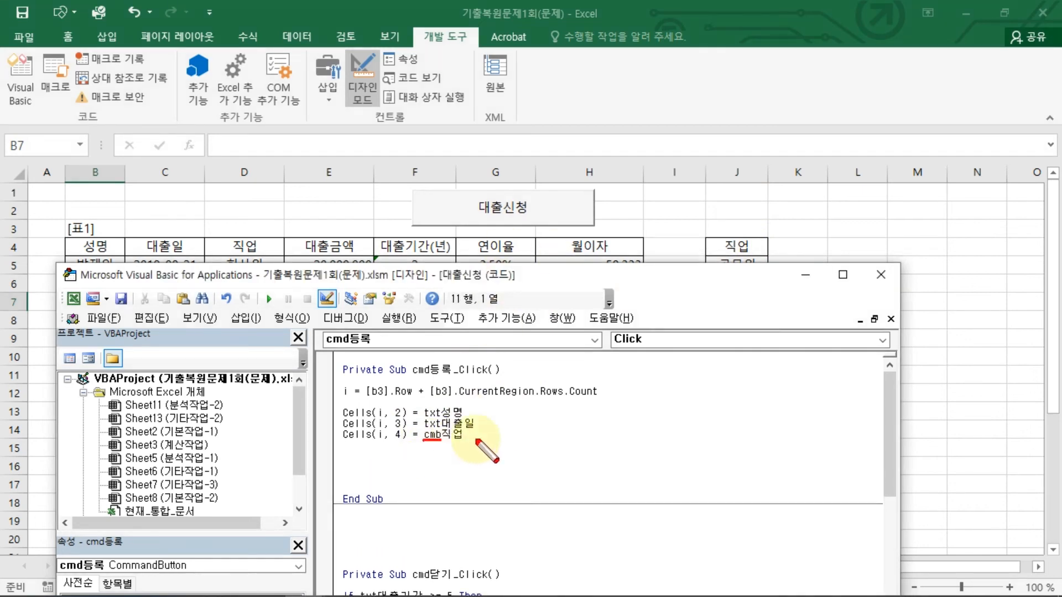
{"action": "key", "text": "Escape"}
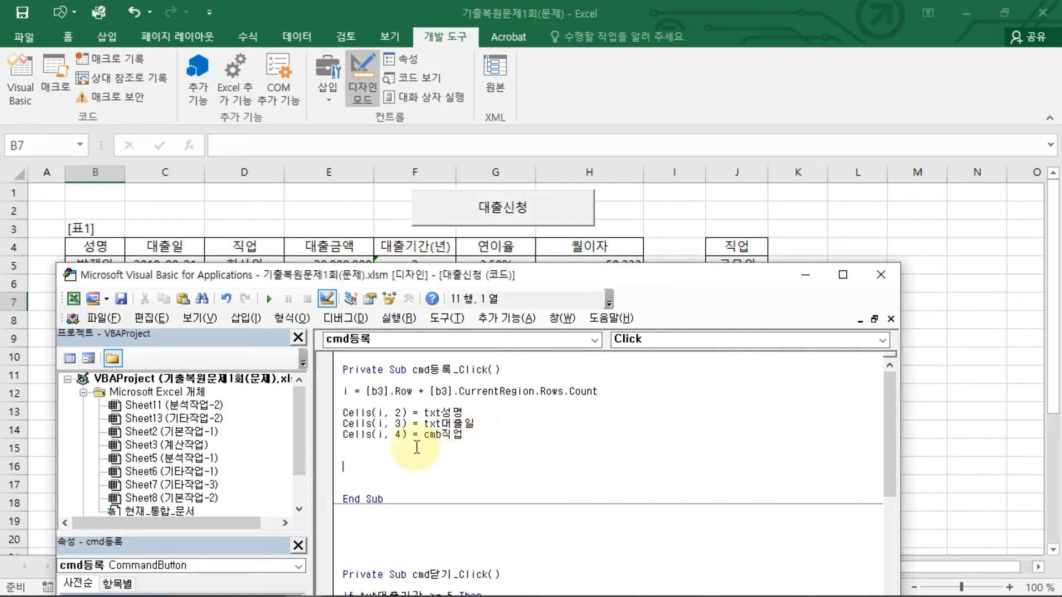
Step: Paste the txt성명 statement directly under the cmb직업 line without blank lines between, and set its column number to 5
{"action": "type", "text": "Cells(i, 2) = txt성명"}
{"action": "left_click", "coordinate": [504, 457]}
{"action": "key", "text": "Delete"}
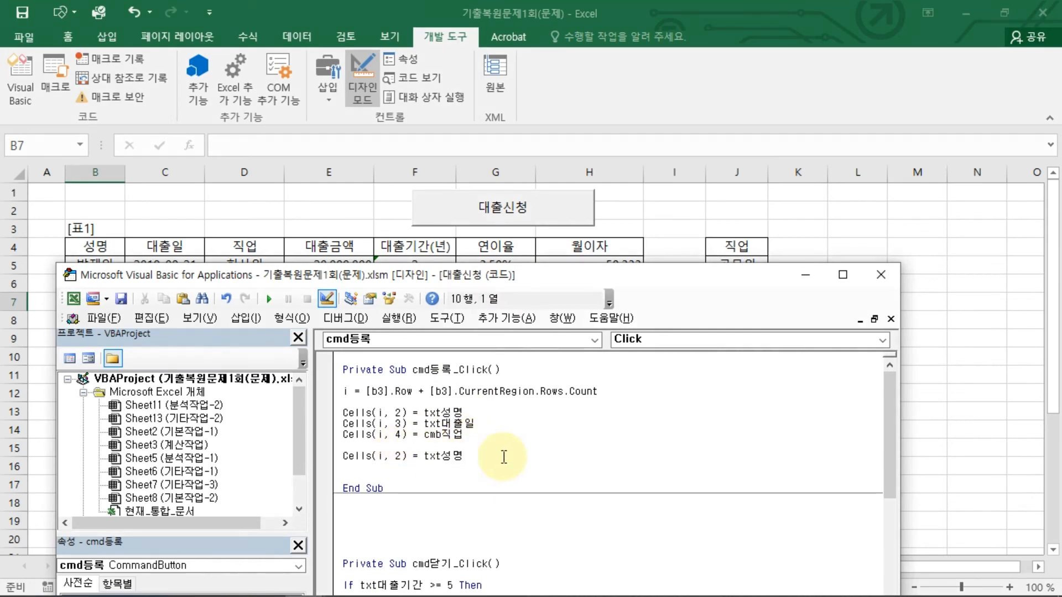
{"action": "key", "text": "BackSpace"}
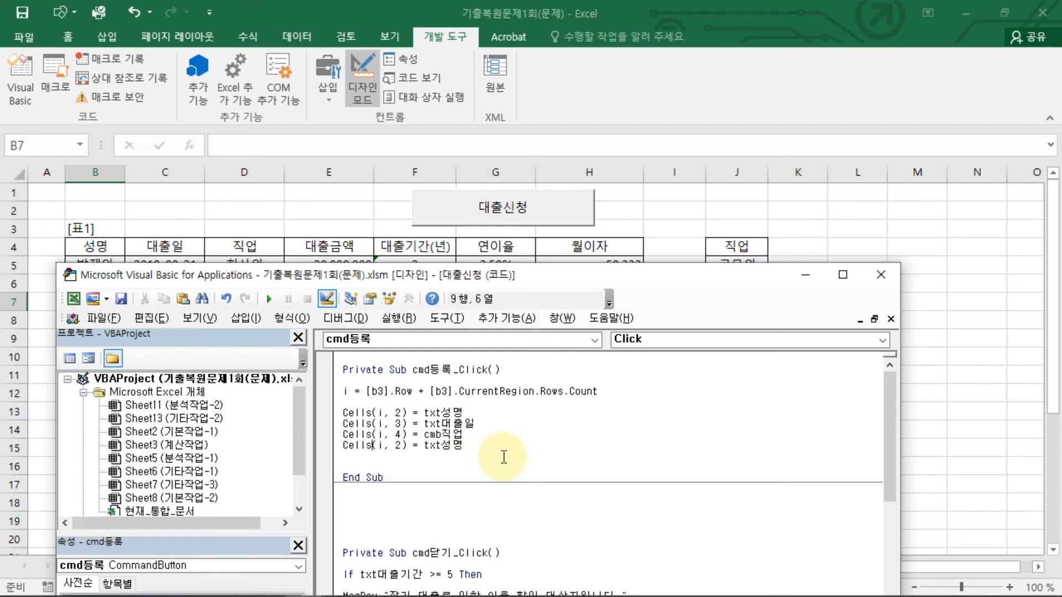
{"action": "key", "text": "Right"}
{"action": "key", "text": "Delete"}
{"action": "type", "text": "5"}
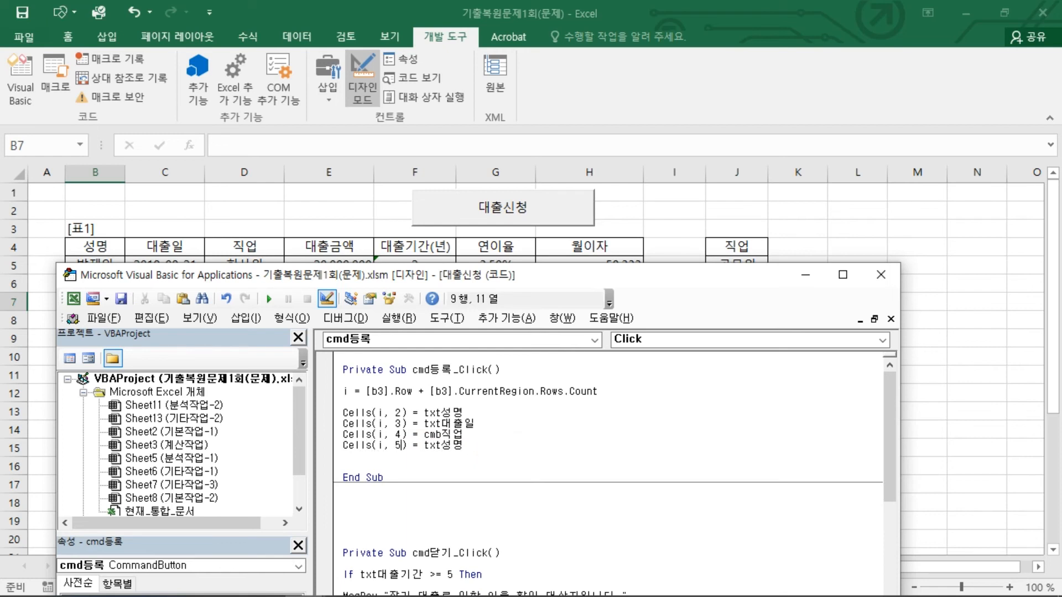
Step: Change the control in the column 5 statement to txt대출금액
{"action": "left_click_drag", "start_coordinate": [437, 445], "coordinate": [452, 448]}
{"action": "type", "text": "eoc"}
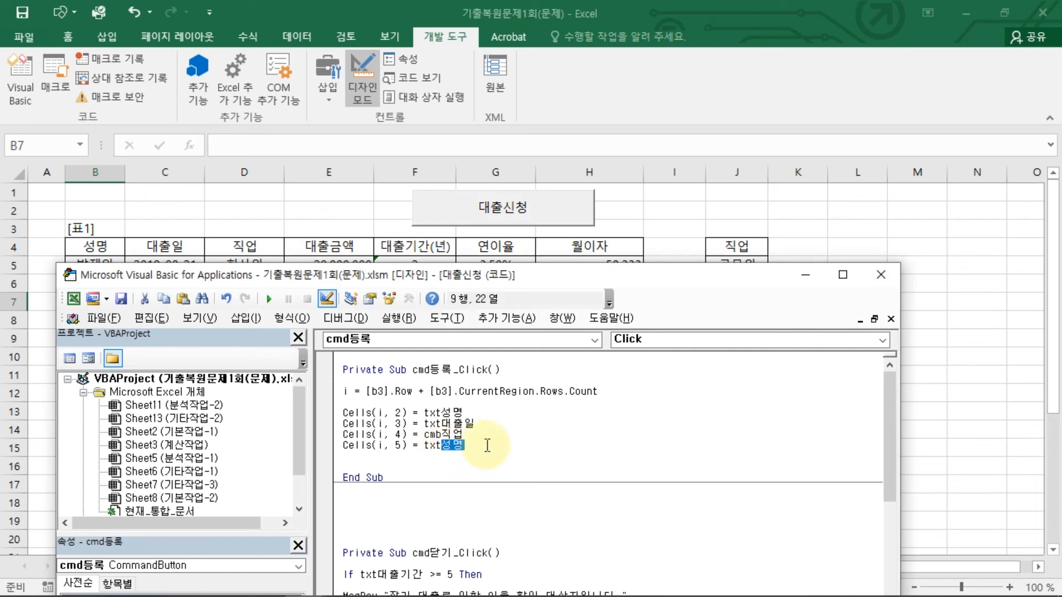
{"action": "key", "text": "BackSpace"}
{"action": "key", "text": "BackSpace"}
{"action": "key", "text": "Hangul"}
{"action": "type", "text": "대출금액"}
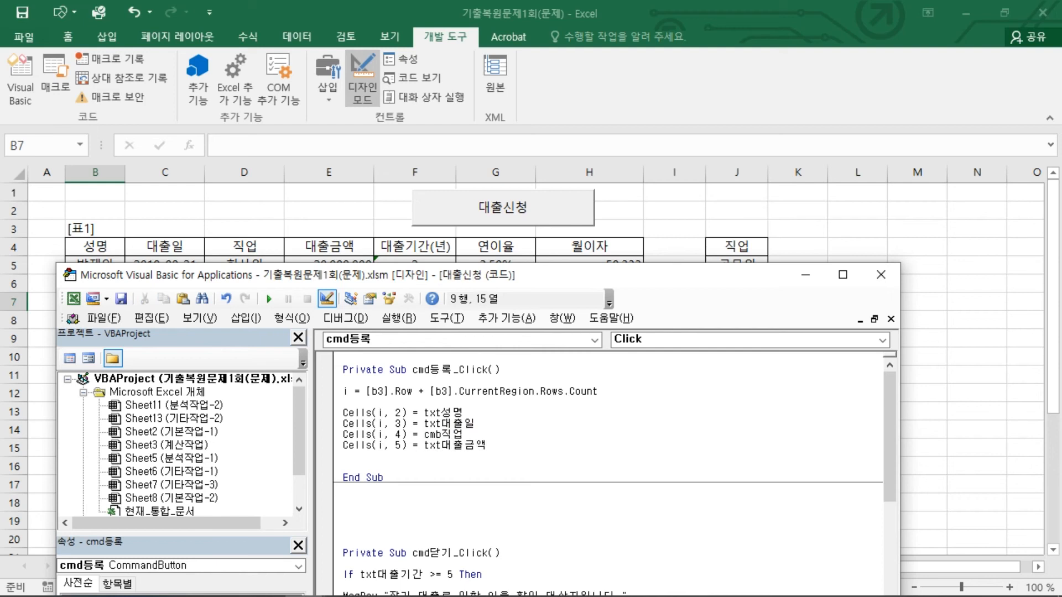
Step: Wrap txt대출금액 in the format function with the number format "#,###"
{"action": "type", "text": "for"}
{"action": "type", "text": "mat("}
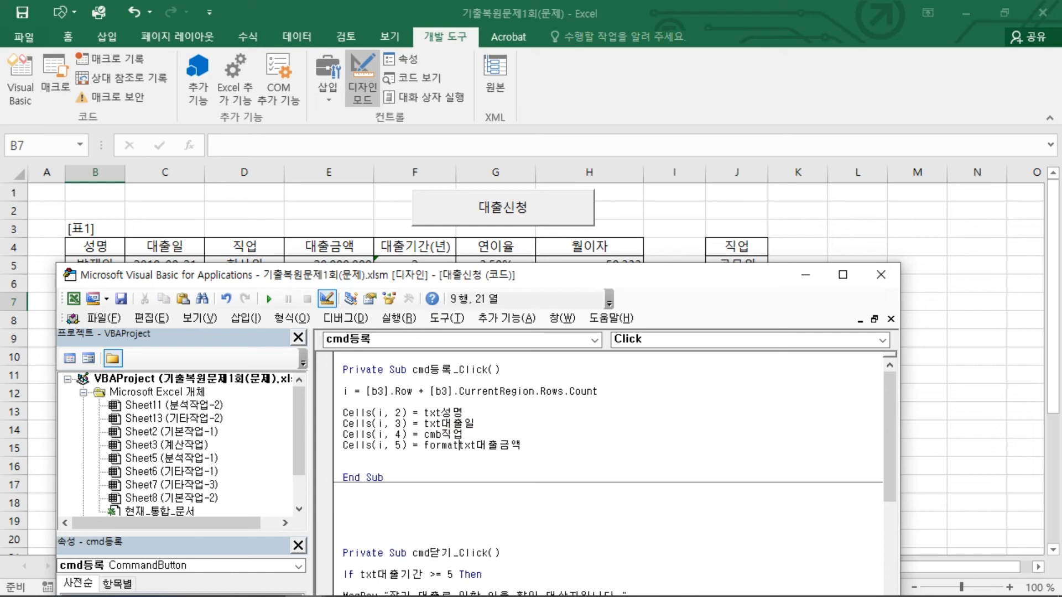
{"action": "key", "text": "End"}
{"action": "type", "text": "\""}
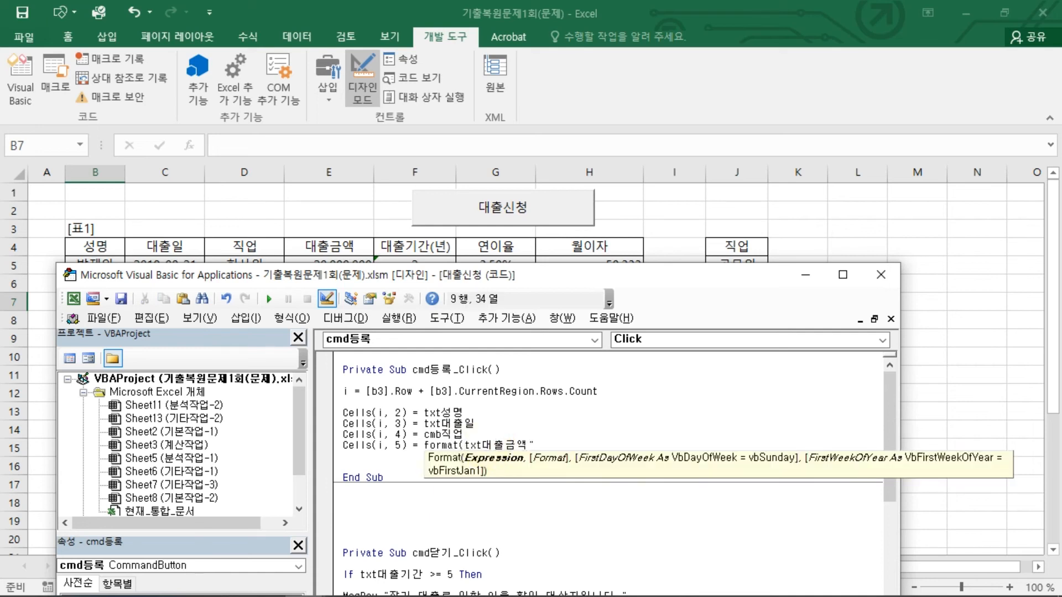
{"action": "type", "text": ","}
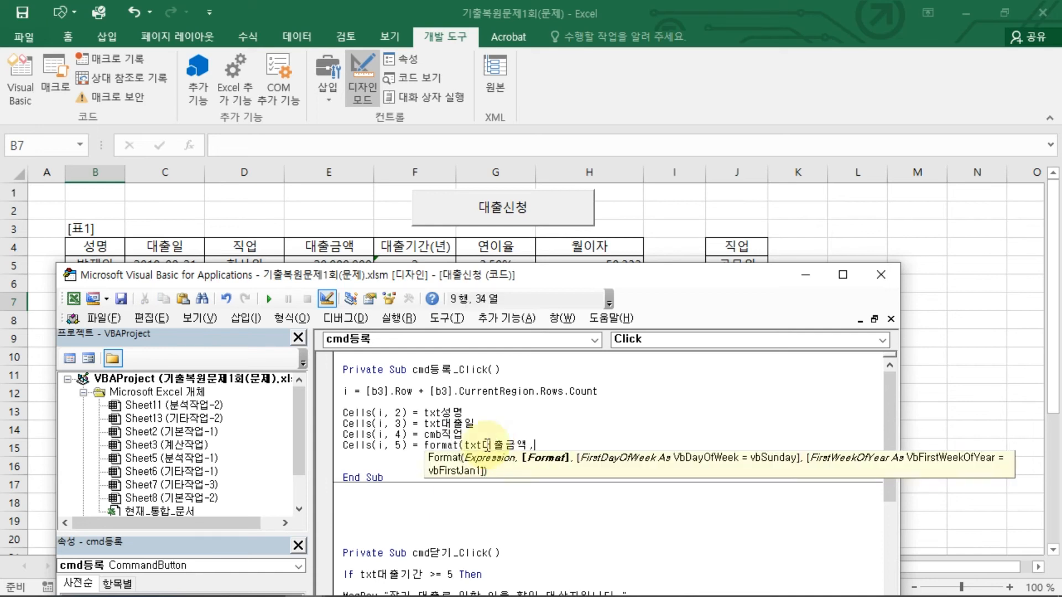
{"action": "type", "text": "\"#,#"}
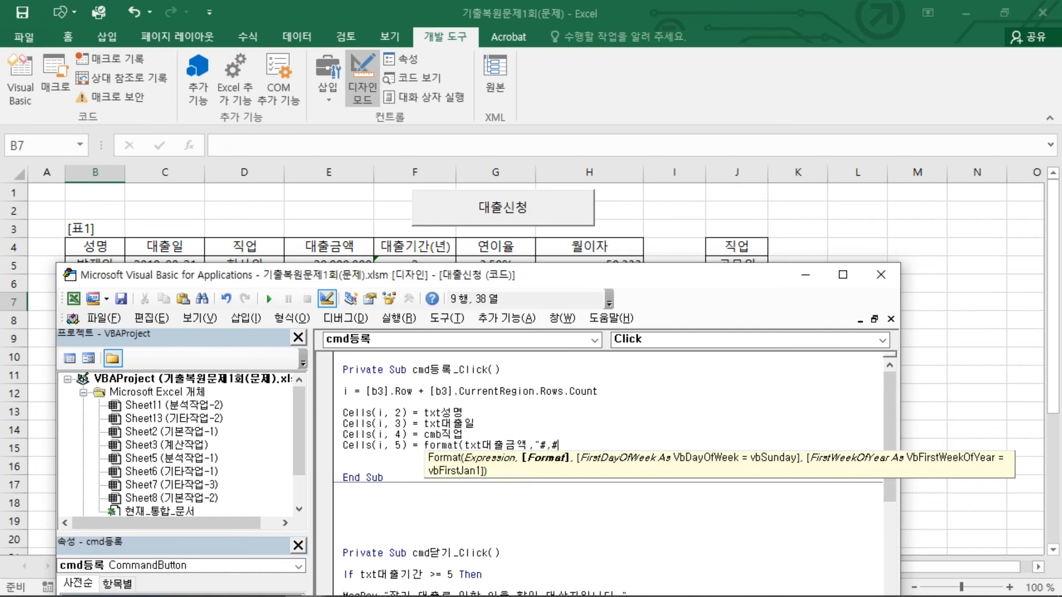
{"action": "type", "text": "##\")"}
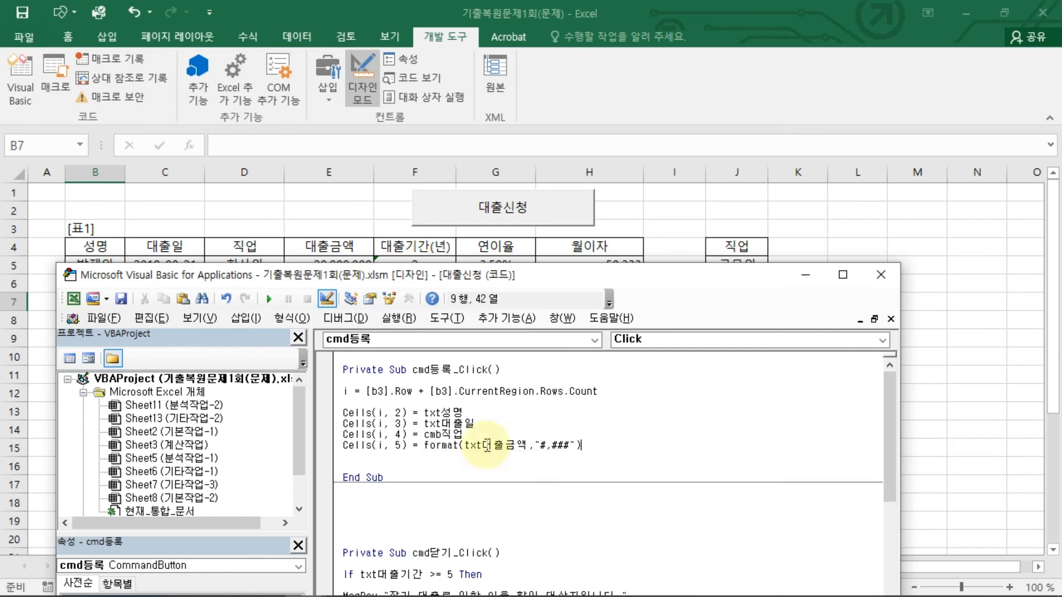
Step: Add a statement below the column 5 line that assigns txt대출기간 to Cells(i, 6)
{"action": "key", "text": "Return"}
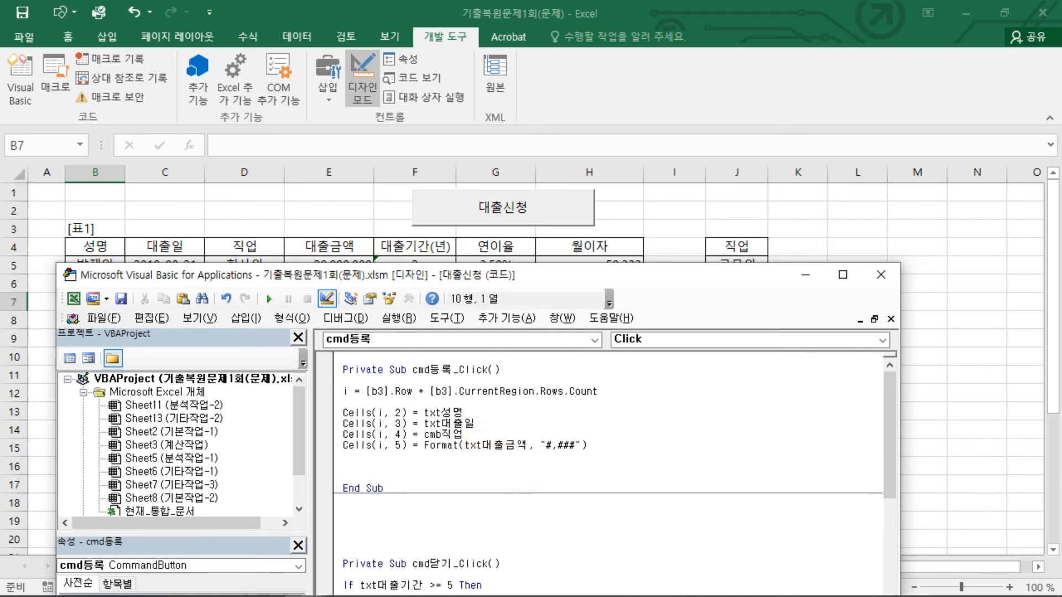
{"action": "type", "text": "Cells(i, 2) = txt성명"}
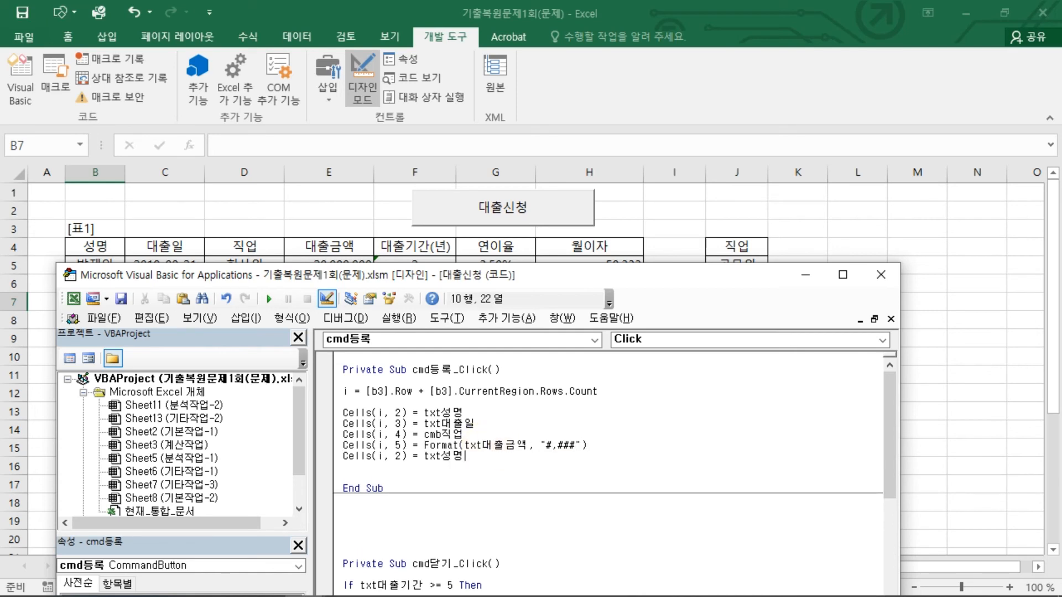
{"action": "key", "text": "BackSpace"}
{"action": "type", "text": "6"}
{"action": "type", "text": "대출기가"}
{"action": "key", "text": "Return"}
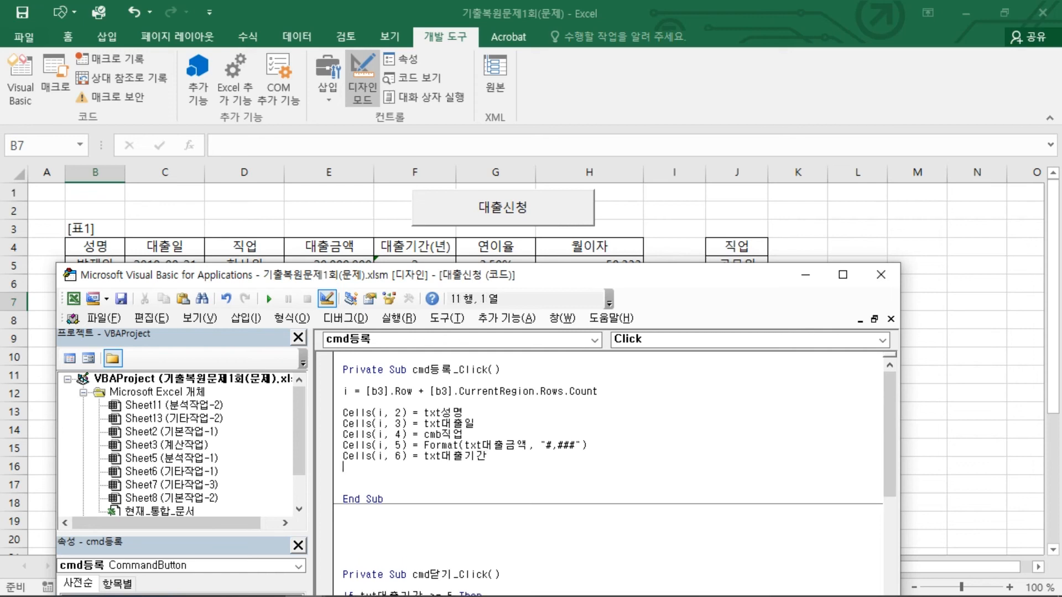
{"action": "key", "text": "ctrl+2"}
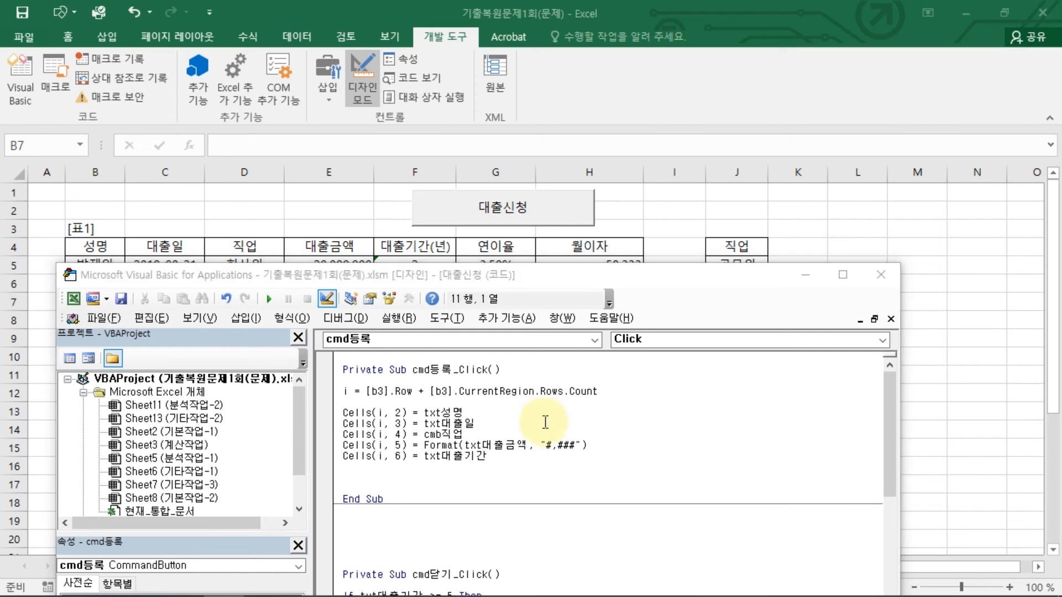
{"action": "left_click_drag", "start_coordinate": [422, 261], "coordinate": [409, 275]}
{"action": "left_click_drag", "start_coordinate": [437, 442], "coordinate": [451, 473]}
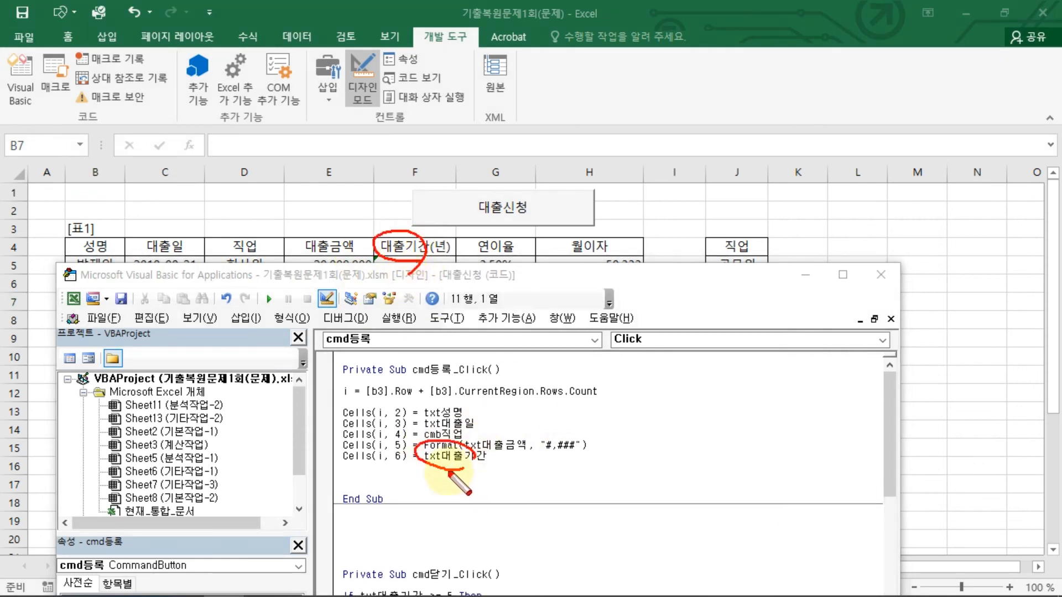
{"action": "key", "text": "Escape"}
Step: Paste the txt성명 statement below the column 6 line, set its column number to 7, and change its value to txt연이율/100
{"action": "type", "text": "Cells(i, 2) = txt성명"}
{"action": "left_click", "coordinate": [403, 467]}
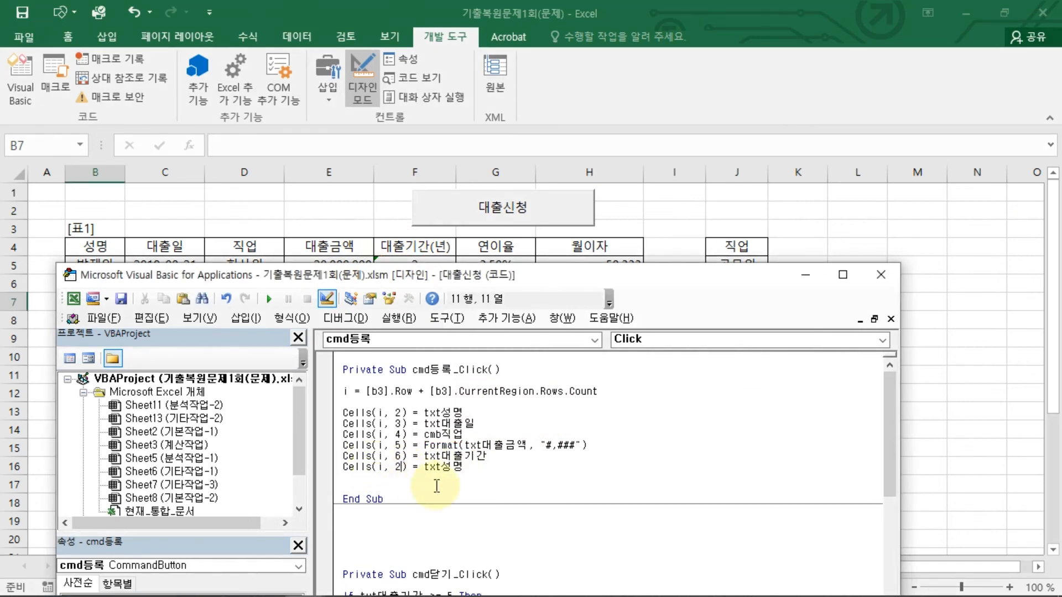
{"action": "key", "text": "BackSpace"}
{"action": "type", "text": "7"}
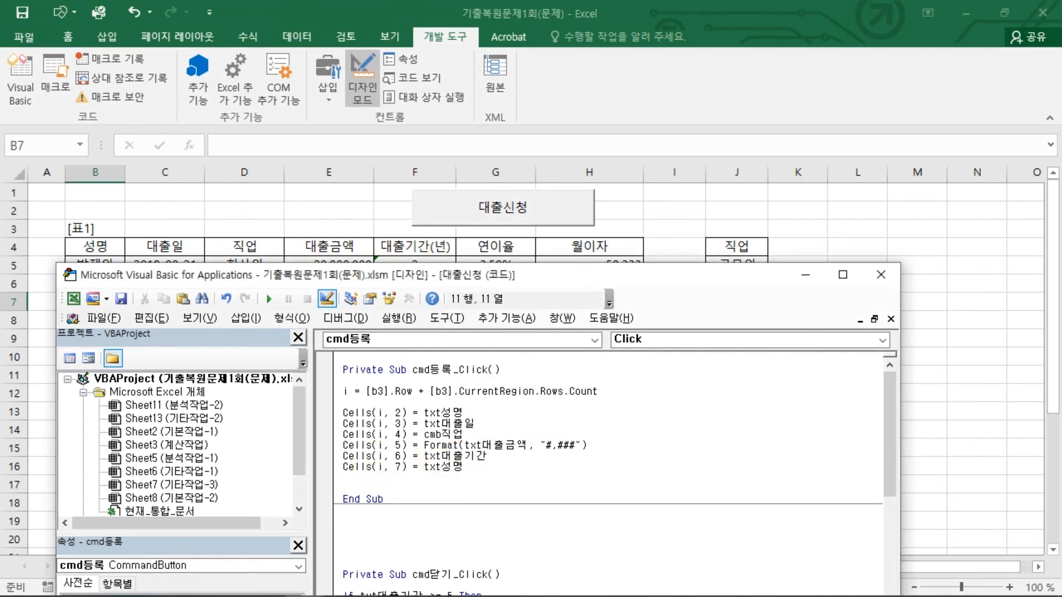
{"action": "key", "text": "Right"}
{"action": "key", "text": "Down"}
{"action": "key", "text": "Left"}
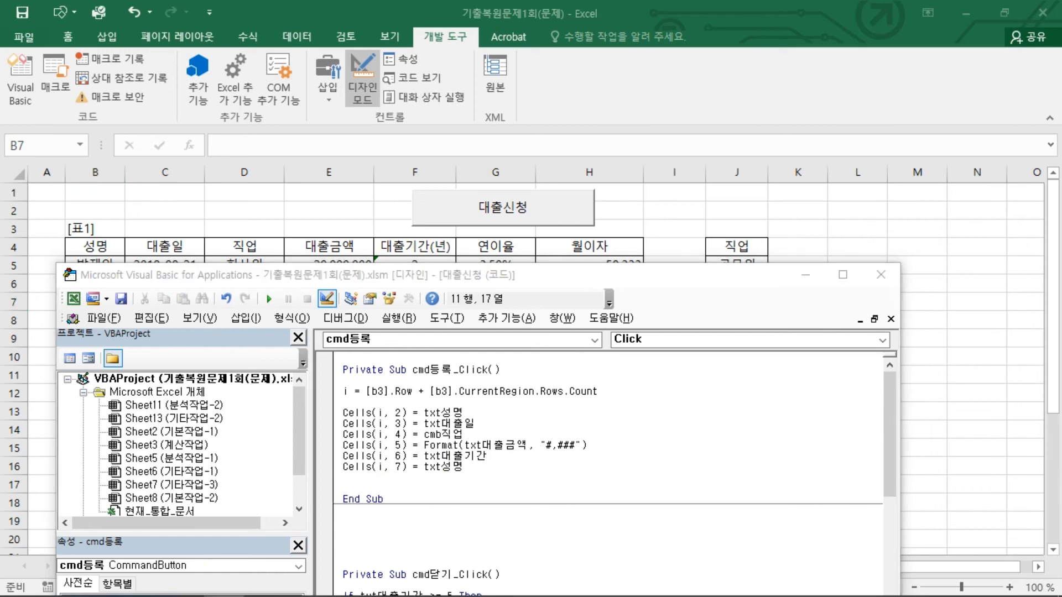
{"action": "left_click", "coordinate": [436, 468]}
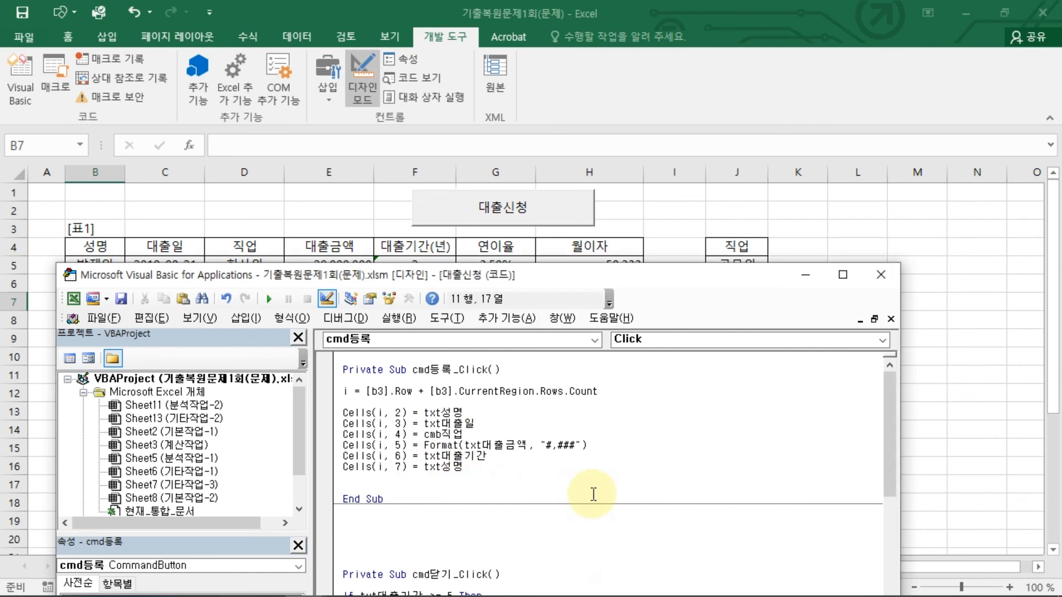
{"action": "type", "text": "연이율/100"}
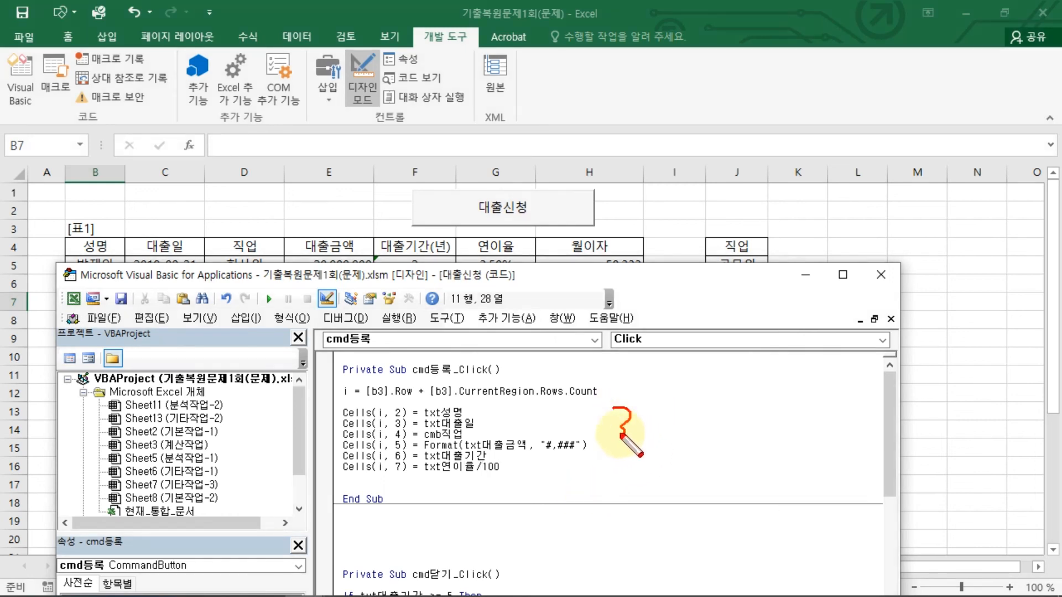
Step: Wrap txt연이율/100 in the format function with the number format "0.00%", and start a line below it
{"action": "left_click_drag", "start_coordinate": [419, 468], "coordinate": [527, 467]}
{"action": "left_click", "coordinate": [424, 468]}
{"action": "type", "text": "ㄹ"}
{"action": "key", "text": "BackSpace"}
{"action": "key", "text": "Hangul"}
{"action": "type", "text": "for"}
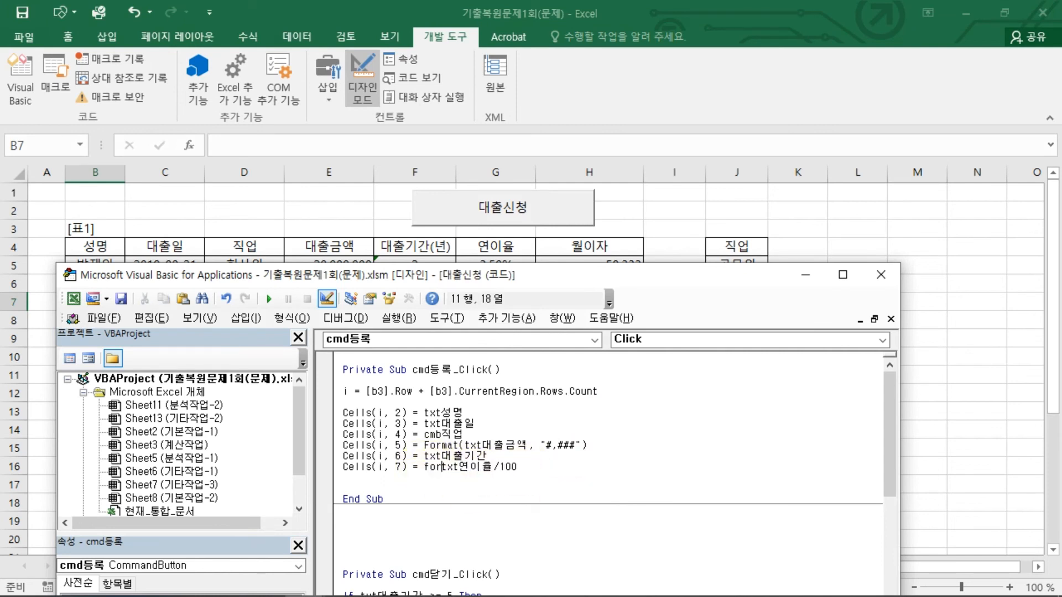
{"action": "type", "text": "mat"}
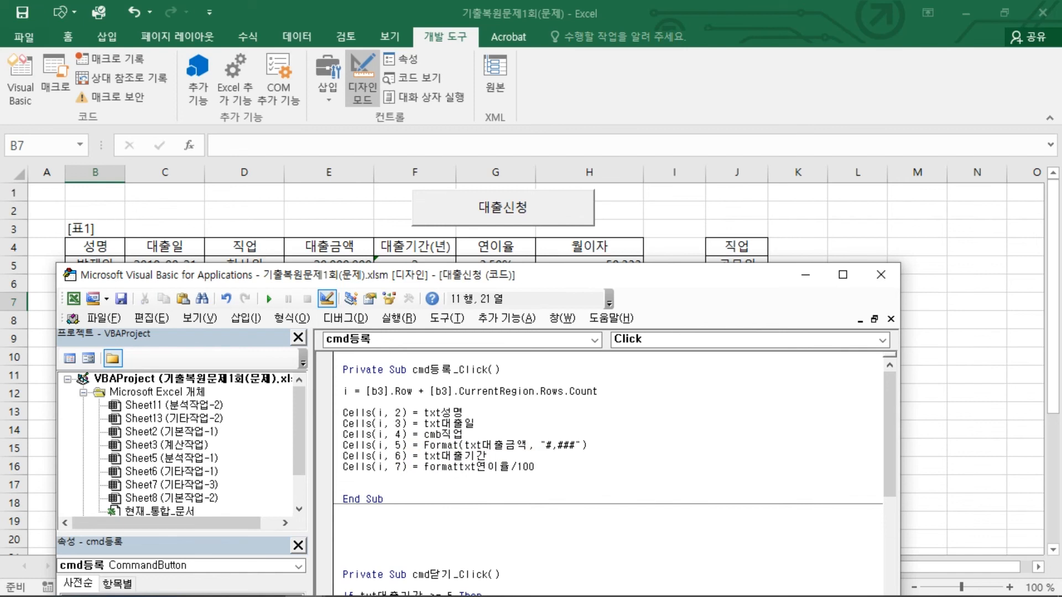
{"action": "type", "text": "("}
{"action": "key", "text": "End"}
{"action": "type", "text": ","}
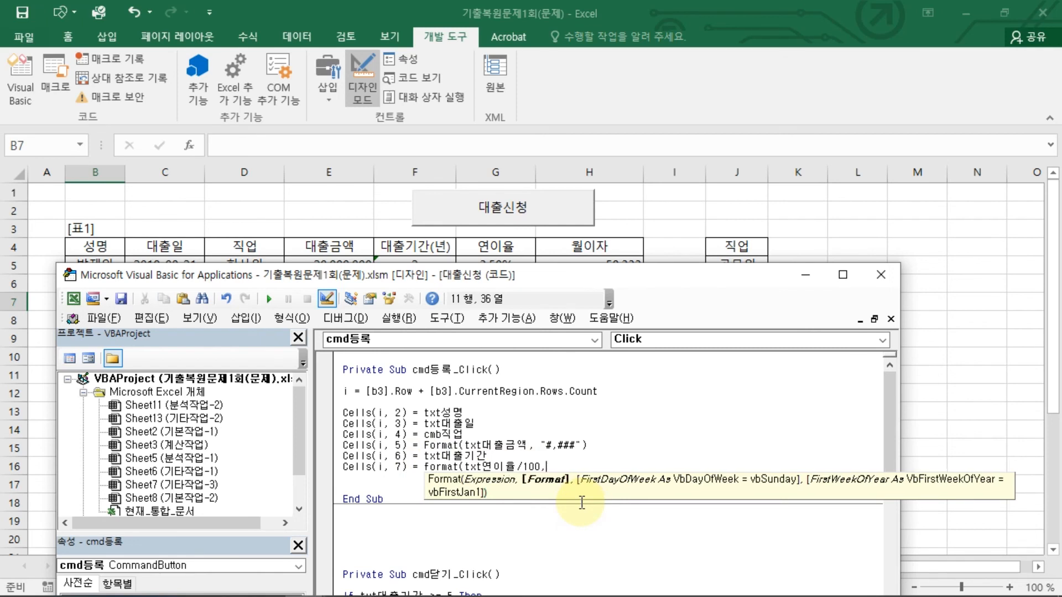
{"action": "type", "text": "\"0.00%\")"}
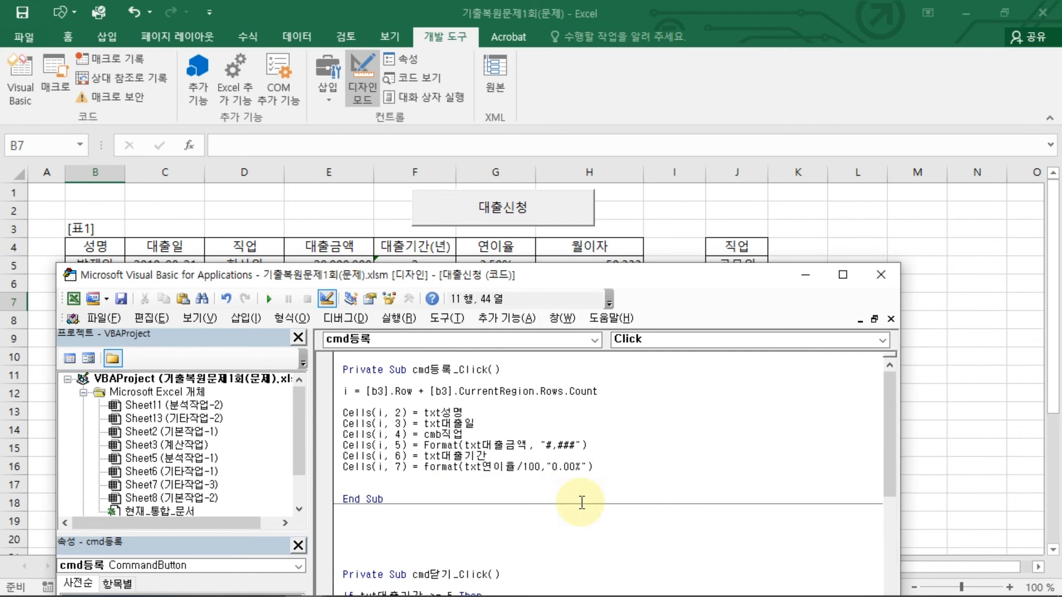
{"action": "key", "text": "Return"}
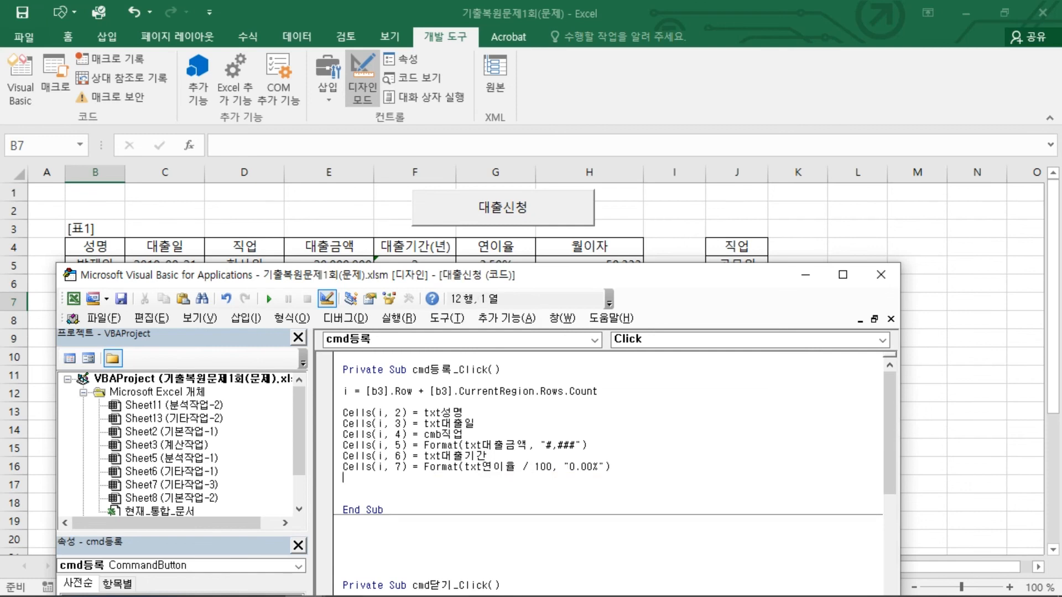
Step: Paste the txt성명 statement under the column 7 line and set its column number to 8
{"action": "type", "text": "Cells(i, 2) = txt성명"}
{"action": "key", "text": "Left"}
{"action": "key", "text": "Left"}
{"action": "key", "text": "Left"}
{"action": "key", "text": "Left"}
{"action": "key", "text": "Left"}
{"action": "key", "text": "Left"}
{"action": "key", "text": "Left"}
{"action": "key", "text": "Left"}
{"action": "key", "text": "Left"}
{"action": "key", "text": "Left"}
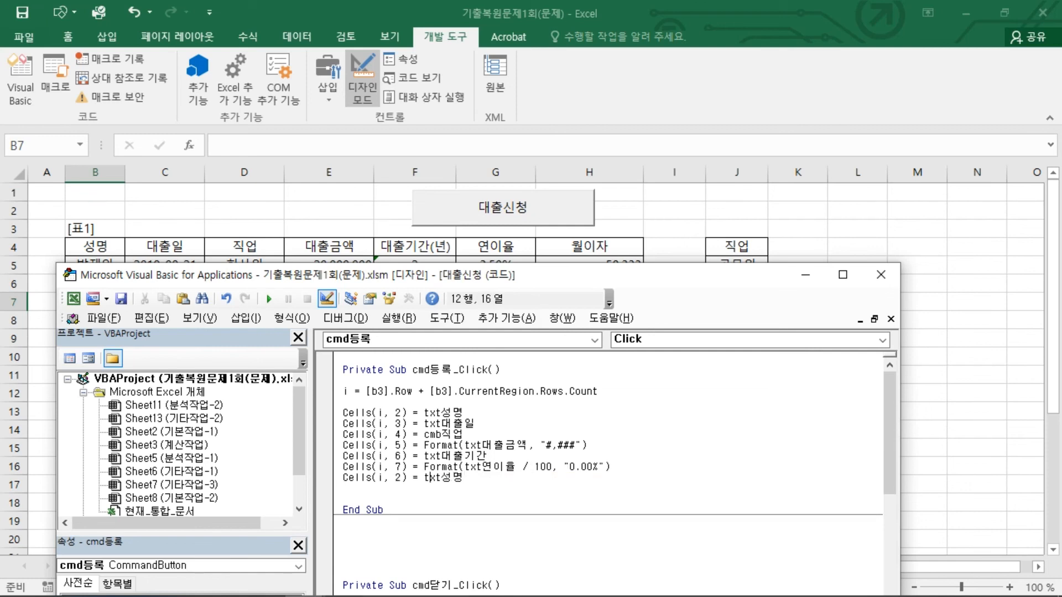
{"action": "key", "text": "Right"}
{"action": "key", "text": "Delete"}
{"action": "type", "text": "8"}
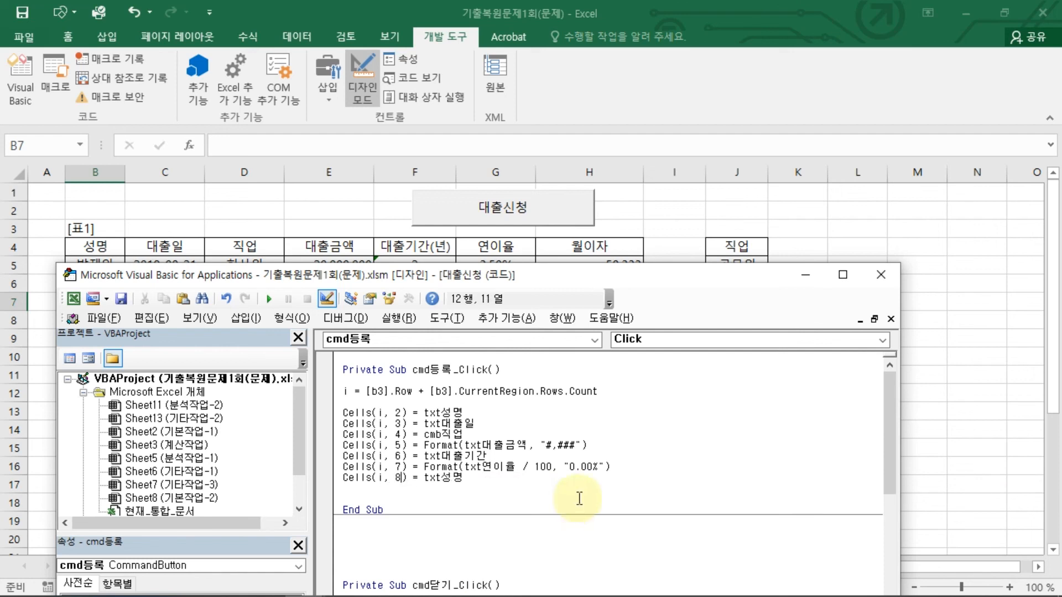
{"action": "key", "text": "ctrl+2"}
{"action": "left_click_drag", "start_coordinate": [613, 233], "coordinate": [577, 292]}
{"action": "key", "text": "Escape"}
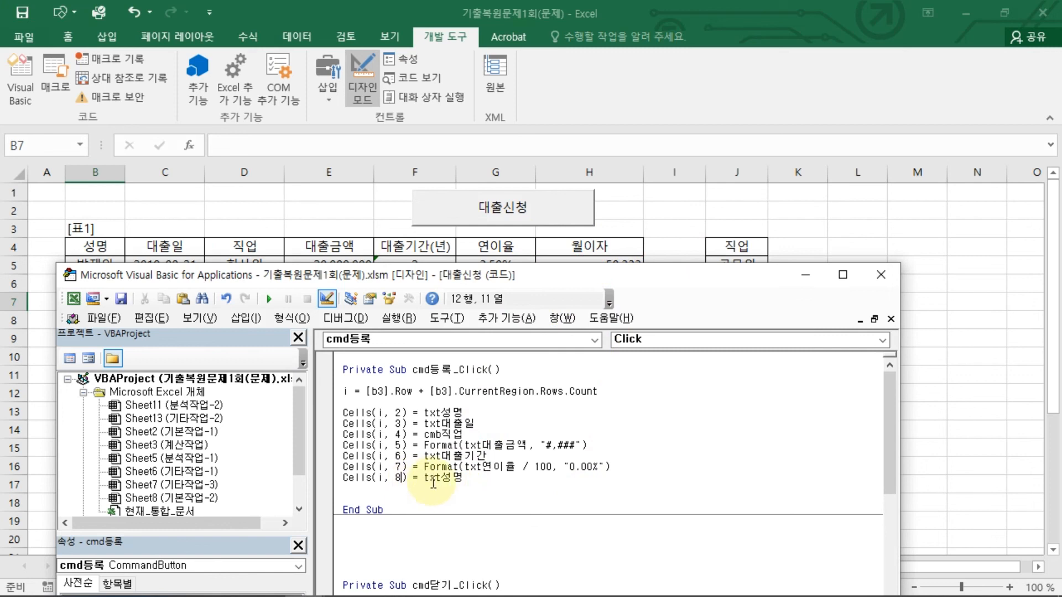
Step: Replace txt성명 in the column 8 statement with Cells(i, 5), copied from the loan amount line
{"action": "left_click_drag", "start_coordinate": [423, 478], "coordinate": [500, 477]}
{"action": "key", "text": "Delete"}
{"action": "key", "text": "Delete"}
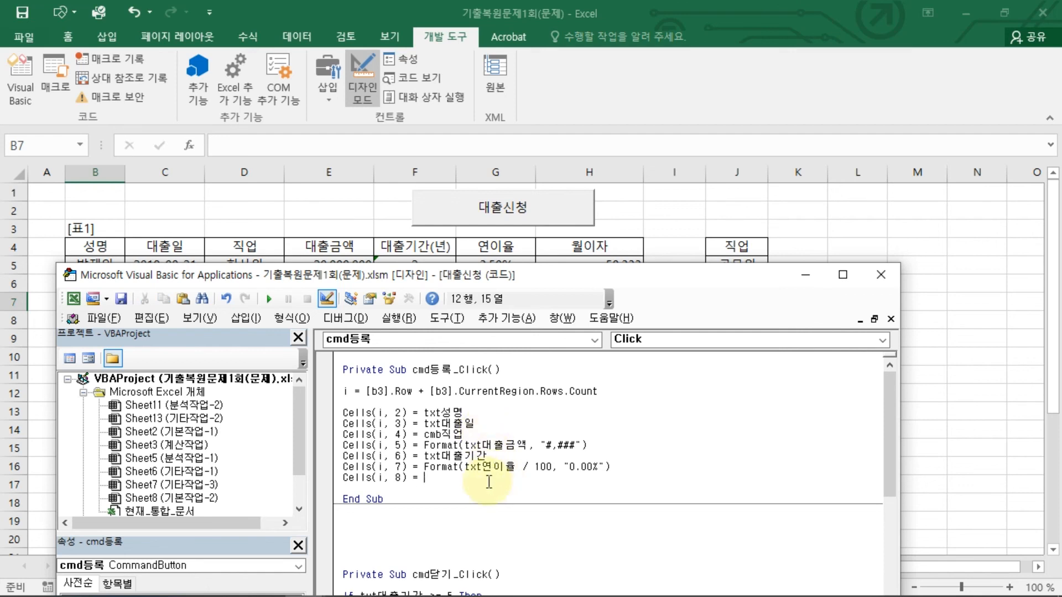
{"action": "left_click", "coordinate": [404, 459]}
{"action": "left_click", "coordinate": [545, 368]}
{"action": "left_click_drag", "start_coordinate": [408, 447], "coordinate": [343, 446]}
{"action": "key", "text": "ctrl+c"}
{"action": "left_click", "coordinate": [485, 484]}
{"action": "key", "text": "ctrl+v"}
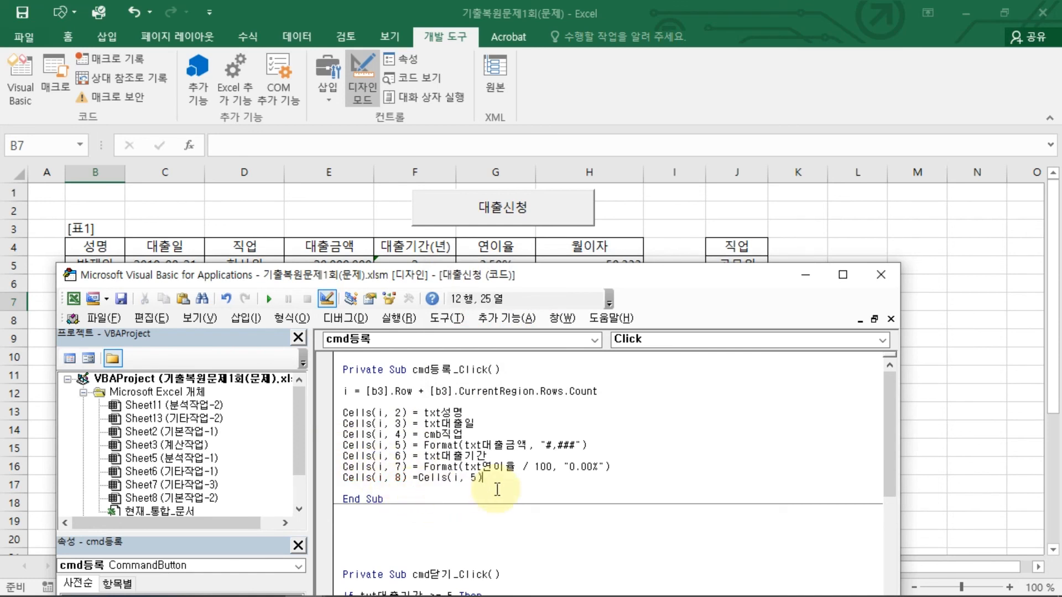
Step: Multiply Cells(i, 5) in the column 8 statement by Cells(i, 7), copied from the interest rate line
{"action": "type", "text": "*"}
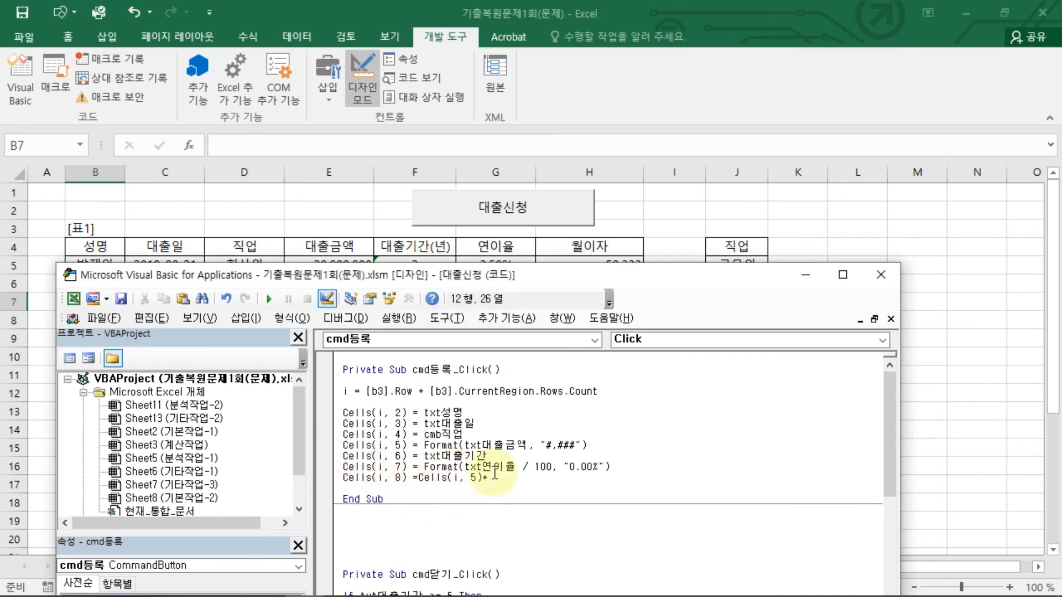
{"action": "left_click", "coordinate": [408, 468]}
{"action": "left_click", "coordinate": [537, 371]}
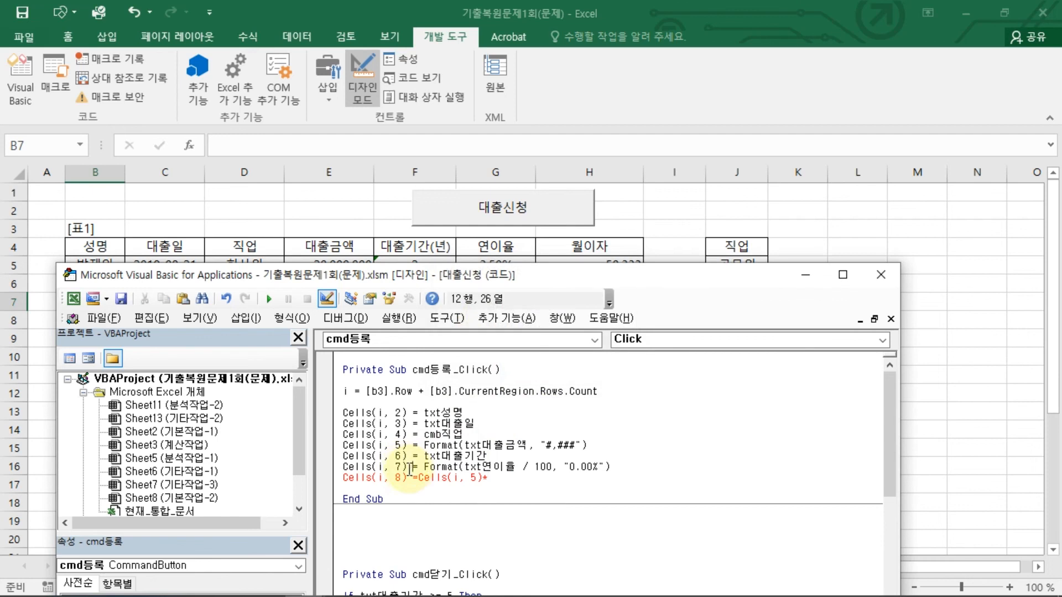
{"action": "left_click_drag", "start_coordinate": [412, 468], "coordinate": [339, 468]}
{"action": "key", "text": "ctrl+c"}
{"action": "left_click", "coordinate": [490, 477]}
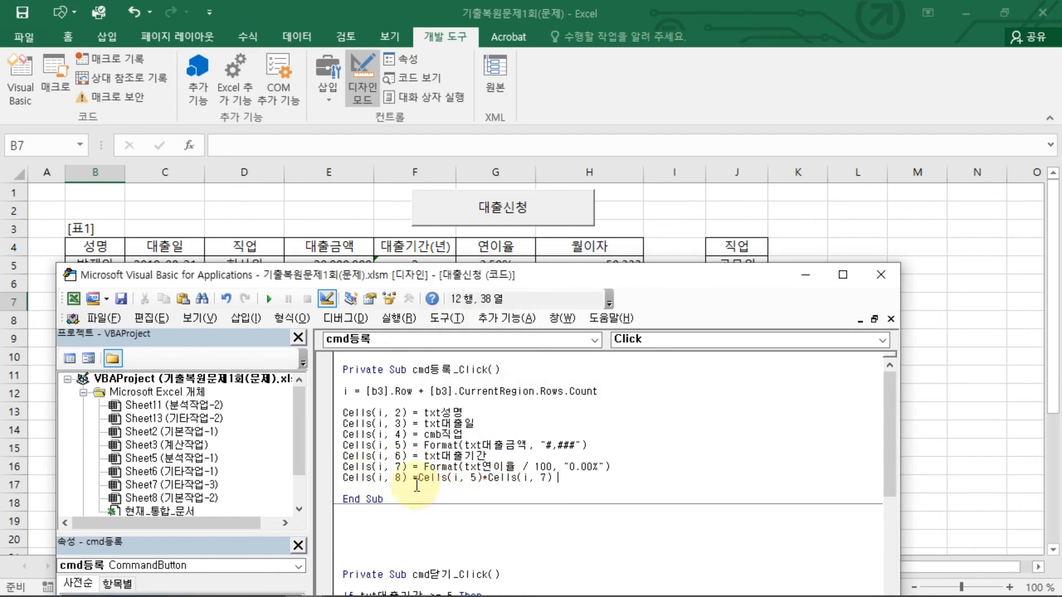
{"action": "key", "text": "ctrl+v"}
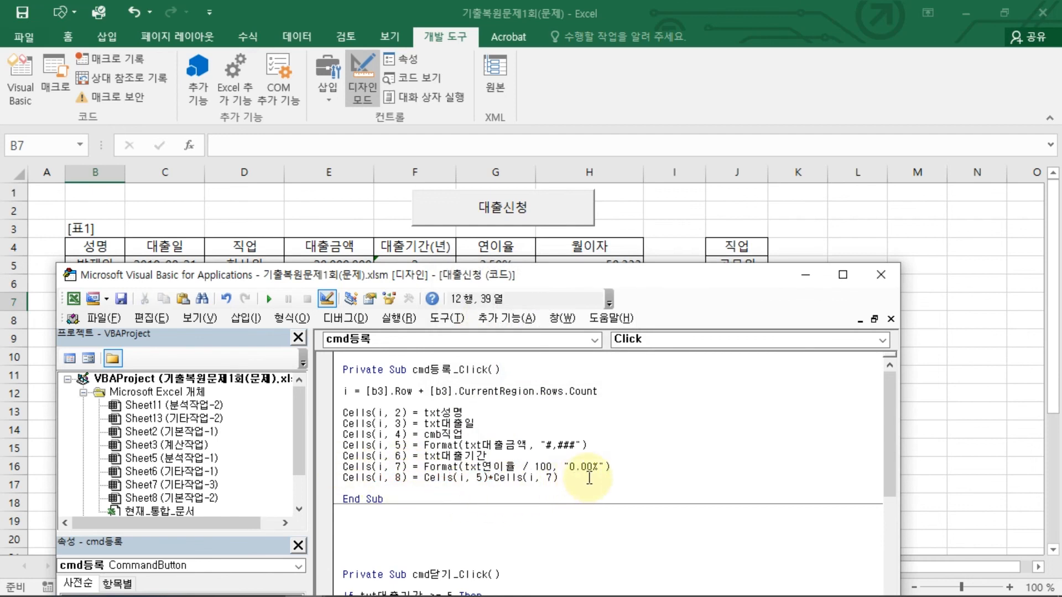
{"action": "key", "text": "Left"}
{"action": "key", "text": "Left"}
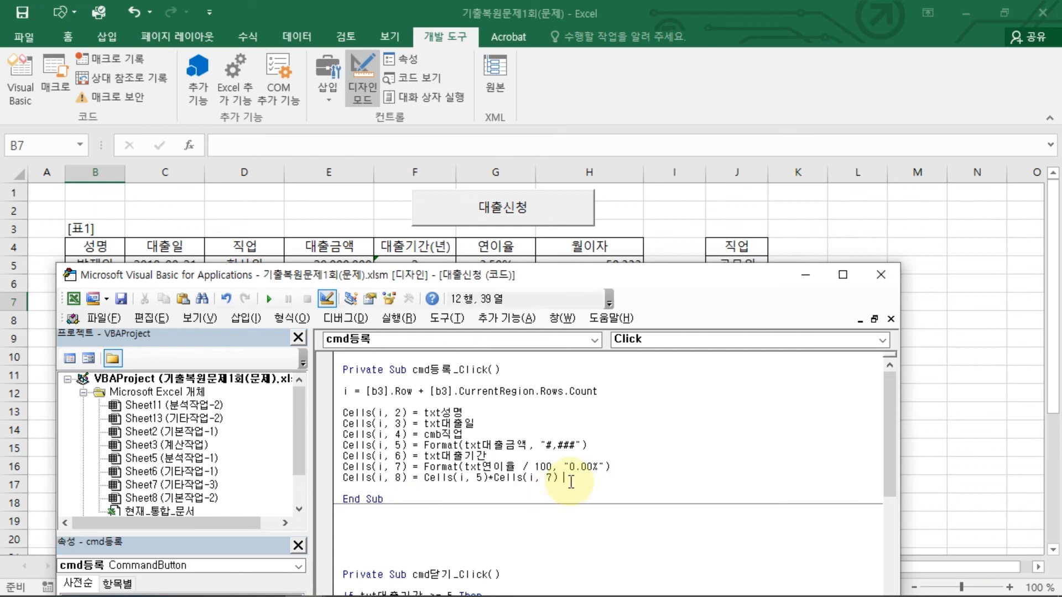
Step: Divide the product in the column 8 statement by 12
{"action": "type", "text": "12"}
{"action": "key", "text": "Return"}
{"action": "key", "text": "Return"}
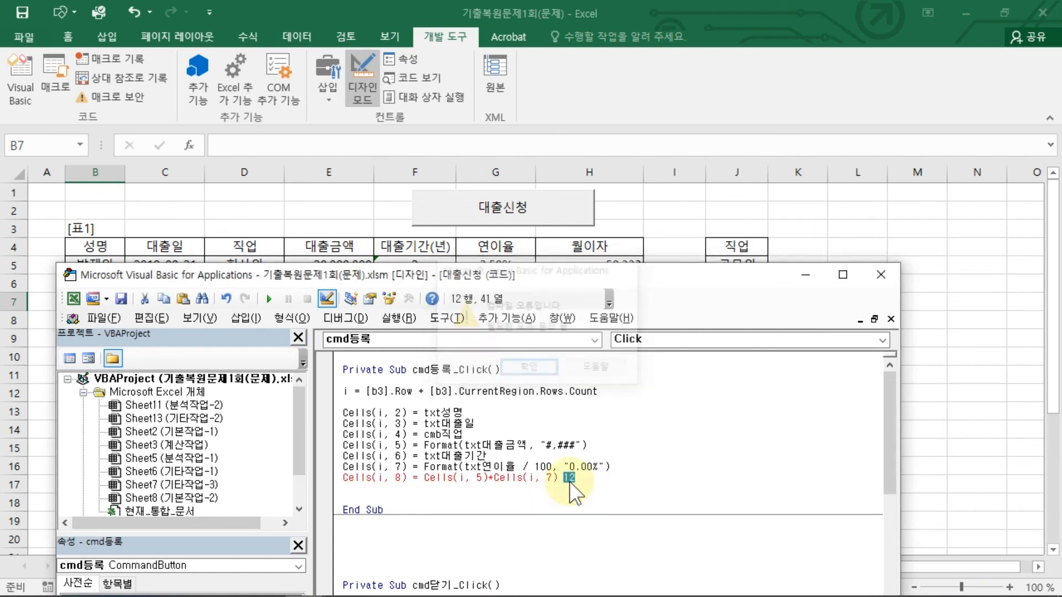
{"action": "type", "text": "/"}
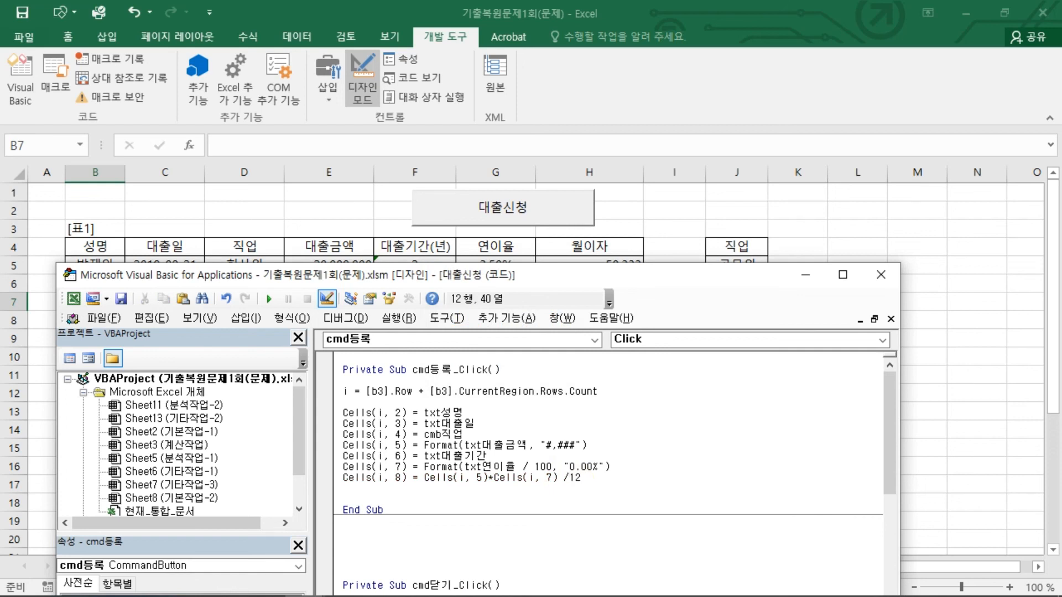
{"action": "key", "text": "Page_Down"}
{"action": "scroll", "coordinate": [588, 427], "scroll_direction": "up", "scroll_amount": 2}
{"action": "scroll", "coordinate": [586, 464], "scroll_direction": "down", "scroll_amount": 2}
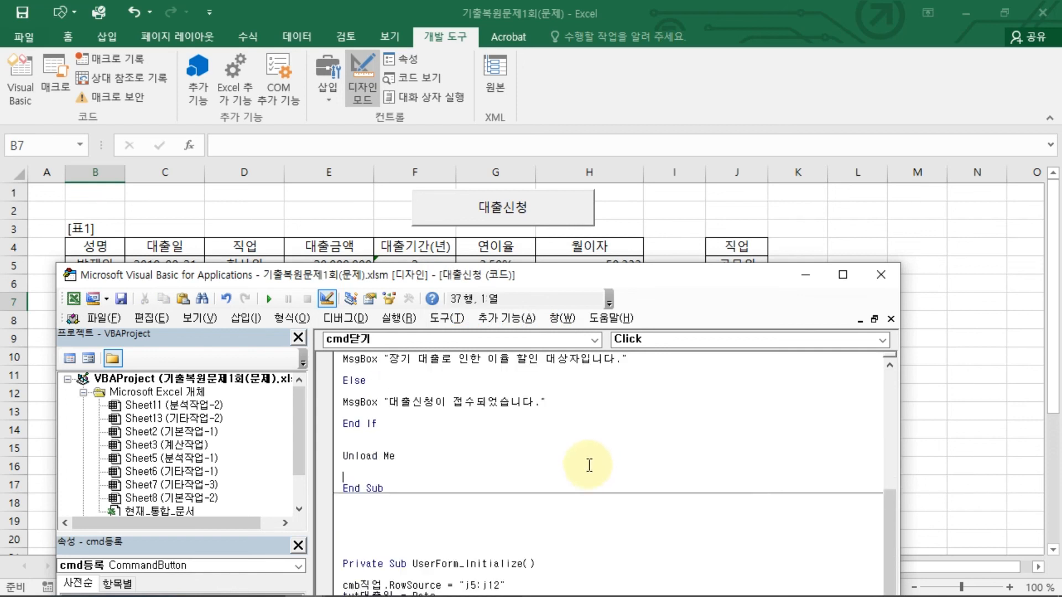
{"action": "scroll", "coordinate": [589, 483], "scroll_direction": "up", "scroll_amount": 10}
{"action": "left_click", "coordinate": [608, 479]}
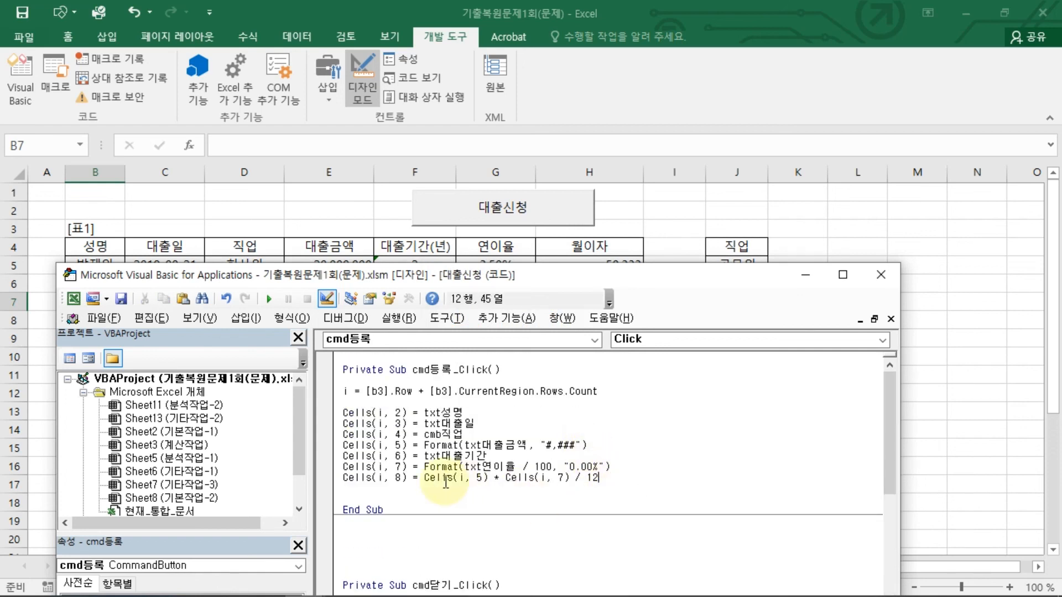
Step: Wrap the column 8 expression in the format function with "#,###", and delete the extra blank lines before End Sub
{"action": "left_click", "coordinate": [420, 479]}
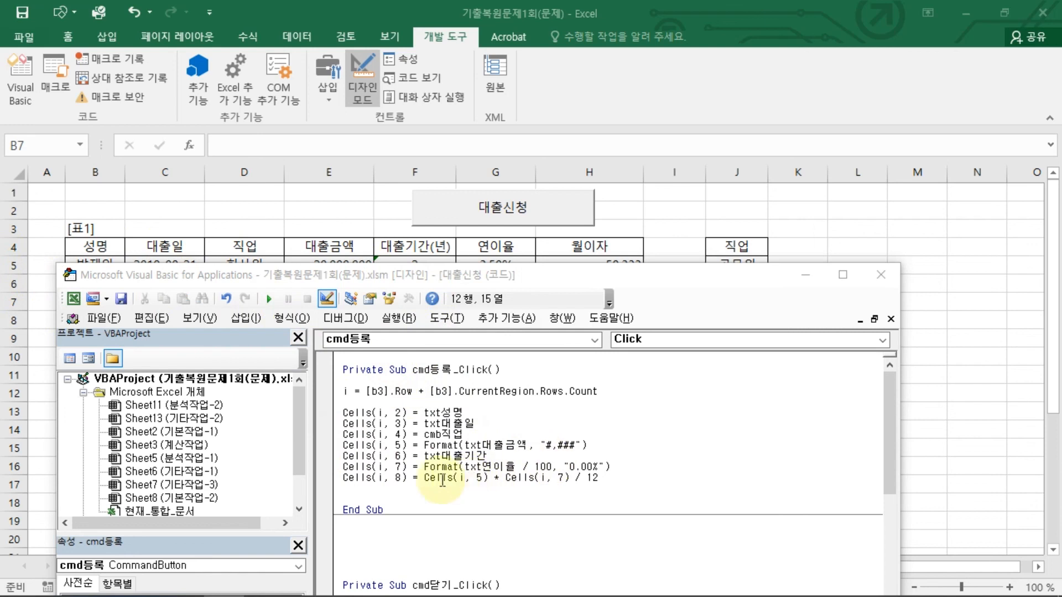
{"action": "left_click", "coordinate": [425, 477]}
{"action": "type", "text": "fomat"}
{"action": "key", "text": "BackSpace"}
{"action": "key", "text": "BackSpace"}
{"action": "key", "text": "BackSpace"}
{"action": "type", "text": "rmat("}
{"action": "key", "text": "End"}
{"action": "type", "text": ",\""}
{"action": "key", "text": "Return"}
{"action": "key", "text": "Return"}
{"action": "type", "text": "#,###\")"}
{"action": "key", "text": "Return"}
{"action": "key", "text": "Delete"}
{"action": "key", "text": "Delete"}
{"action": "key", "text": "Delete"}
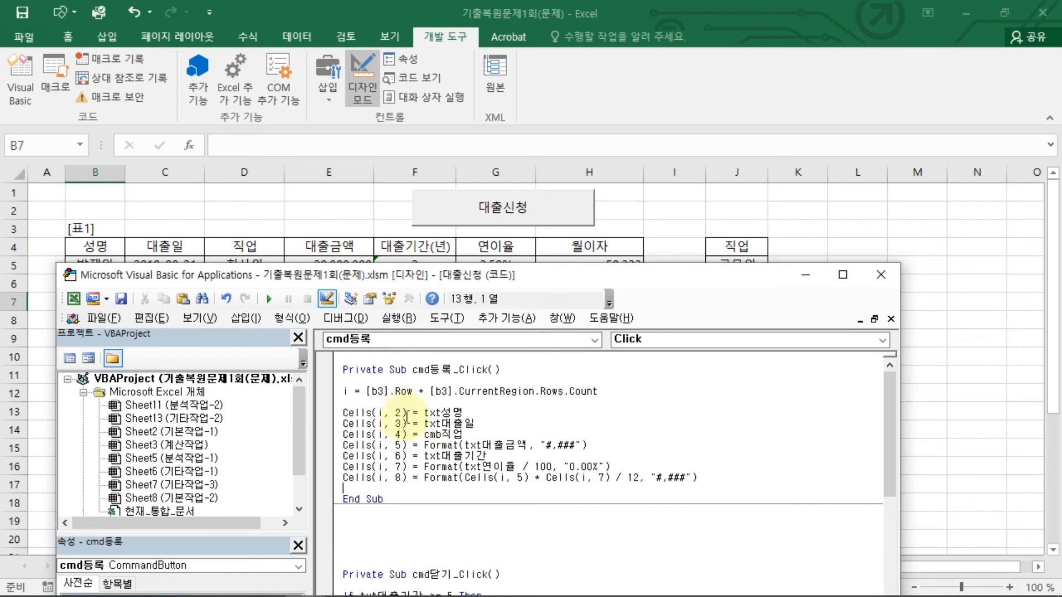
Step: Return to the worksheet, and open the 대출신청 form with design mode turned off
{"action": "left_click_drag", "start_coordinate": [354, 413], "coordinate": [729, 477]}
{"action": "left_click", "coordinate": [731, 479]}
{"action": "left_click", "coordinate": [879, 277]}
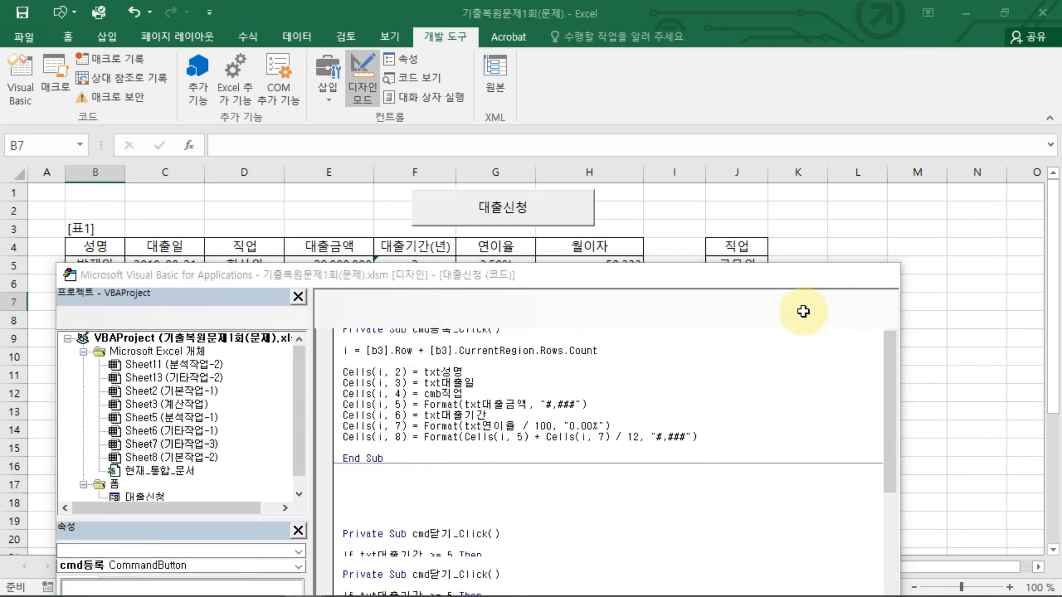
{"action": "left_click", "coordinate": [678, 373]}
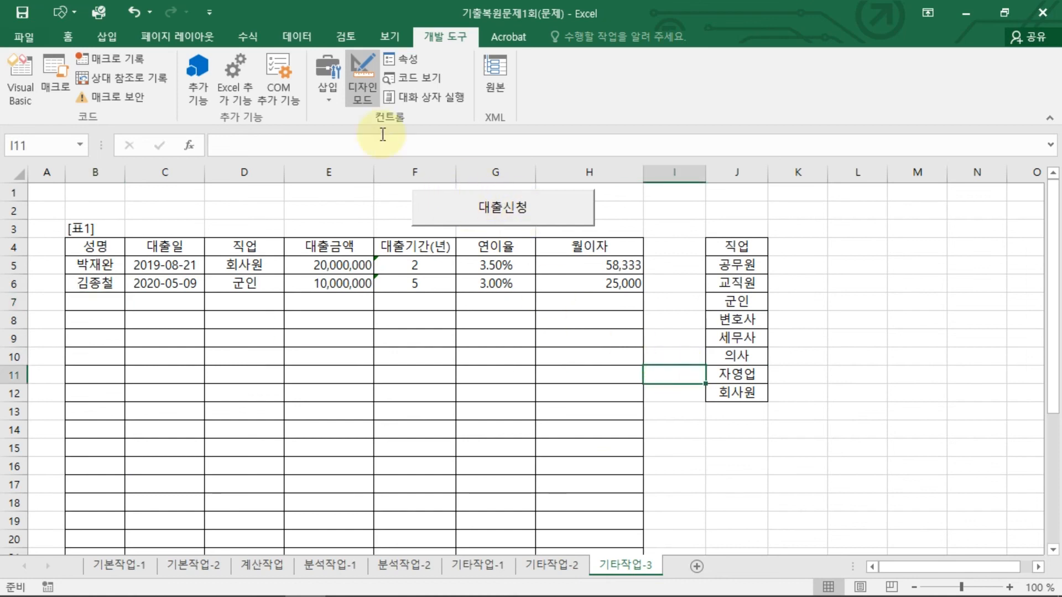
{"action": "left_click", "coordinate": [363, 83]}
{"action": "left_click", "coordinate": [547, 218]}
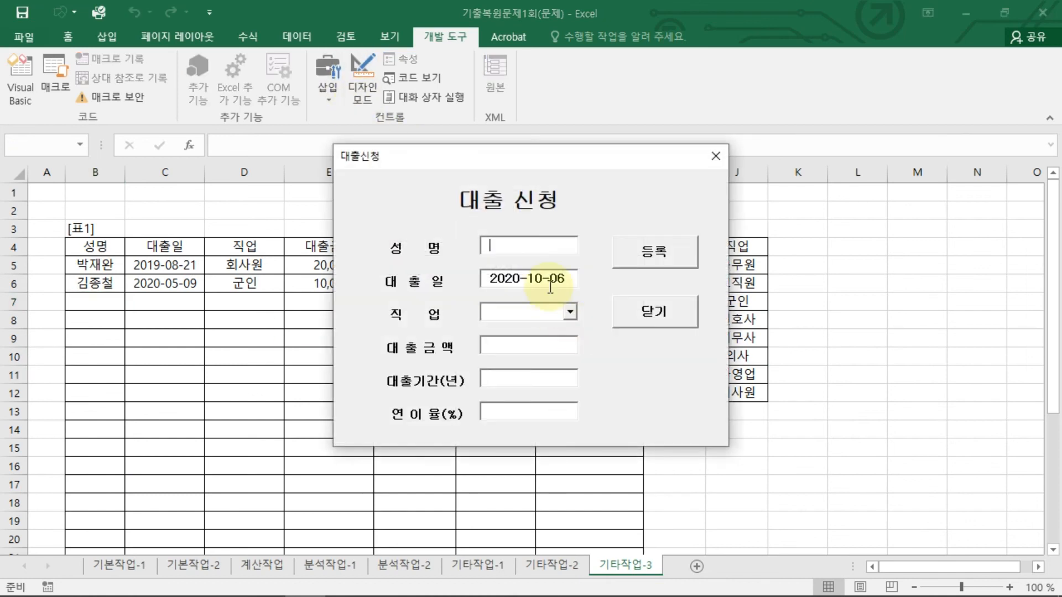
Step: Enter the applicant's full name in the form's 성명 field
{"action": "type", "text": "shd"}
{"action": "key", "text": "BackSpace"}
{"action": "key", "text": "BackSpace"}
{"action": "key", "text": "BackSpace"}
{"action": "key", "text": "Hangul"}
{"action": "type", "text": "호ㅇ길동"}
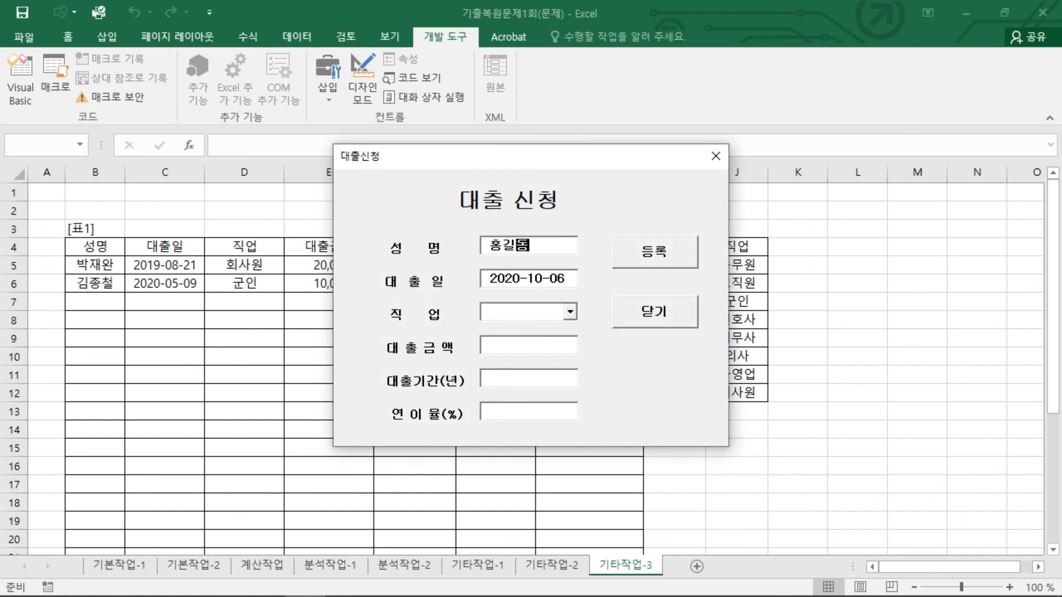
Step: Complete the form with 직업 변호사, 대출금액 10000000, 대출기간 5 and 연이율 4, and register the entry
{"action": "left_click", "coordinate": [570, 308]}
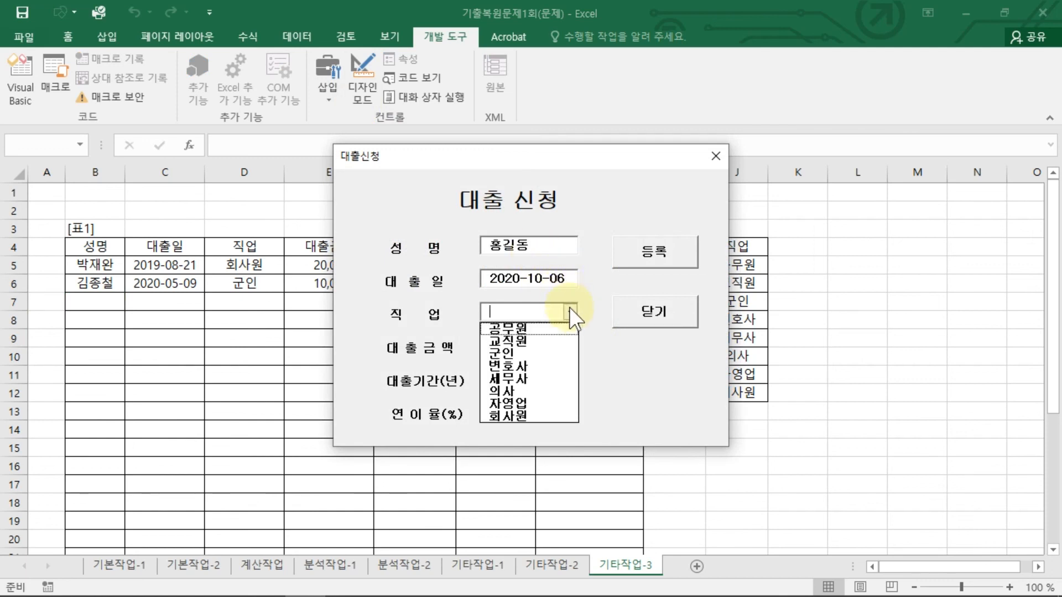
{"action": "left_click", "coordinate": [538, 366]}
{"action": "left_click", "coordinate": [528, 348]}
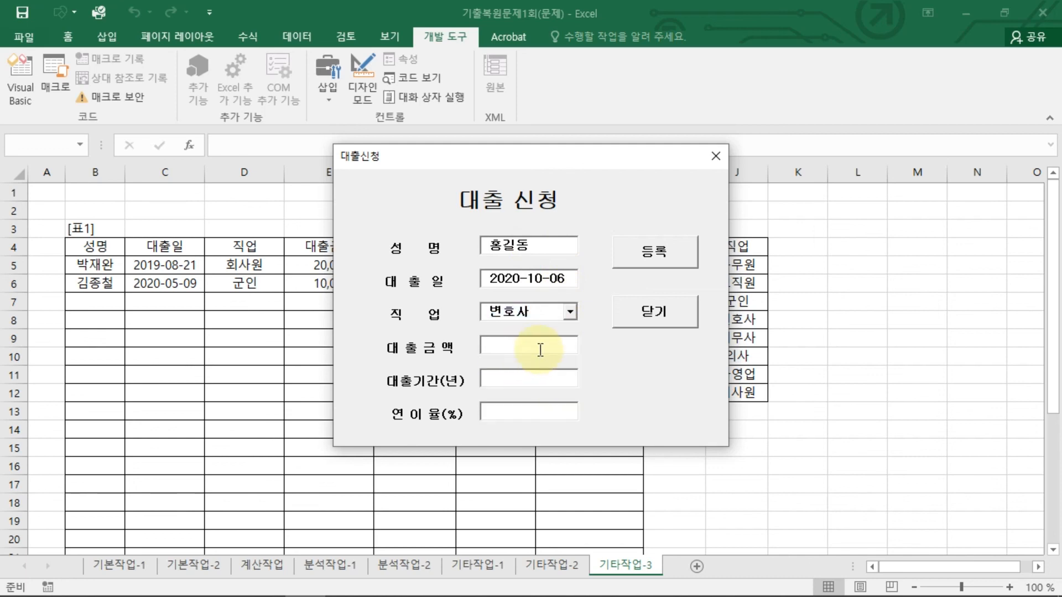
{"action": "type", "text": "100000"}
{"action": "type", "text": "00"}
{"action": "type", "text": "5"}
{"action": "left_click", "coordinate": [629, 252]}
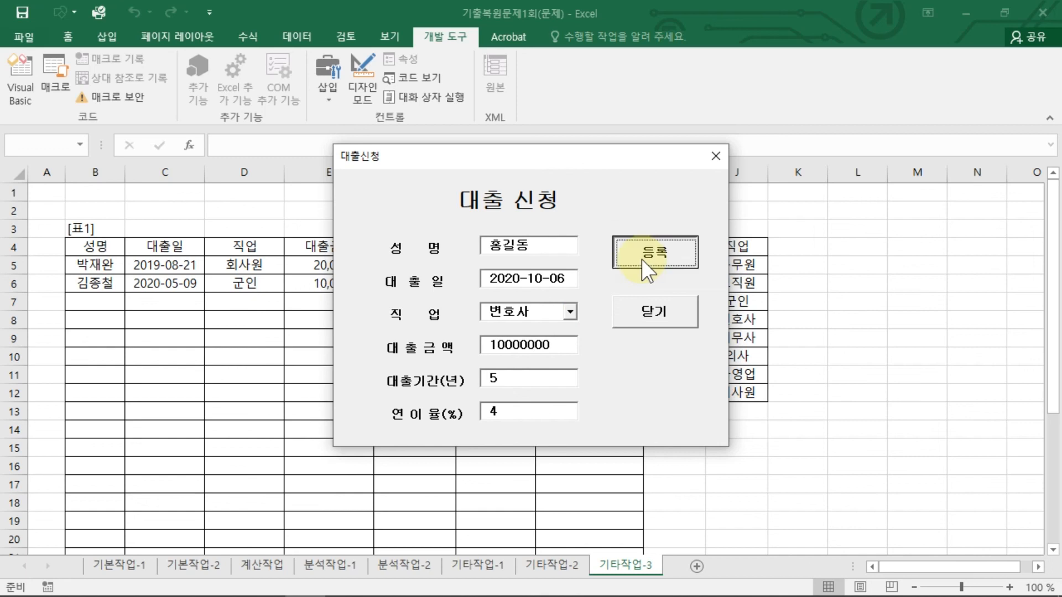
Step: Move the 대출신청 form clear of the table and check the values in the newly registered row 7
{"action": "left_click_drag", "start_coordinate": [558, 181], "coordinate": [694, 359]}
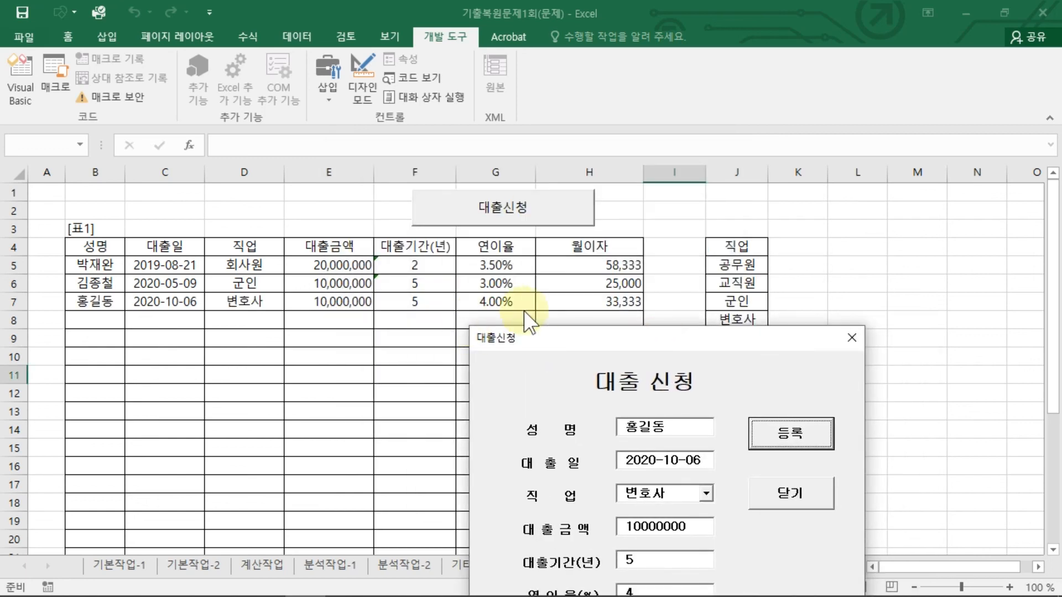
{"action": "left_click_drag", "start_coordinate": [307, 308], "coordinate": [511, 308]}
{"action": "left_click_drag", "start_coordinate": [581, 311], "coordinate": [654, 313]}
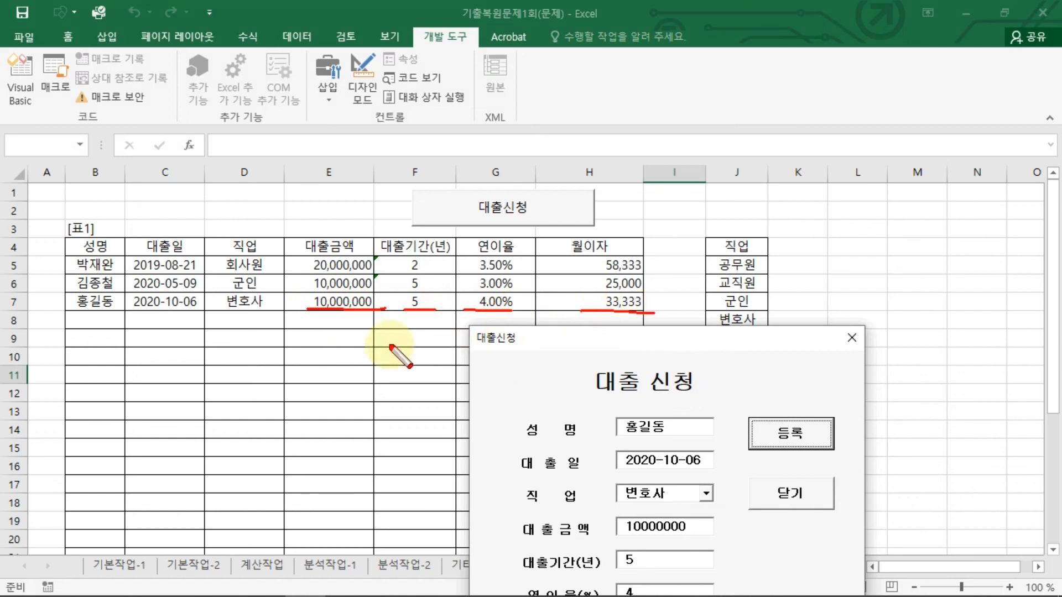
{"action": "left_click_drag", "start_coordinate": [109, 313], "coordinate": [626, 311]}
{"action": "key", "text": "Escape"}
Step: Test the form's 닫기 function, check the message it shows, and acknowledge it to close the form
{"action": "left_click_drag", "start_coordinate": [702, 339], "coordinate": [632, 120]}
{"action": "left_click", "coordinate": [708, 276]}
{"action": "key", "text": "ctrl+shift+d"}
{"action": "mouse_move", "coordinate": [452, 332]}
{"action": "left_mouse_down"}
{"action": "mouse_move", "coordinate": [457, 294]}
{"action": "mouse_move", "coordinate": [639, 325]}
{"action": "mouse_move", "coordinate": [440, 332]}
{"action": "mouse_move", "coordinate": [571, 328]}
{"action": "left_mouse_up"}
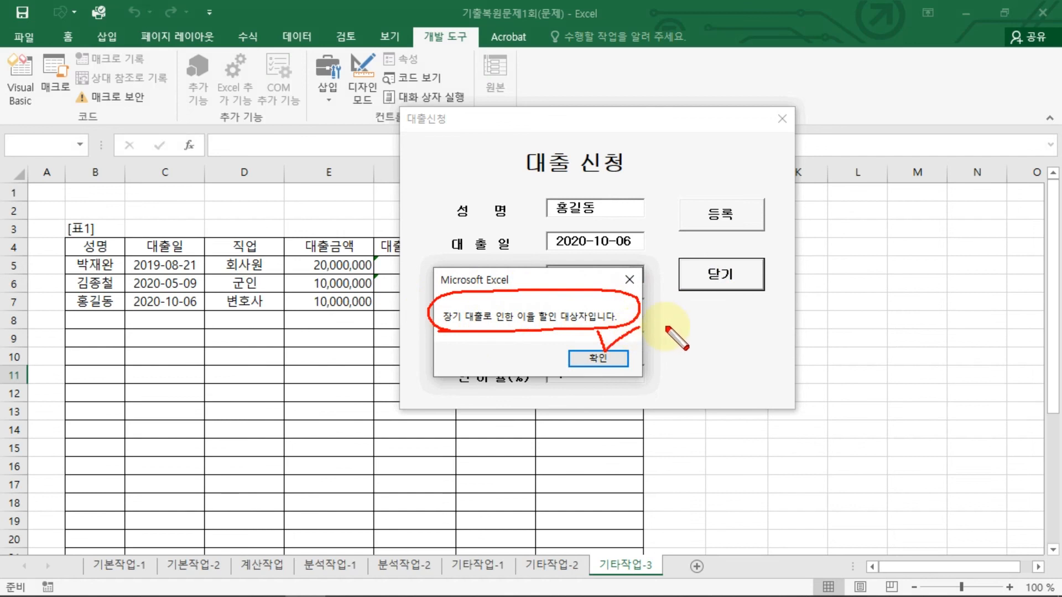
{"action": "key", "text": "Escape"}
{"action": "left_click", "coordinate": [612, 360]}
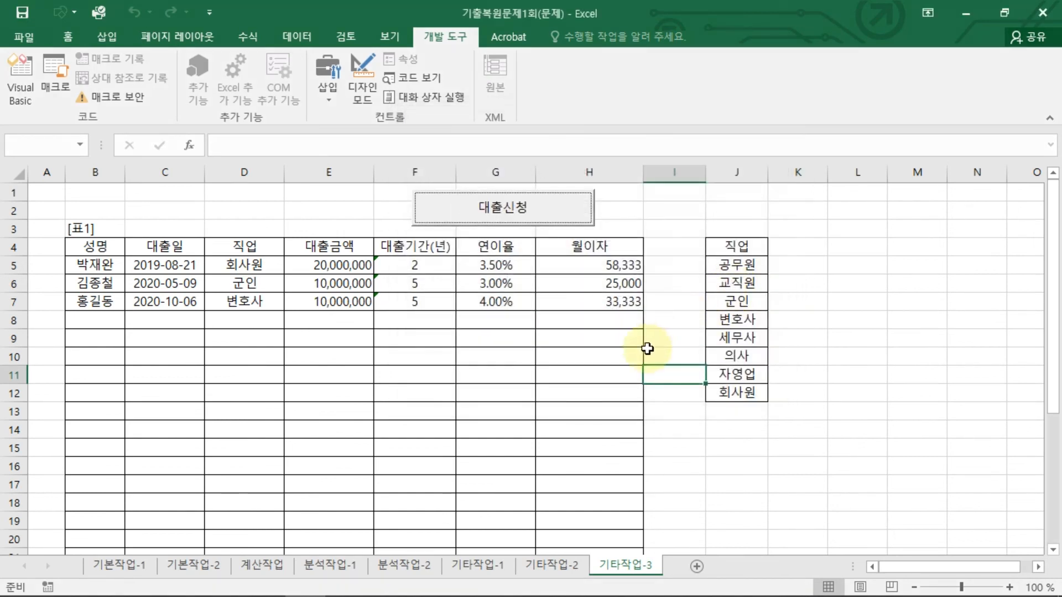
Step: Clear the test record from B7:H8, and turn on design mode for the worksheet
{"action": "left_click_drag", "start_coordinate": [102, 303], "coordinate": [608, 315]}
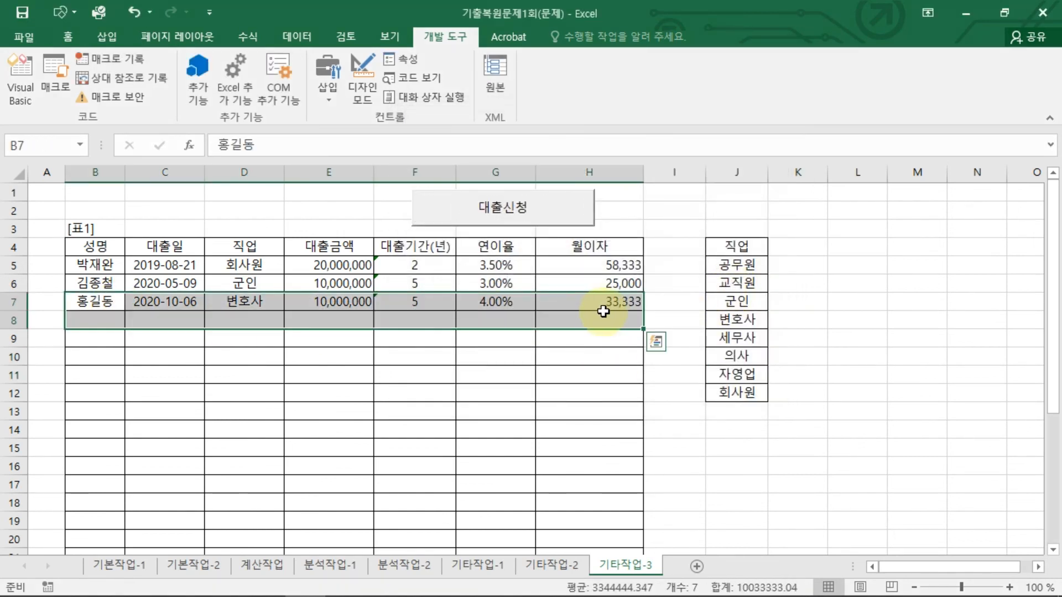
{"action": "key", "text": "Delete"}
{"action": "left_click", "coordinate": [901, 361]}
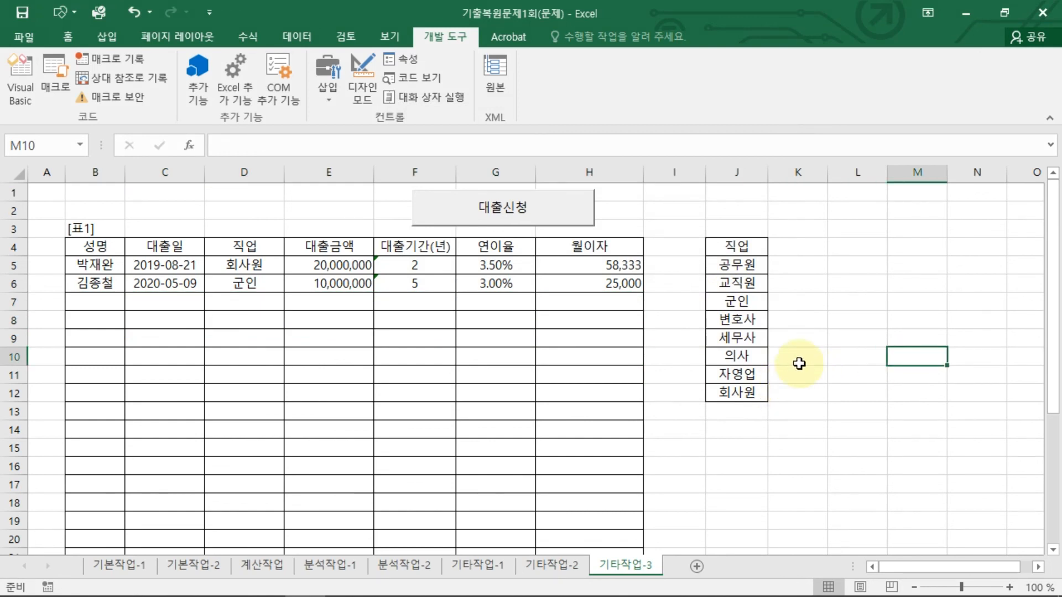
{"action": "left_click", "coordinate": [799, 363]}
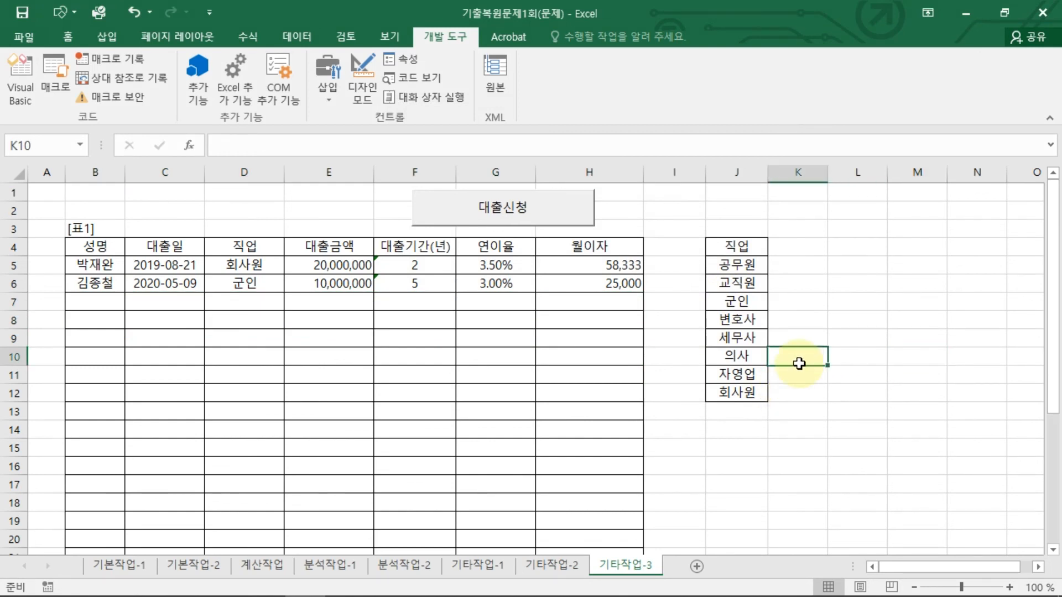
{"action": "left_click", "coordinate": [362, 78]}
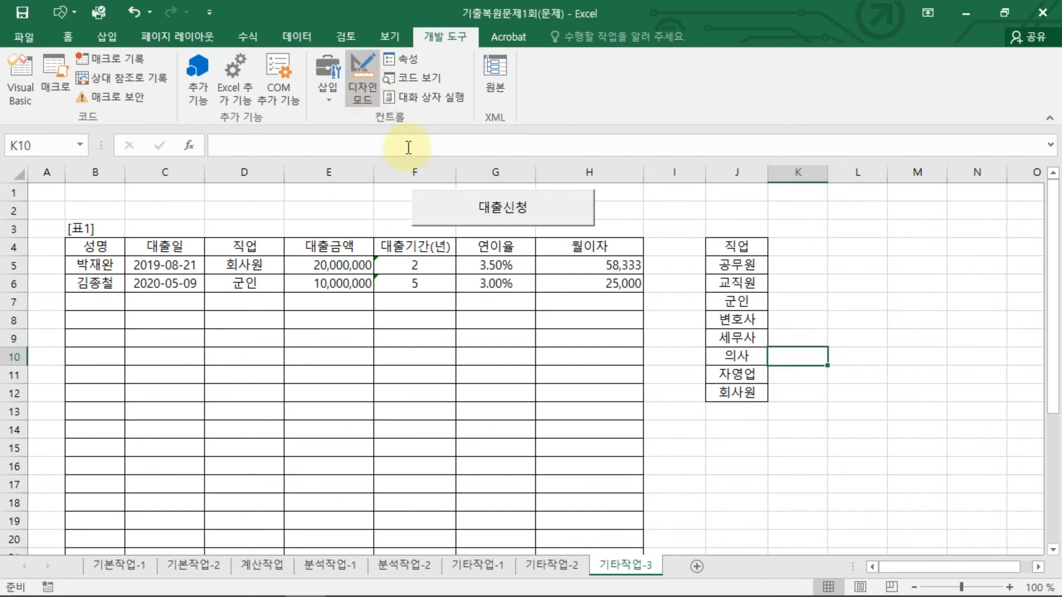